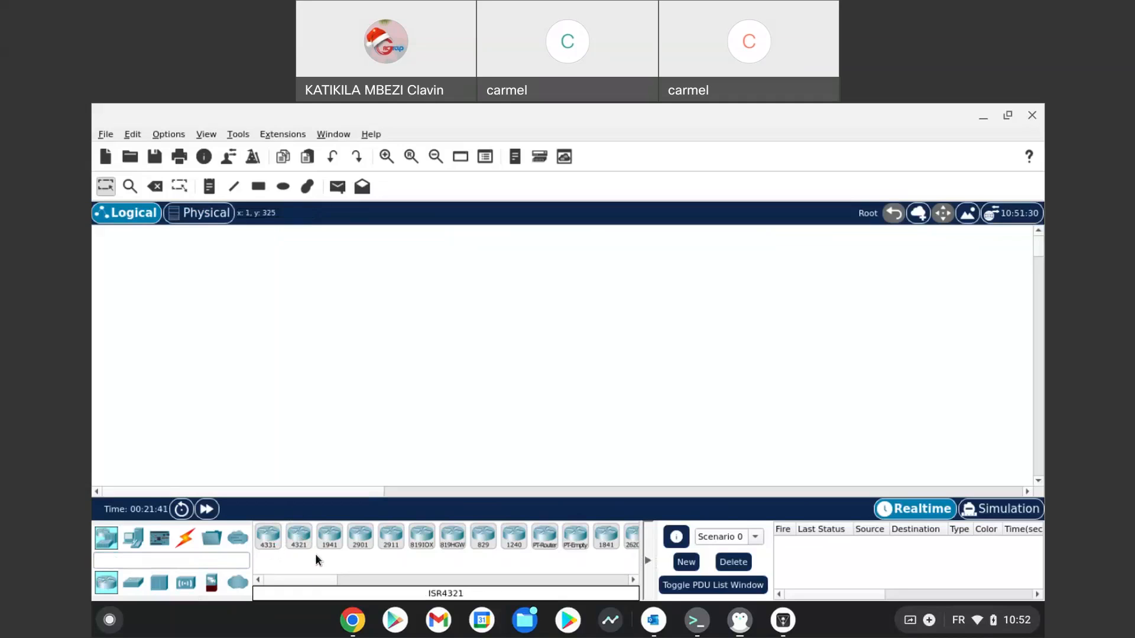
- Place two 4321 routers apart from each other in the upper part of the empty logical workspace
{"action": "mouse_move", "coordinate": [299, 581]}
{"action": "left_mouse_down"}
{"action": "mouse_move", "coordinate": [420, 593]}
{"action": "mouse_move", "coordinate": [290, 583]}
{"action": "left_mouse_up"}
{"action": "left_click", "coordinate": [299, 537]}
{"action": "left_click", "coordinate": [366, 256]}
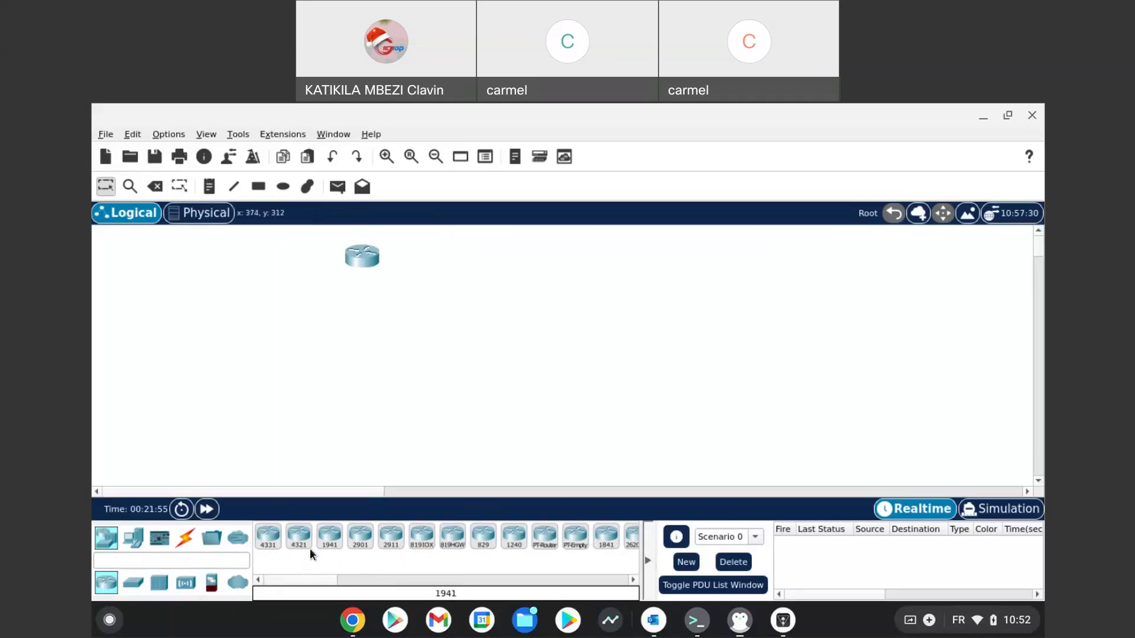
{"action": "left_click", "coordinate": [299, 539]}
{"action": "left_click", "coordinate": [526, 287]}
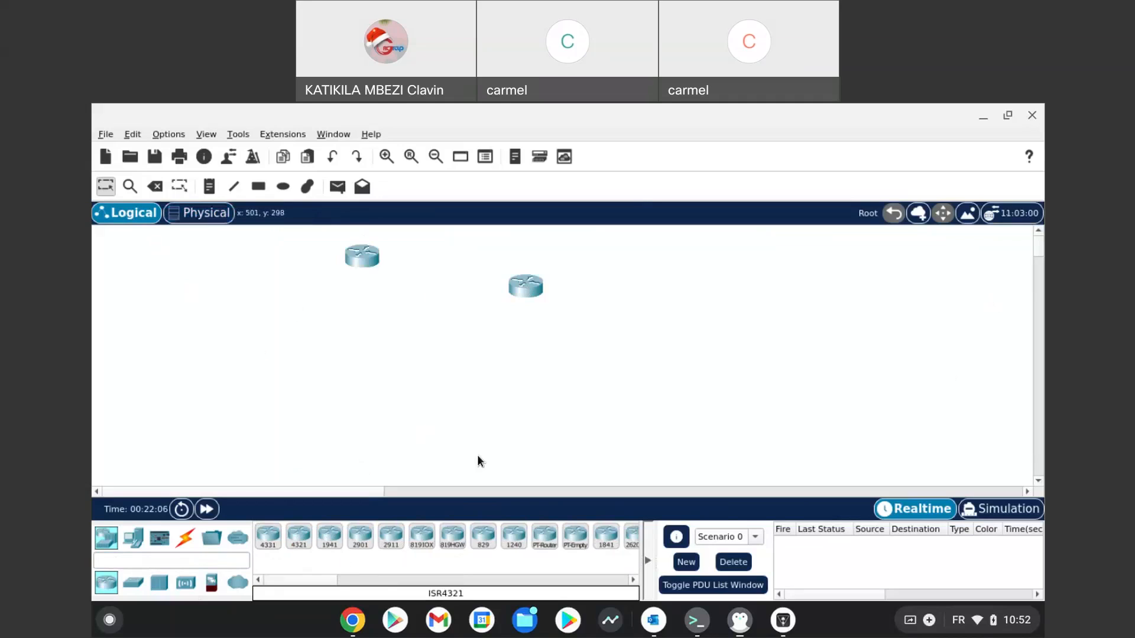
- Add a 2960 switch and a PT-Hub below the routers and move the two devices farther apart
{"action": "left_click", "coordinate": [135, 584]}
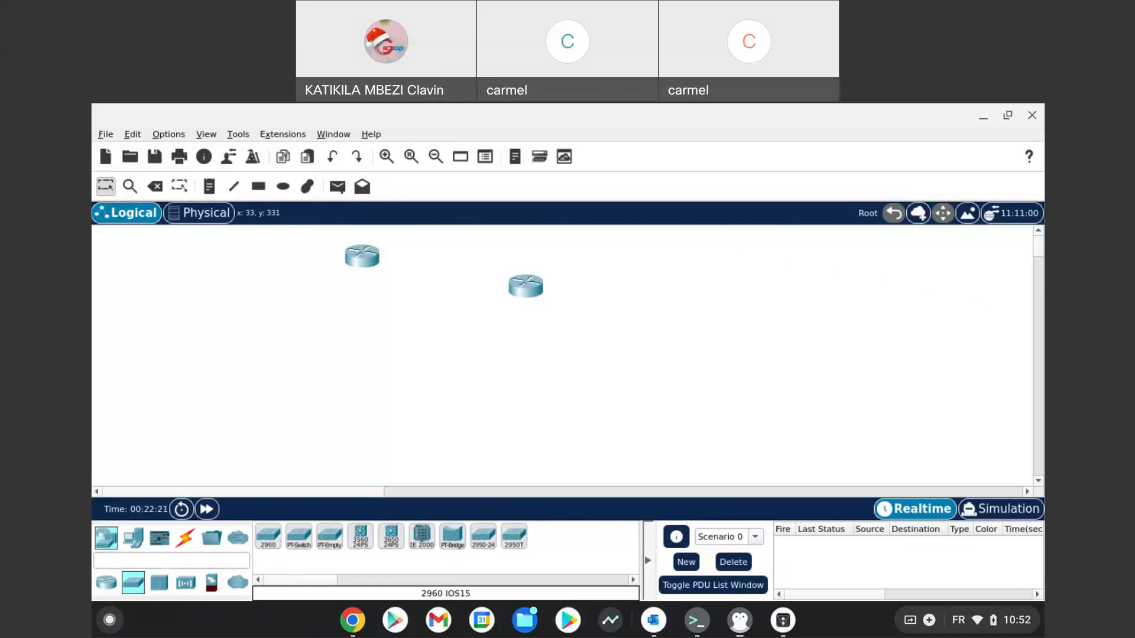
{"action": "left_click_drag", "start_coordinate": [268, 536], "coordinate": [278, 360]}
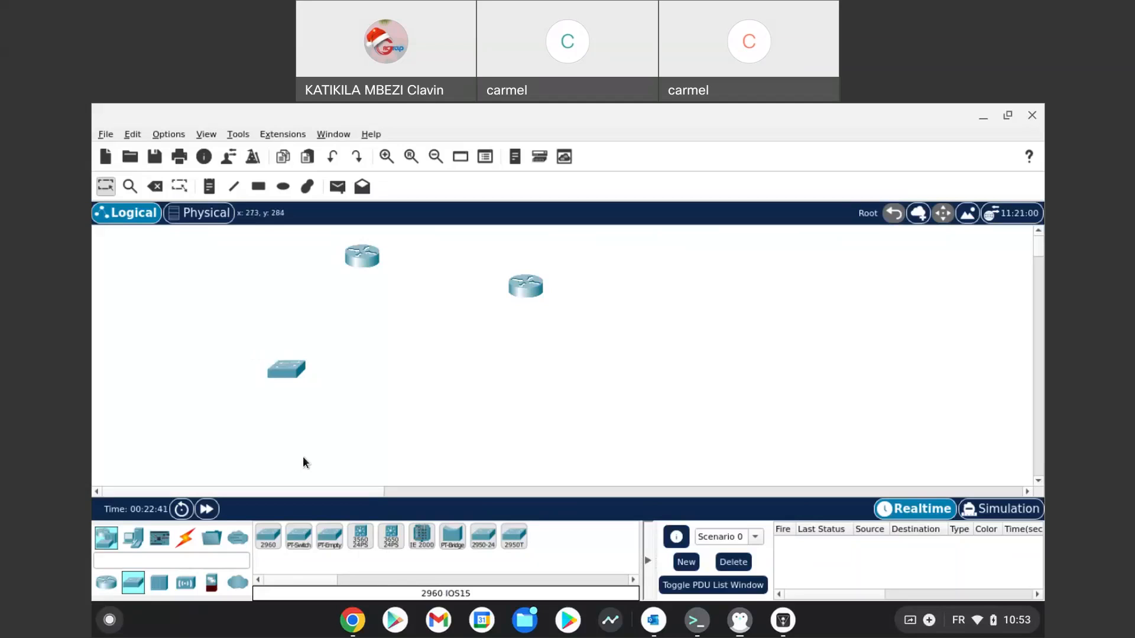
{"action": "left_click", "coordinate": [165, 587]}
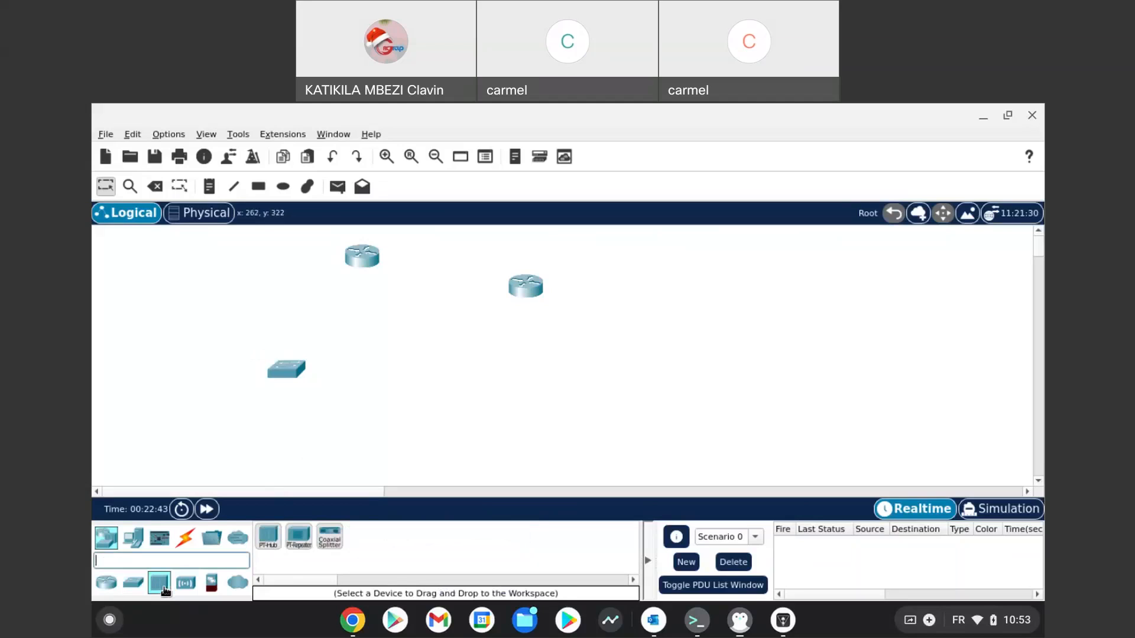
{"action": "left_click", "coordinate": [270, 535]}
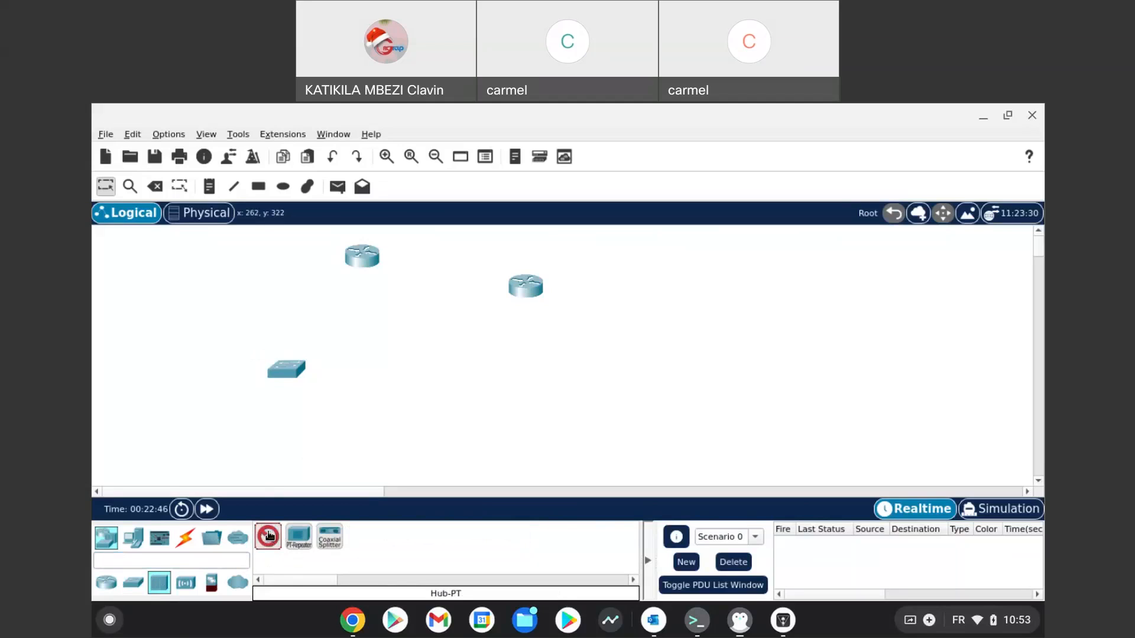
{"action": "left_click", "coordinate": [233, 327]}
{"action": "left_click_drag", "start_coordinate": [293, 370], "coordinate": [395, 353]}
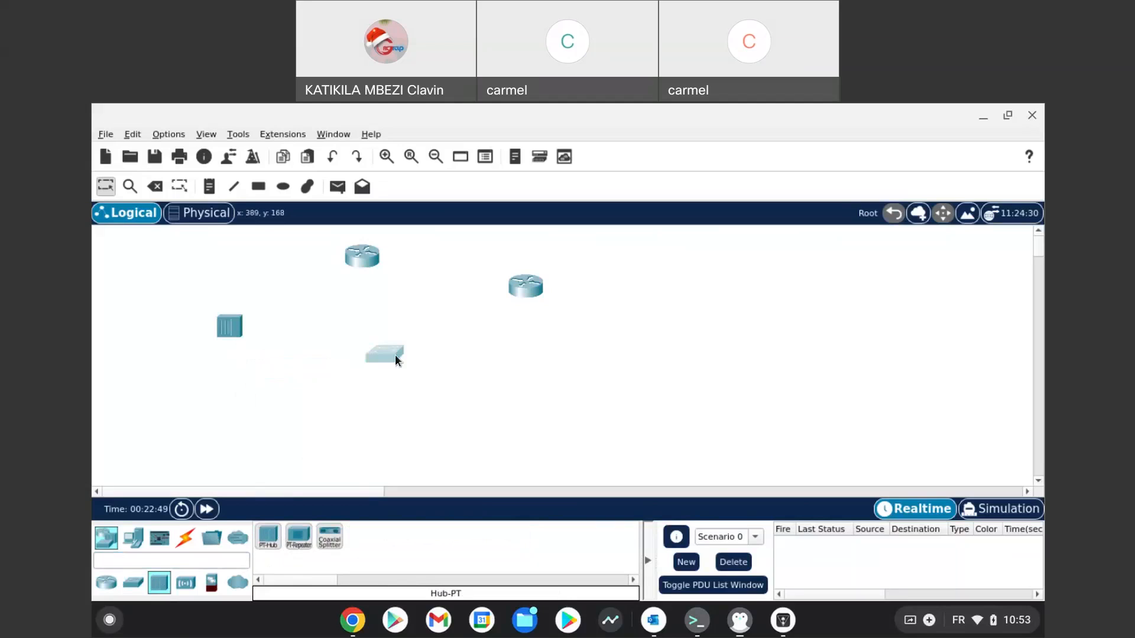
{"action": "left_click_drag", "start_coordinate": [223, 329], "coordinate": [173, 384]}
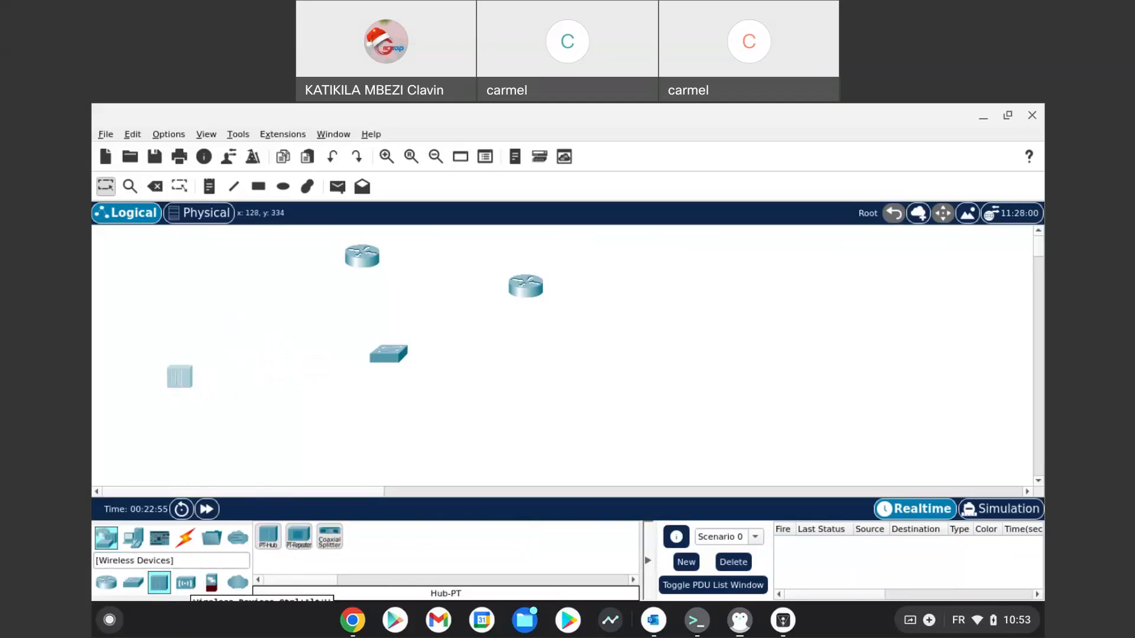
- Look through the wireless devices, including the WRT300N, HomeRouter-PT-AC, 2504 and 3504 models, and the security device models
{"action": "left_click", "coordinate": [185, 583]}
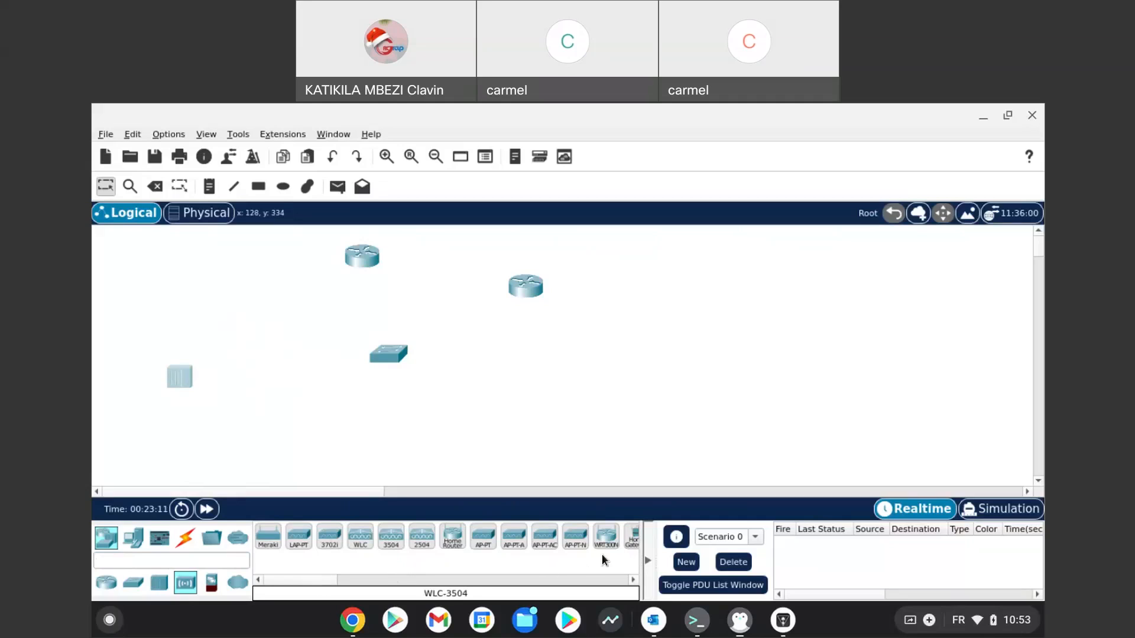
{"action": "left_click", "coordinate": [606, 536]}
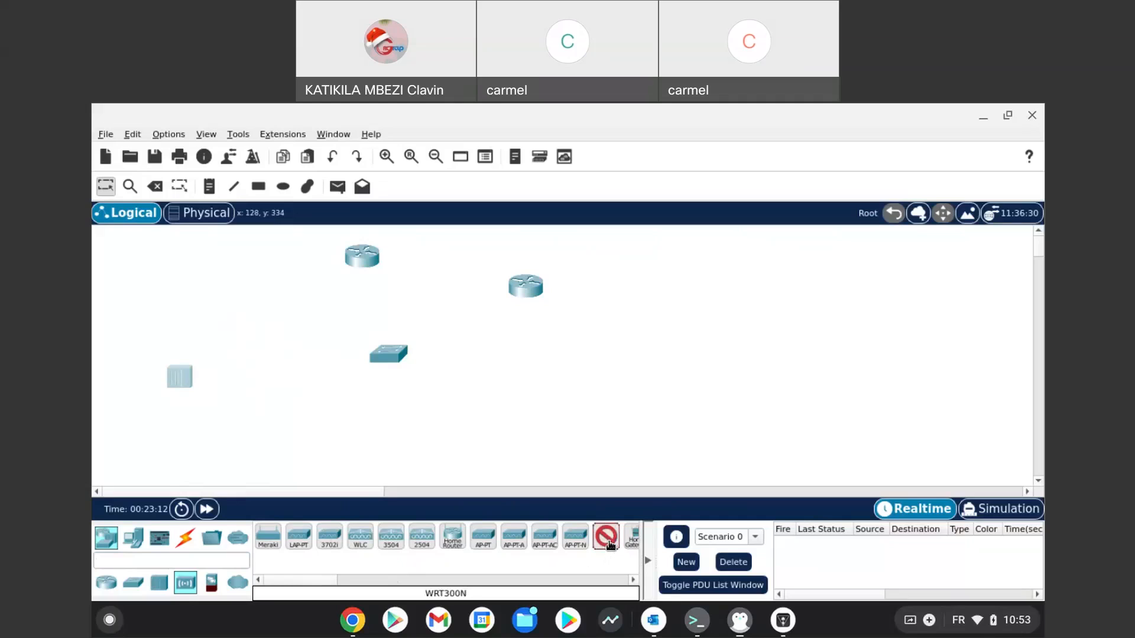
{"action": "left_click", "coordinate": [457, 540]}
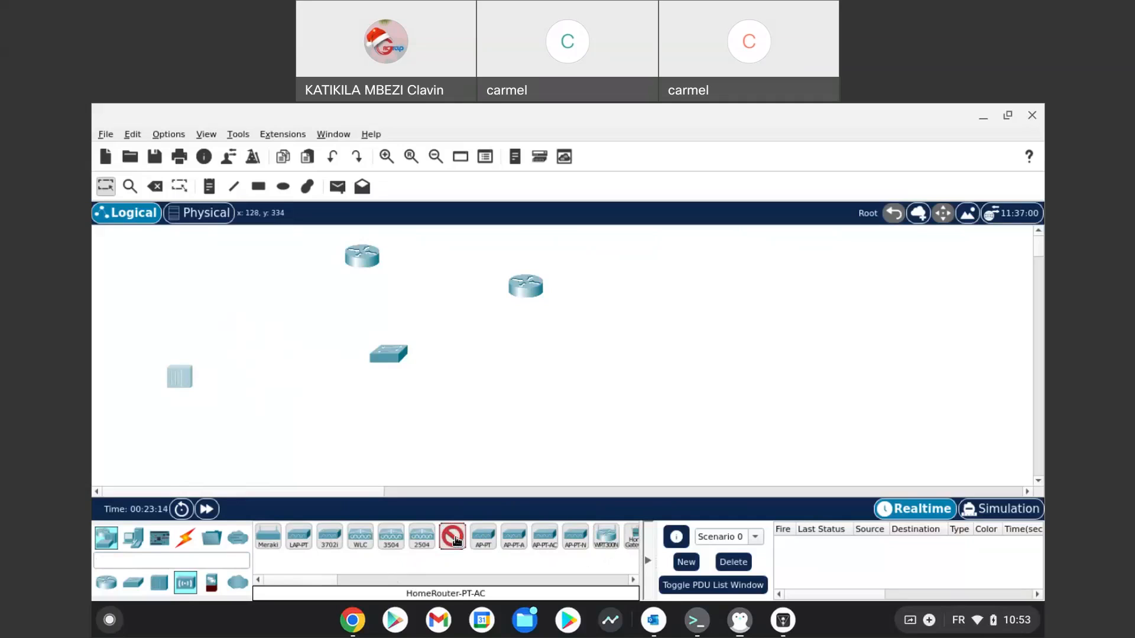
{"action": "left_click", "coordinate": [421, 539]}
{"action": "left_click", "coordinate": [393, 541]}
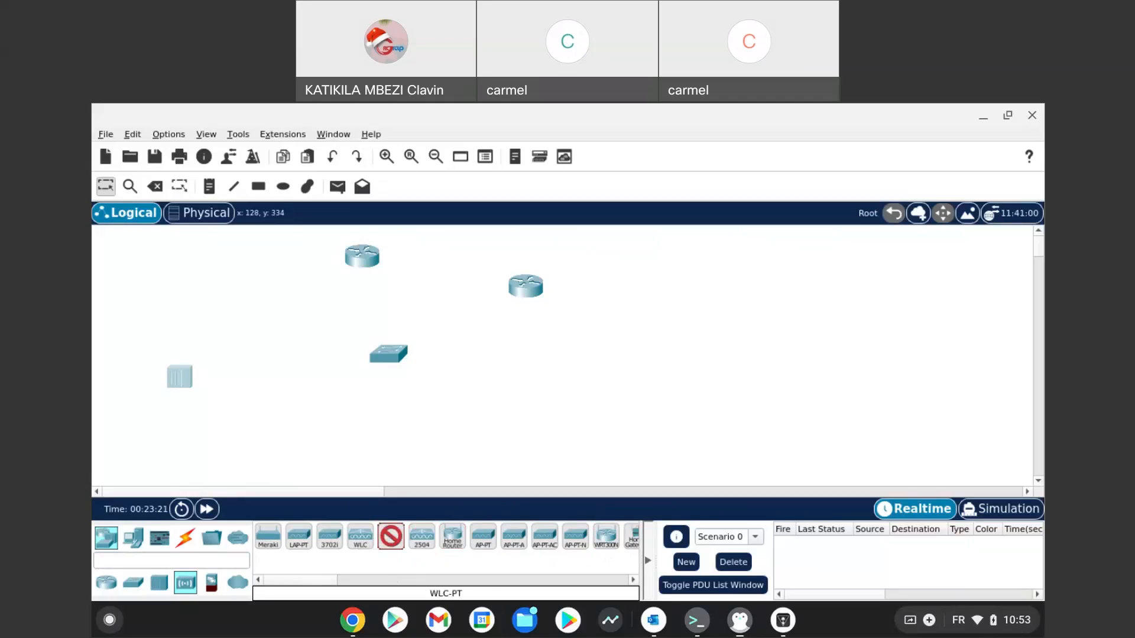
{"action": "left_click", "coordinate": [211, 584]}
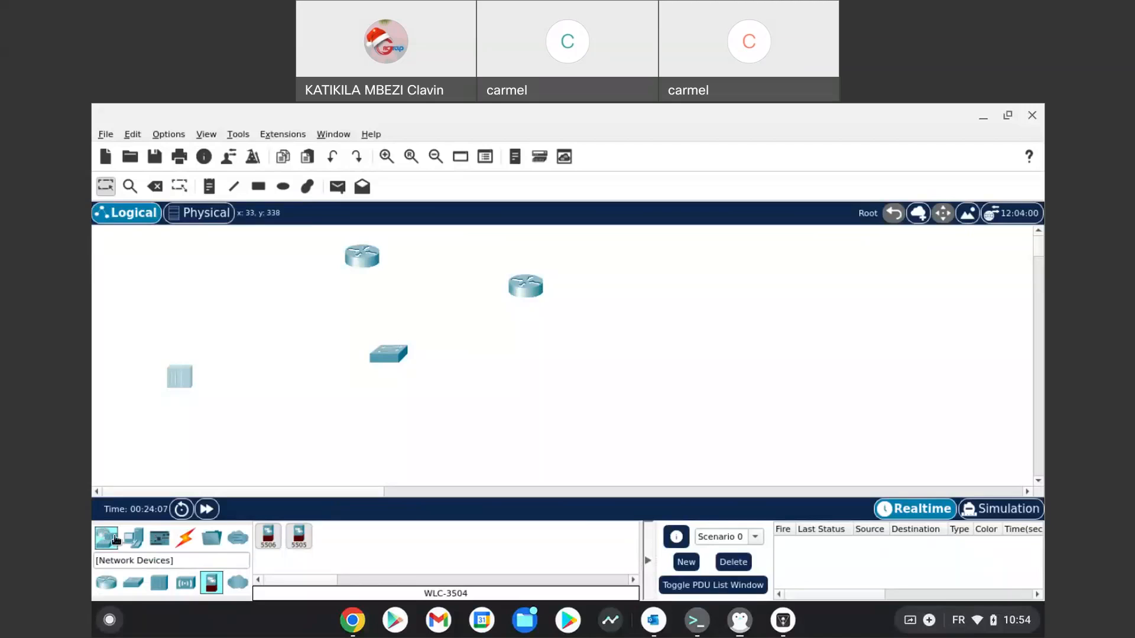
- Look through the end device models and the home, smart city, industrial and power grid device categories
{"action": "left_click", "coordinate": [139, 541]}
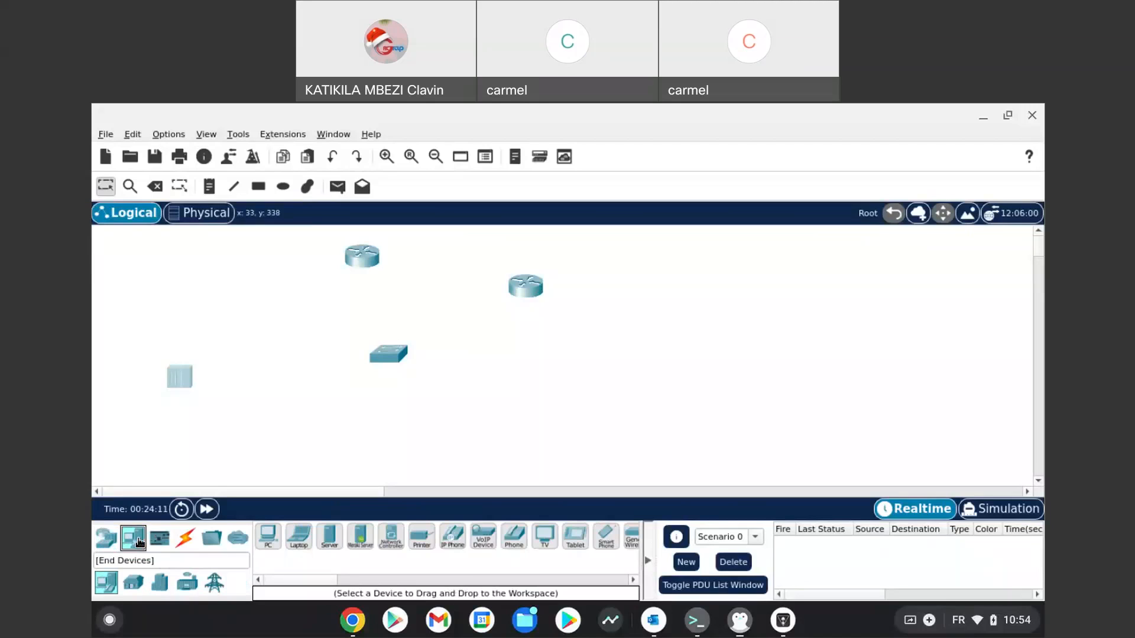
{"action": "left_click", "coordinate": [130, 584]}
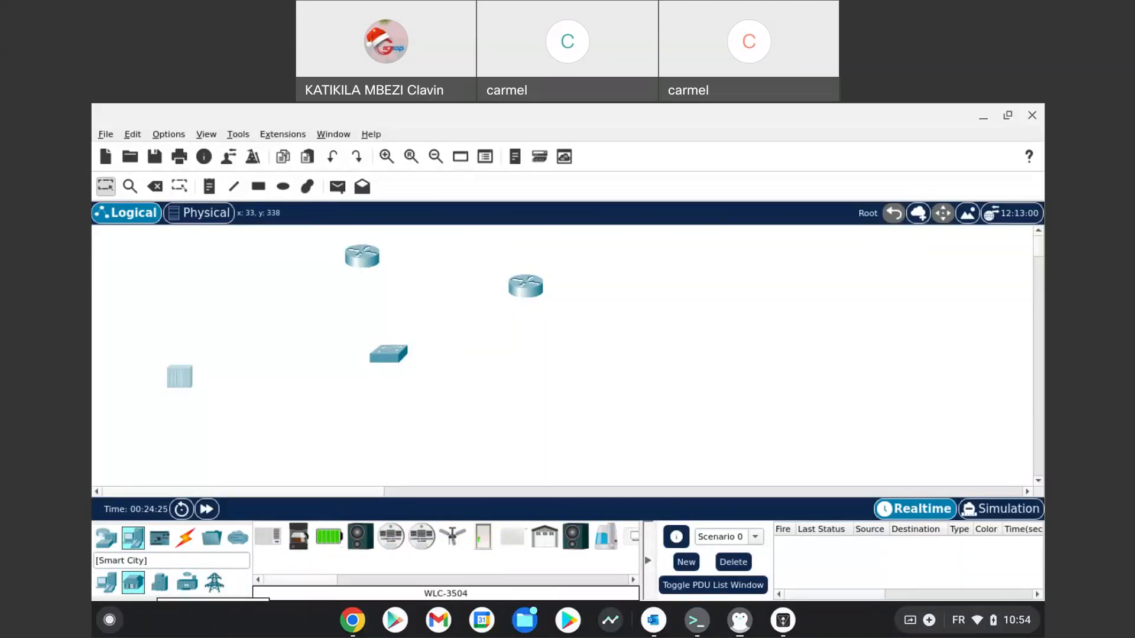
{"action": "left_click", "coordinate": [160, 582]}
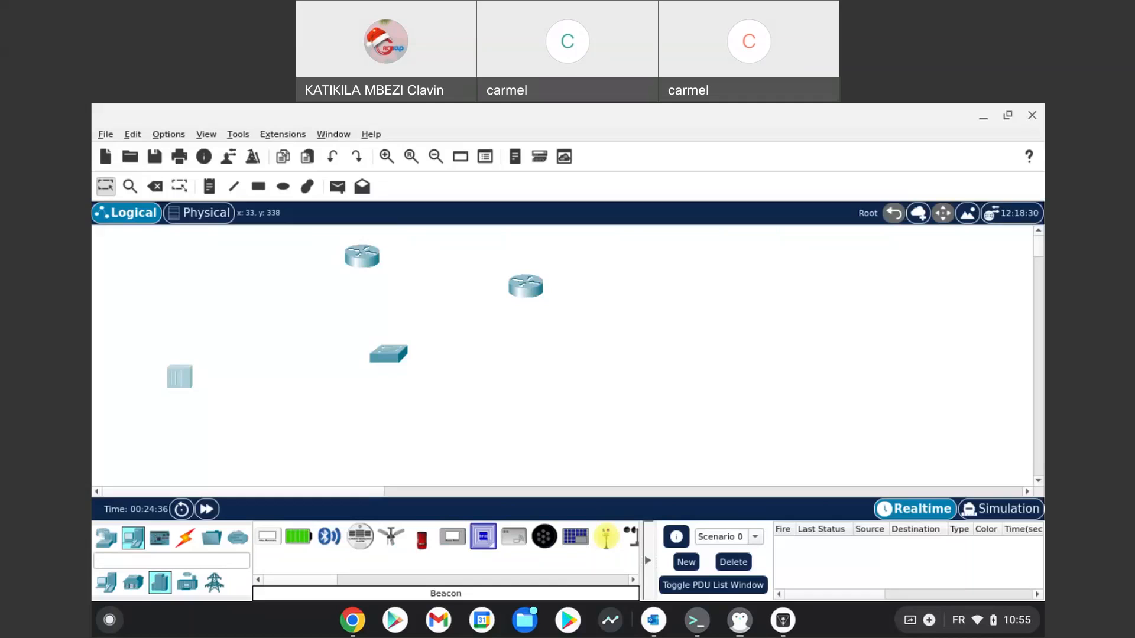
{"action": "left_click", "coordinate": [181, 590]}
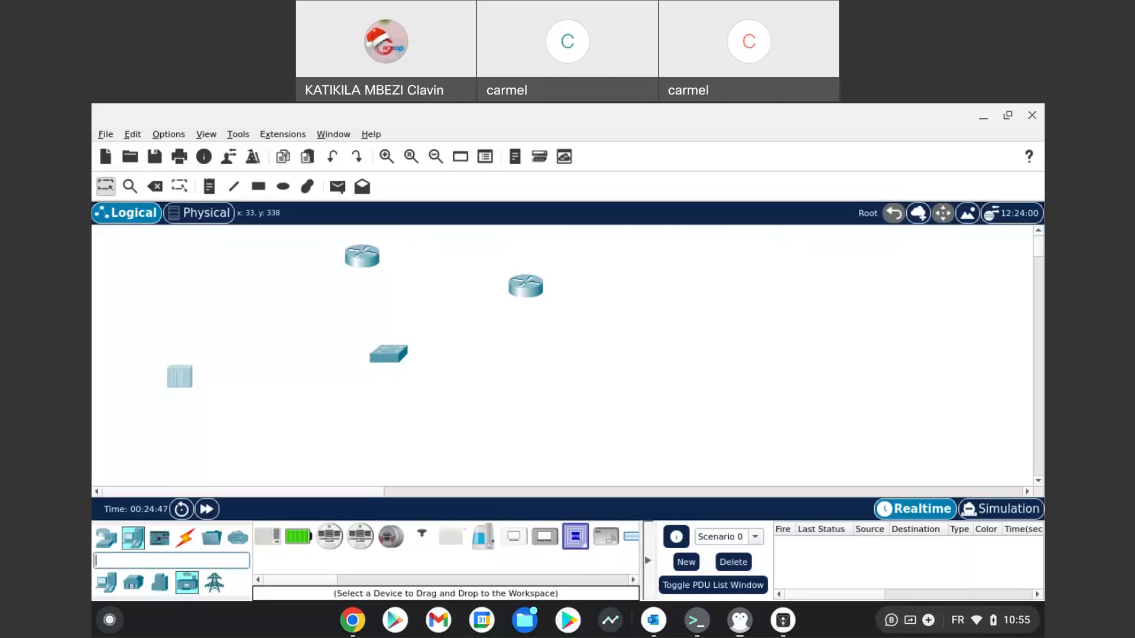
{"action": "left_click", "coordinate": [213, 584]}
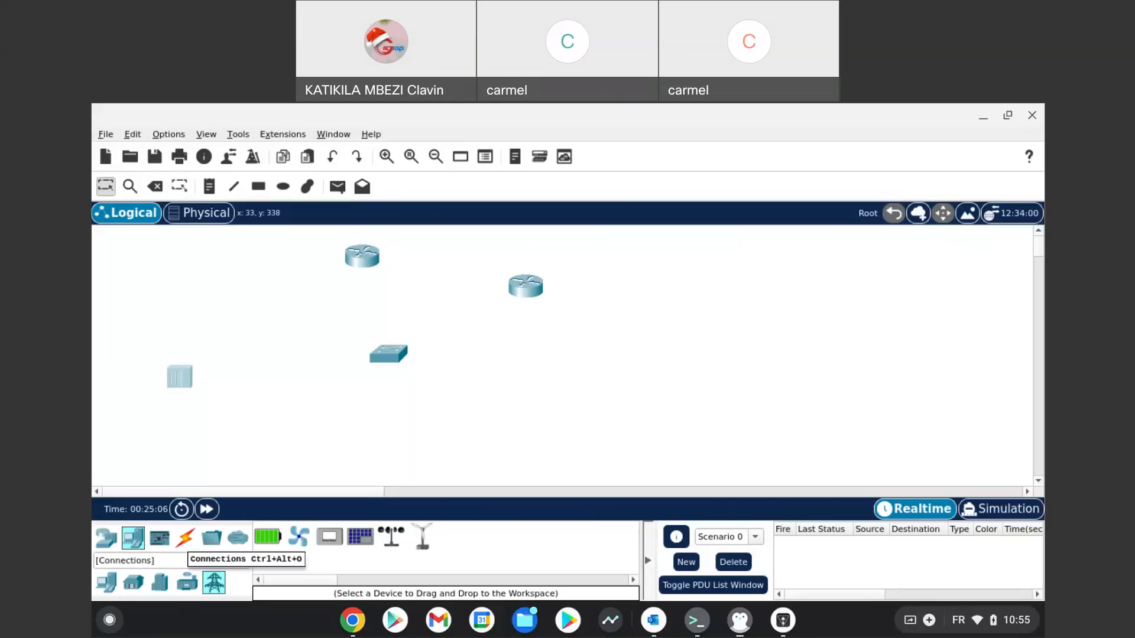
- Pick the Console connection type, view the "cable console" image results in Chrome, and return to Packet Tracer
{"action": "left_click", "coordinate": [186, 538]}
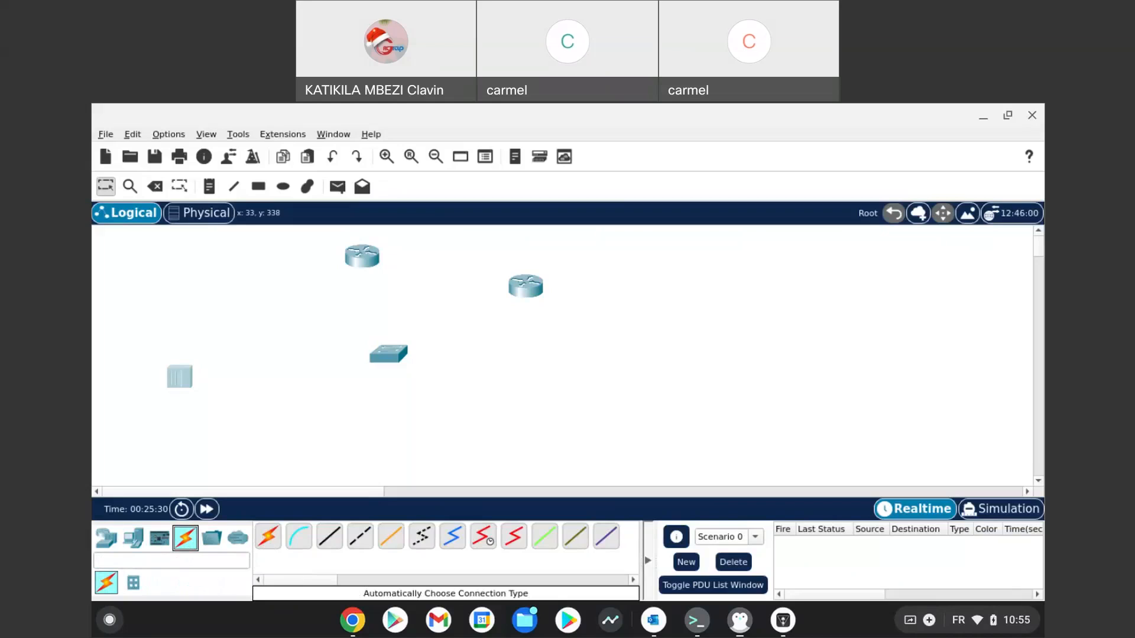
{"action": "left_click", "coordinate": [300, 534]}
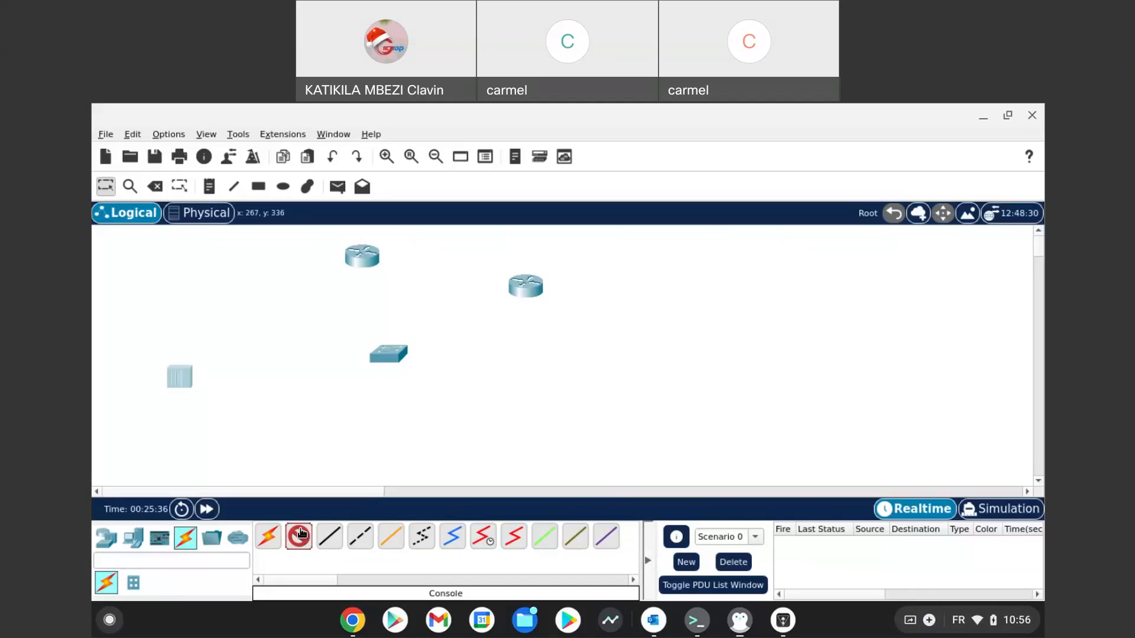
{"action": "key", "text": "alt+Tab"}
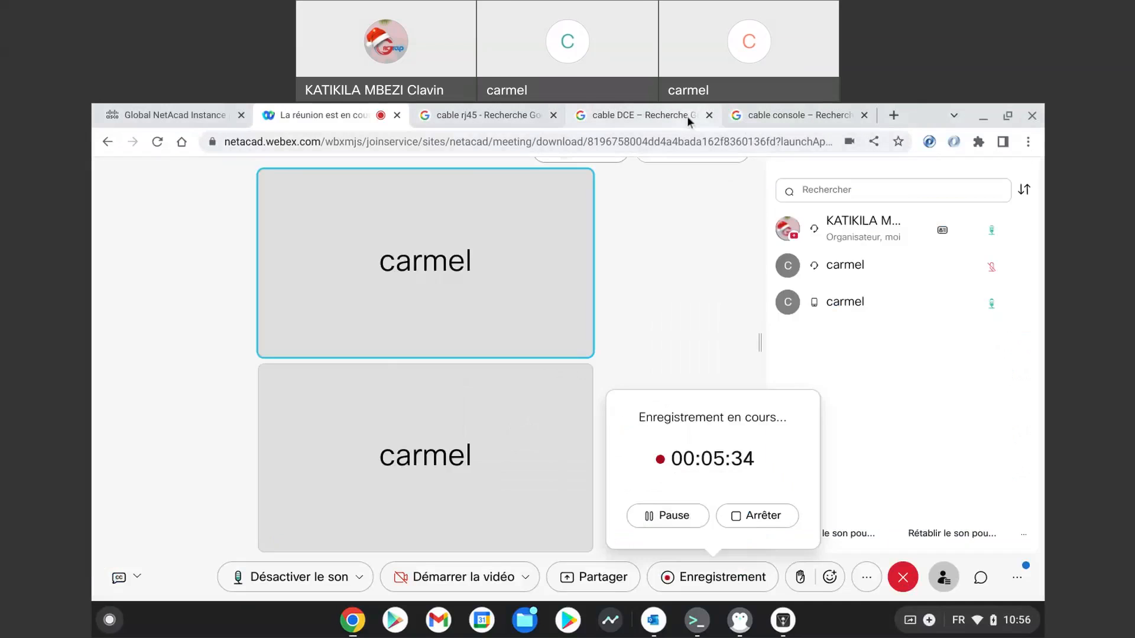
{"action": "left_click", "coordinate": [783, 114]}
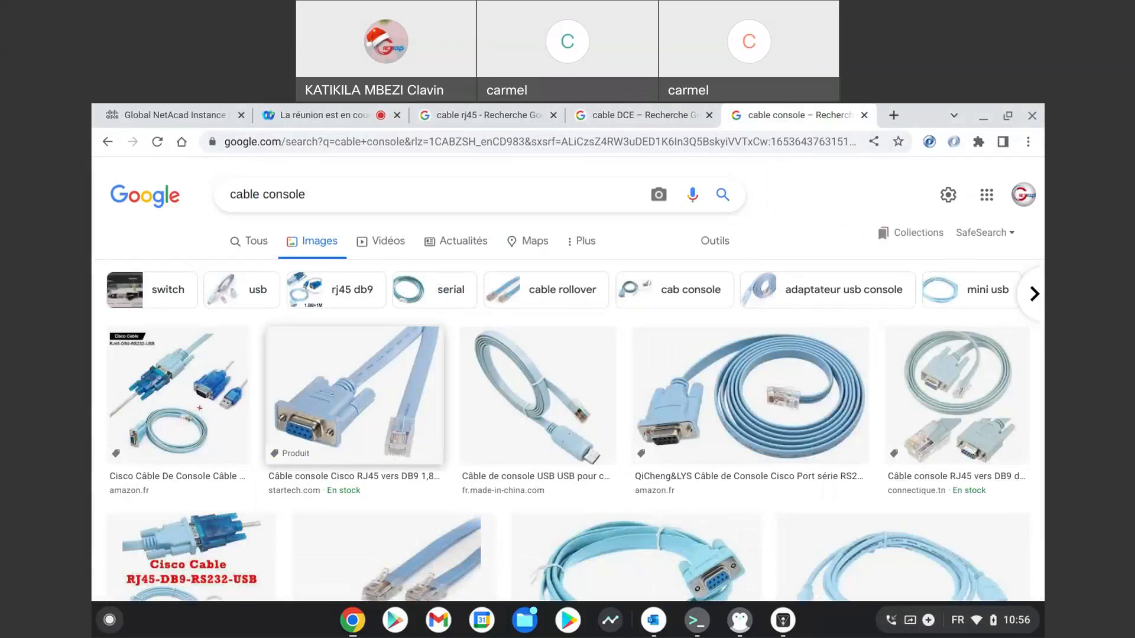
{"action": "key", "text": "alt+Tab"}
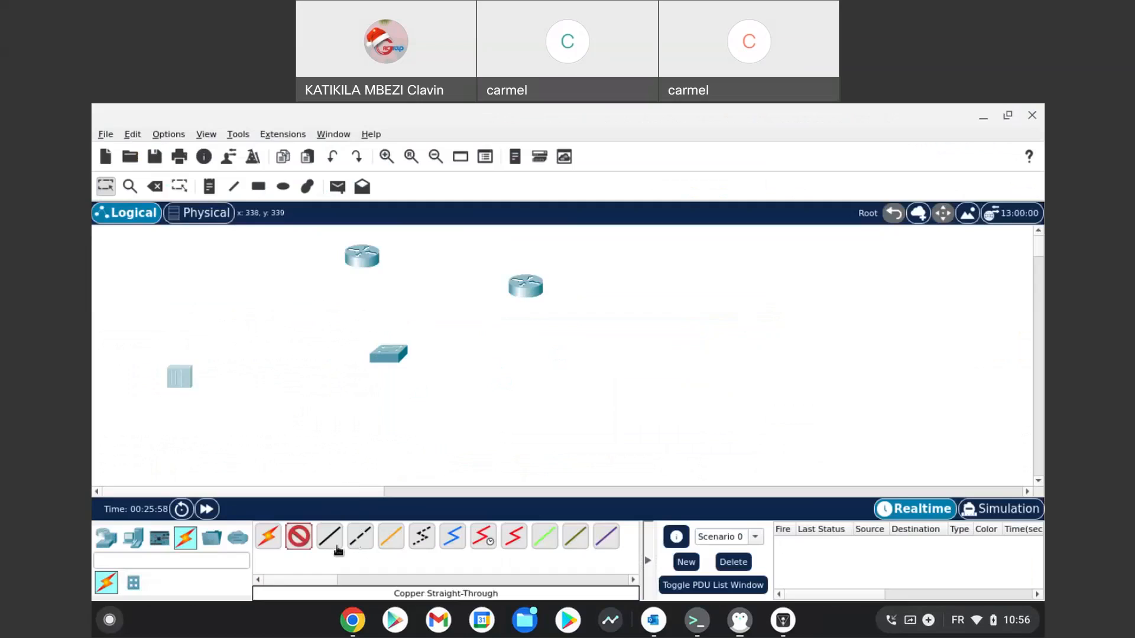
- Pick the Copper Straight-Through and Copper Cross-Over cables, view the "cable rj45" results in Chrome, and return to Packet Tracer
{"action": "left_click", "coordinate": [329, 543]}
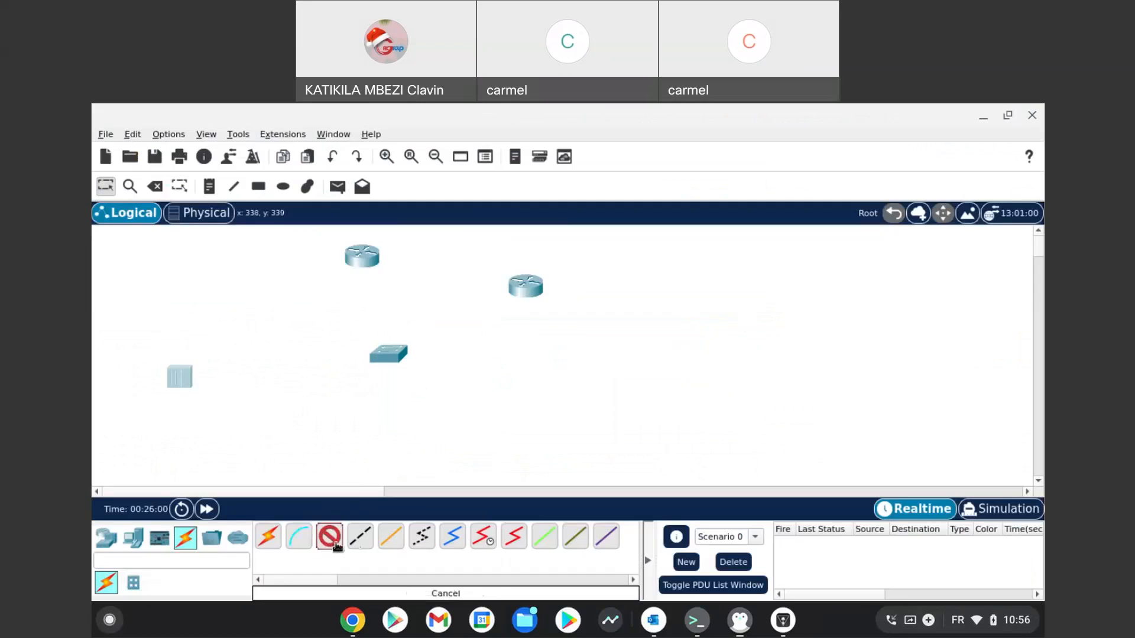
{"action": "left_click", "coordinate": [361, 544]}
{"action": "key", "text": "alt+Tab"}
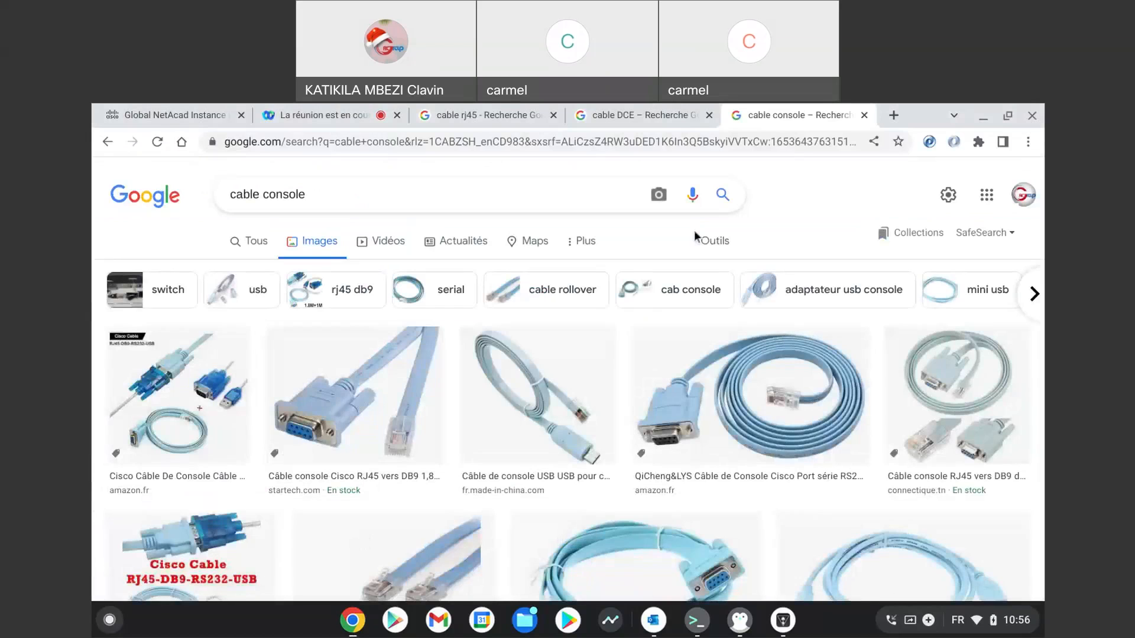
{"action": "left_click", "coordinate": [501, 113]}
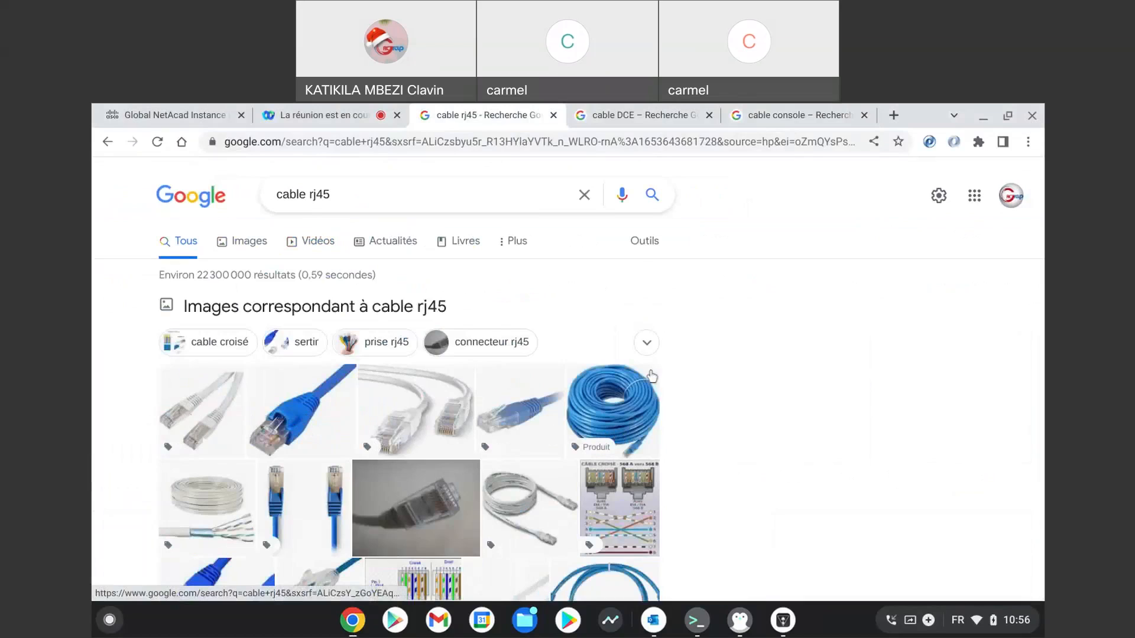
{"action": "key", "text": "alt+Tab"}
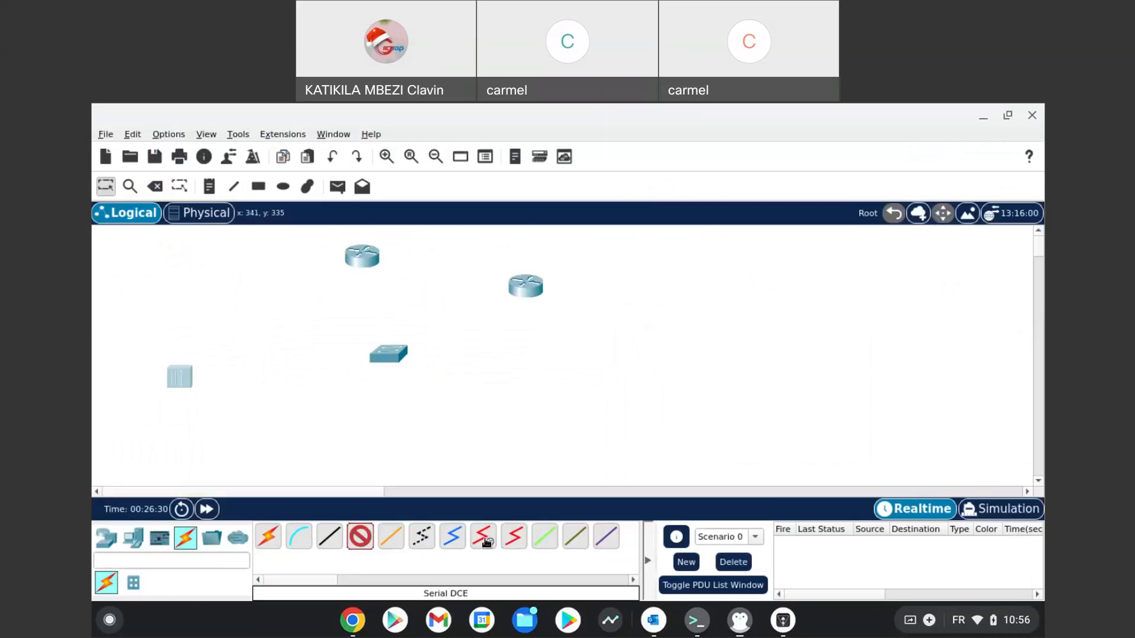
- Switch to Chrome to view the "cable DCE" image results and return to Packet Tracer
{"action": "key", "text": "alt+Tab"}
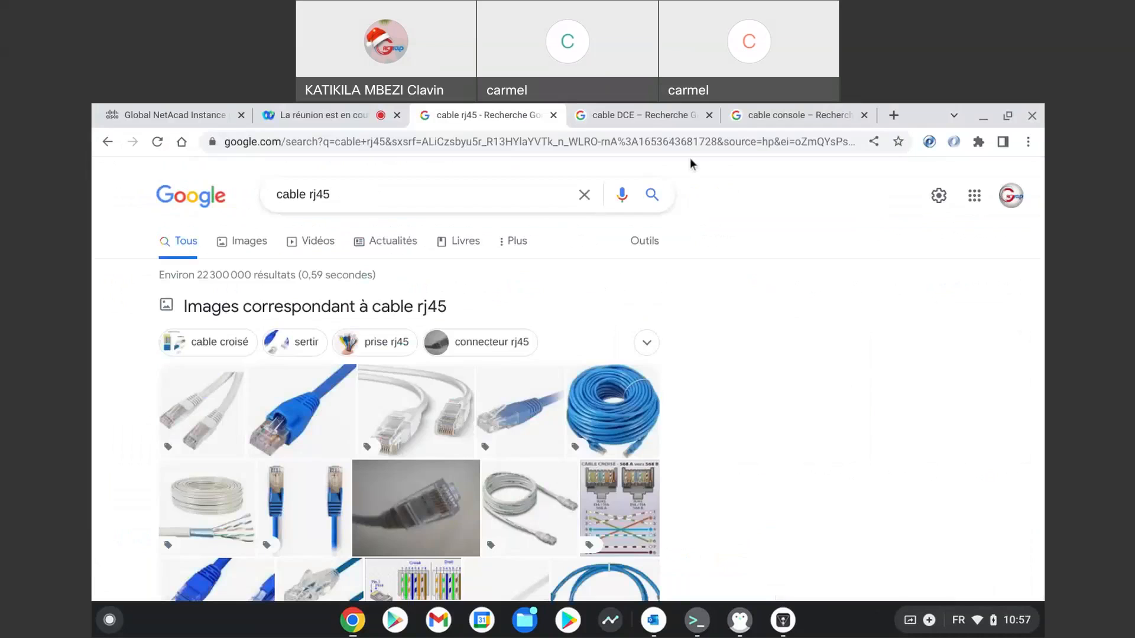
{"action": "left_click", "coordinate": [648, 119]}
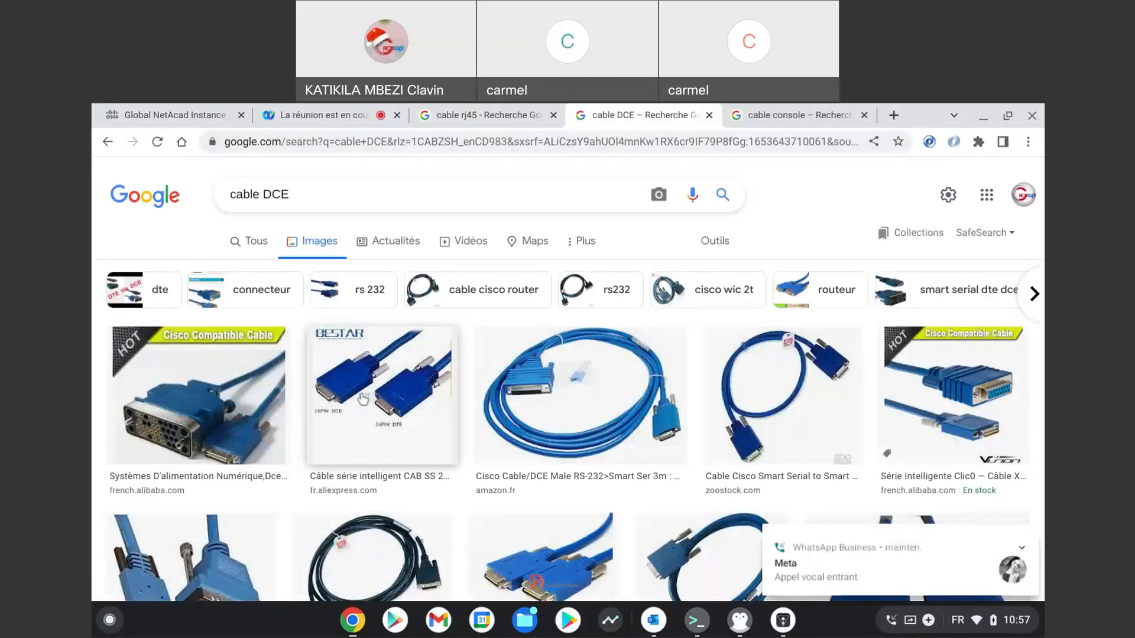
{"action": "key", "text": "alt+Tab"}
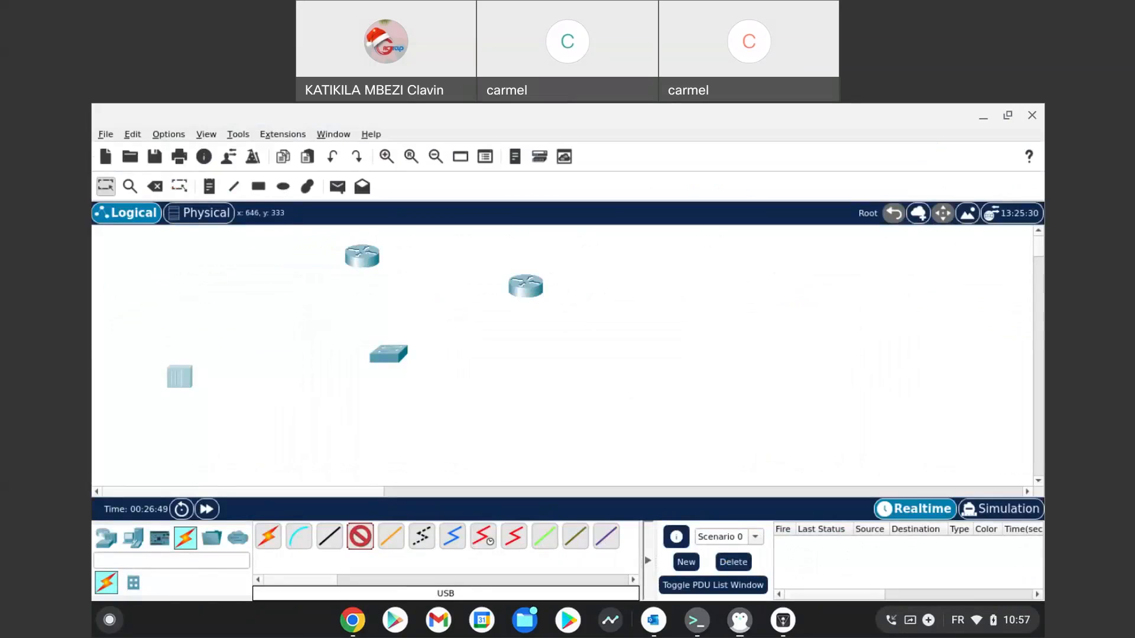
- Delete the hub and the switch from the logical workspace
{"action": "left_click", "coordinate": [154, 188]}
{"action": "left_click", "coordinate": [568, 380]}
{"action": "left_click", "coordinate": [378, 355]}
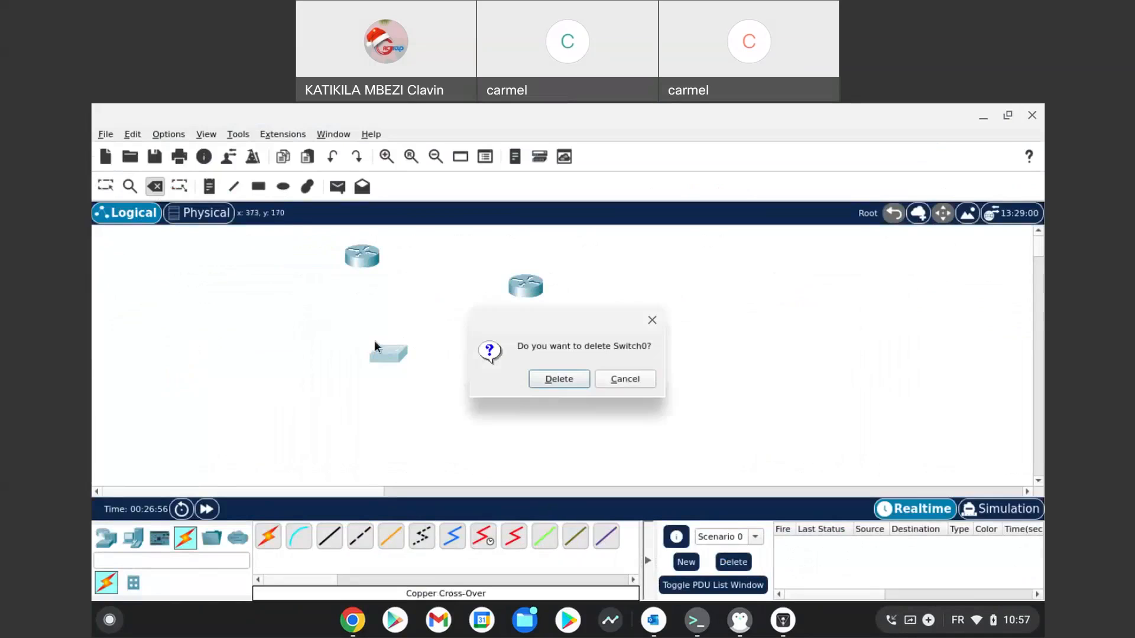
{"action": "left_click", "coordinate": [559, 379]}
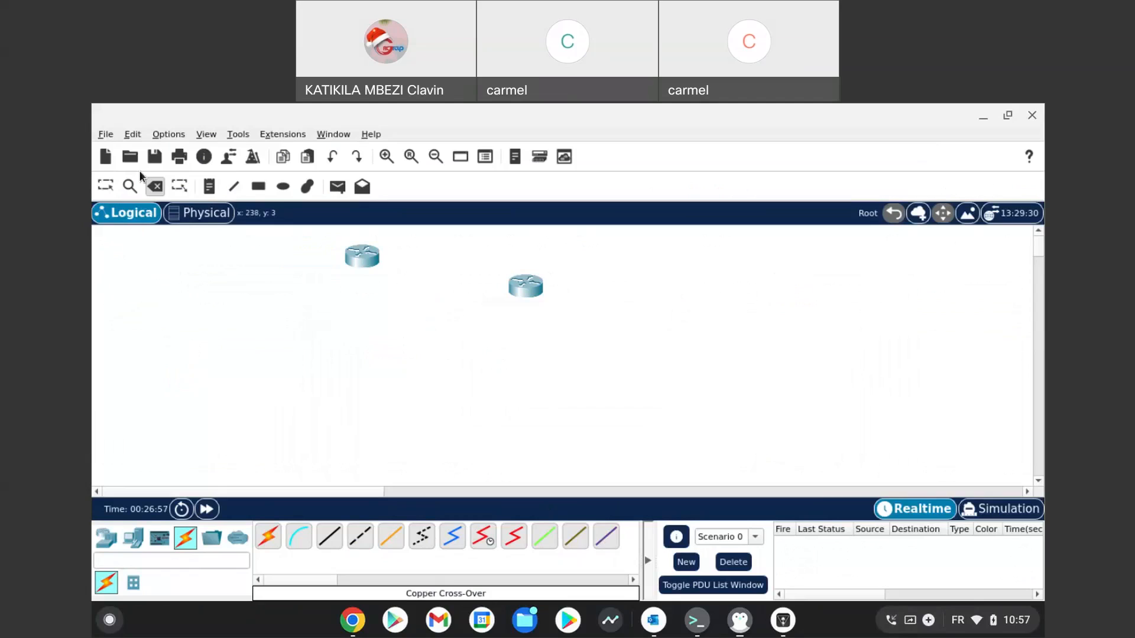
- Delete both routers from the logical workspace and return to the Select tool
{"action": "left_click", "coordinate": [152, 188]}
{"action": "left_click", "coordinate": [379, 260]}
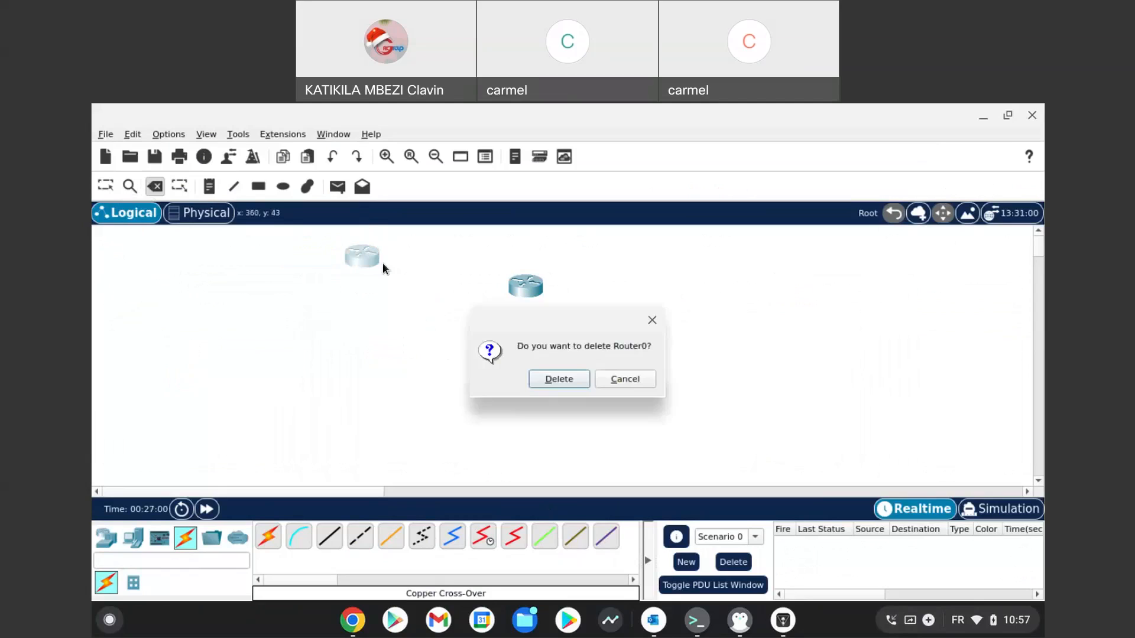
{"action": "left_click", "coordinate": [540, 380]}
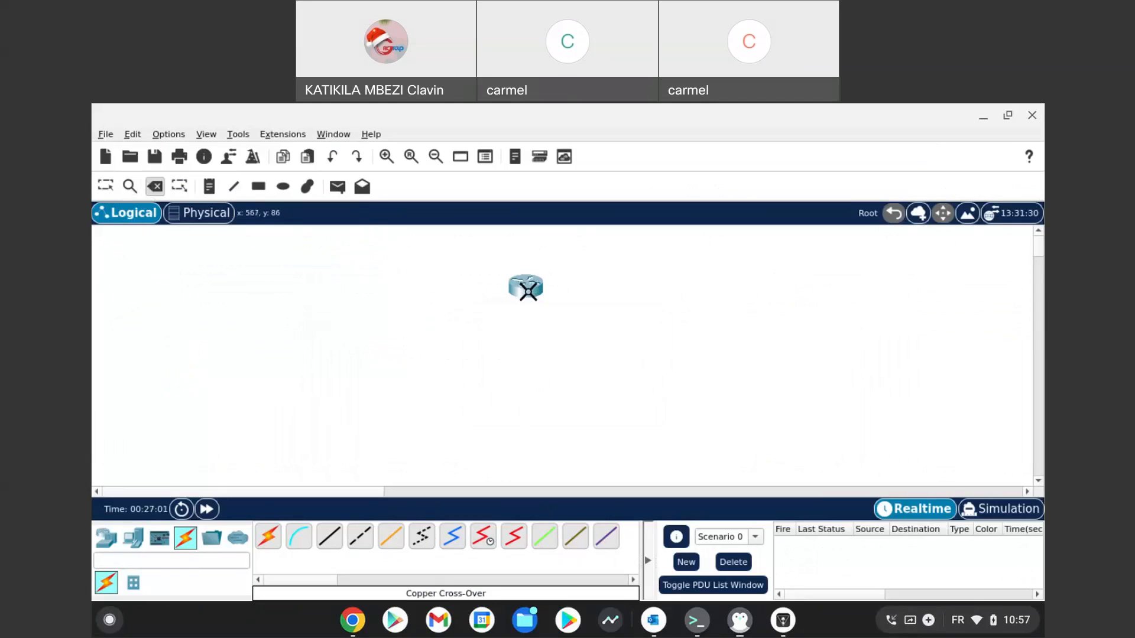
{"action": "left_click", "coordinate": [527, 287]}
{"action": "left_click", "coordinate": [561, 380]}
{"action": "left_click", "coordinate": [103, 190]}
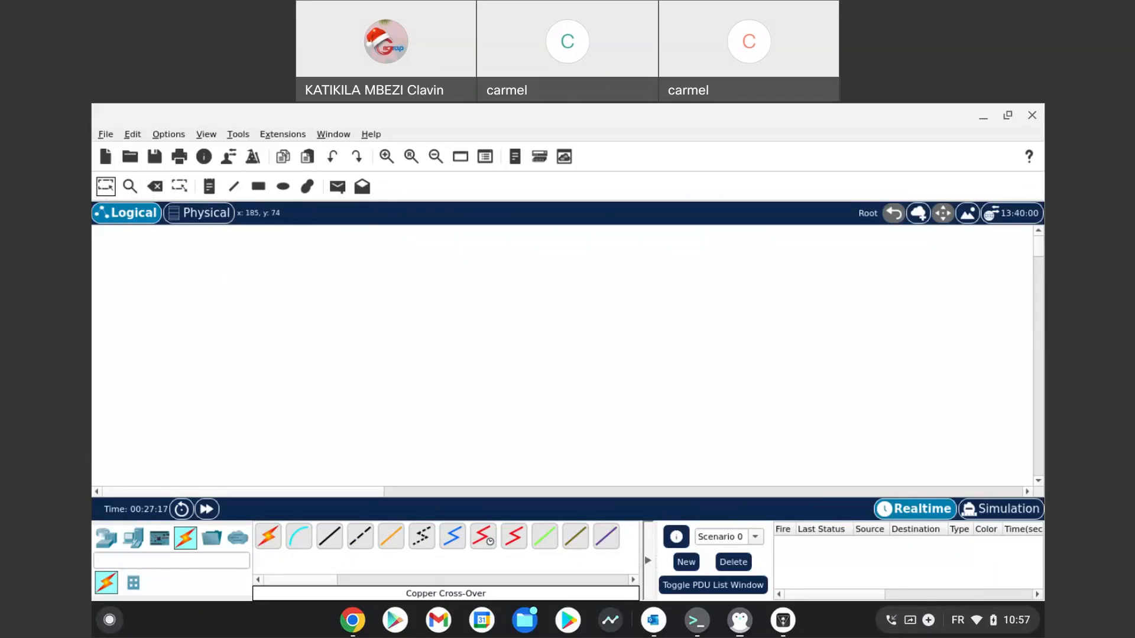
- Place a 2960 switch in the empty logical workspace, slightly left of its centre
{"action": "left_click", "coordinate": [105, 539]}
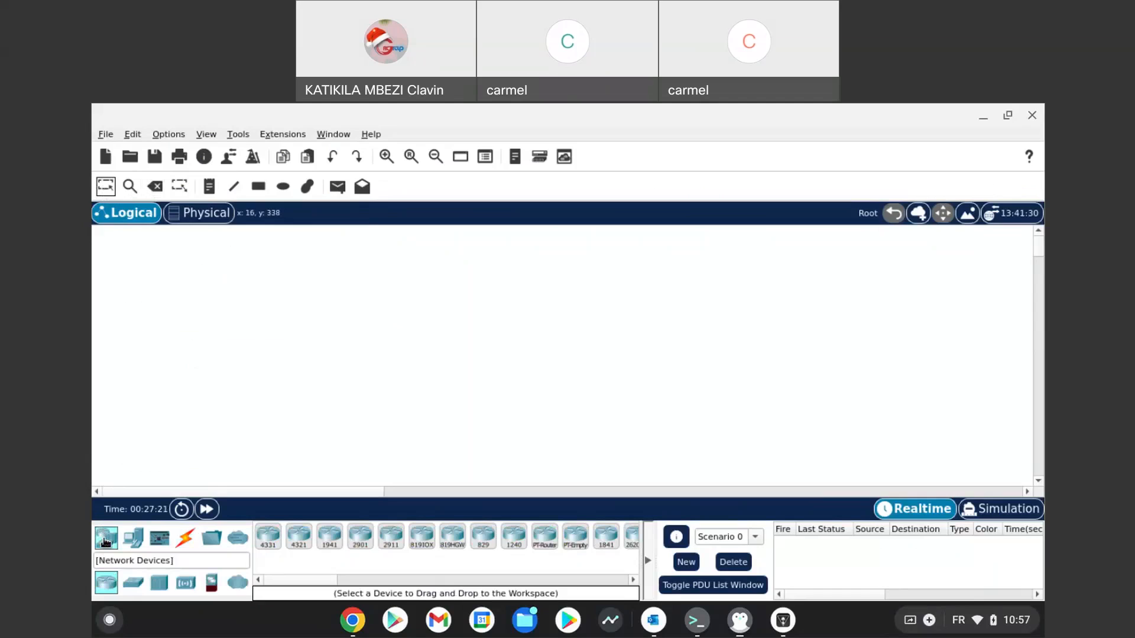
{"action": "left_click", "coordinate": [134, 583]}
{"action": "left_click", "coordinate": [269, 538]}
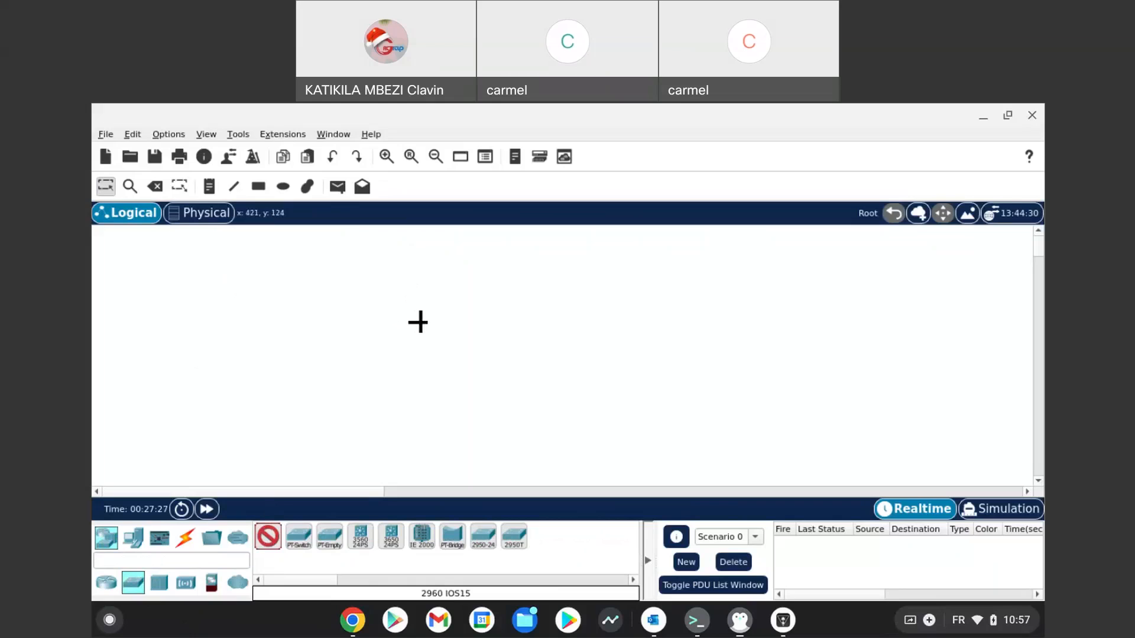
{"action": "left_click", "coordinate": [419, 322]}
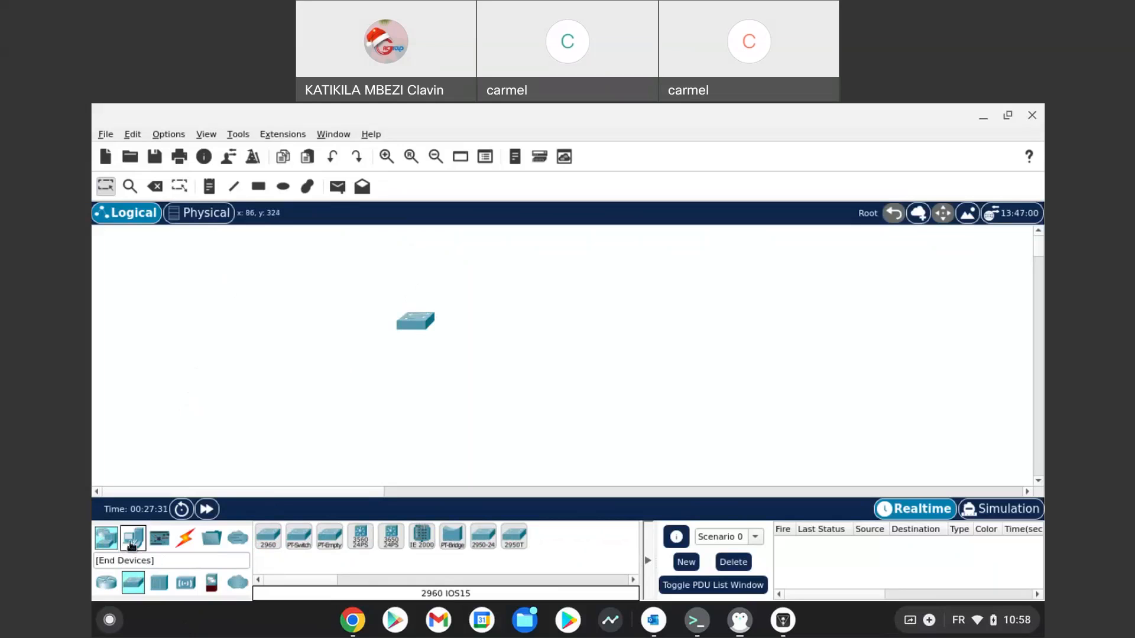
- Place three PCs in a column along the workspace's left side, well to the left of the switch
{"action": "left_click", "coordinate": [133, 540]}
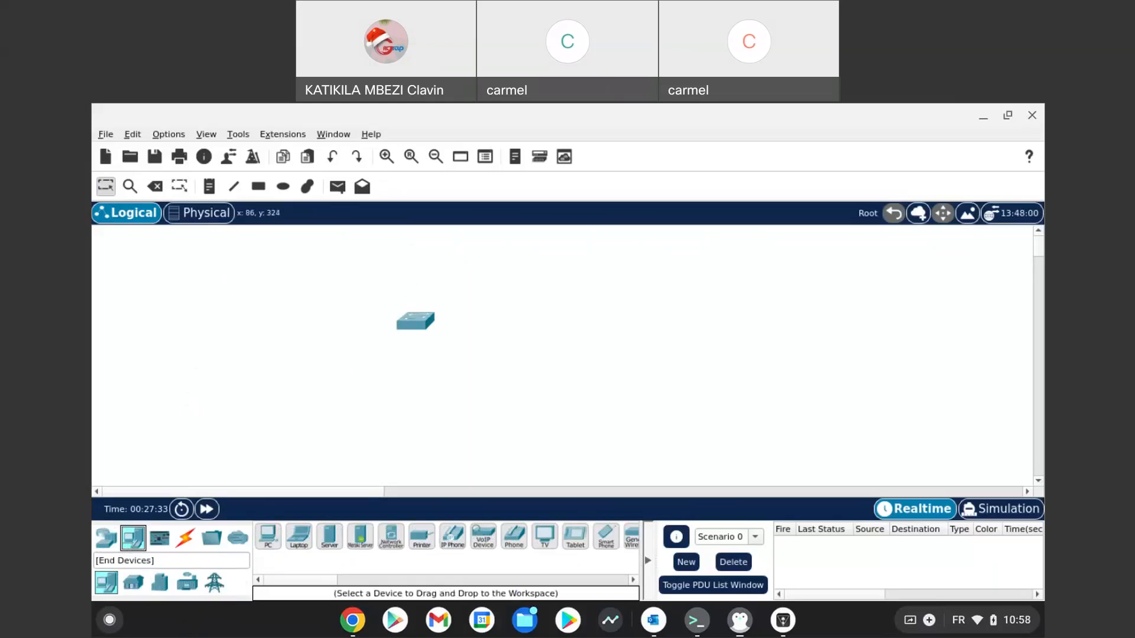
{"action": "left_click", "coordinate": [269, 534]}
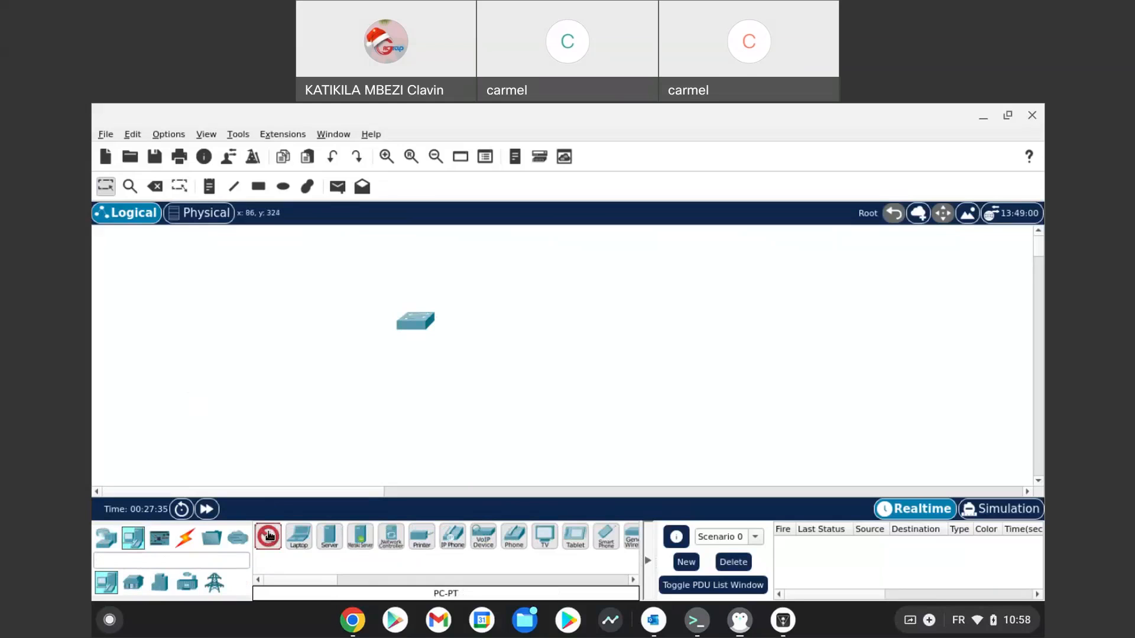
{"action": "left_click", "coordinate": [144, 256]}
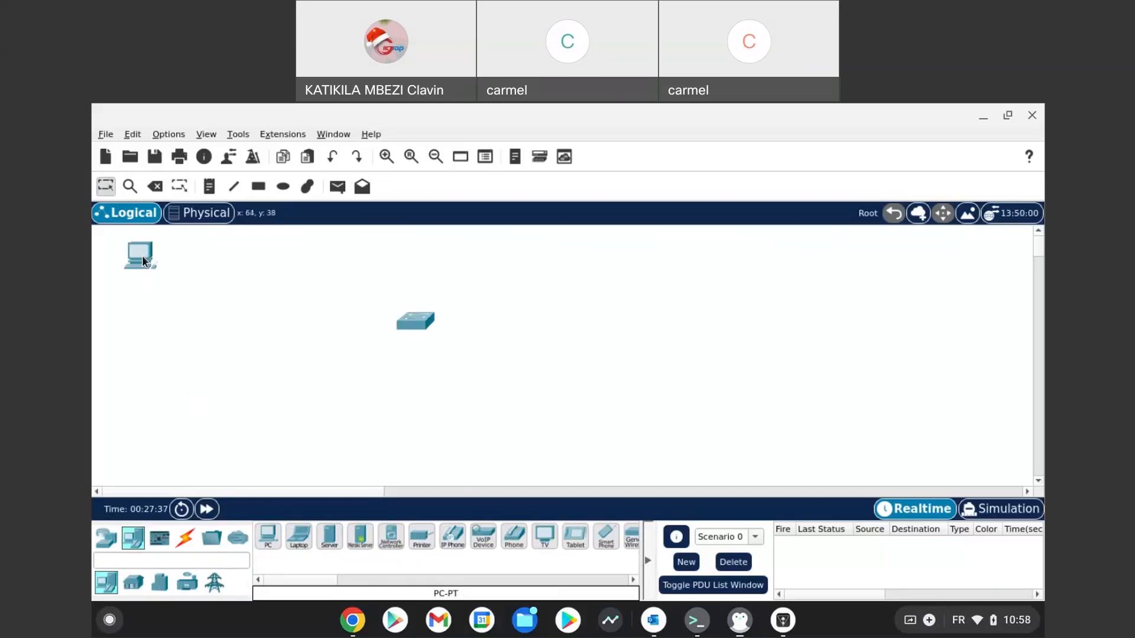
{"action": "left_click", "coordinate": [269, 535]}
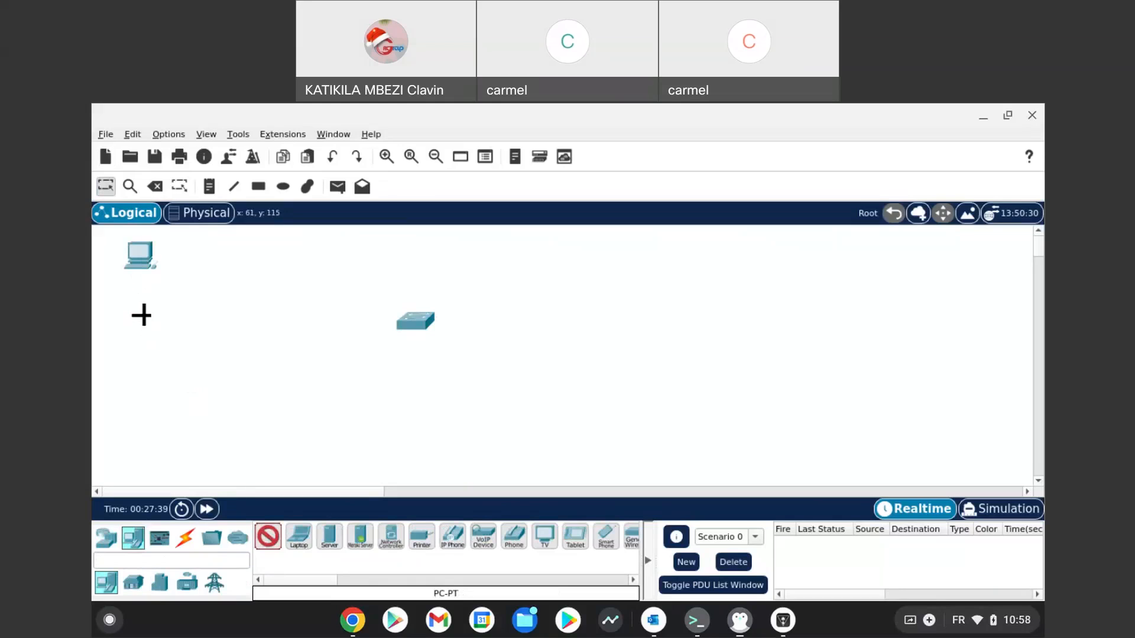
{"action": "left_click", "coordinate": [138, 313]}
{"action": "left_click", "coordinate": [265, 538]}
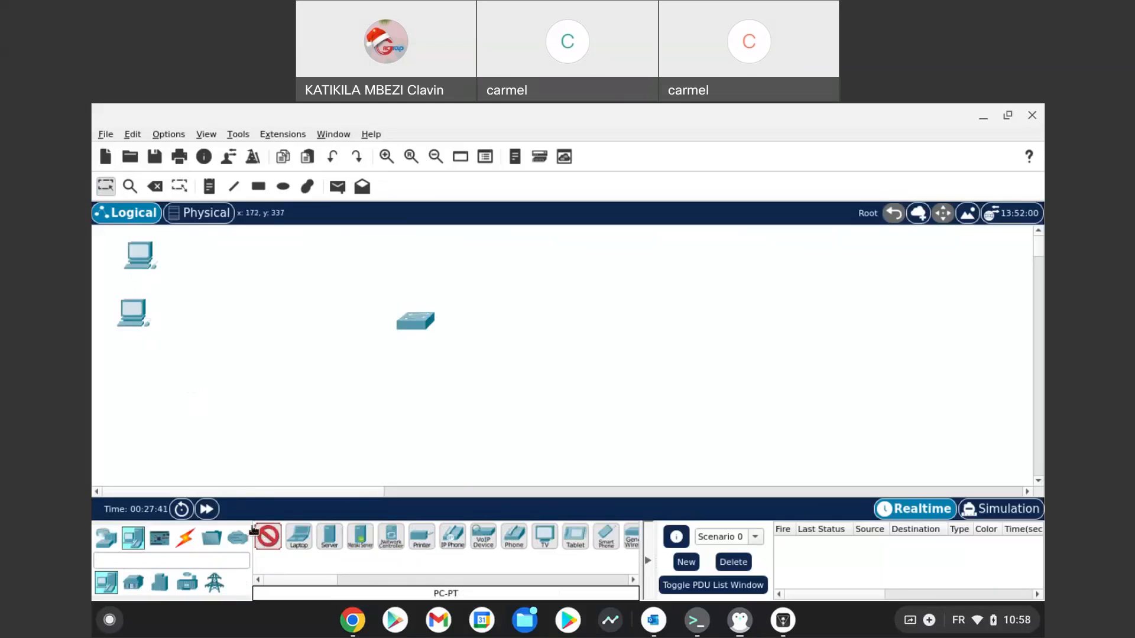
{"action": "left_click", "coordinate": [143, 364]}
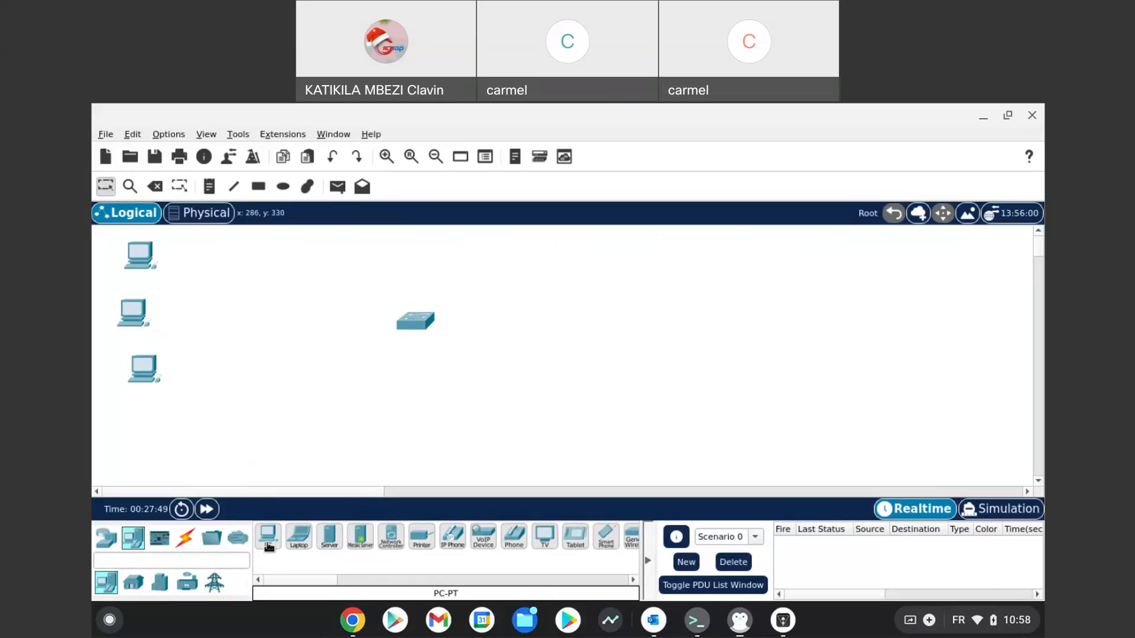
- Add five more PCs in a row below the switch, continuing from the foot of the PC column
{"action": "left_click_drag", "start_coordinate": [267, 542], "coordinate": [158, 421]}
{"action": "left_click", "coordinate": [217, 434]}
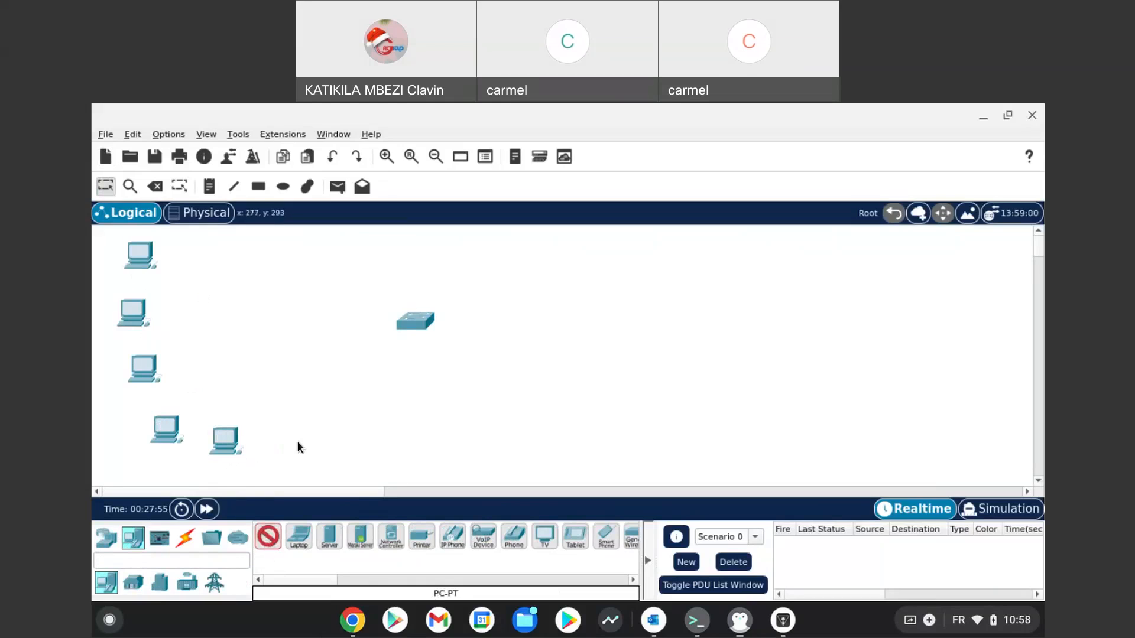
{"action": "left_click", "coordinate": [307, 444]}
{"action": "left_click", "coordinate": [371, 442]}
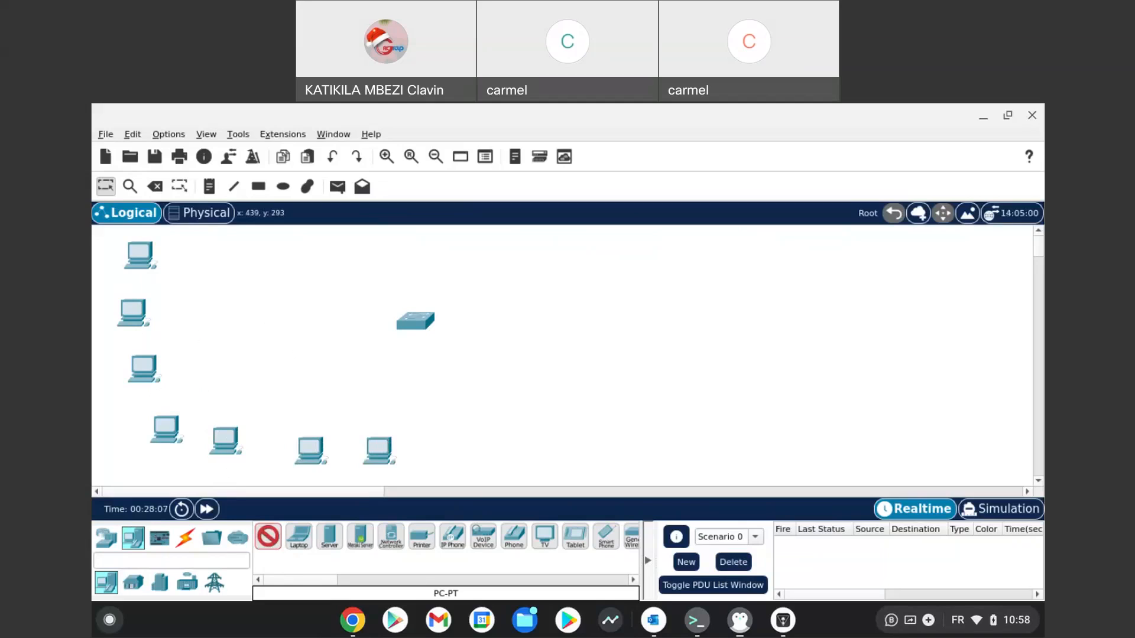
{"action": "left_click", "coordinate": [429, 449]}
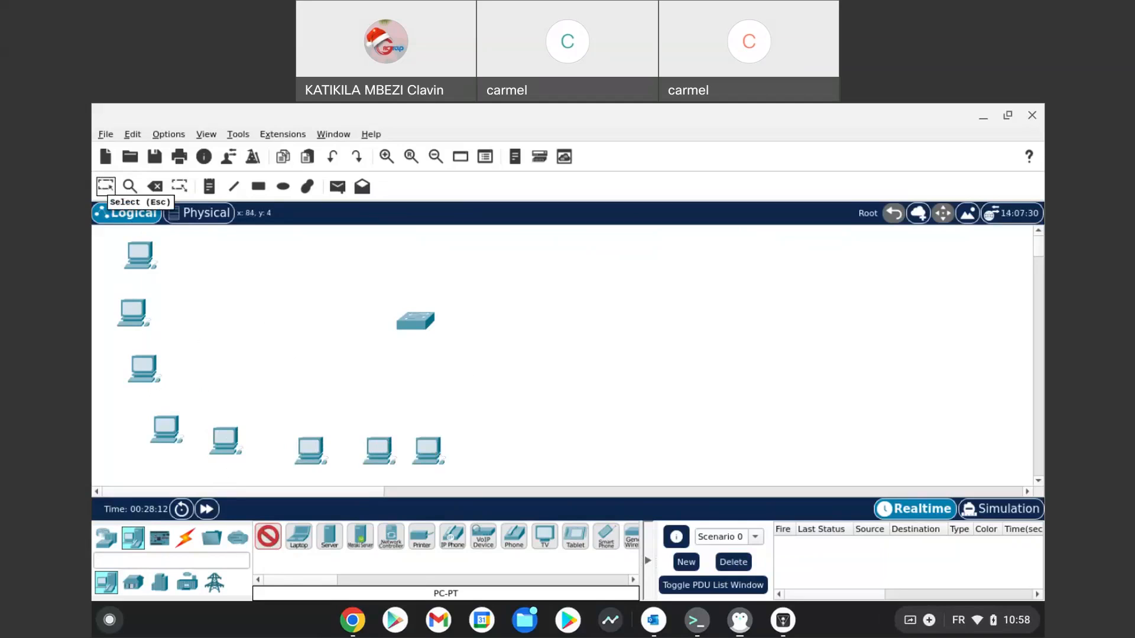
- Move the switch slightly closer to the PC column and place a 4321 router to its right
{"action": "left_click", "coordinate": [106, 187]}
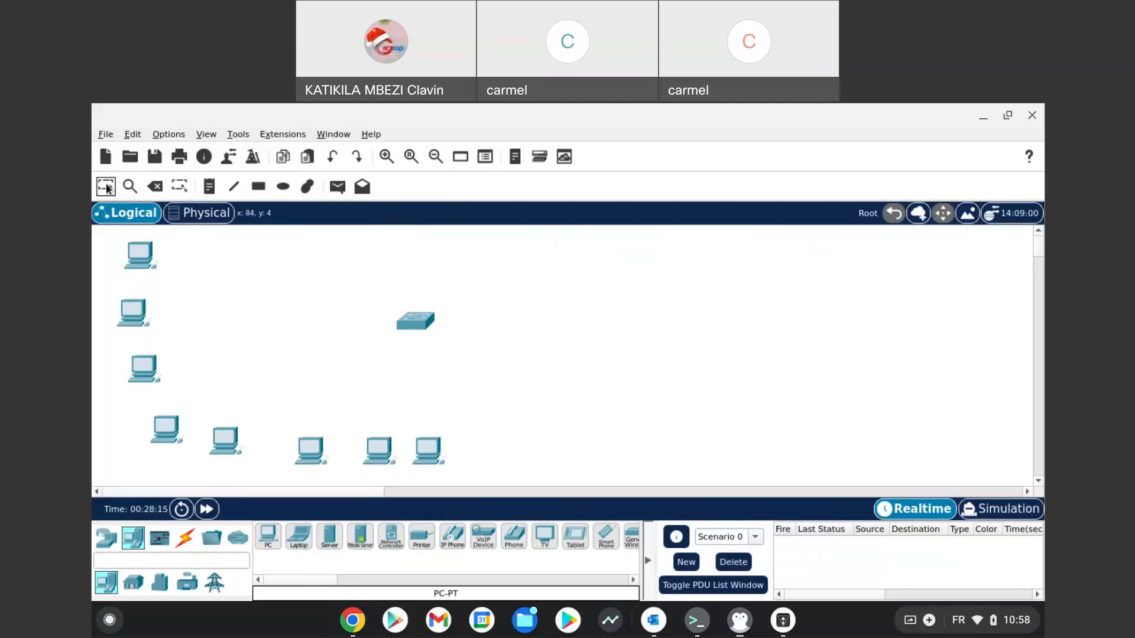
{"action": "left_click_drag", "start_coordinate": [426, 324], "coordinate": [375, 312]}
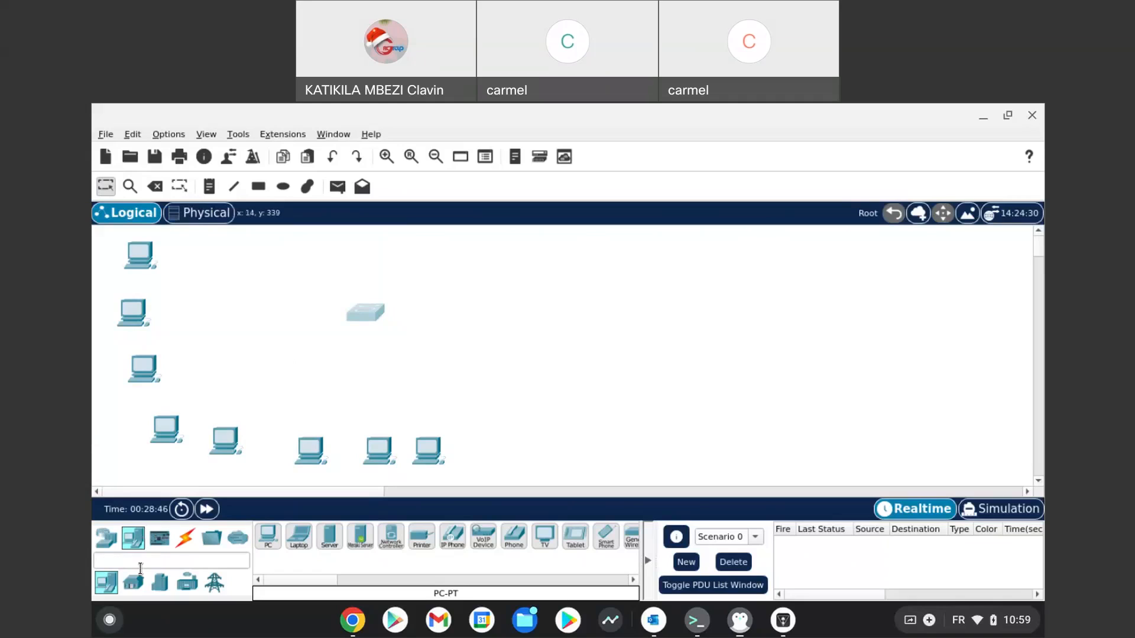
{"action": "left_click", "coordinate": [106, 538]}
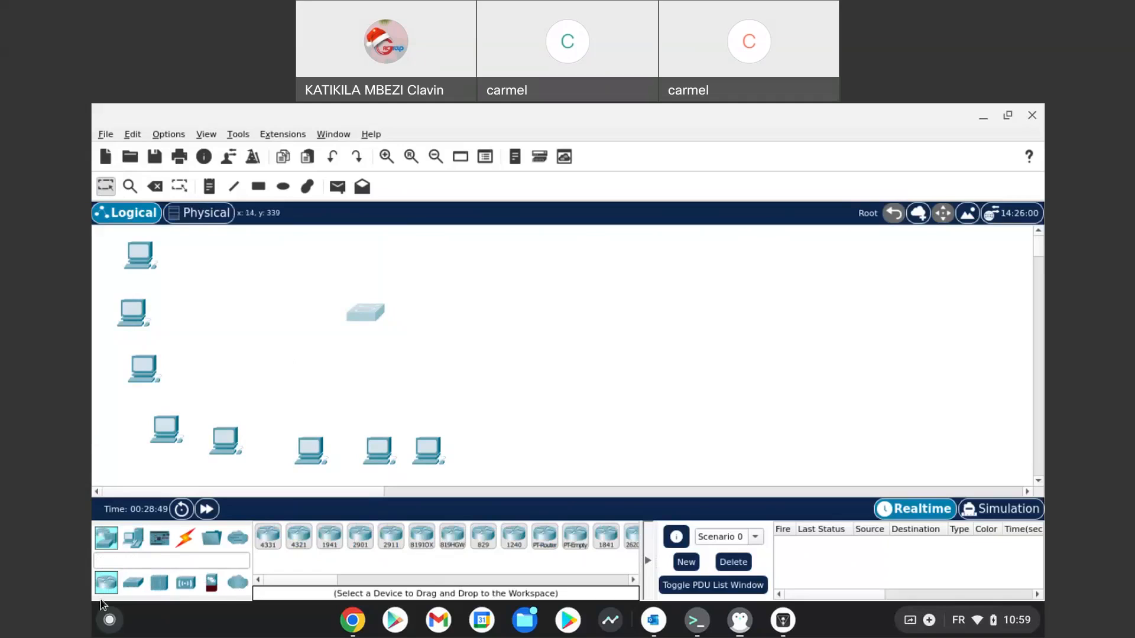
{"action": "left_click", "coordinate": [298, 547]}
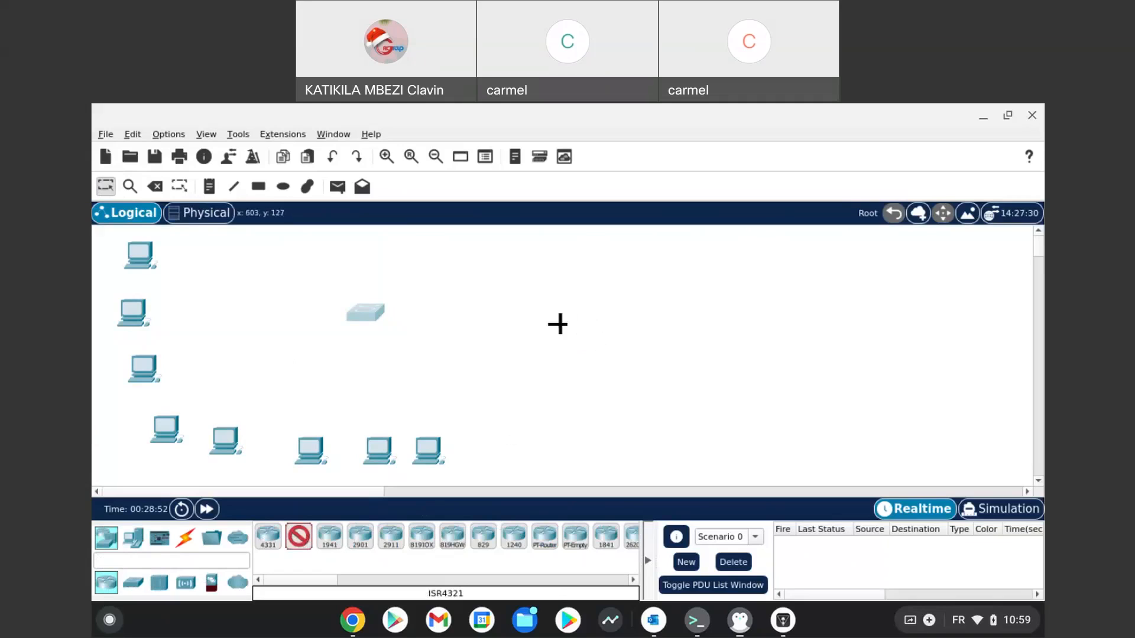
{"action": "left_click", "coordinate": [555, 323]}
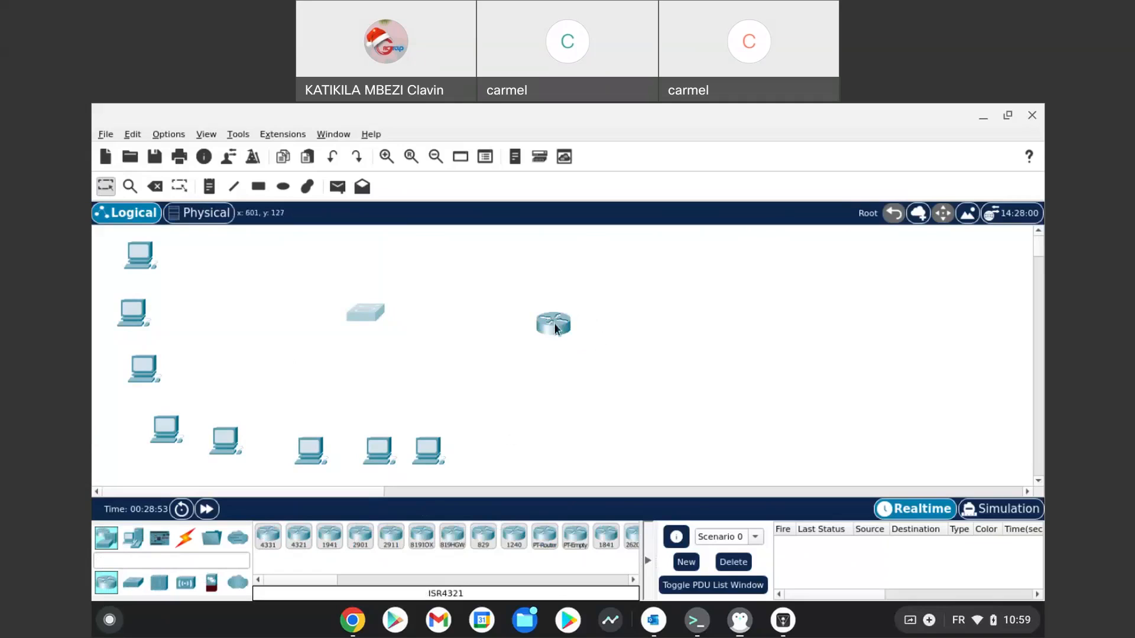
{"action": "left_click", "coordinate": [105, 185]}
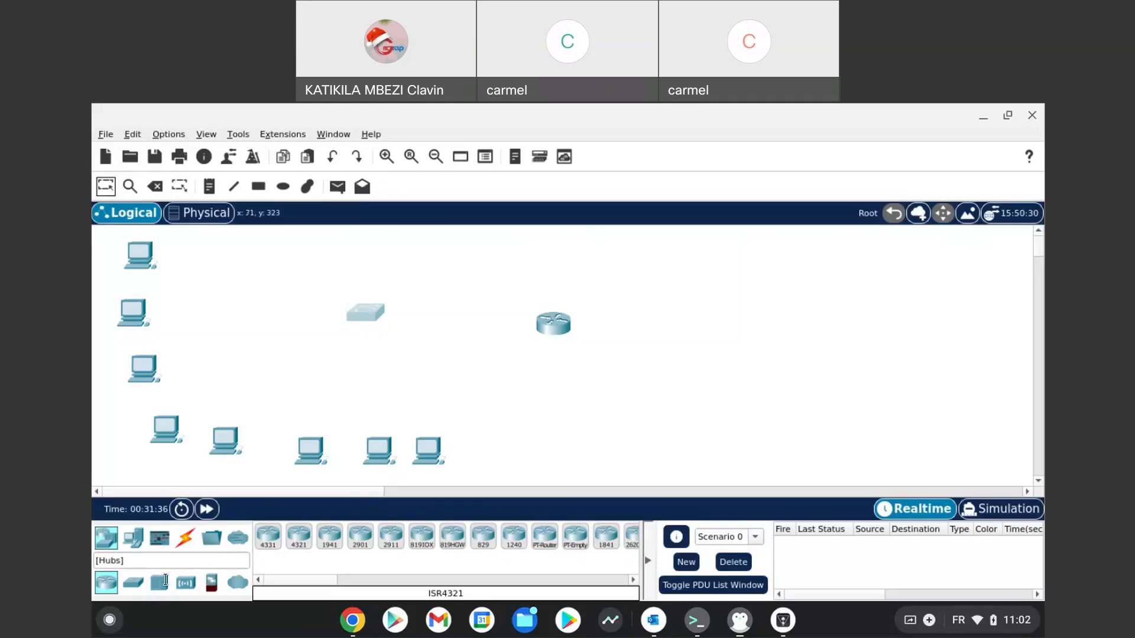
- Place a PT-Hub to the right of the router, with three PCs to its right and two below it
{"action": "left_click", "coordinate": [157, 585]}
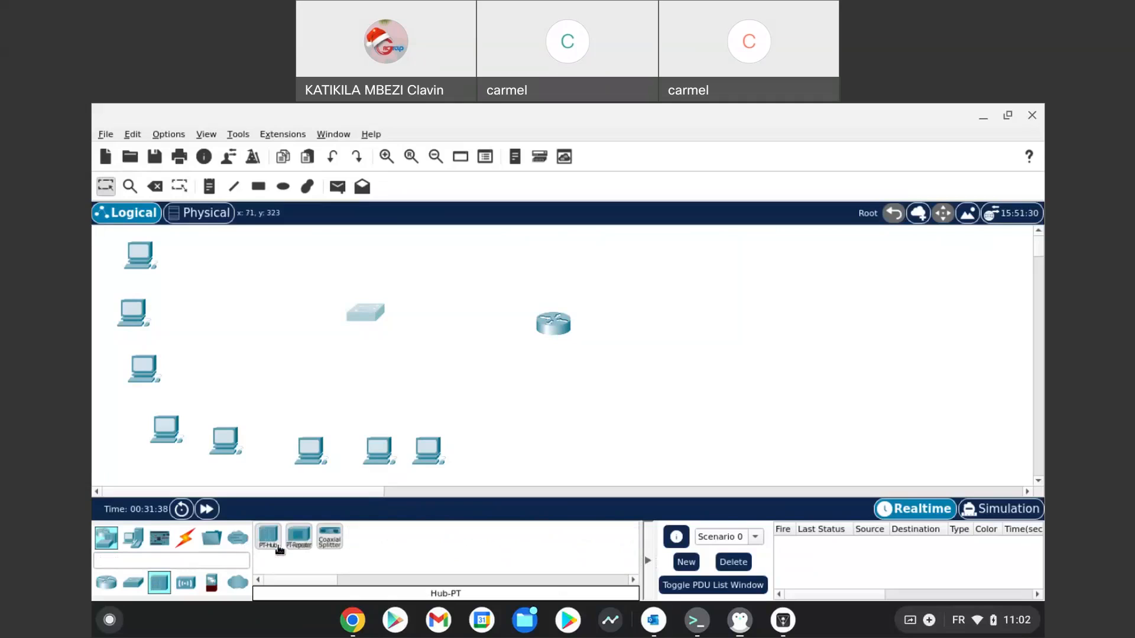
{"action": "left_click", "coordinate": [799, 320]}
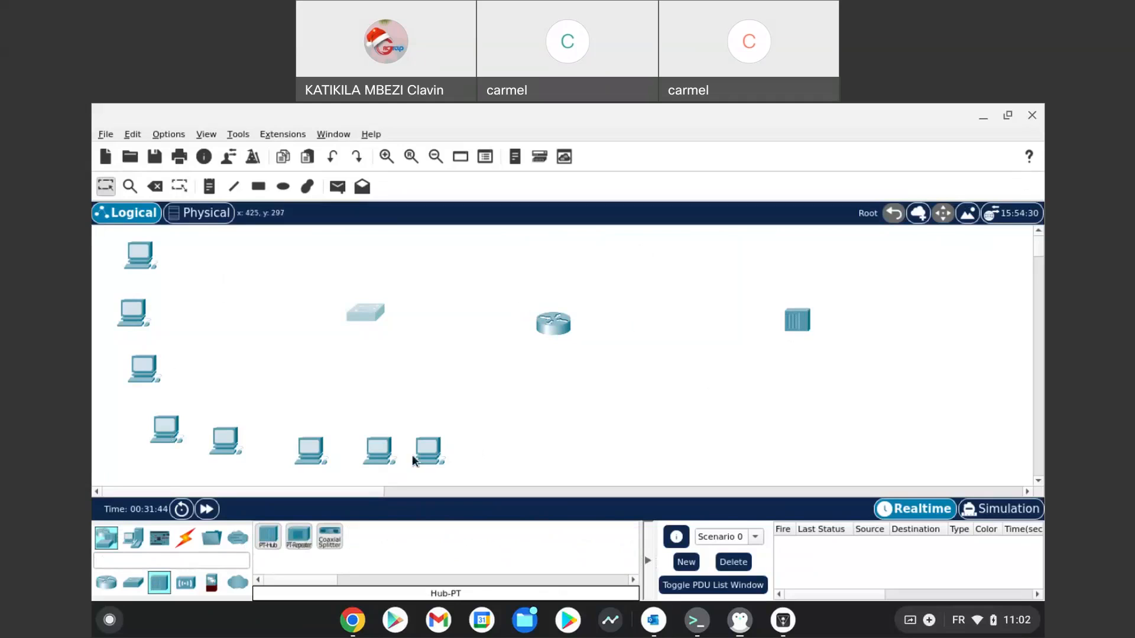
{"action": "left_click", "coordinate": [131, 539]}
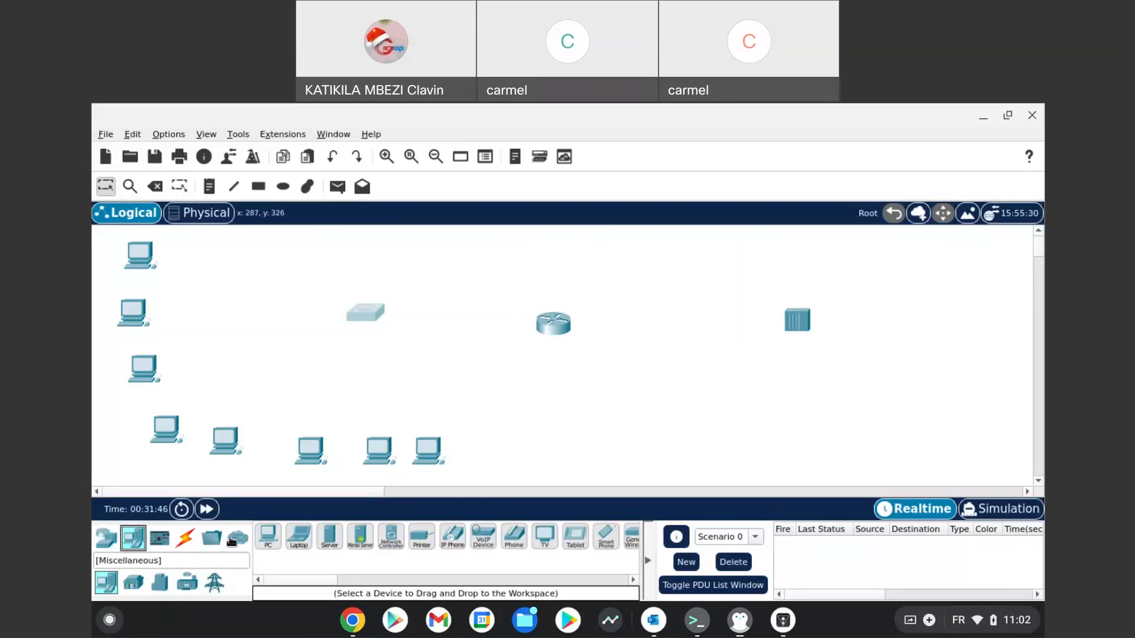
{"action": "left_click", "coordinate": [915, 261]}
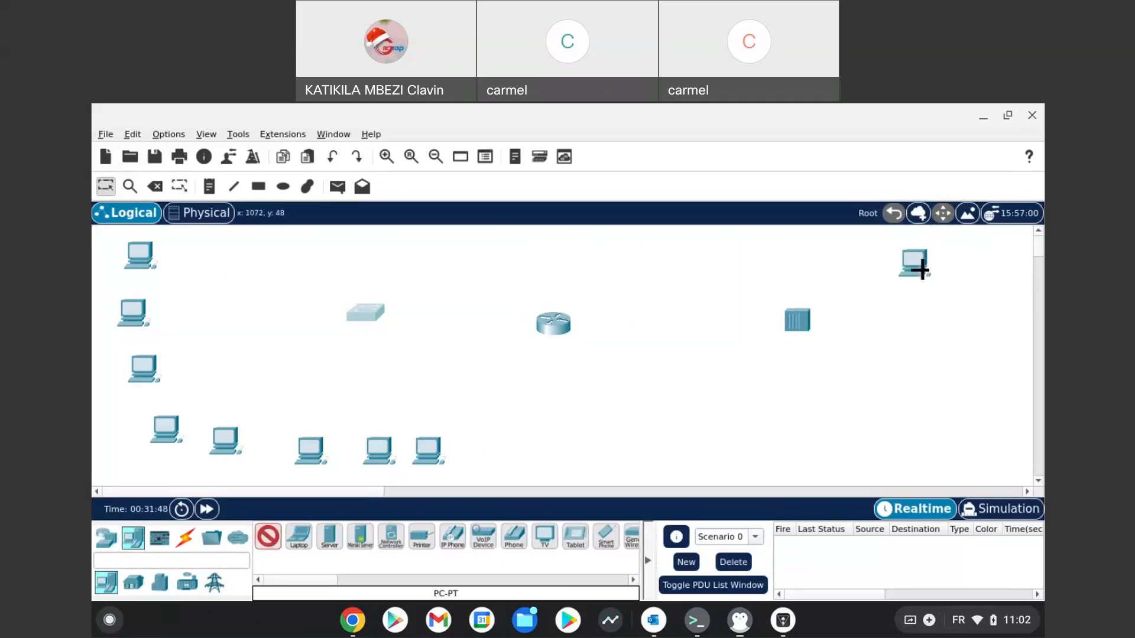
{"action": "left_click", "coordinate": [921, 316]}
{"action": "left_click", "coordinate": [924, 384]}
{"action": "left_click", "coordinate": [895, 446]}
{"action": "left_click", "coordinate": [792, 449]}
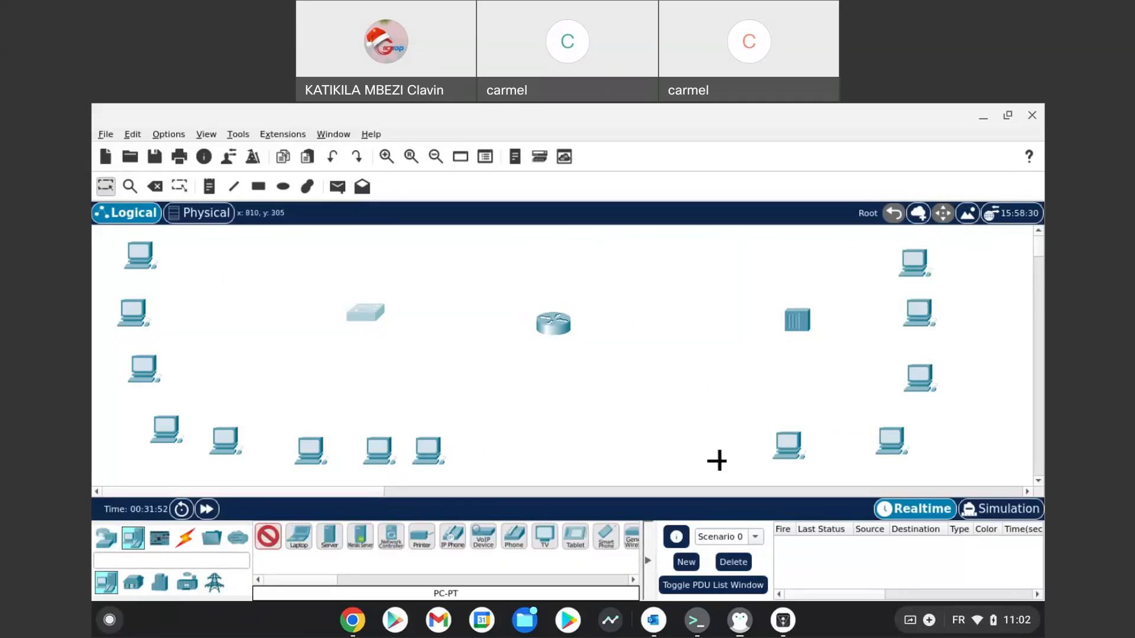
- Connect the hub to FastEthernet0 of the PC directly below it with a Copper Straight-Through cable
{"action": "left_click", "coordinate": [185, 538]}
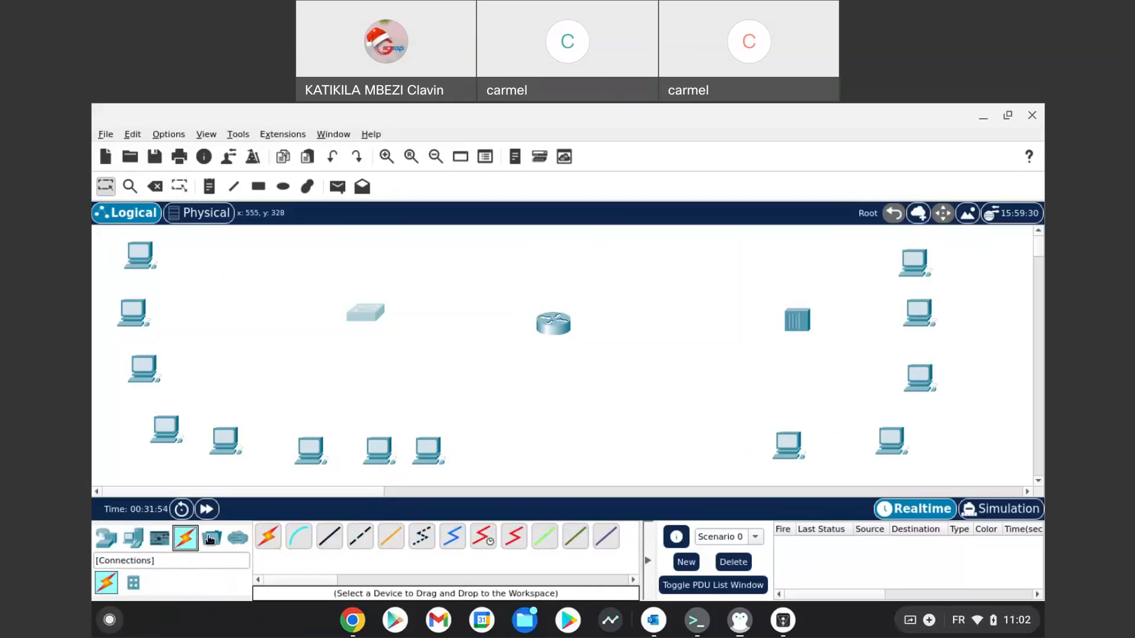
{"action": "left_click", "coordinate": [330, 539]}
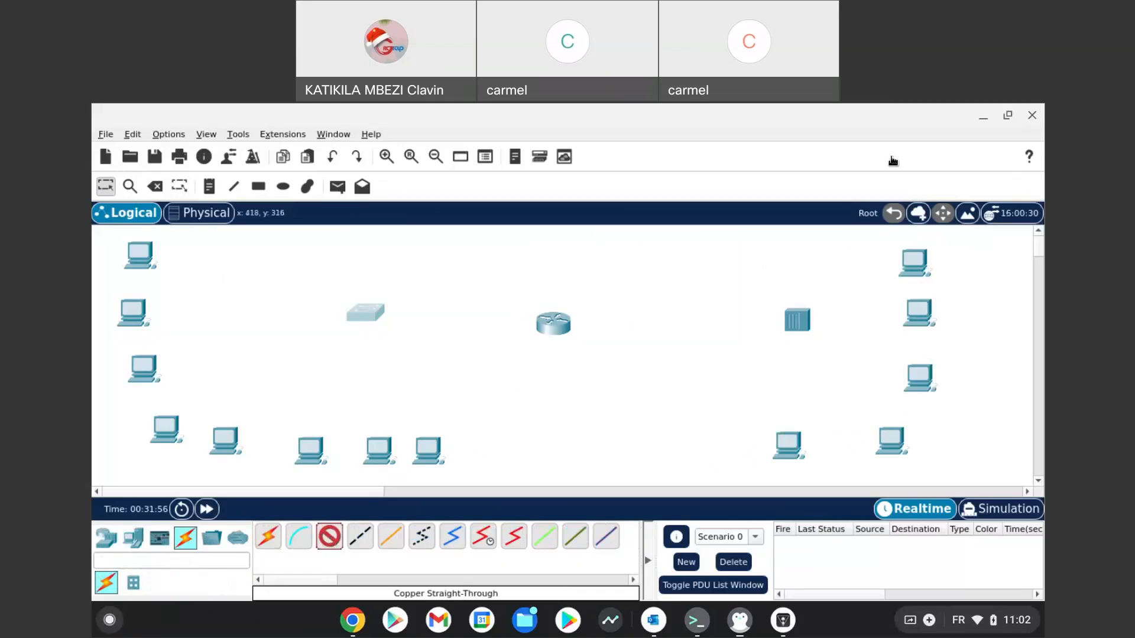
{"action": "left_click", "coordinate": [802, 322]}
{"action": "left_click", "coordinate": [827, 328]}
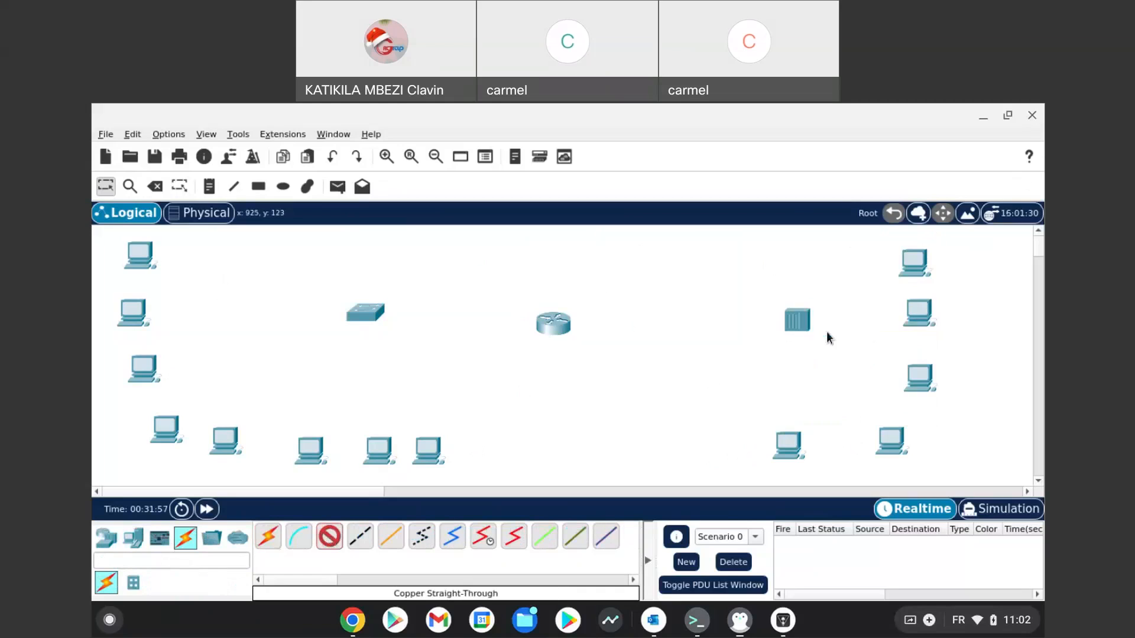
{"action": "left_click", "coordinate": [802, 452]}
{"action": "left_click", "coordinate": [787, 449]}
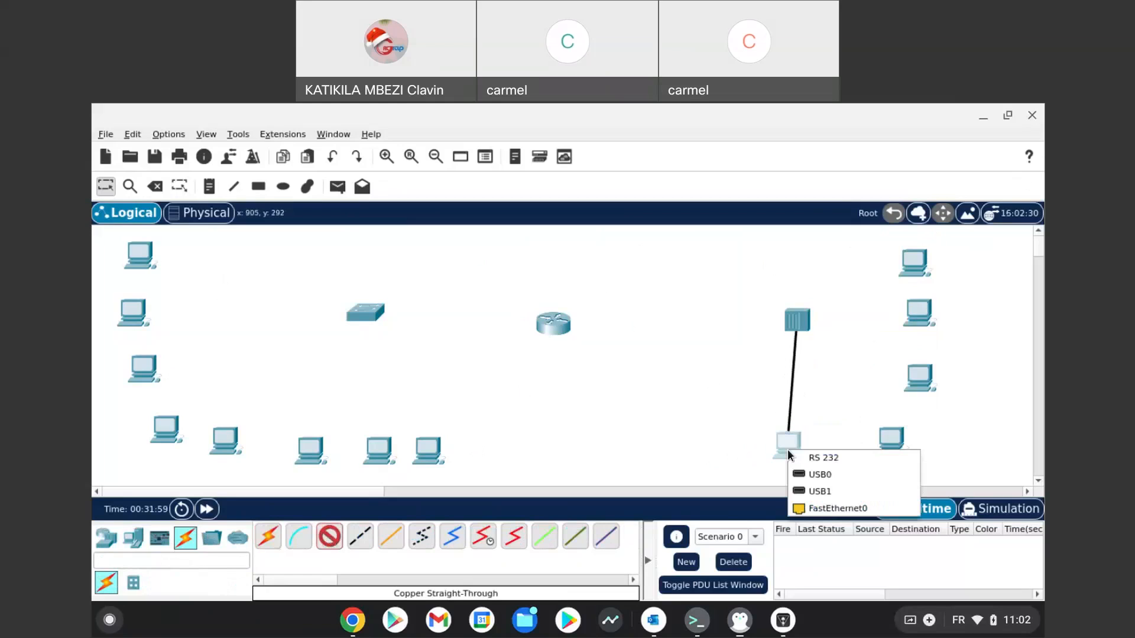
{"action": "left_click", "coordinate": [810, 508]}
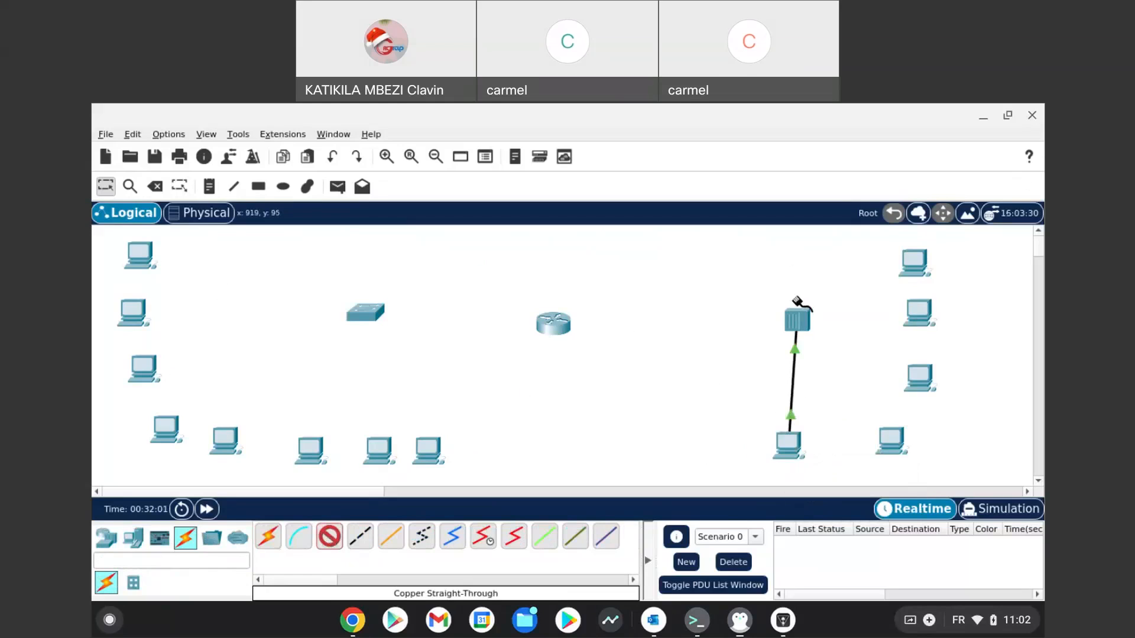
- Cable the hub to FastEthernet0 of the PC at its lower right and of the PC just above that one
{"action": "left_click", "coordinate": [797, 318]}
{"action": "left_click", "coordinate": [822, 324]}
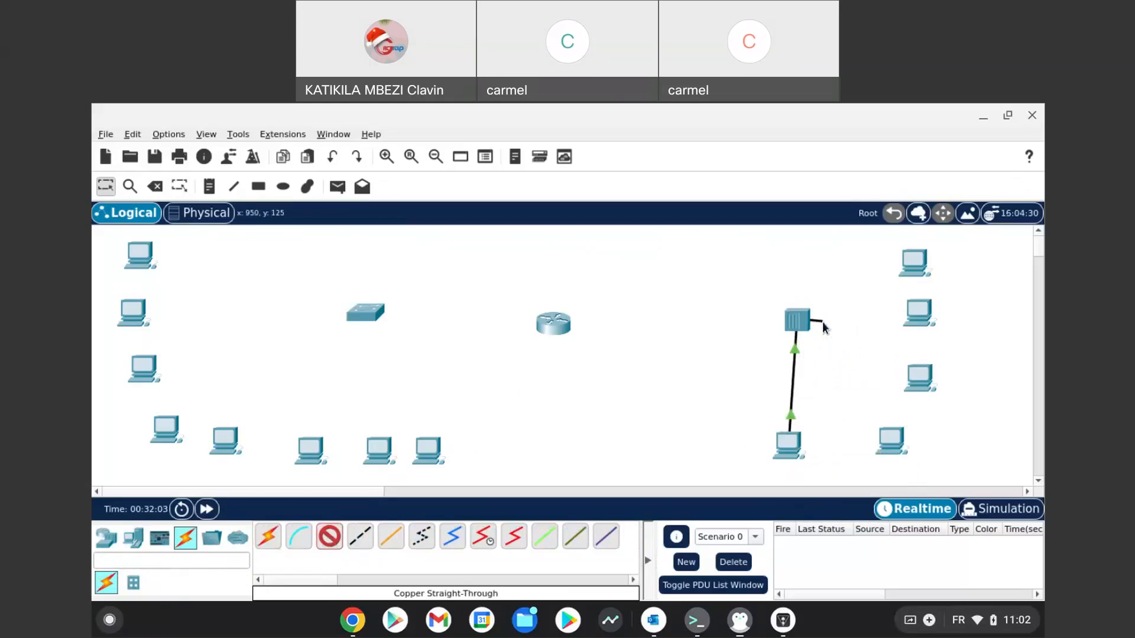
{"action": "left_click", "coordinate": [894, 442]}
{"action": "left_click", "coordinate": [918, 498]}
{"action": "left_click", "coordinate": [803, 322]}
{"action": "left_click", "coordinate": [831, 329]}
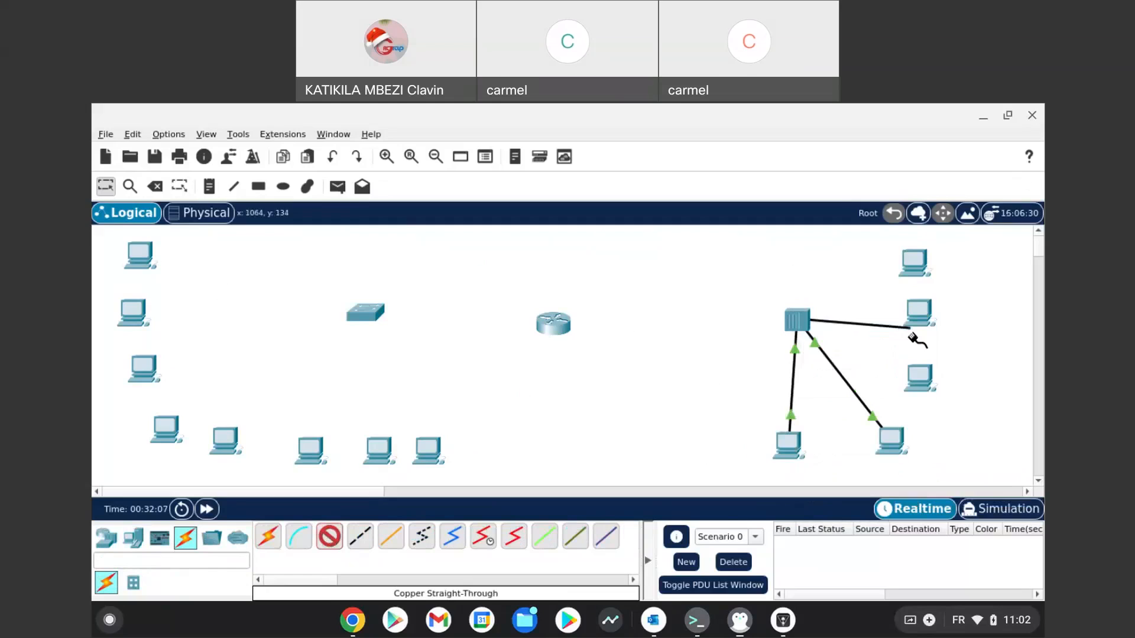
{"action": "left_click", "coordinate": [914, 376]}
{"action": "left_click", "coordinate": [960, 432]}
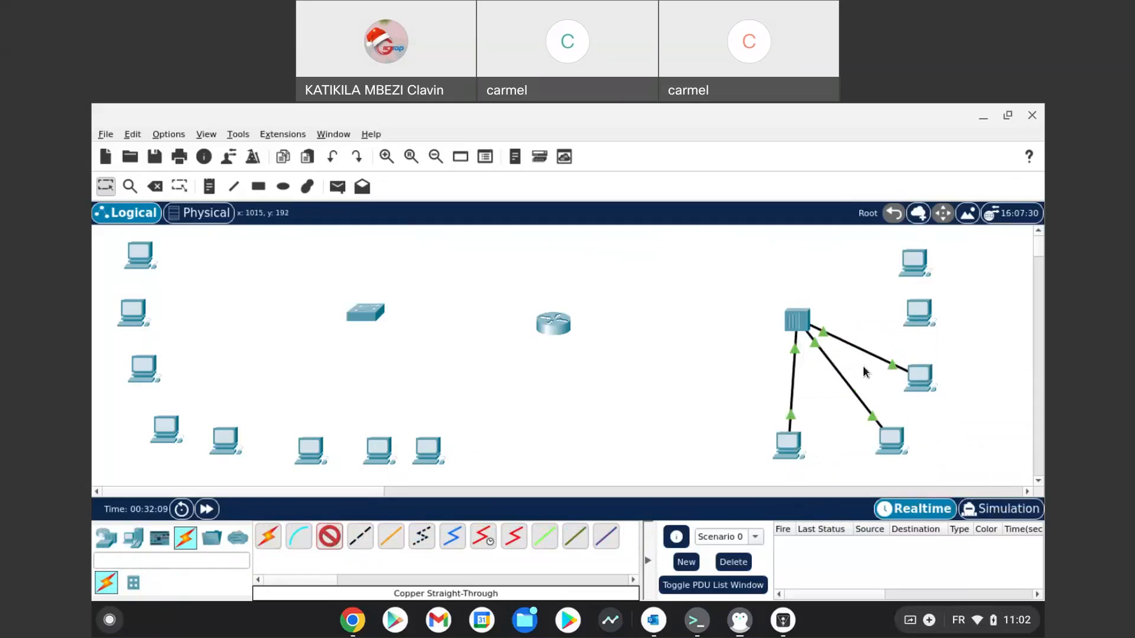
- Cable the hub to FastEthernet0 of the two uppermost PCs on its right with Copper Straight-Through
{"action": "left_click", "coordinate": [799, 323]}
{"action": "left_click", "coordinate": [828, 337]}
{"action": "left_click", "coordinate": [916, 316]}
{"action": "left_click", "coordinate": [957, 375]}
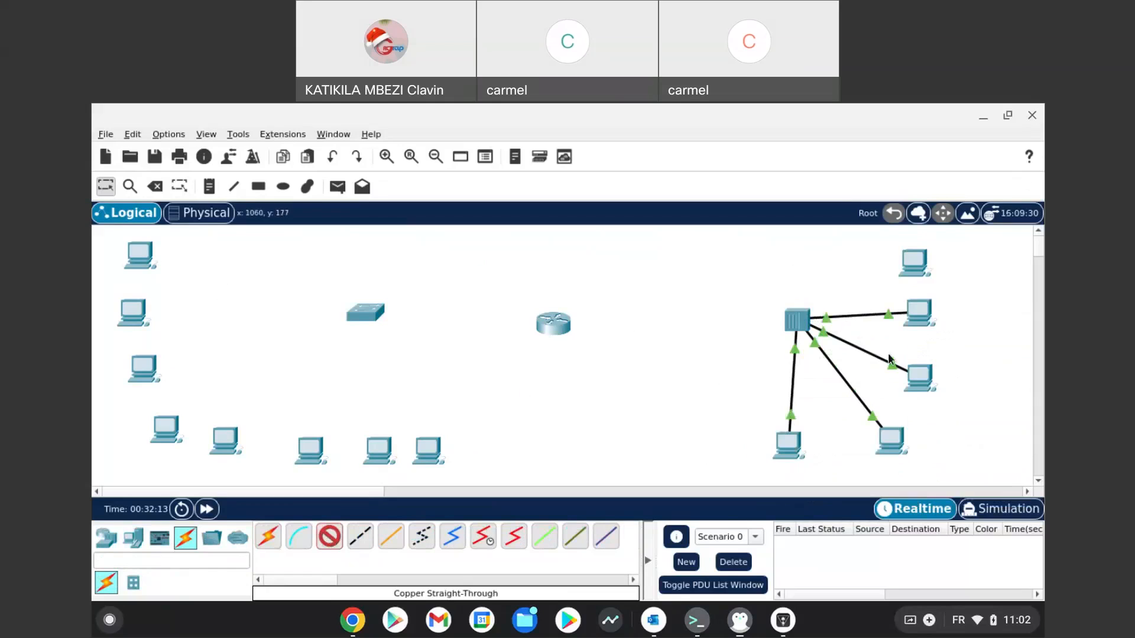
{"action": "left_click", "coordinate": [799, 321]}
{"action": "left_click", "coordinate": [853, 329]}
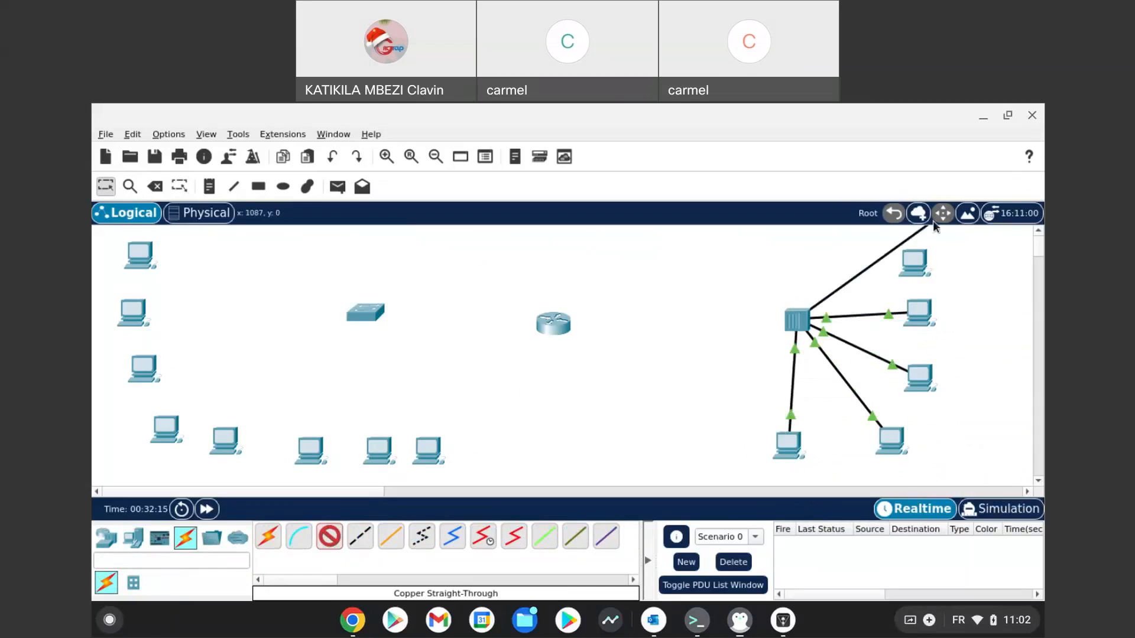
{"action": "left_click", "coordinate": [912, 259]}
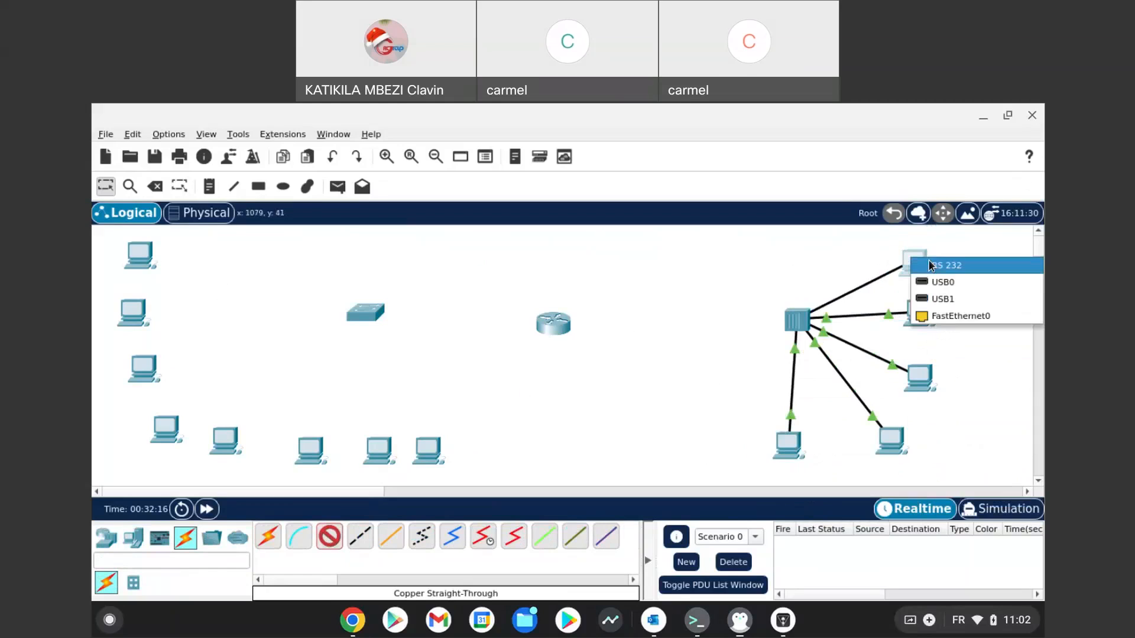
{"action": "left_click", "coordinate": [962, 315]}
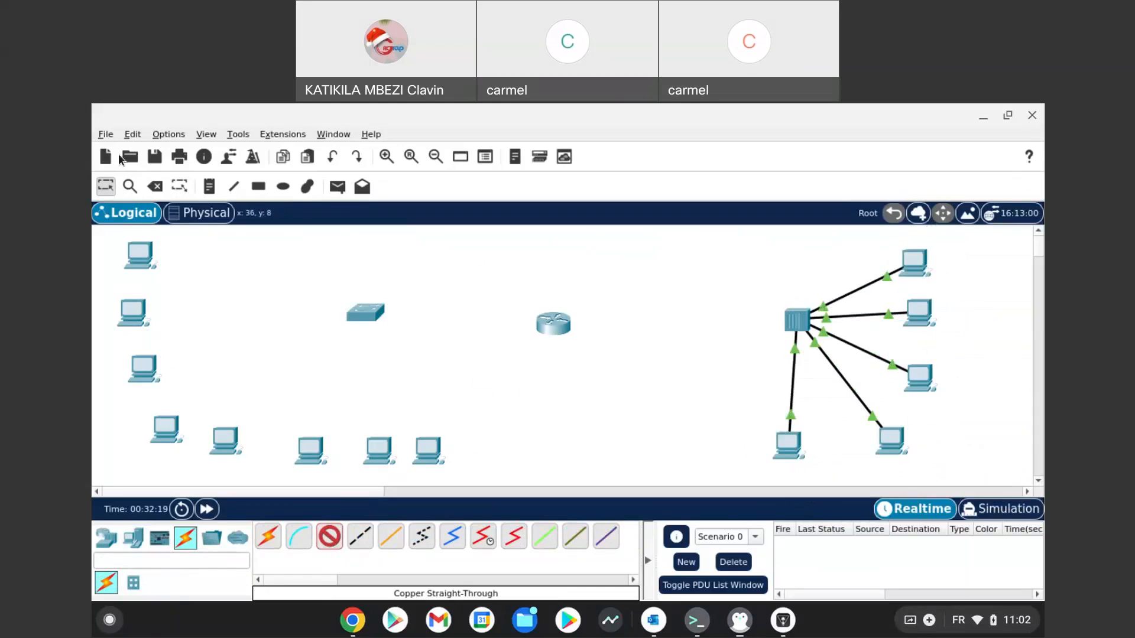
- Move the PC directly below the hub to a spot between the router and the hub
{"action": "left_click", "coordinate": [107, 187]}
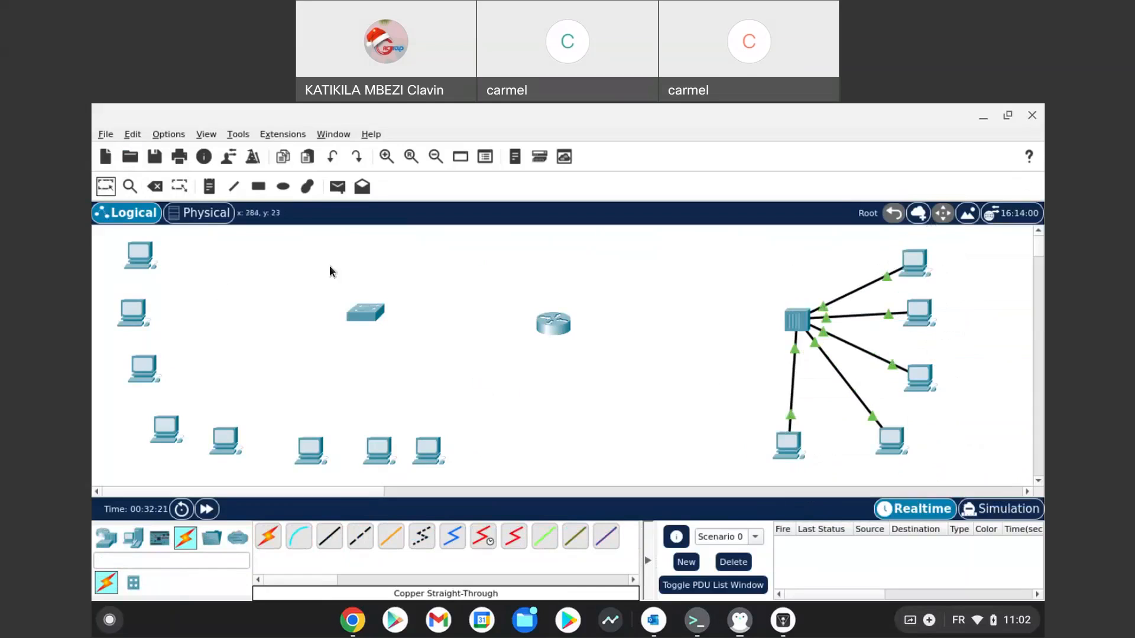
{"action": "left_click", "coordinate": [785, 448]}
{"action": "left_click_drag", "start_coordinate": [784, 444], "coordinate": [671, 319]}
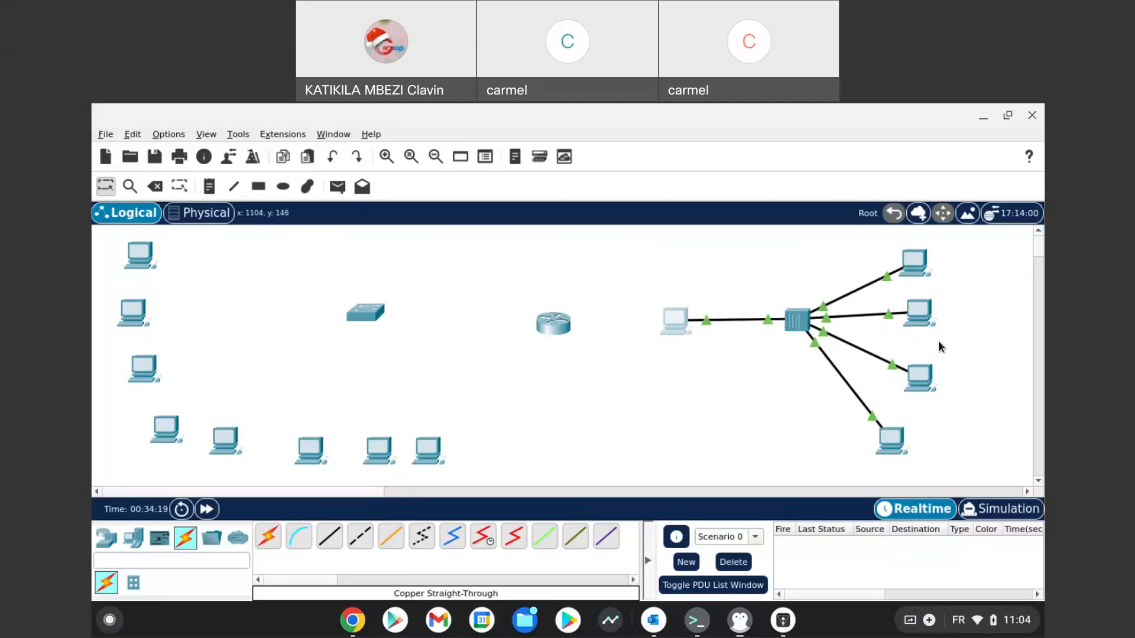
- Place two more PCs in the empty area above the hub, one at its upper left and one directly above it
{"action": "left_click", "coordinate": [135, 539]}
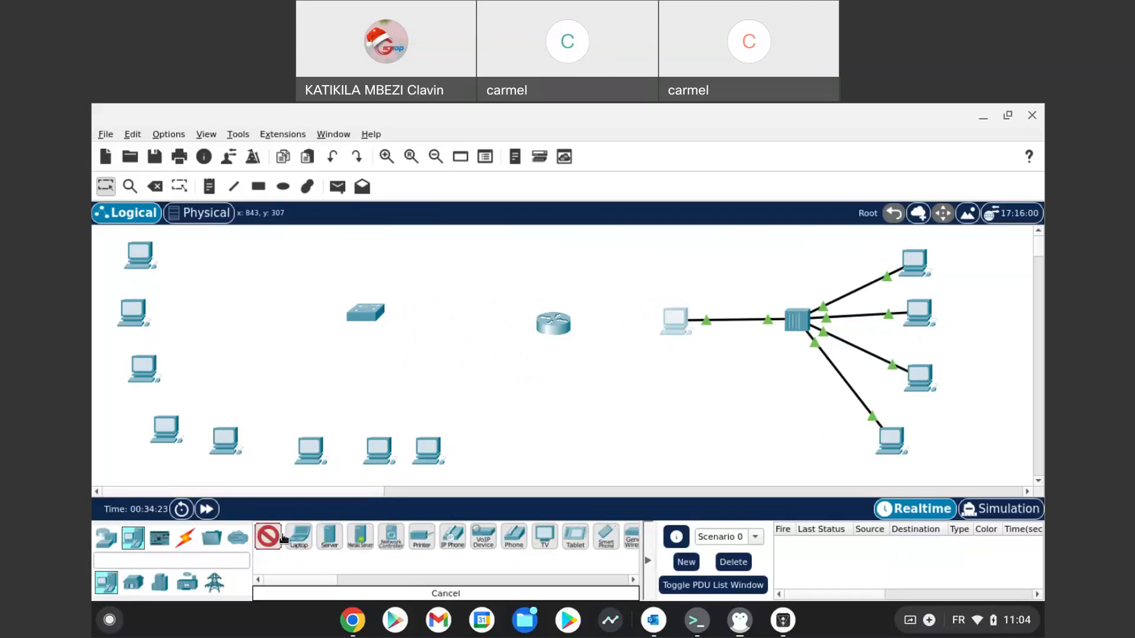
{"action": "left_click", "coordinate": [714, 260]}
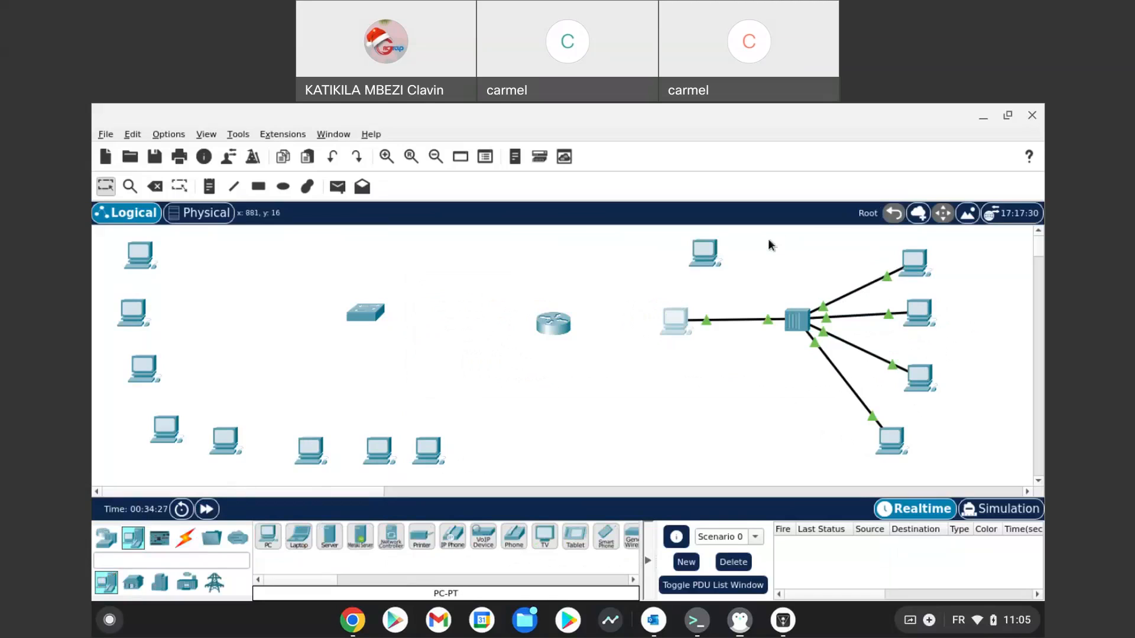
{"action": "left_click", "coordinate": [266, 544]}
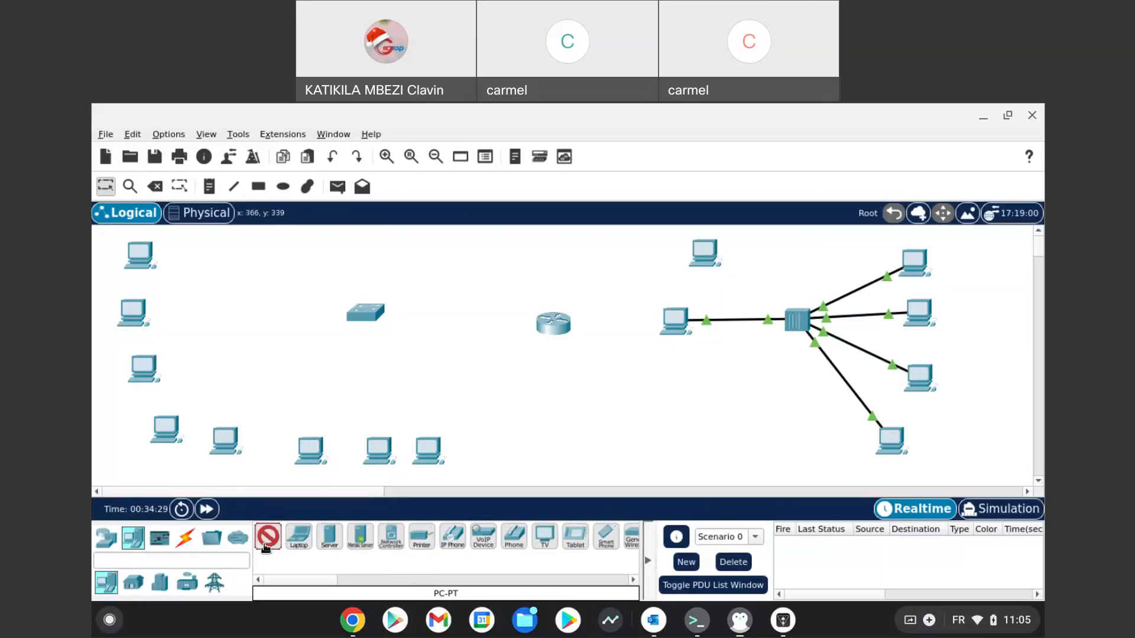
{"action": "left_click", "coordinate": [783, 247]}
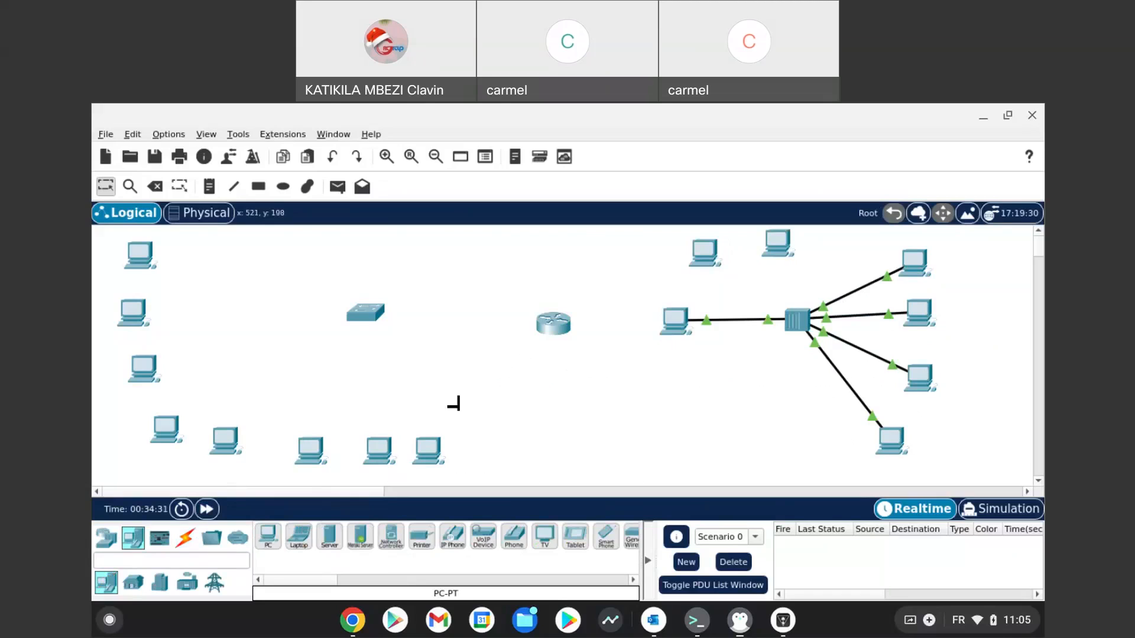
- Cable the new PC at the hub's upper left to the hub with Copper Straight-Through
{"action": "left_click", "coordinate": [185, 538]}
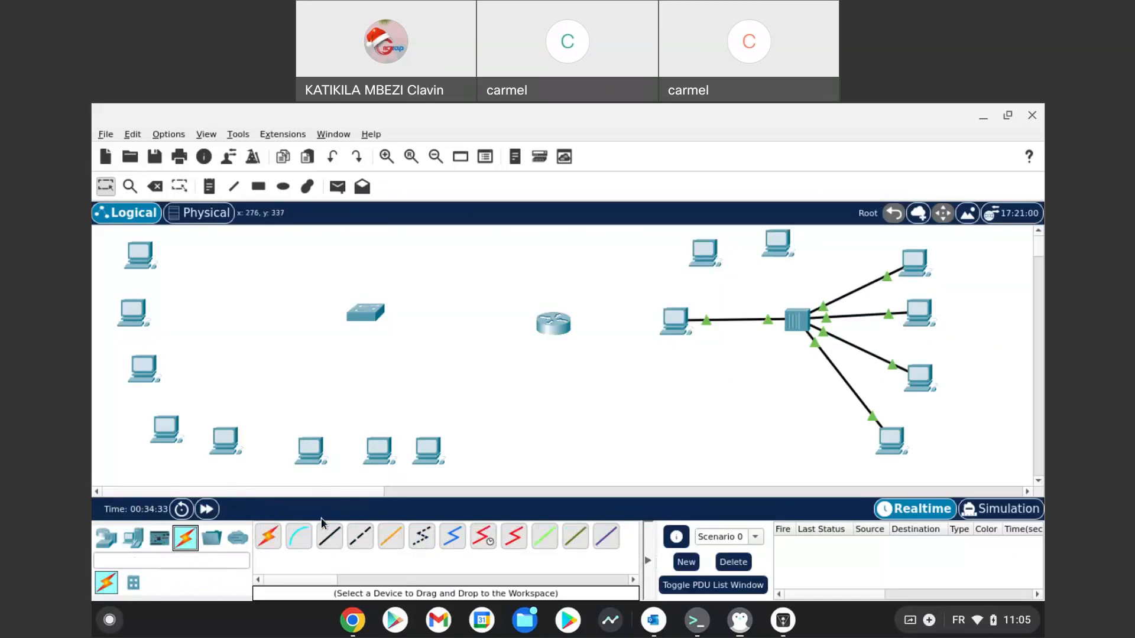
{"action": "left_click", "coordinate": [328, 535]}
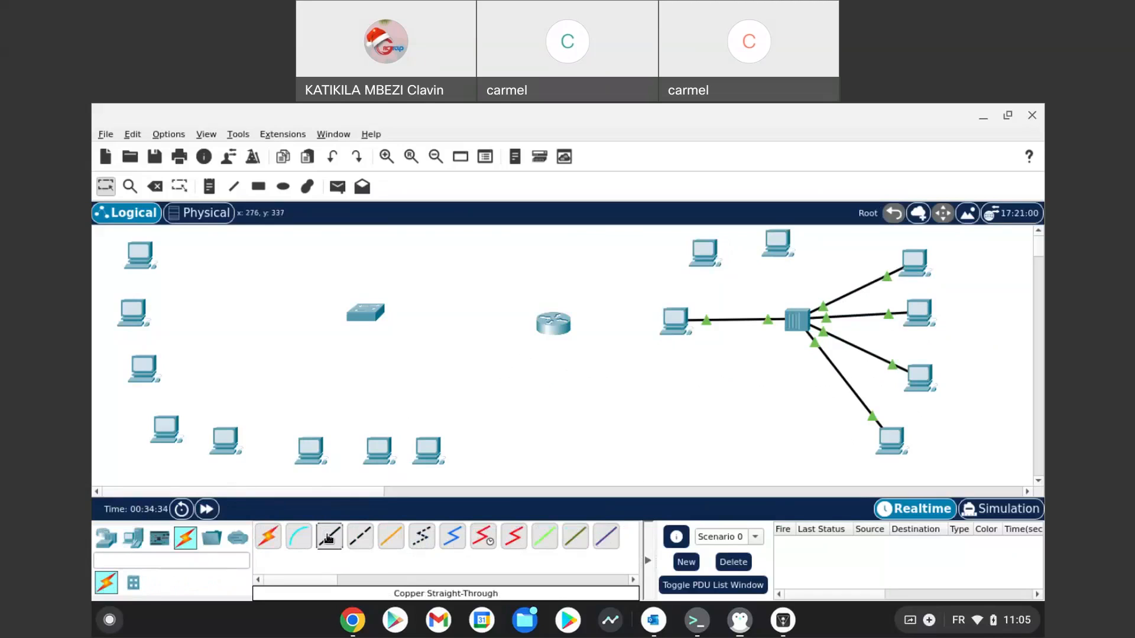
{"action": "left_click", "coordinate": [700, 258]}
{"action": "left_click", "coordinate": [729, 314]}
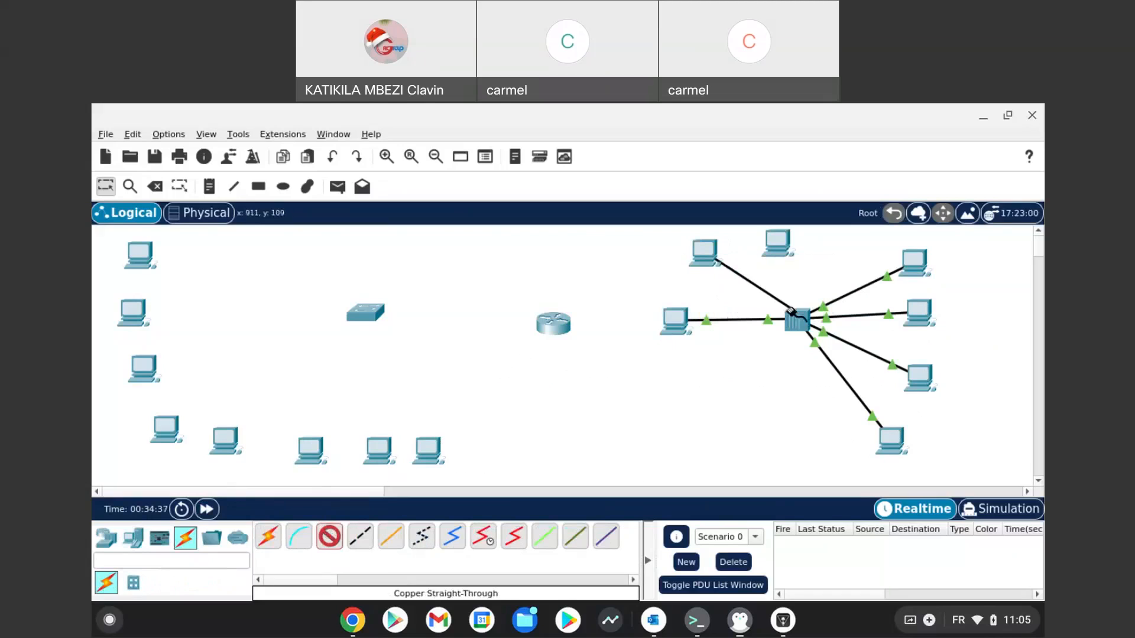
{"action": "left_click", "coordinate": [795, 316]}
{"action": "left_click", "coordinate": [814, 328]}
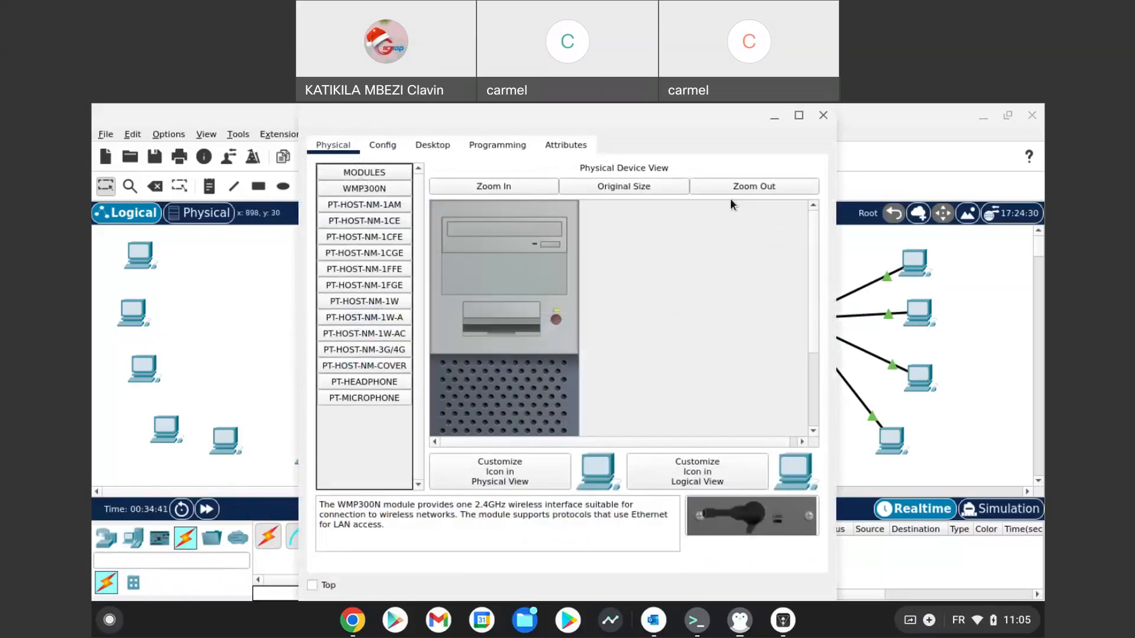
{"action": "left_click", "coordinate": [823, 115]}
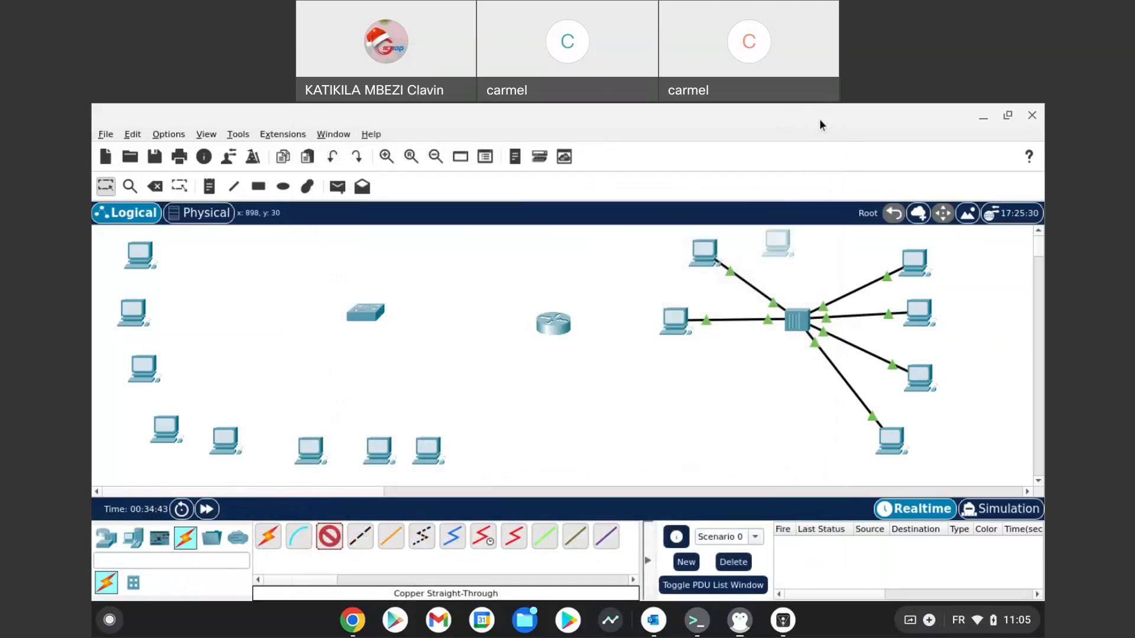
- Try to cable the PC directly above the hub to the hub with Copper Straight-Through
{"action": "left_click", "coordinate": [778, 247]}
{"action": "left_click", "coordinate": [800, 297]}
{"action": "left_click", "coordinate": [798, 322]}
{"action": "left_click", "coordinate": [715, 378]}
{"action": "key", "text": "Escape"}
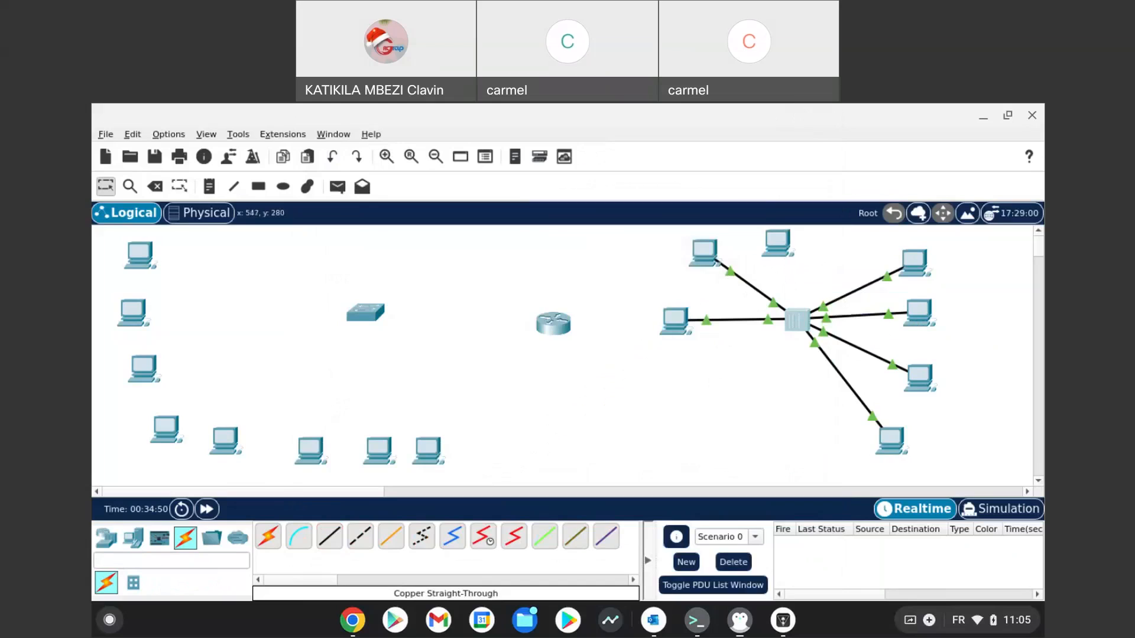
- Group the two uppermost cabled PCs at the hub's upper left and move the PC on its left to its lower left
{"action": "left_click_drag", "start_coordinate": [904, 265], "coordinate": [637, 269]}
{"action": "left_click_drag", "start_coordinate": [704, 254], "coordinate": [690, 247]}
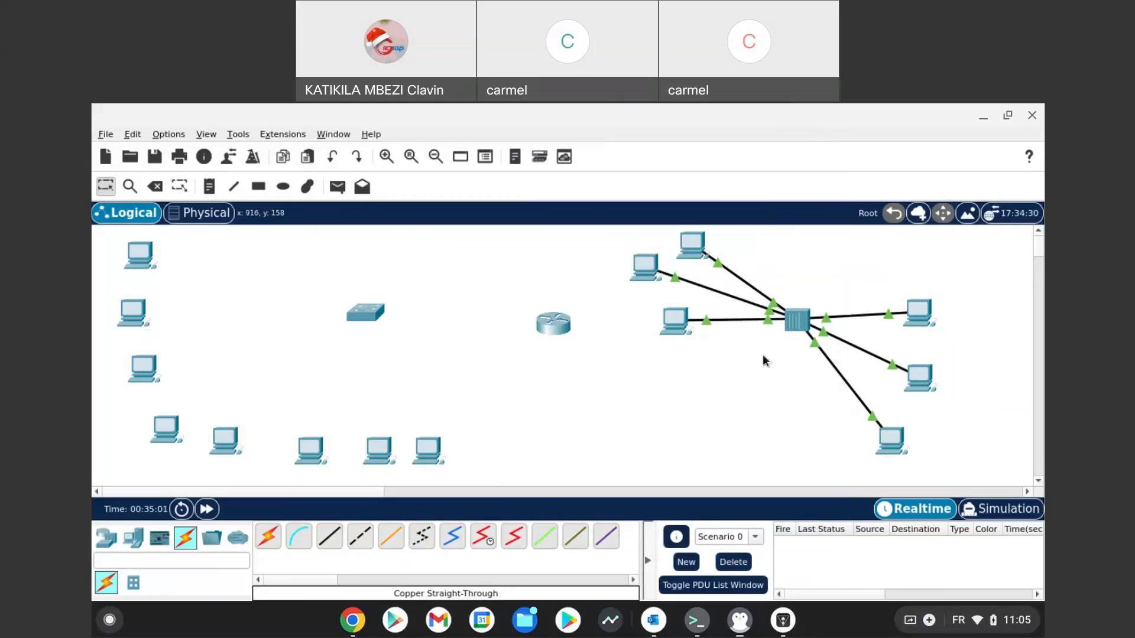
{"action": "left_click_drag", "start_coordinate": [664, 326], "coordinate": [718, 396]}
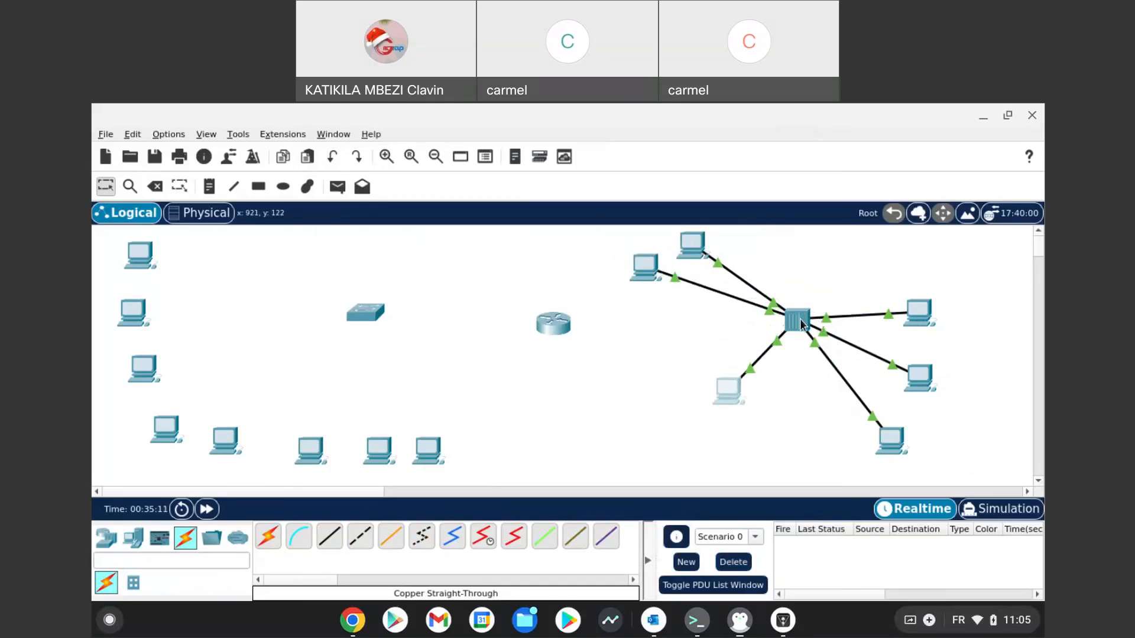
{"action": "mouse_move", "coordinate": [792, 331]}
{"action": "left_click", "coordinate": [105, 545]}
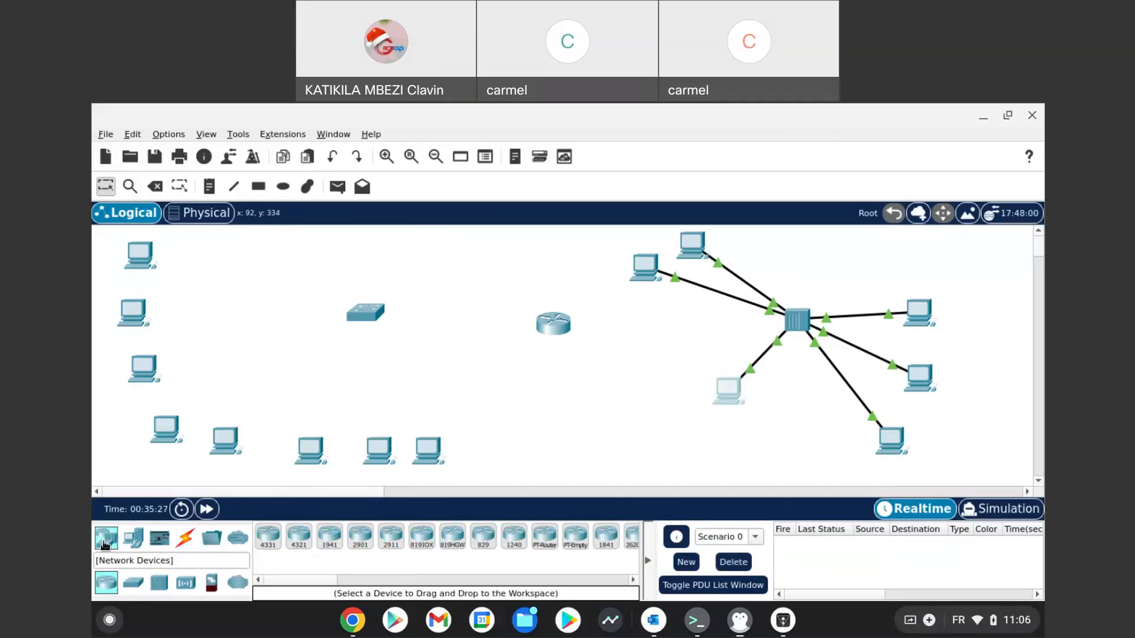
{"action": "left_click", "coordinate": [187, 584]}
{"action": "left_click", "coordinate": [211, 582]}
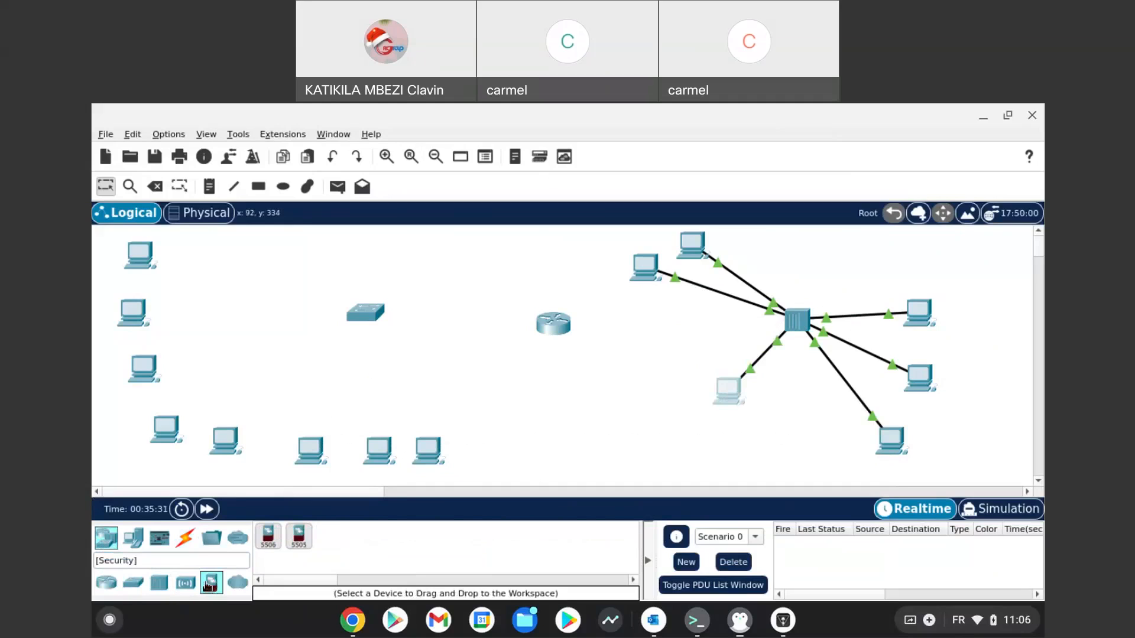
{"action": "left_click", "coordinate": [159, 584]}
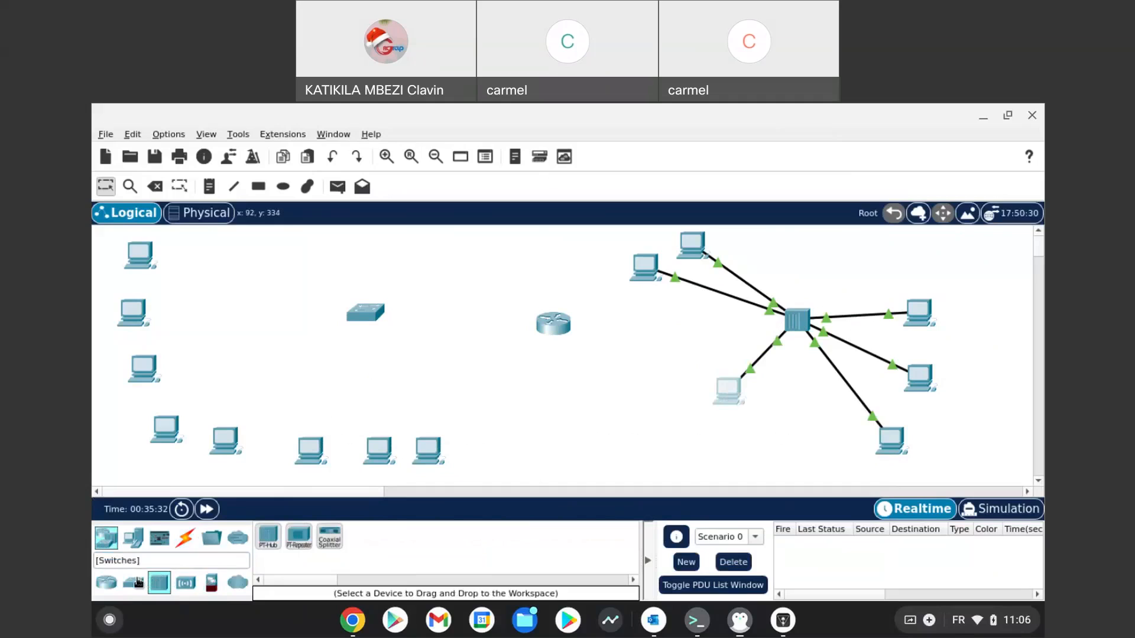
{"action": "left_click", "coordinate": [136, 582]}
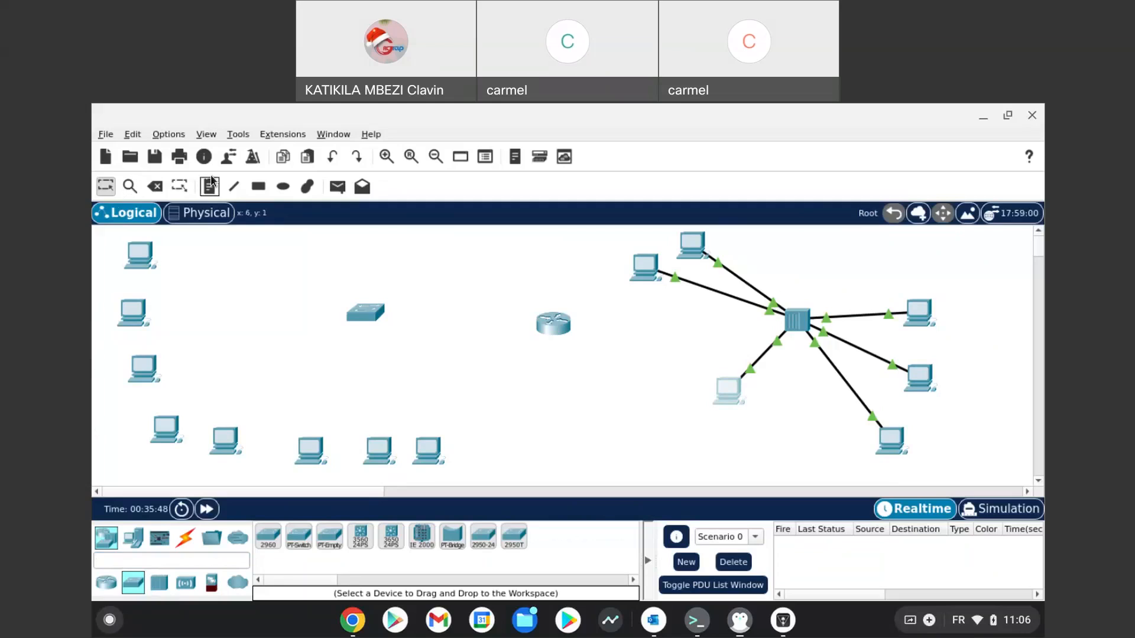
- Draw two ellipses with a blue fill, a small one around the upper-left PCs and a larger one between the router and the hub's right side
{"action": "left_click", "coordinate": [284, 187]}
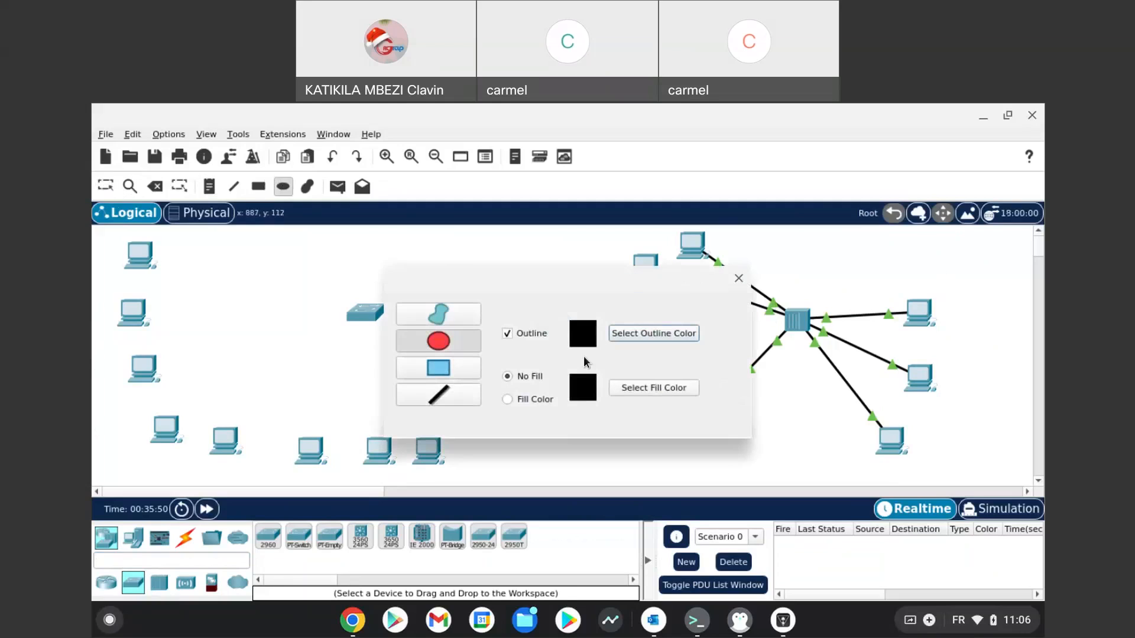
{"action": "left_click", "coordinate": [539, 401]}
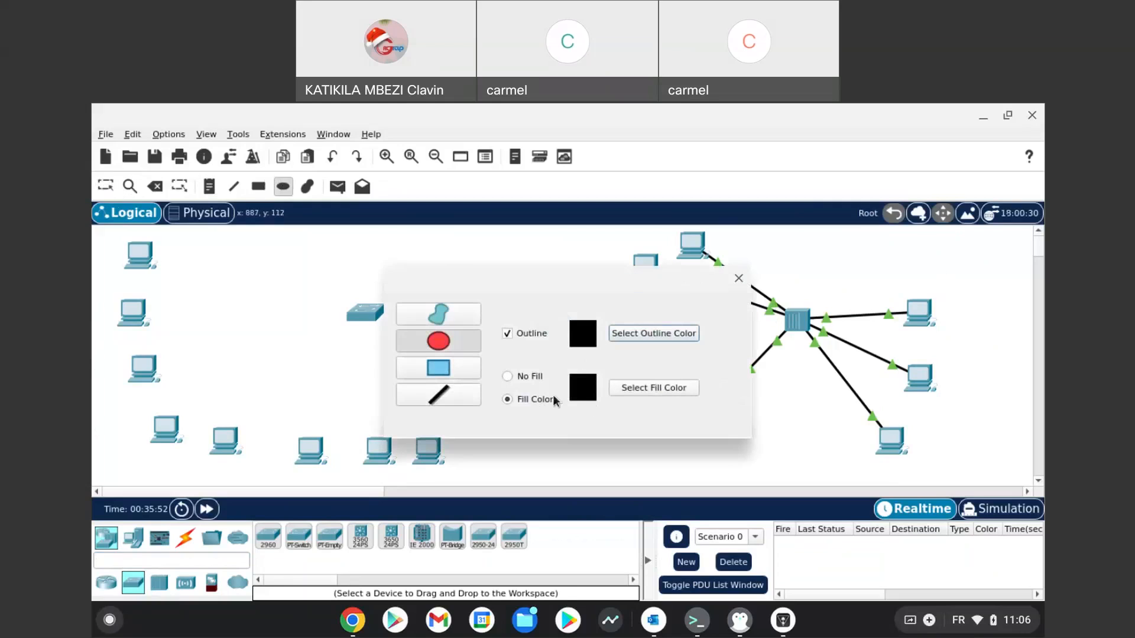
{"action": "left_click", "coordinate": [616, 392]}
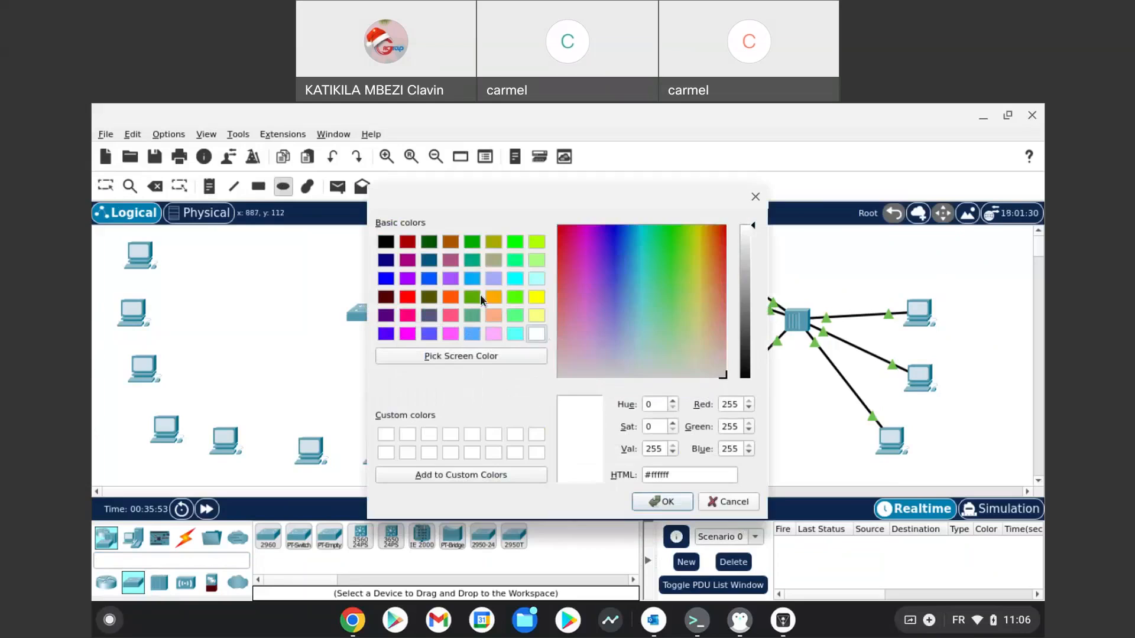
{"action": "left_click", "coordinate": [429, 279]}
{"action": "left_click", "coordinate": [671, 503]}
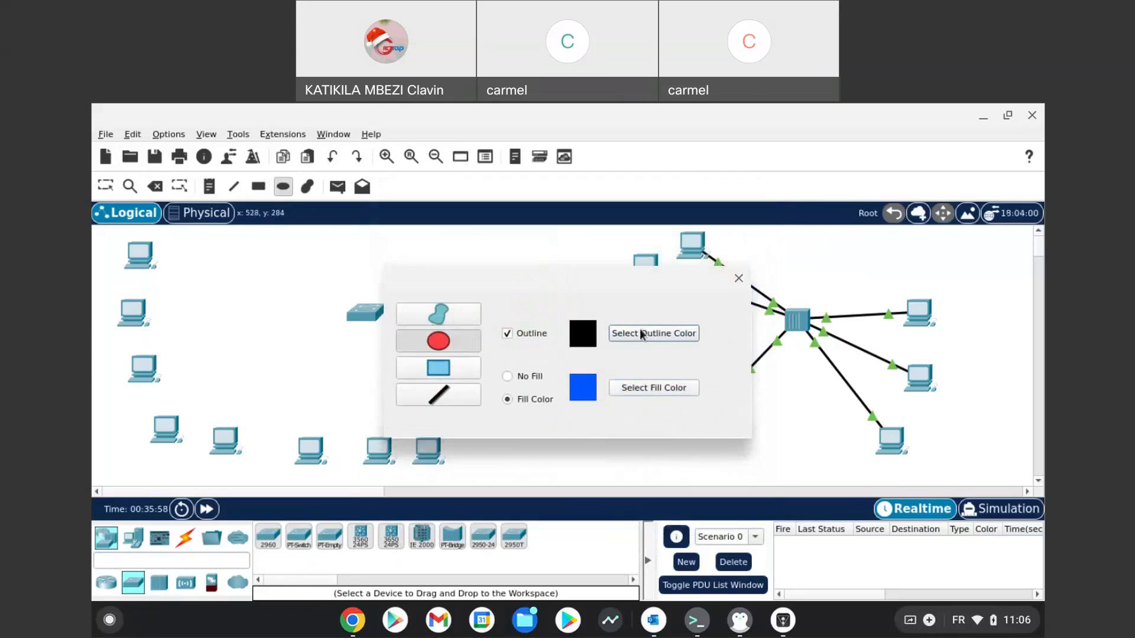
{"action": "left_click", "coordinate": [739, 278]}
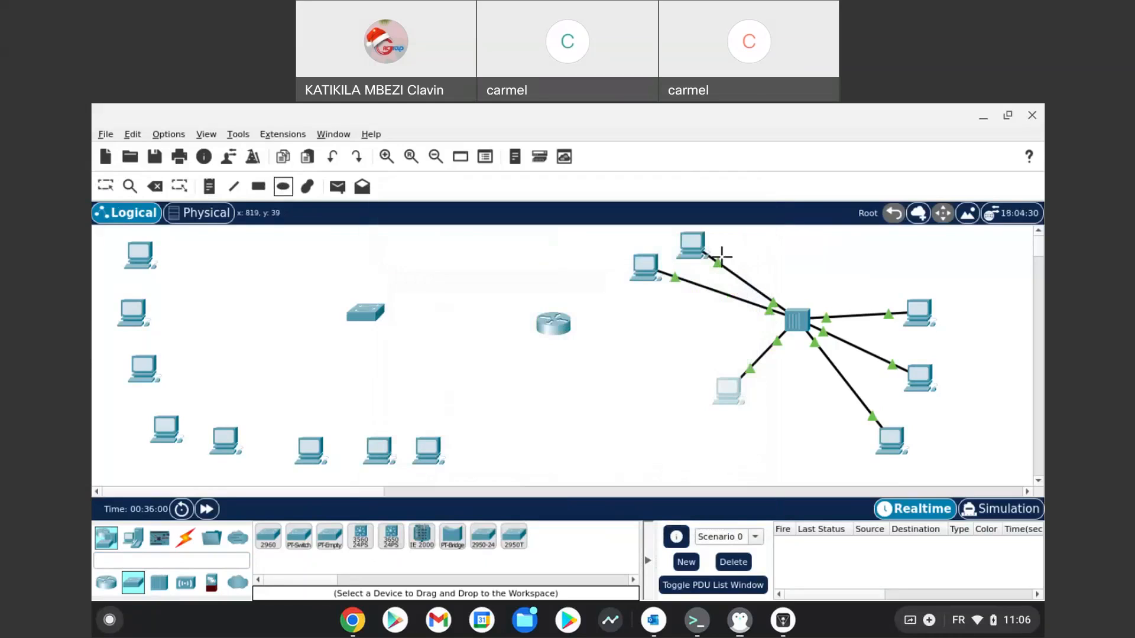
{"action": "left_click_drag", "start_coordinate": [697, 310], "coordinate": [566, 225]}
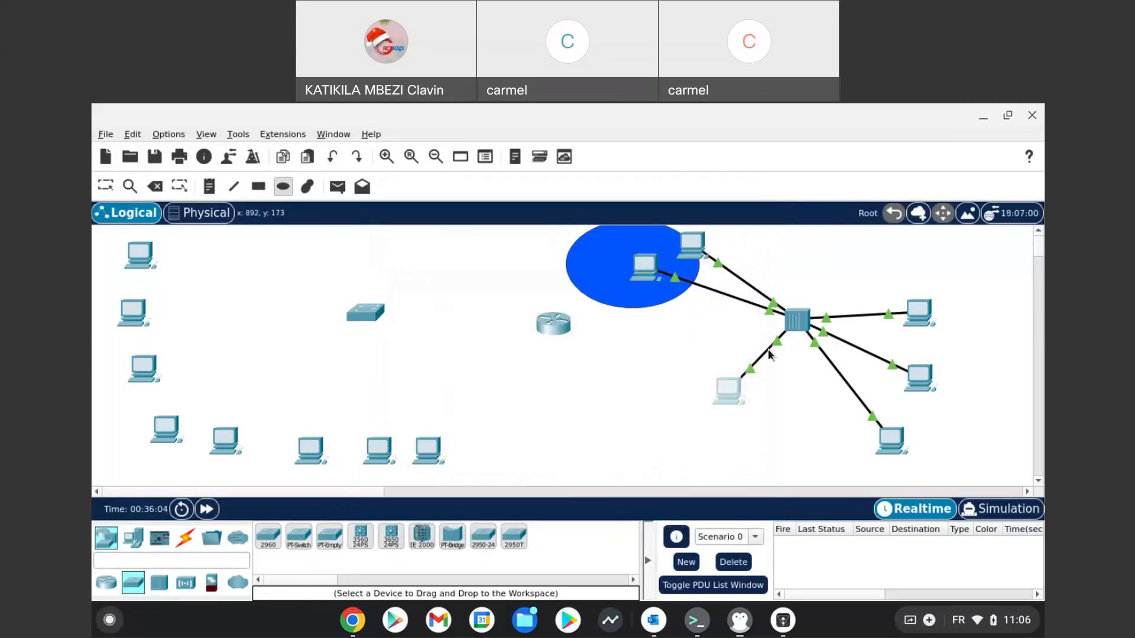
{"action": "left_click_drag", "start_coordinate": [857, 294], "coordinate": [609, 397]}
- Shift the larger ellipse behind the hub and its right-hand PCs, and the smaller one fully around the two upper-left PCs
{"action": "left_click", "coordinate": [109, 188]}
{"action": "left_click", "coordinate": [680, 344]}
{"action": "left_click_drag", "start_coordinate": [679, 341], "coordinate": [804, 348]}
{"action": "left_click_drag", "start_coordinate": [624, 282], "coordinate": [668, 275]}
{"action": "left_click", "coordinate": [662, 374]}
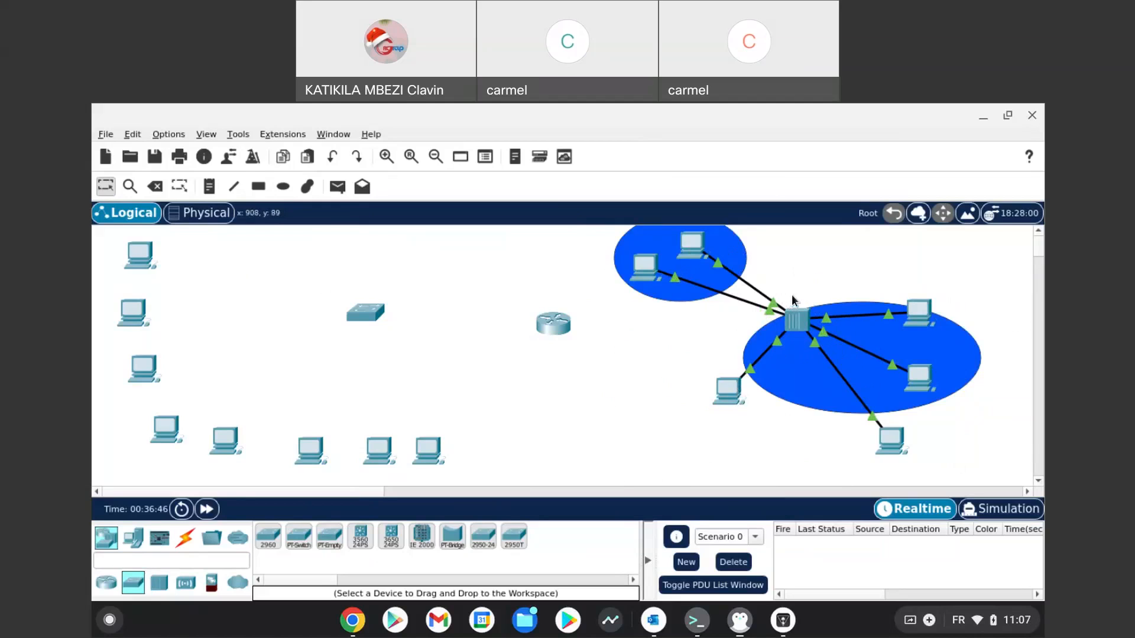
- Move the PC at the hub's lower left to just below the hub, outside the larger ellipse
{"action": "mouse_move", "coordinate": [795, 308]}
{"action": "left_click_drag", "start_coordinate": [729, 389], "coordinate": [774, 431]}
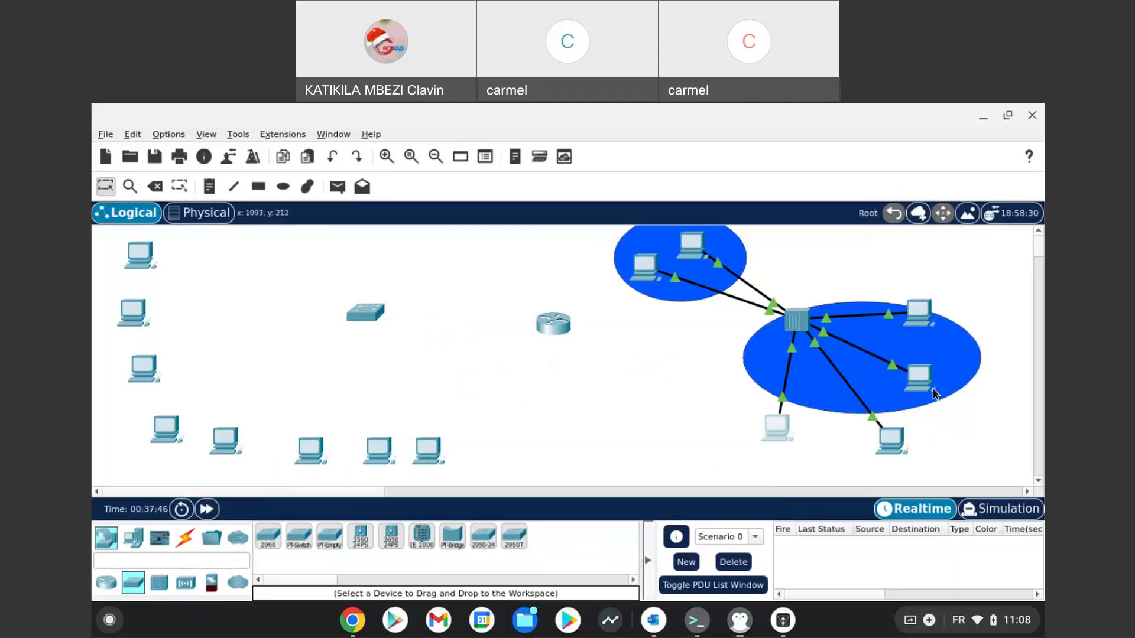
{"action": "mouse_move", "coordinate": [929, 376]}
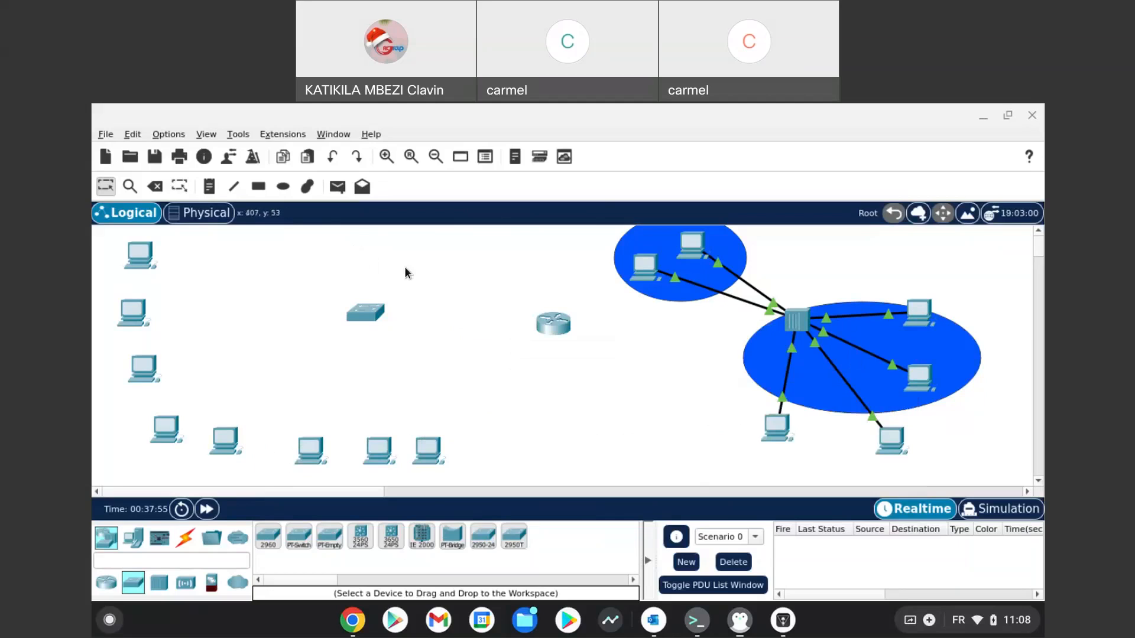
{"action": "left_click", "coordinate": [152, 190]}
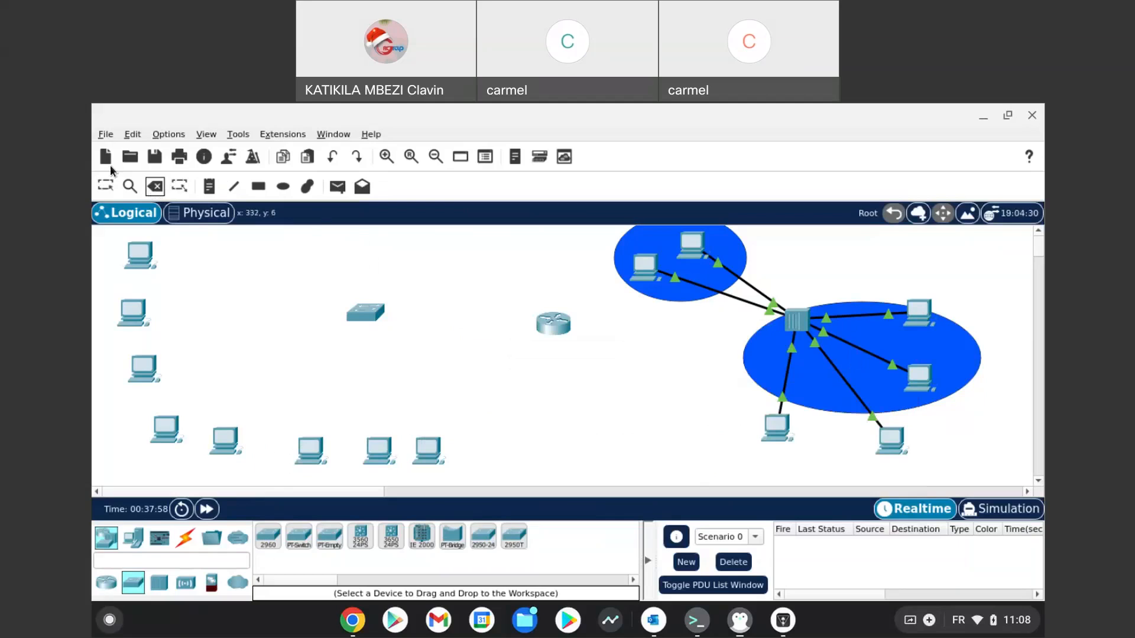
{"action": "left_click", "coordinate": [106, 186]}
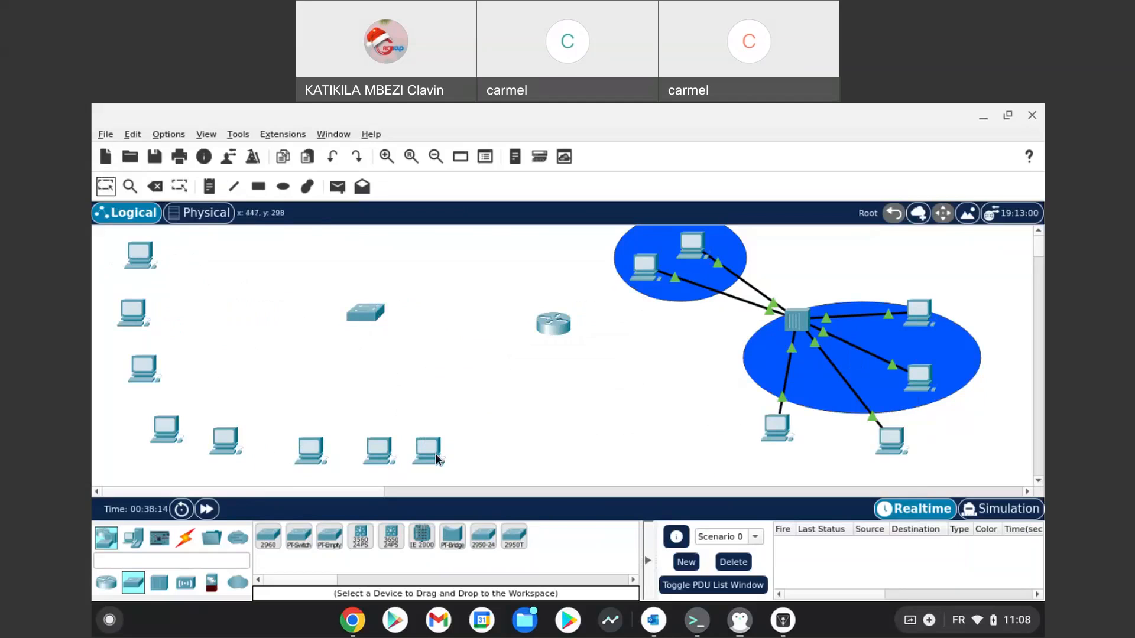
- Delete the hub from the topology
{"action": "mouse_move", "coordinate": [436, 457]}
{"action": "left_click", "coordinate": [164, 187]}
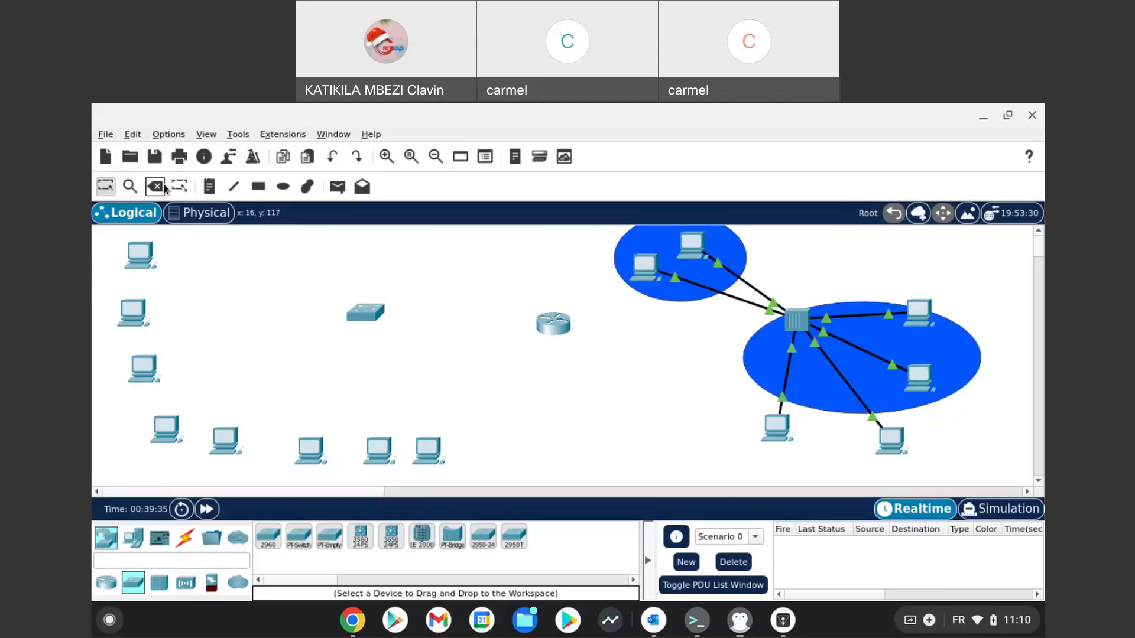
{"action": "left_click", "coordinate": [779, 322]}
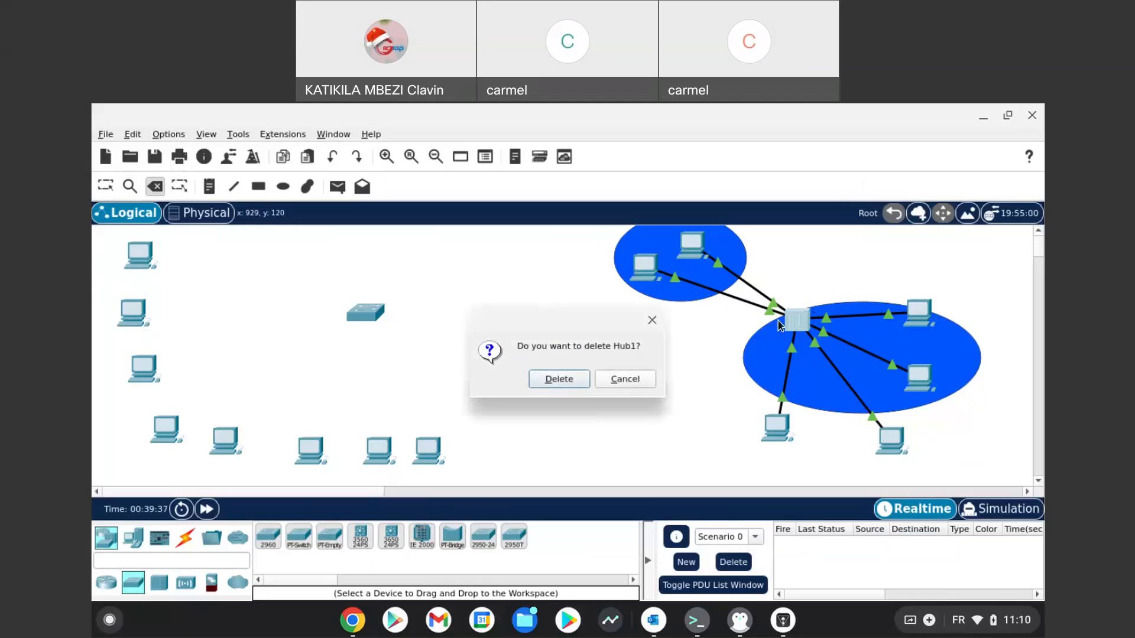
{"action": "left_click", "coordinate": [573, 377]}
- Delete the two PCs inside the smaller blue ellipse and that ellipse as well
{"action": "left_click", "coordinate": [651, 270]}
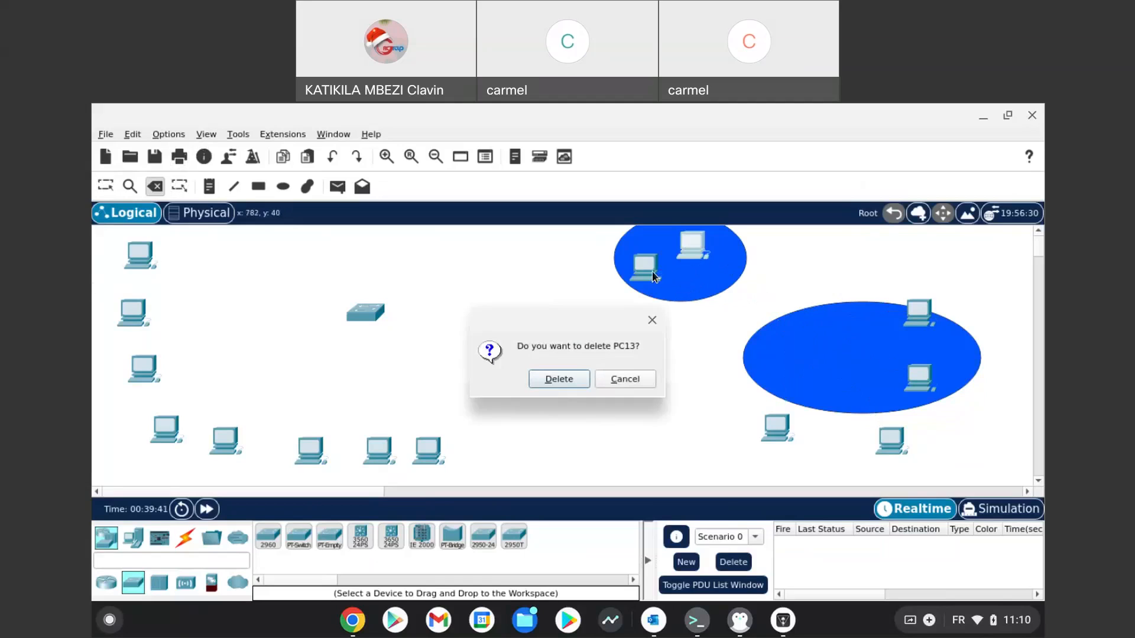
{"action": "left_click", "coordinate": [565, 375]}
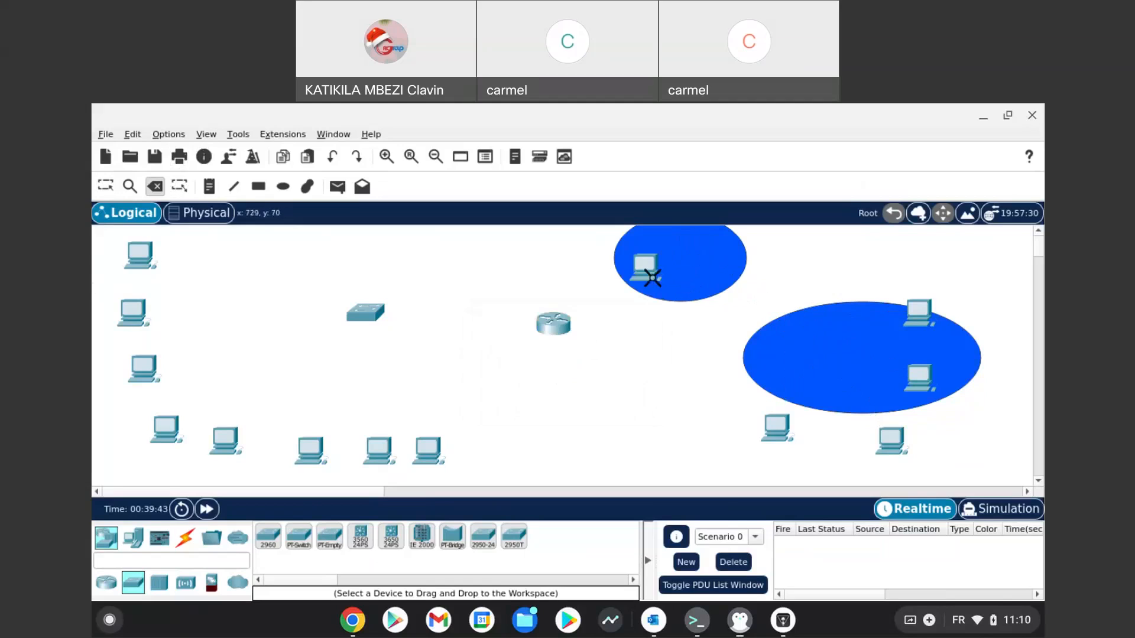
{"action": "left_click", "coordinate": [646, 269]}
{"action": "left_click", "coordinate": [563, 380]}
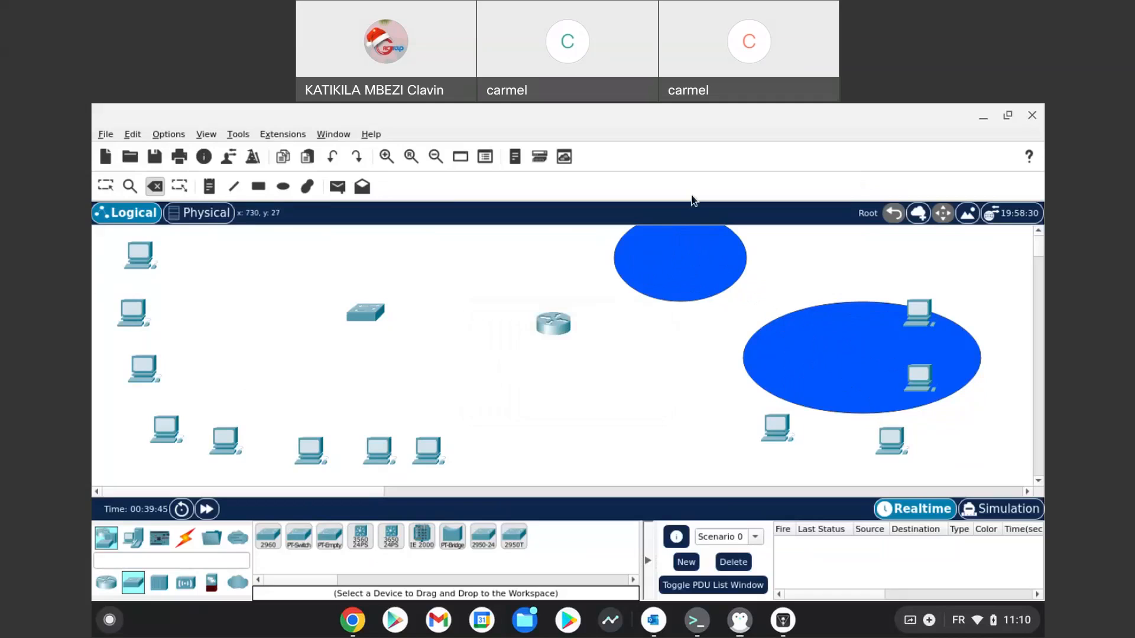
{"action": "left_click", "coordinate": [665, 273]}
{"action": "left_click", "coordinate": [597, 377]}
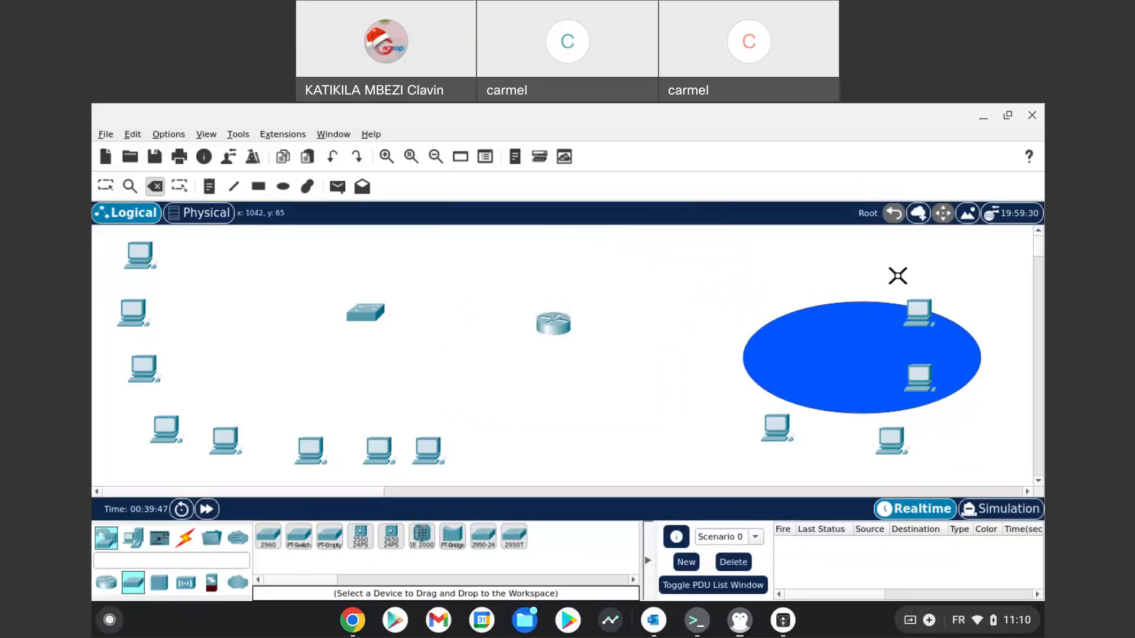
- Delete the two PCs on the remaining blue ellipse and the ellipse itself
{"action": "left_click", "coordinate": [920, 309]}
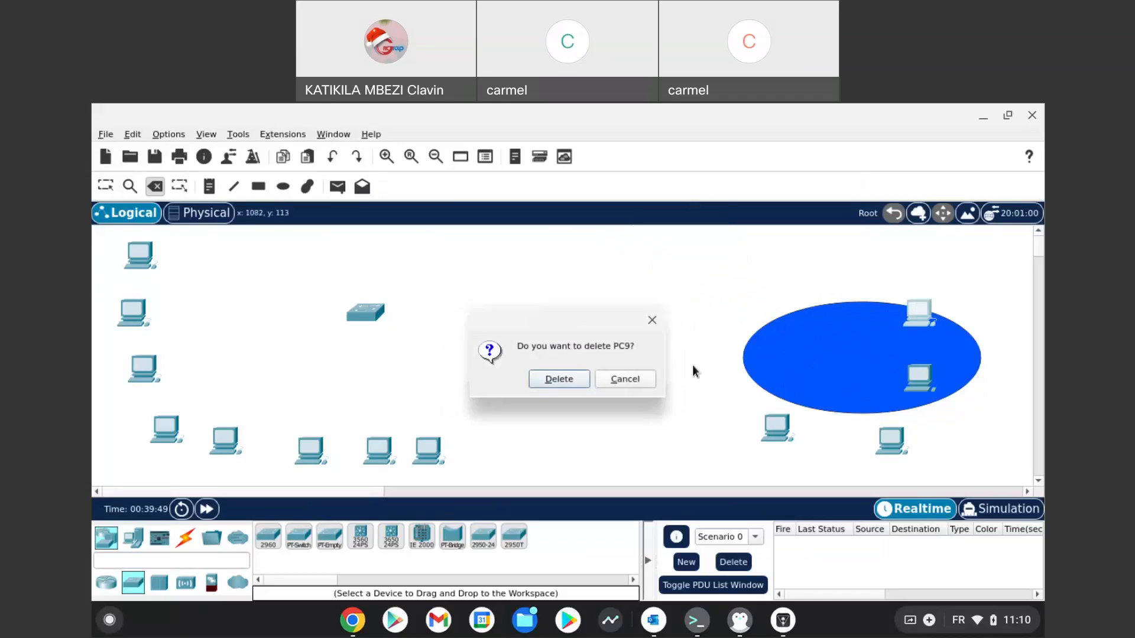
{"action": "left_click", "coordinate": [559, 379]}
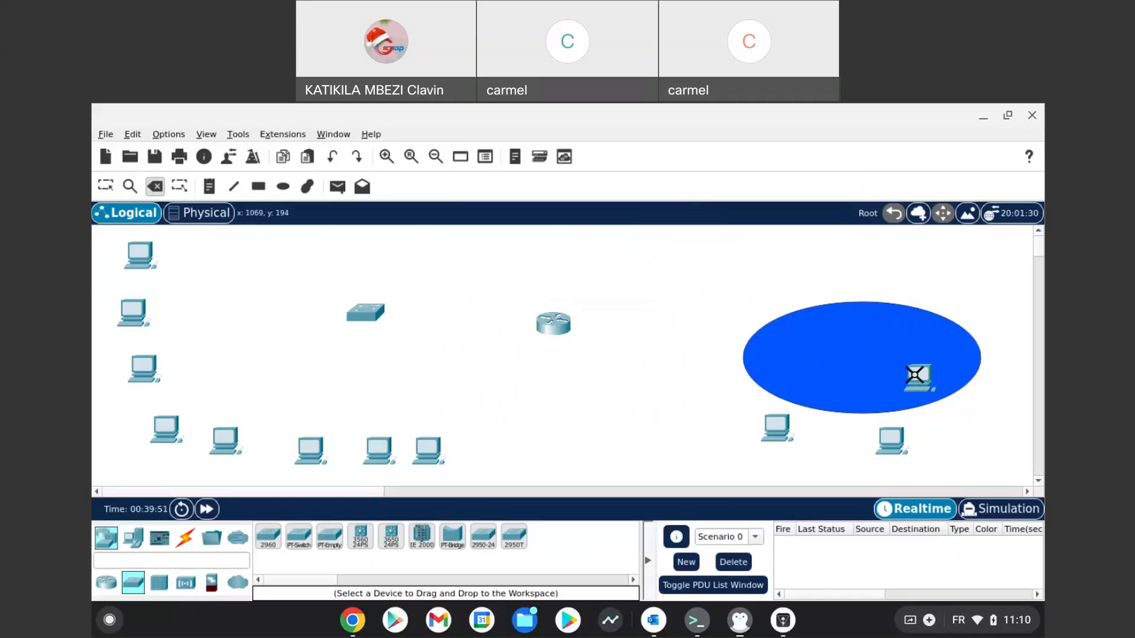
{"action": "left_click", "coordinate": [918, 375]}
{"action": "left_click", "coordinate": [566, 373]}
{"action": "left_click", "coordinate": [881, 357]}
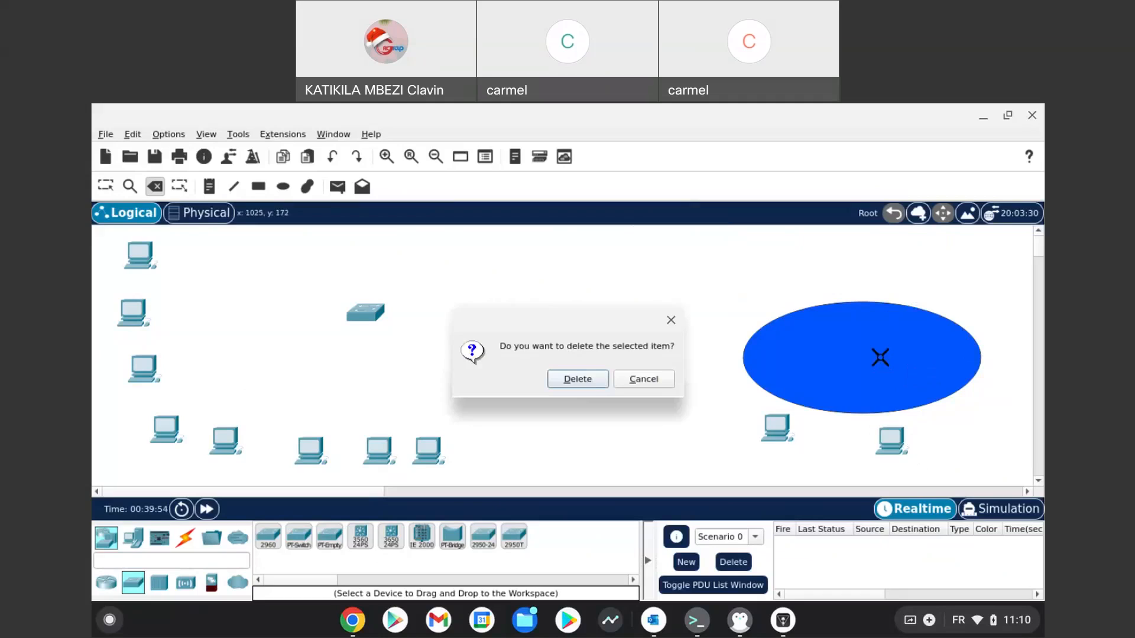
{"action": "left_click", "coordinate": [555, 377]}
- Move the router slightly up and toward the switch
{"action": "left_click", "coordinate": [106, 185]}
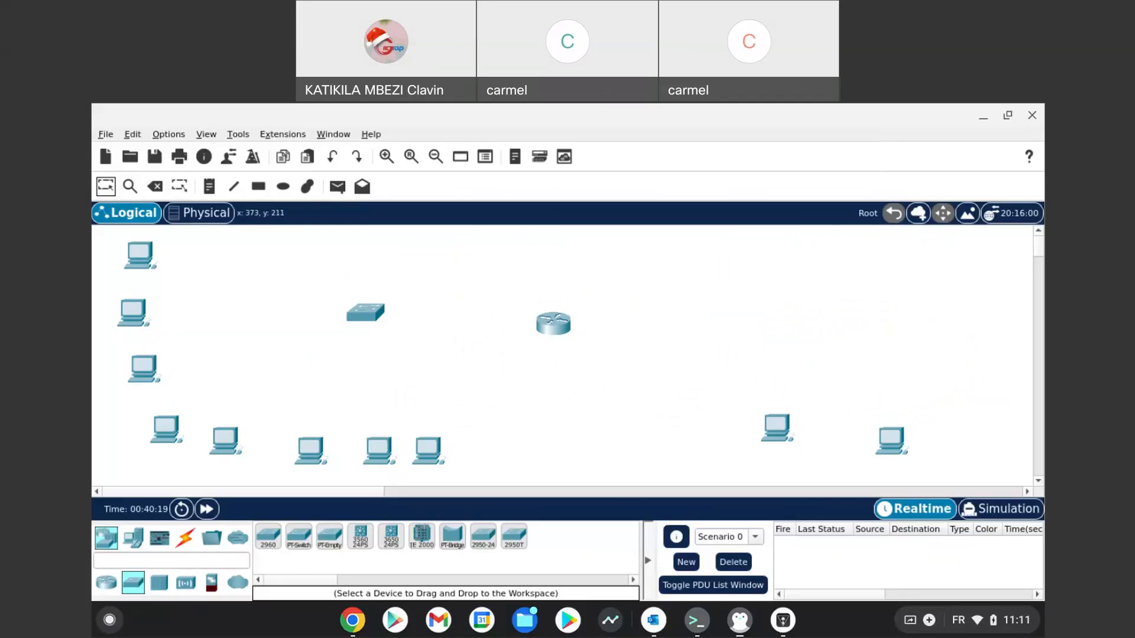
{"action": "mouse_move", "coordinate": [553, 324]}
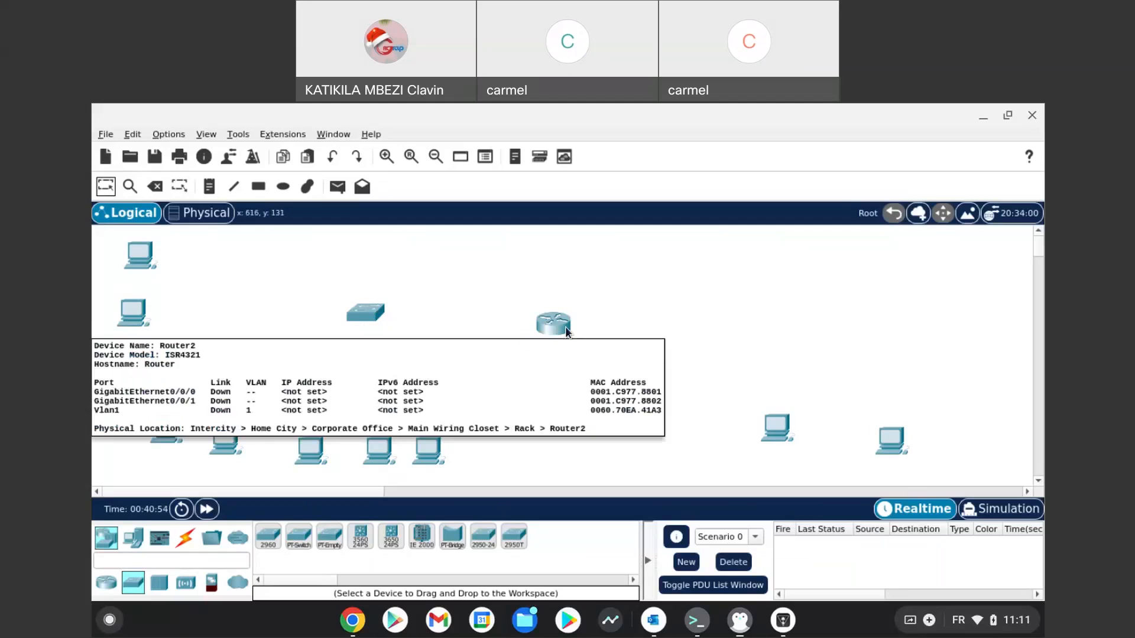
{"action": "left_click_drag", "start_coordinate": [565, 331], "coordinate": [552, 306]}
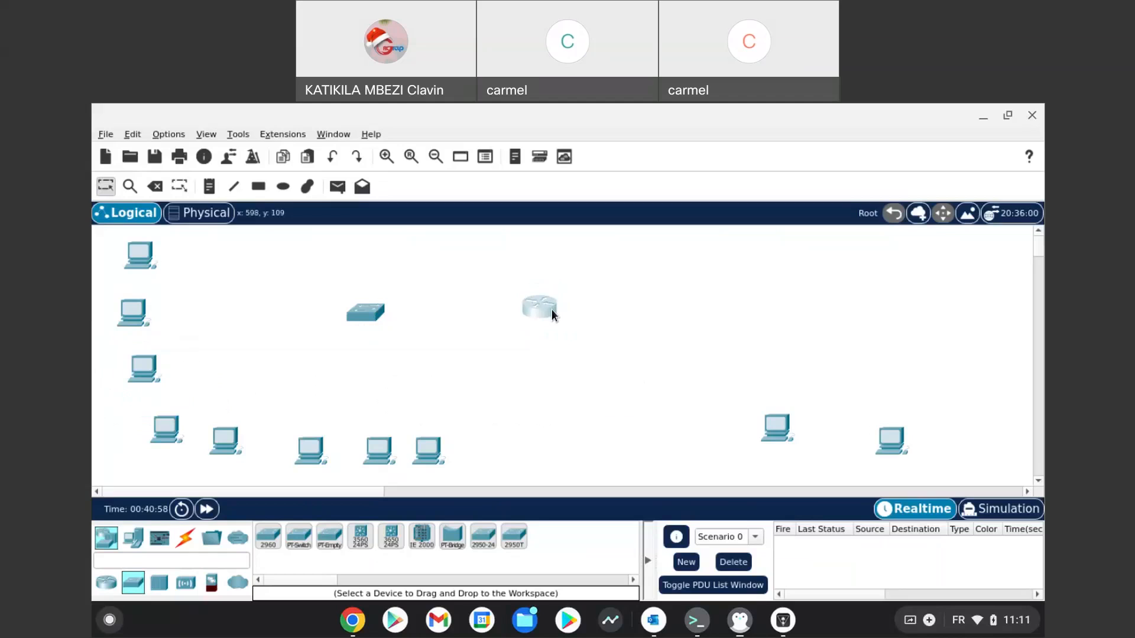
- Examine an enlarged physical view of the switch, covering its Ethernet ports, console port and power inlet
{"action": "left_click", "coordinate": [377, 312]}
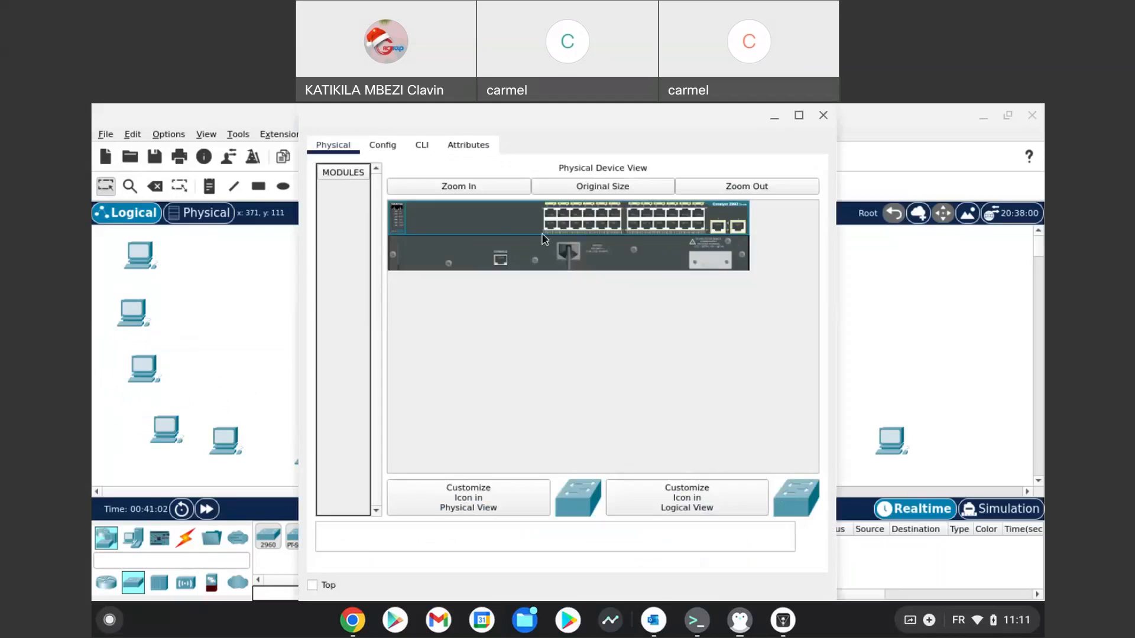
{"action": "left_click", "coordinate": [513, 183]}
{"action": "left_click_drag", "start_coordinate": [531, 469], "coordinate": [683, 528]}
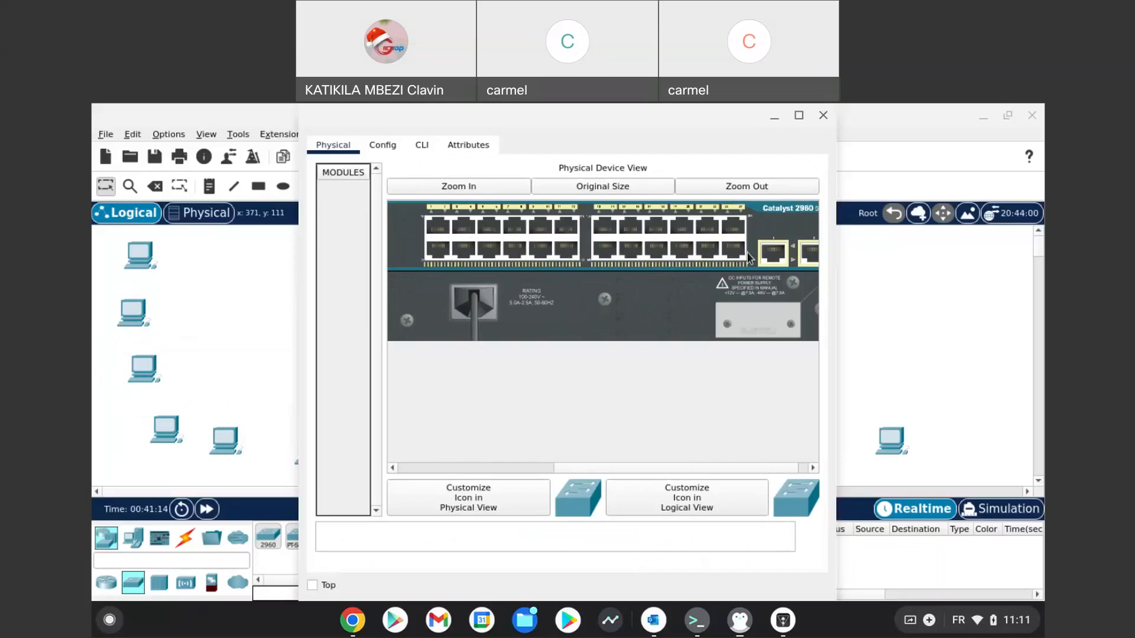
{"action": "left_click", "coordinate": [567, 467]}
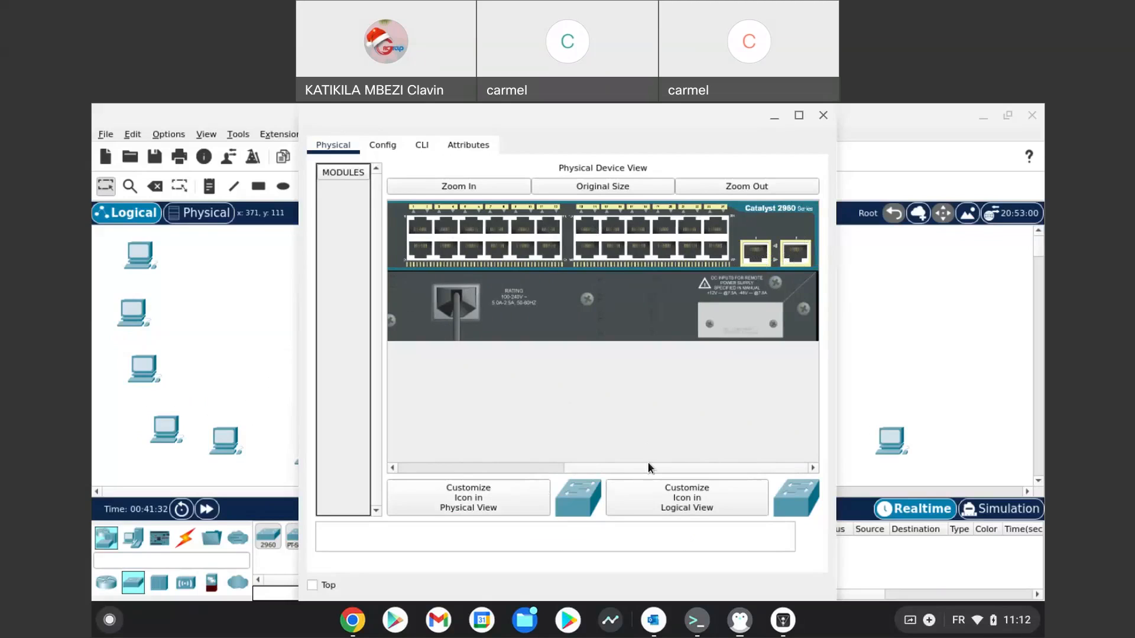
{"action": "left_click_drag", "start_coordinate": [648, 465], "coordinate": [472, 469]}
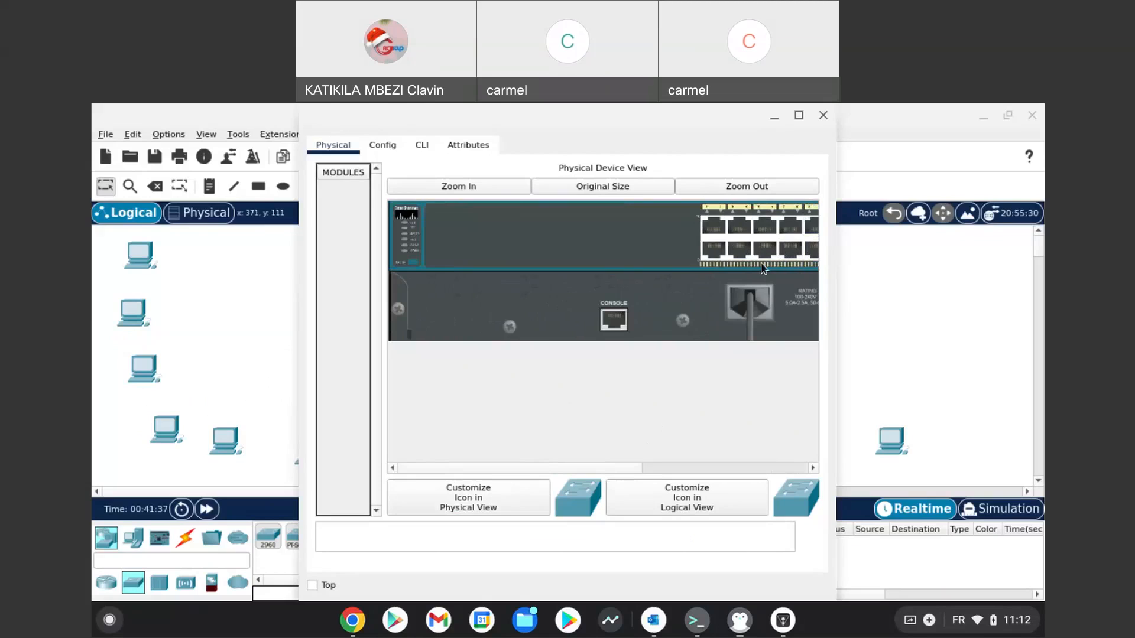
{"action": "left_click_drag", "start_coordinate": [459, 465], "coordinate": [609, 456]}
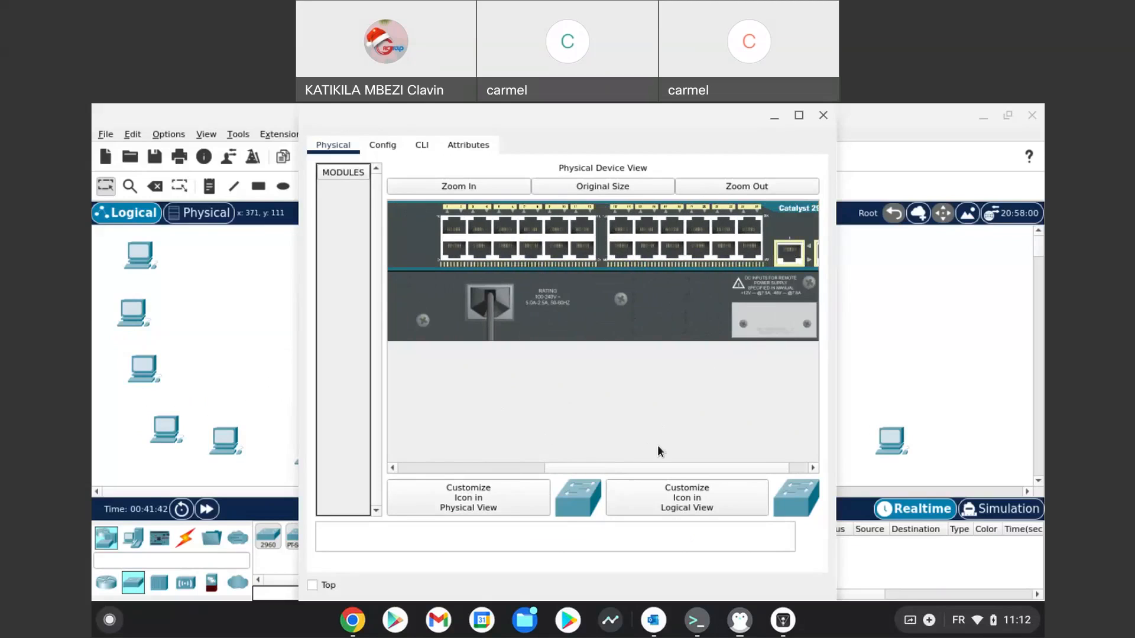
{"action": "left_click", "coordinate": [829, 115]}
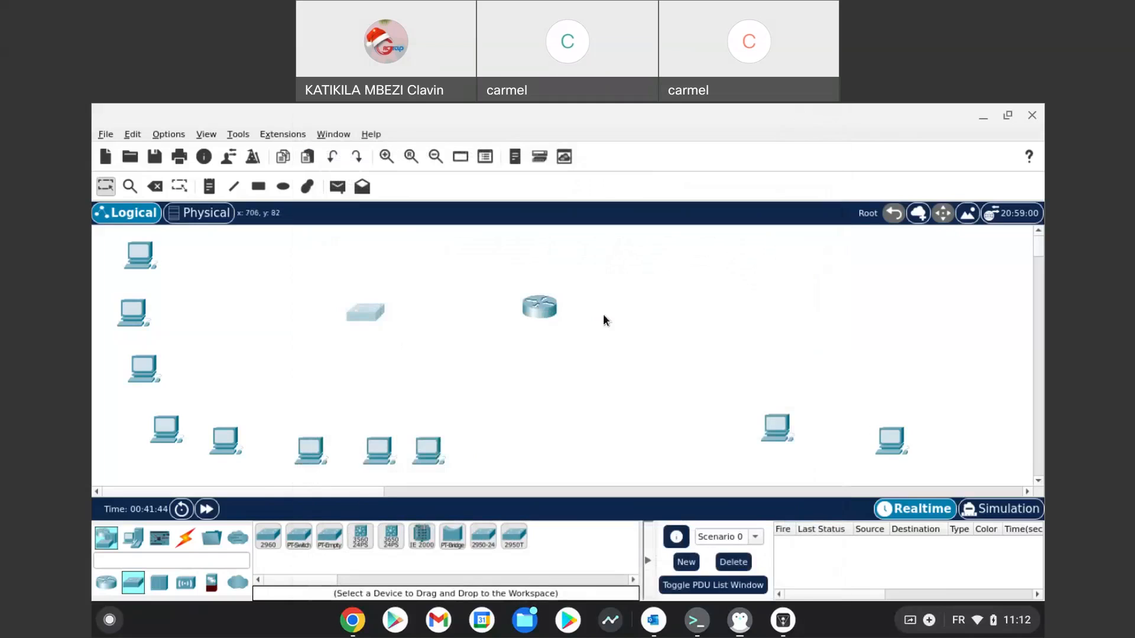
- Examine an enlarged physical view of the router, from its power switch and built-in ports to the empty module slots
{"action": "left_click", "coordinate": [540, 311]}
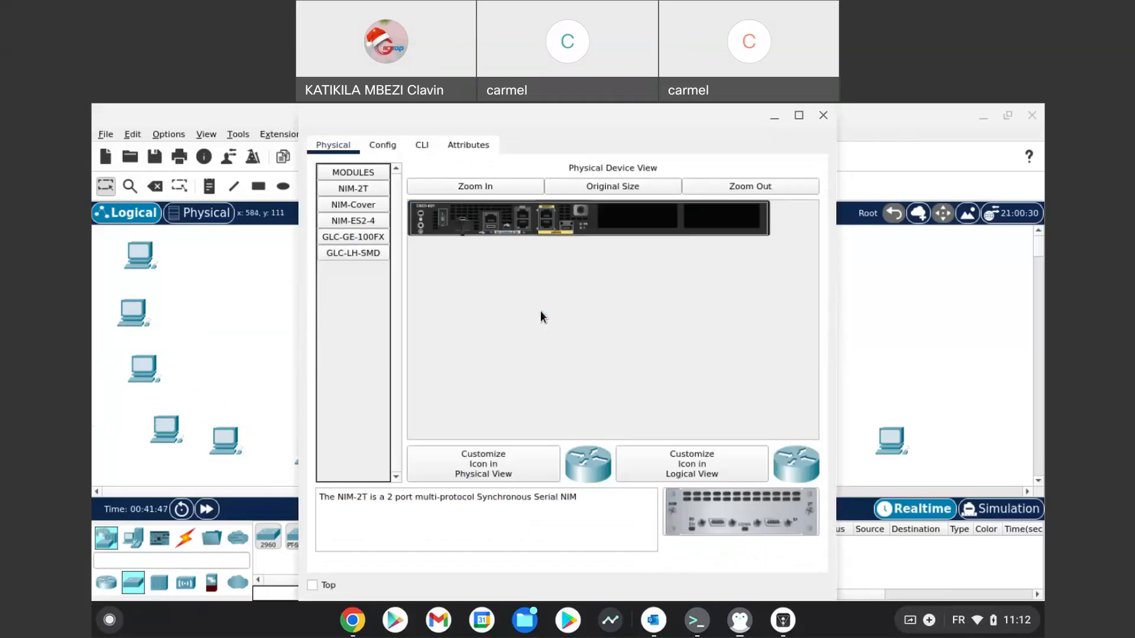
{"action": "left_click", "coordinate": [505, 184]}
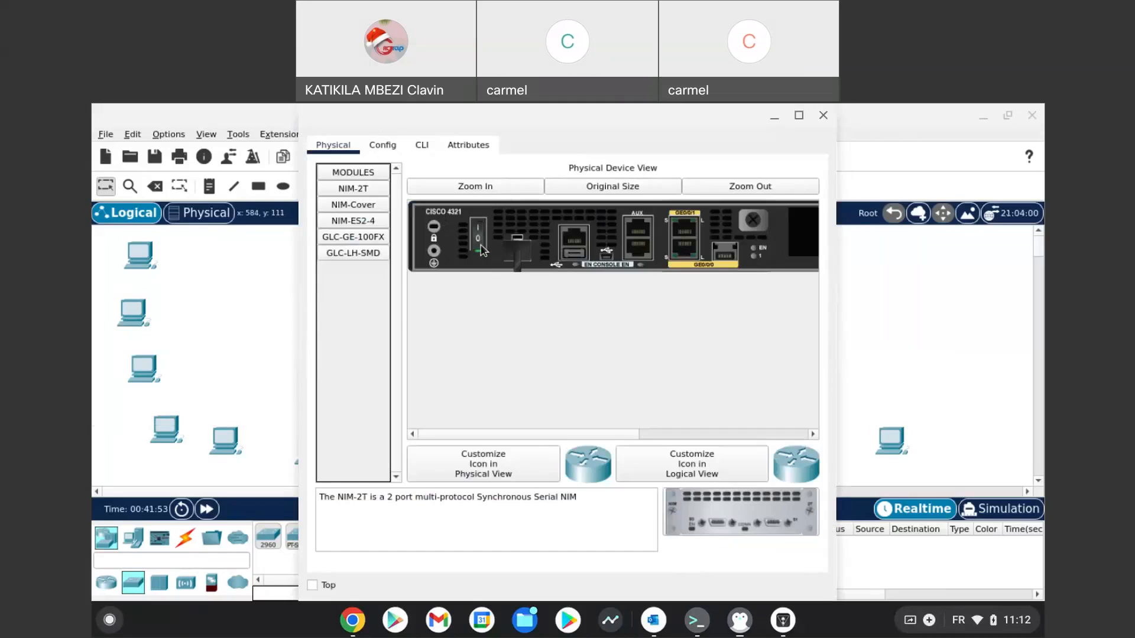
{"action": "left_click_drag", "start_coordinate": [498, 436], "coordinate": [552, 438]}
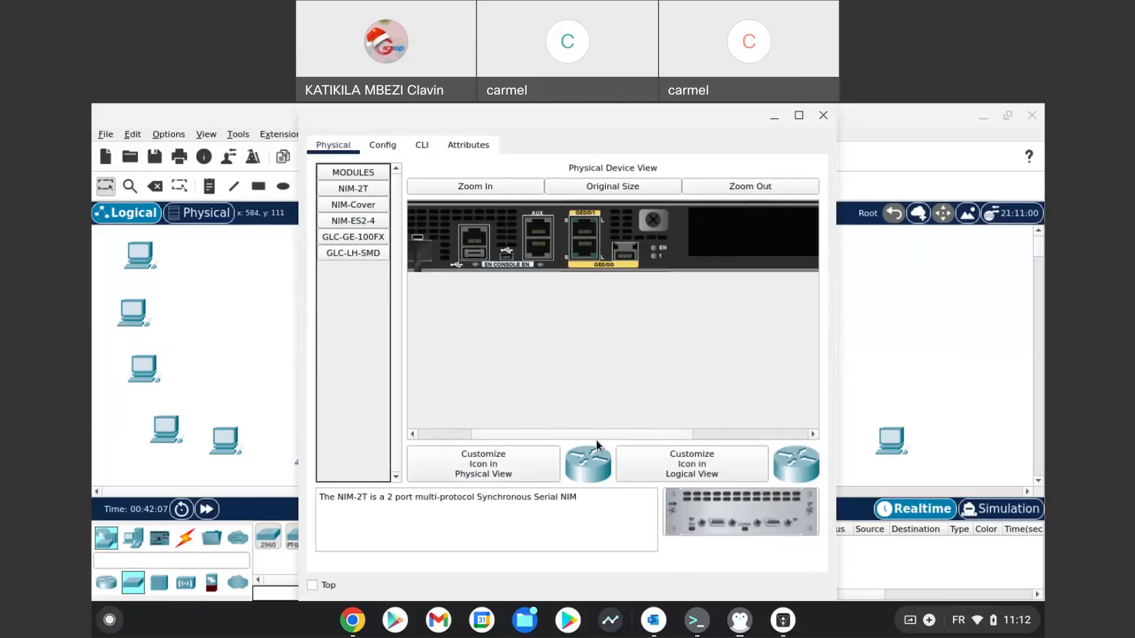
{"action": "left_click_drag", "start_coordinate": [598, 436], "coordinate": [702, 441]}
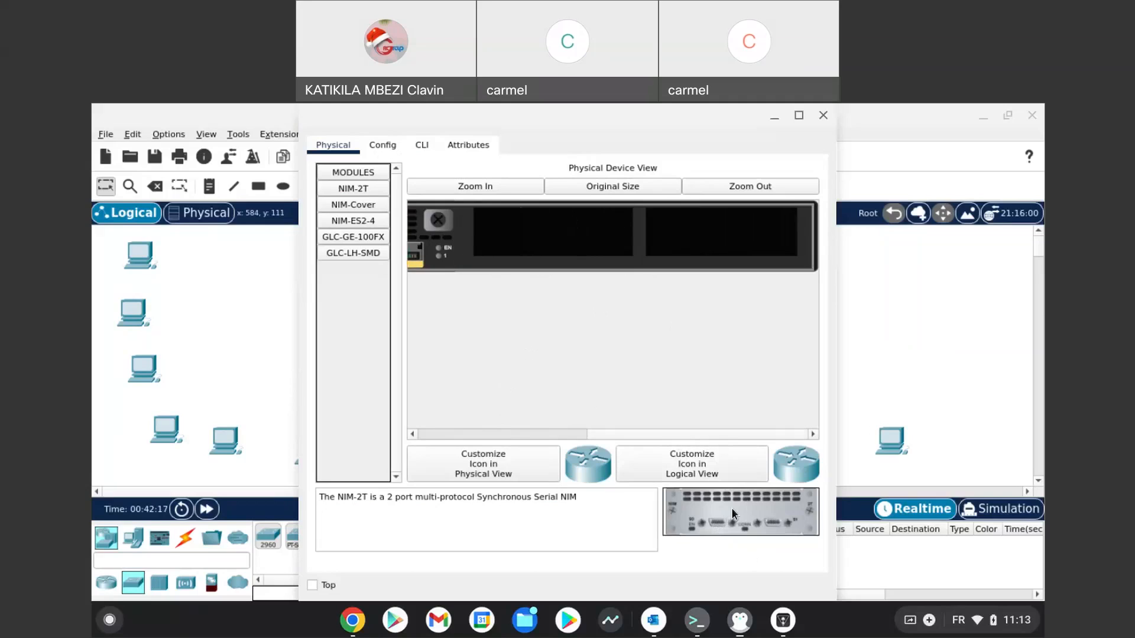
{"action": "left_click_drag", "start_coordinate": [729, 436], "coordinate": [565, 426]}
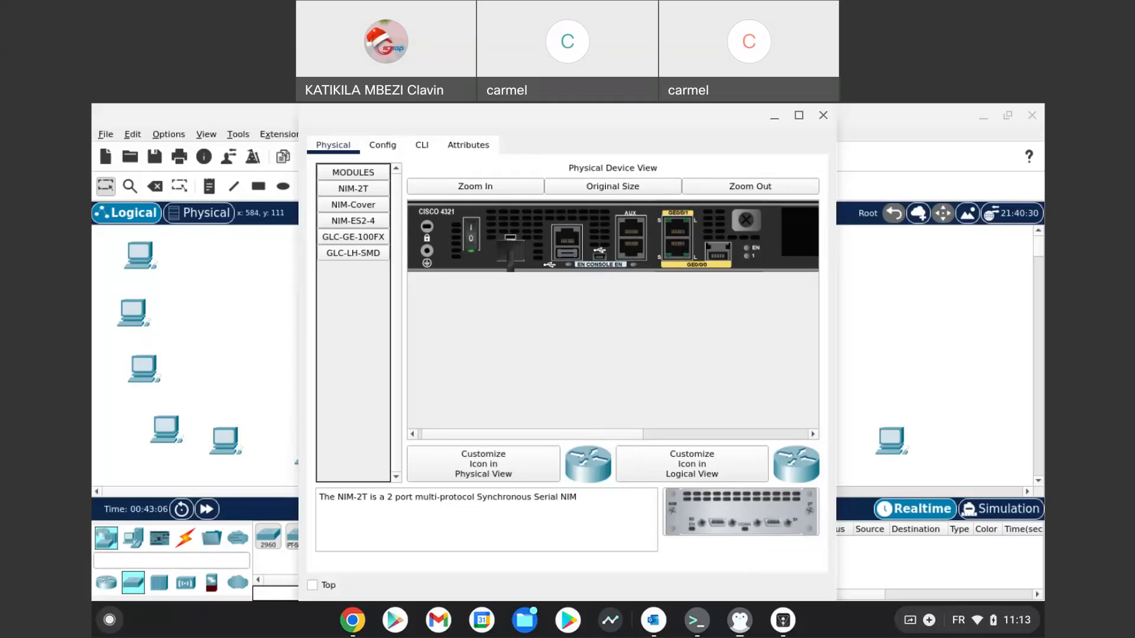
{"action": "left_click", "coordinate": [826, 117]}
- Inspect the console port on the enlarged physical view of the switch again
{"action": "left_click", "coordinate": [372, 317]}
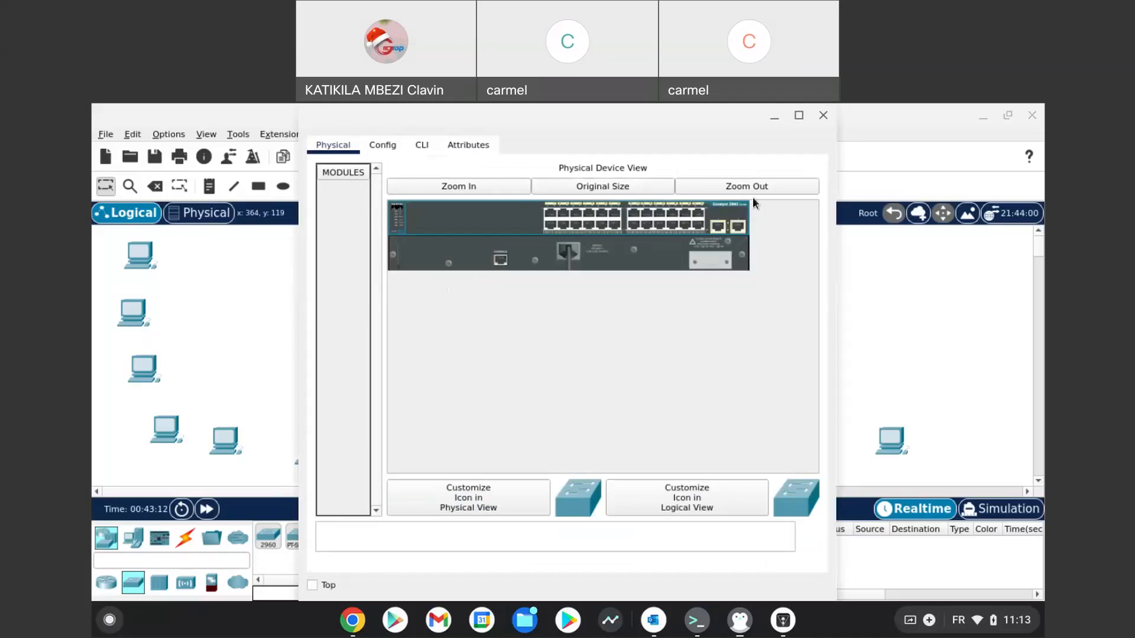
{"action": "left_click", "coordinate": [490, 188]}
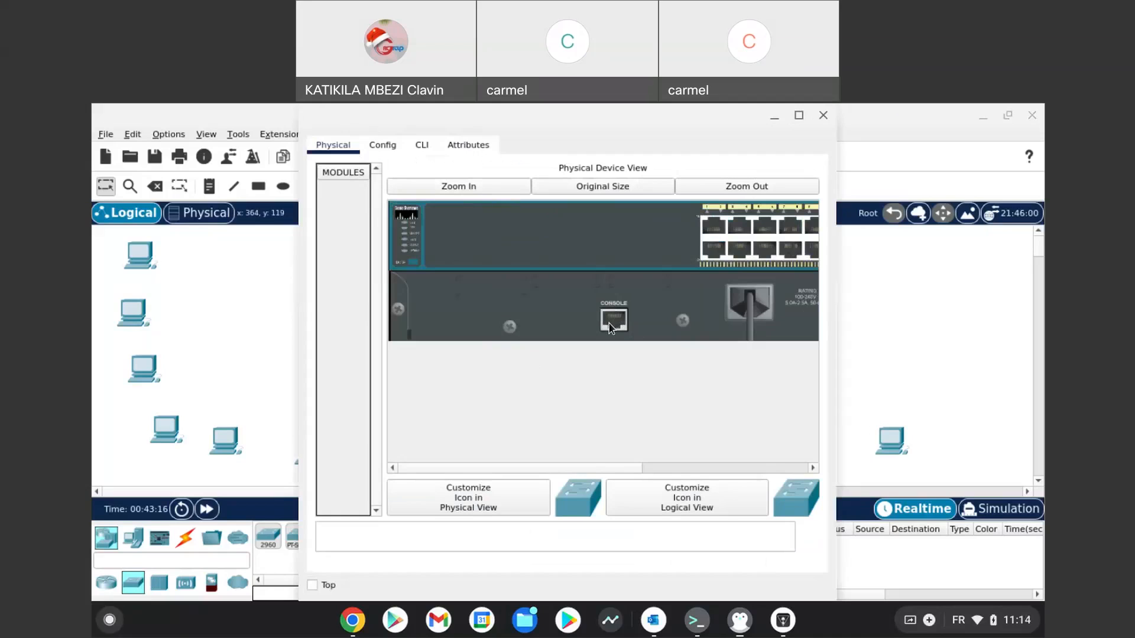
{"action": "left_click", "coordinate": [831, 114]}
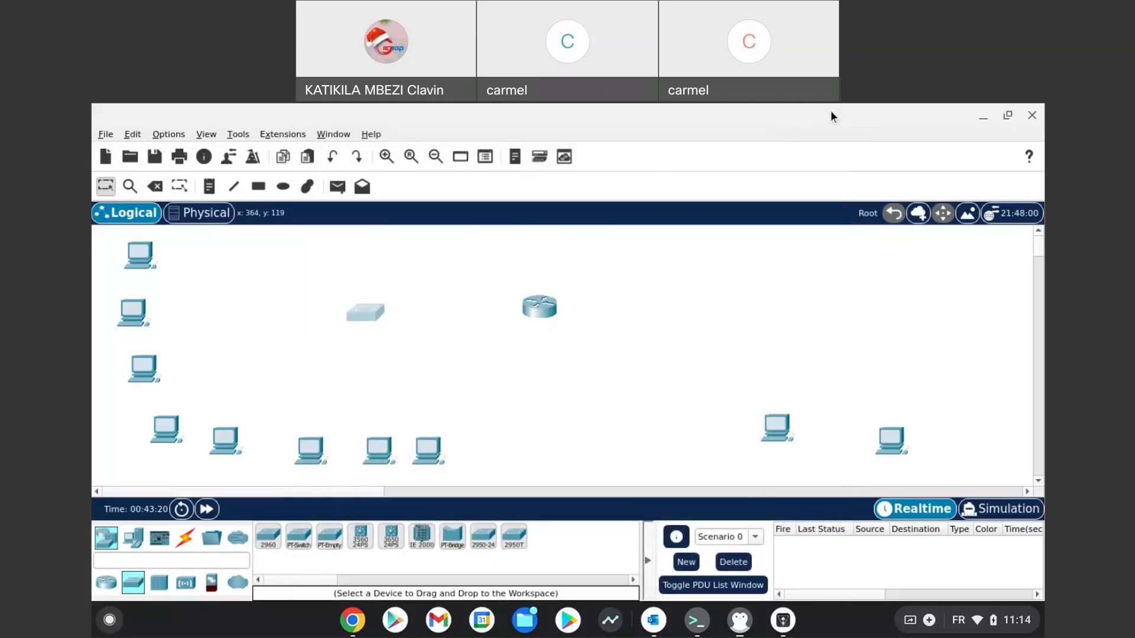
- Show the available connection cables and consult the "cable rj45" search results in Chrome before returning to Packet Tracer
{"action": "left_click", "coordinate": [185, 536]}
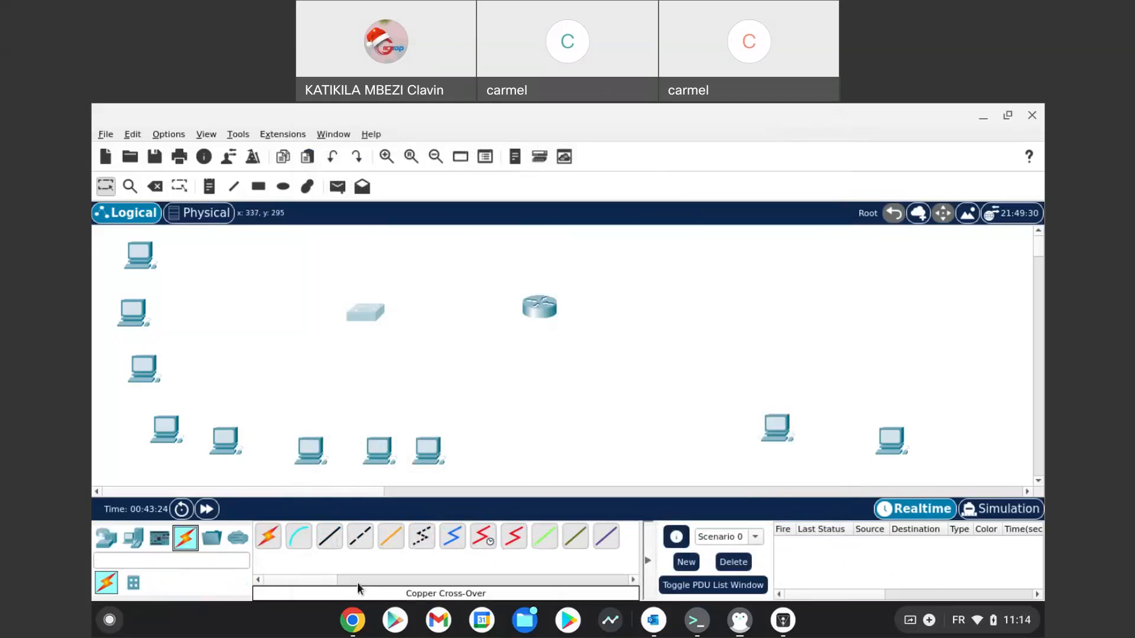
{"action": "key", "text": "alt+Tab"}
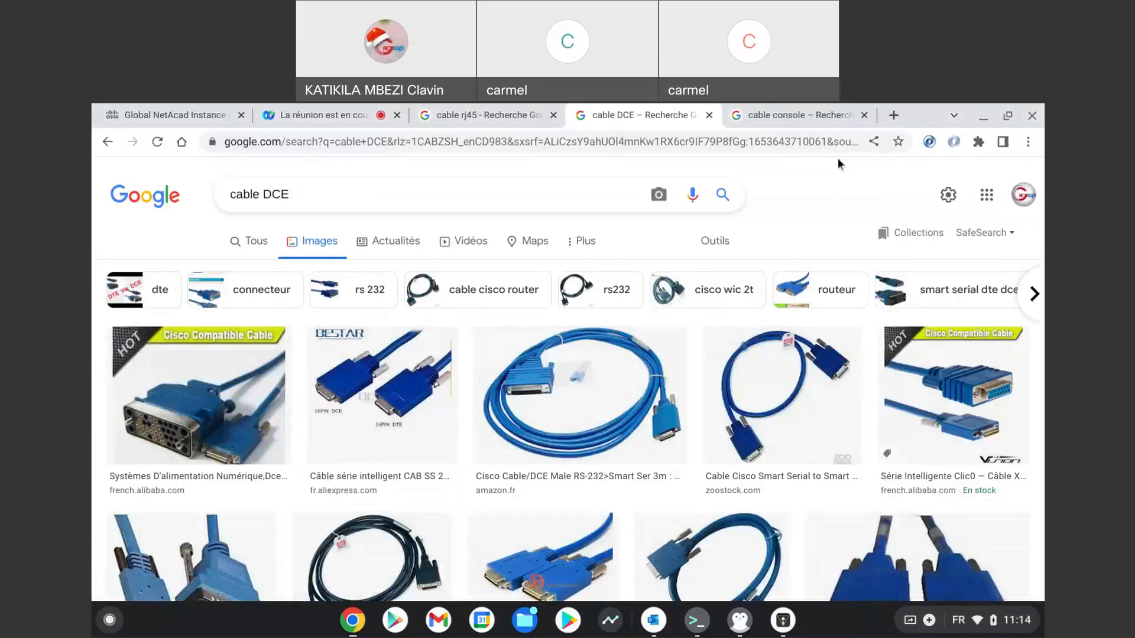
{"action": "left_click", "coordinate": [444, 107]}
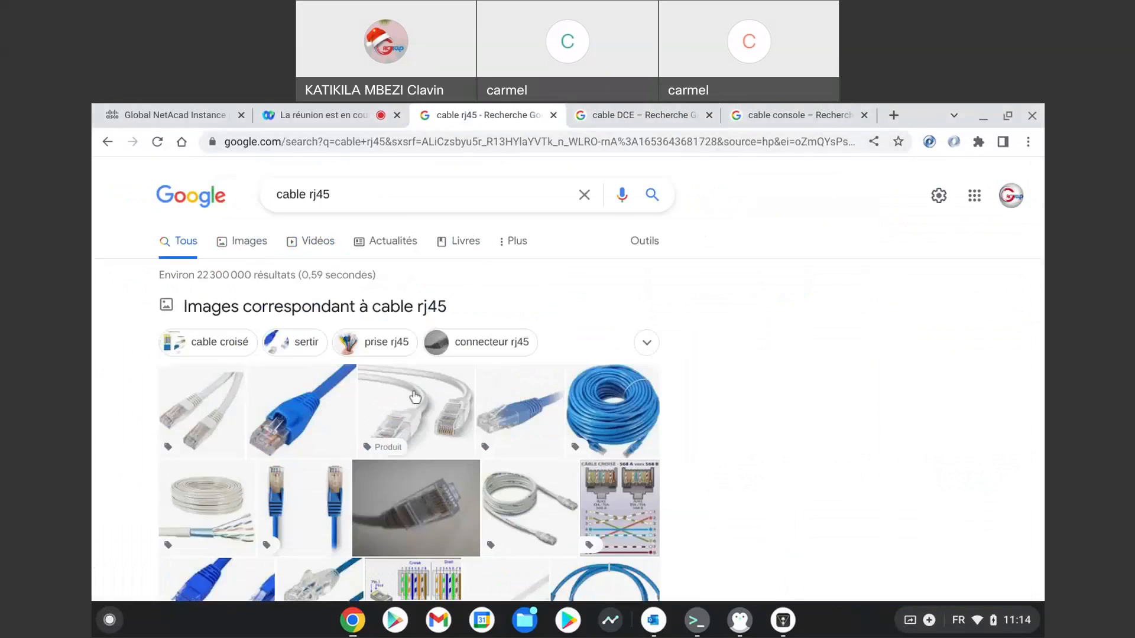
{"action": "key", "text": "alt+Tab"}
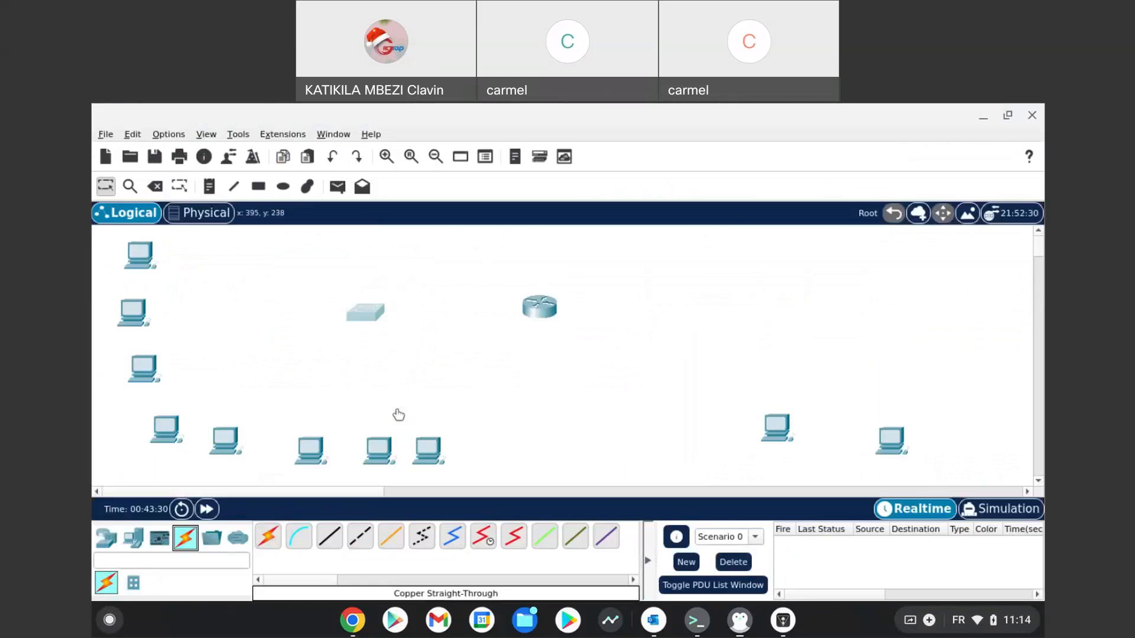
- Connect the topmost PC's FastEthernet0 to the switch's FastEthernet0/1 with a Copper Straight-Through cable
{"action": "left_click", "coordinate": [331, 536]}
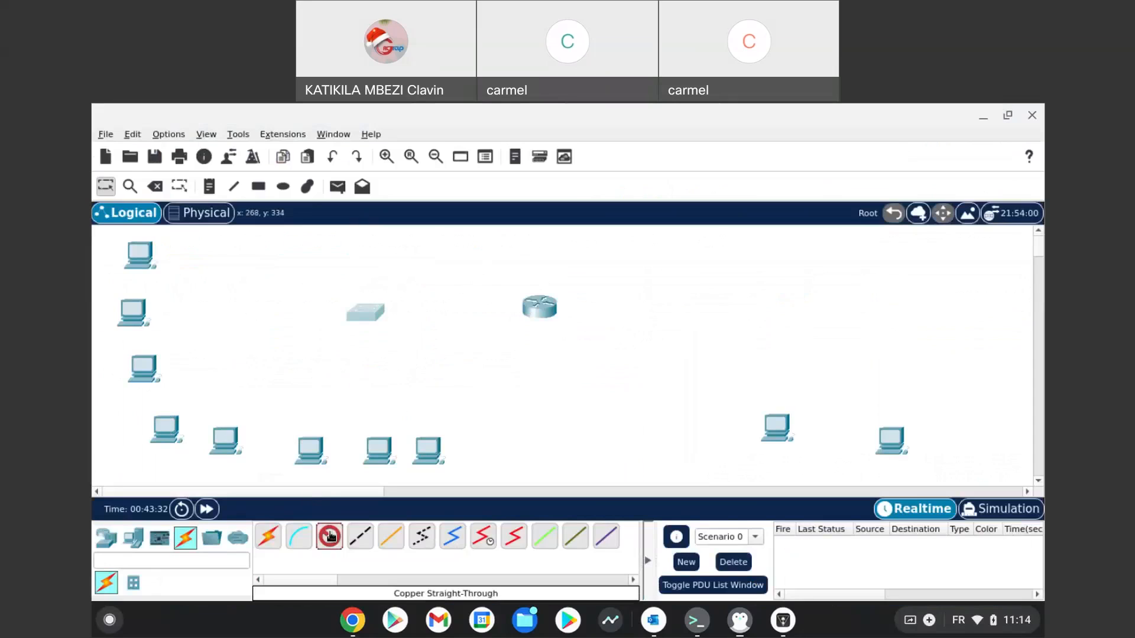
{"action": "left_click", "coordinate": [147, 249]}
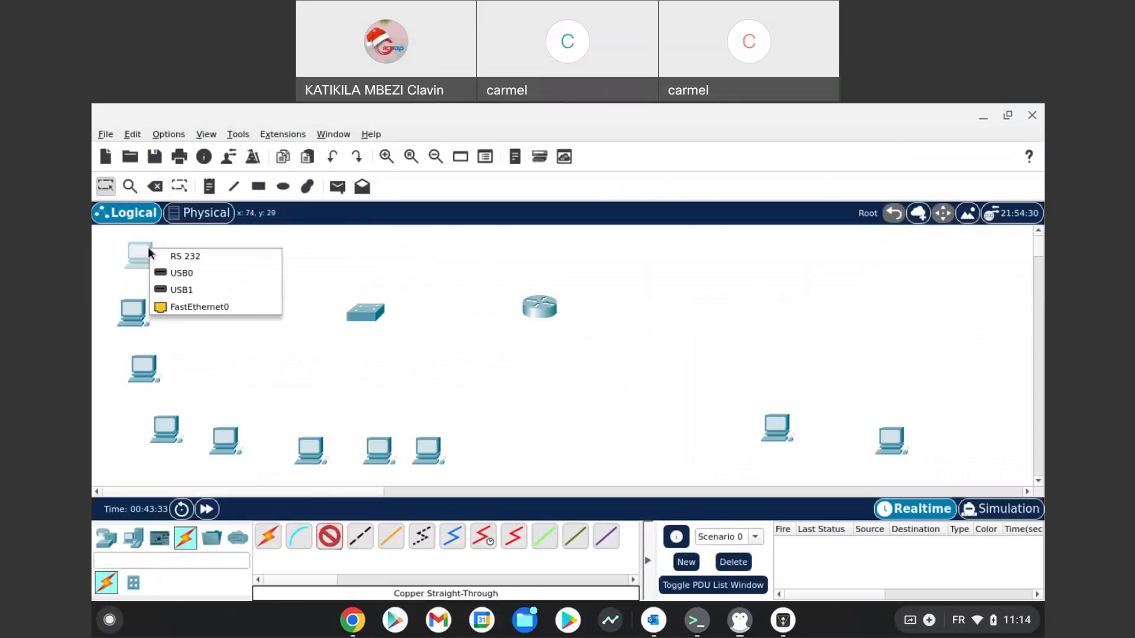
{"action": "left_click", "coordinate": [182, 307]}
{"action": "left_click", "coordinate": [375, 318]}
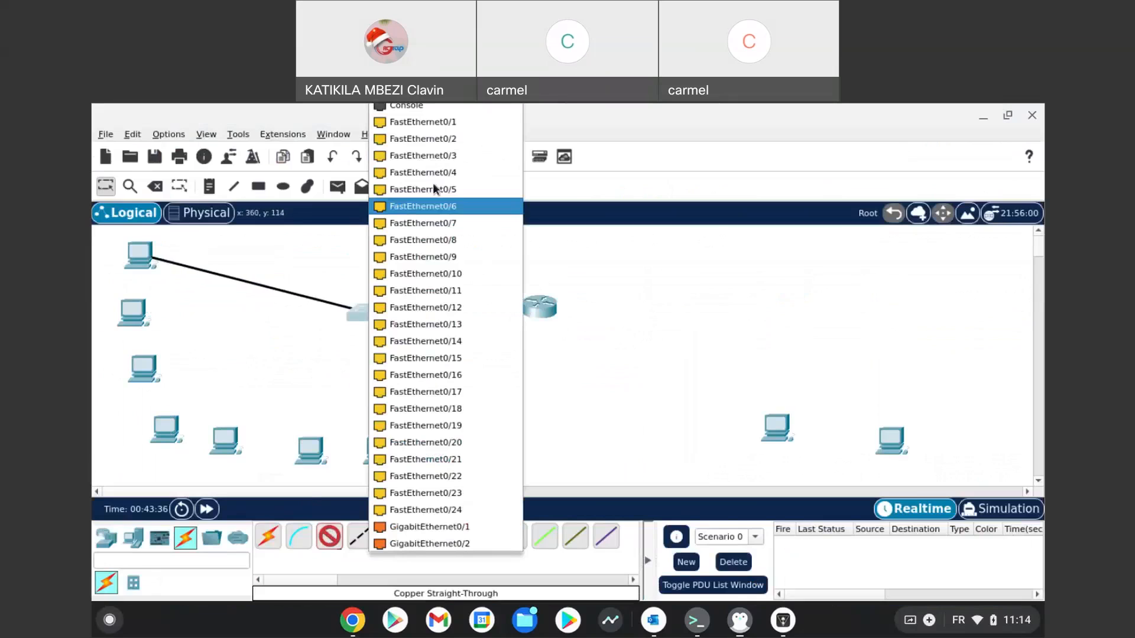
{"action": "left_click", "coordinate": [434, 126]}
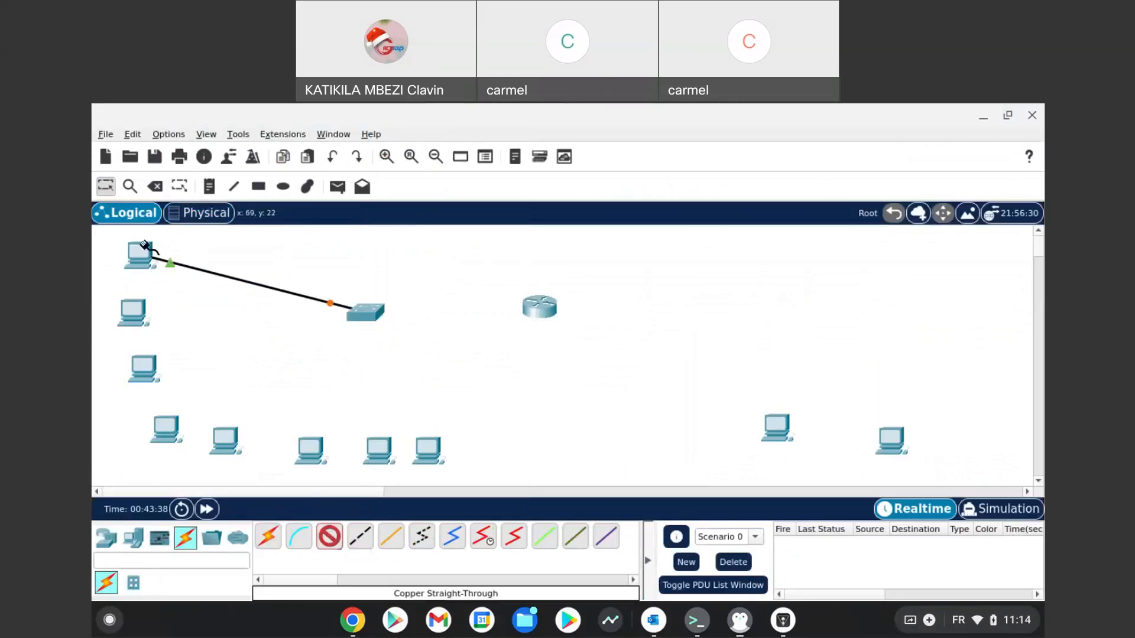
- Connect FastEthernet0 of the second PC from the top to the switch's FastEthernet0/2 with a Copper Straight-Through cable
{"action": "left_click", "coordinate": [136, 312]}
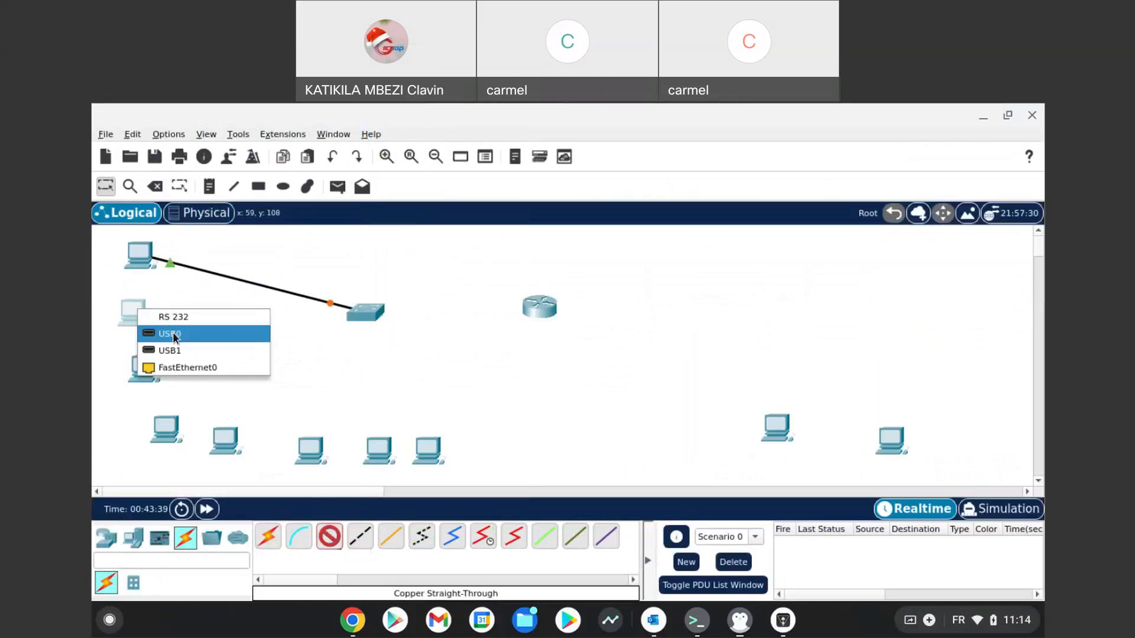
{"action": "left_click", "coordinate": [179, 366]}
{"action": "left_click", "coordinate": [362, 313]}
{"action": "left_click", "coordinate": [430, 129]}
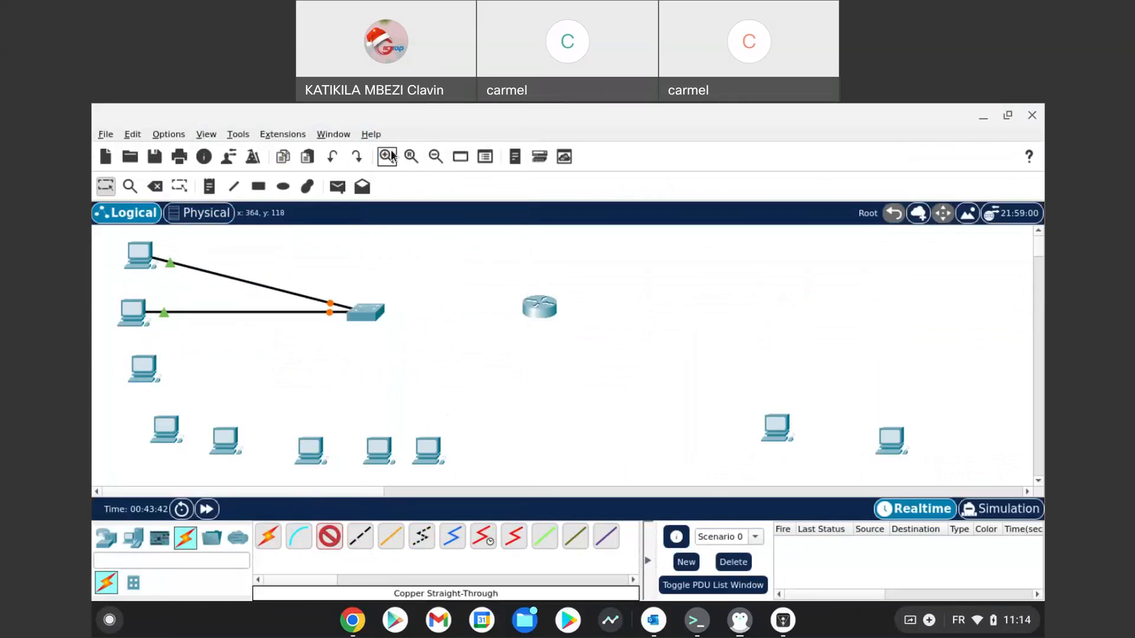
- Connect FastEthernet0 of the third PC from the top to the switch's FastEthernet0/3 with a Copper Straight-Through cable
{"action": "left_click", "coordinate": [145, 366]}
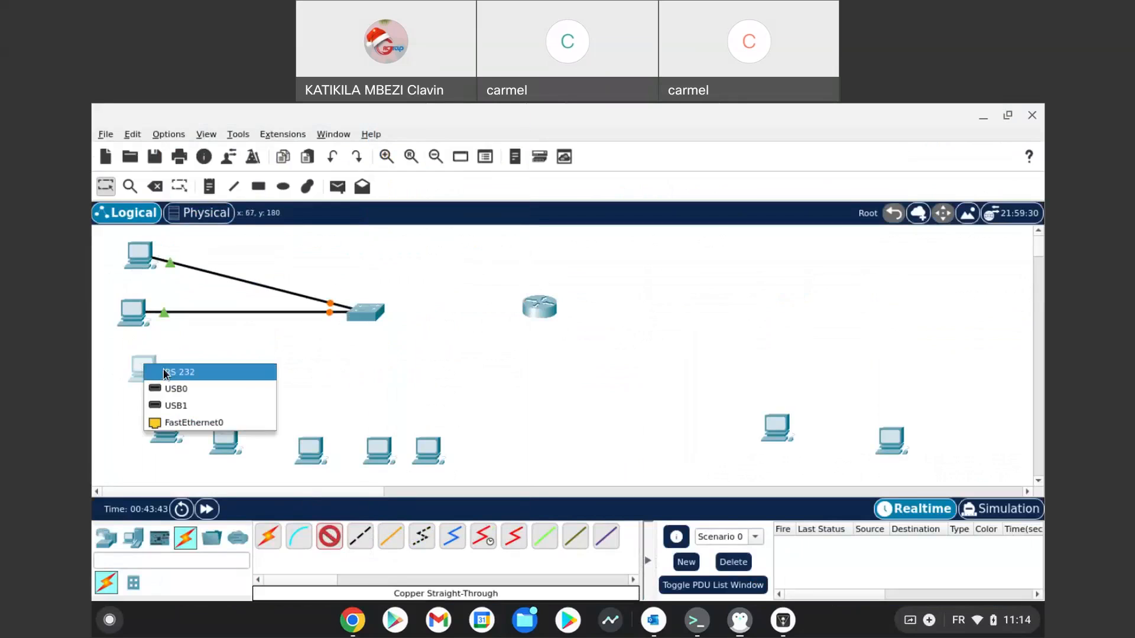
{"action": "left_click", "coordinate": [177, 422]}
{"action": "left_click", "coordinate": [369, 314]}
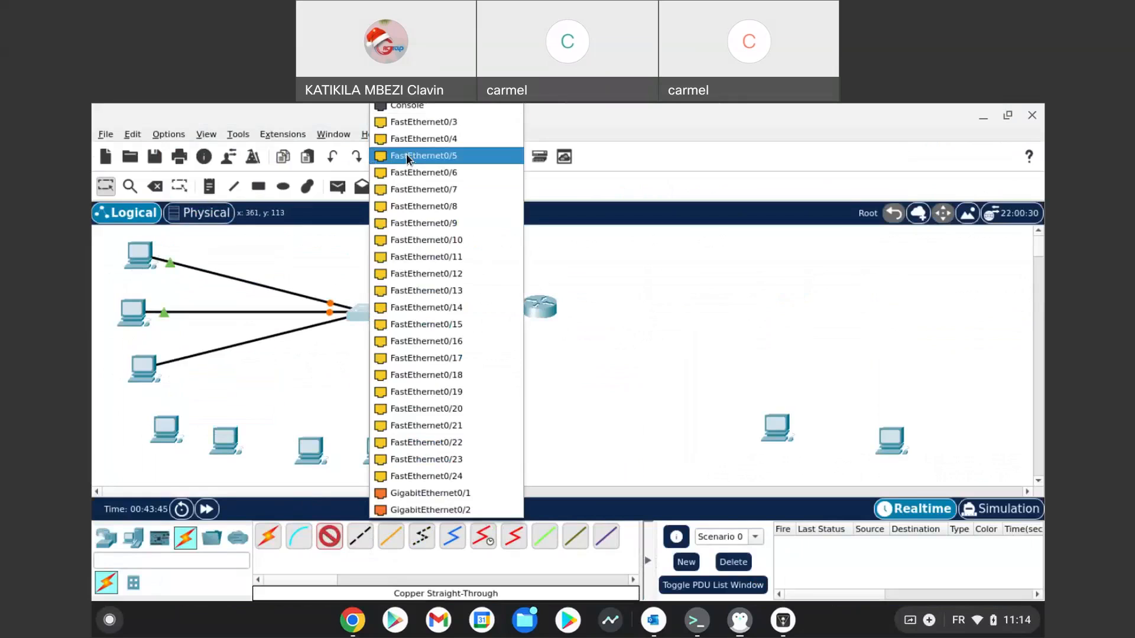
{"action": "left_click", "coordinate": [414, 123]}
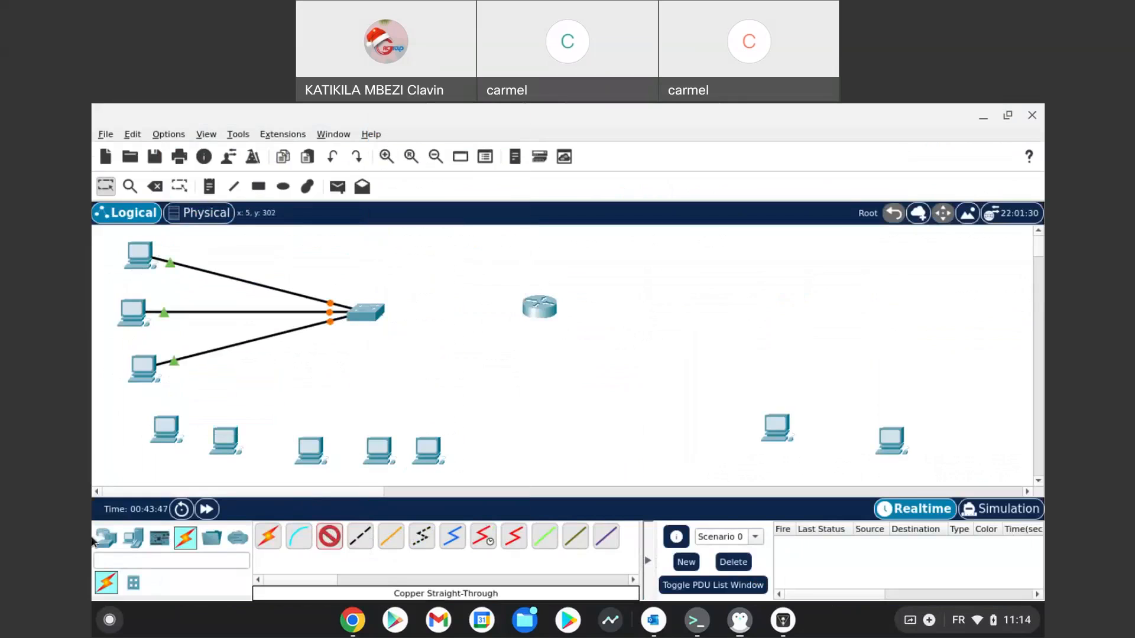
- Connect FastEthernet0 of the fourth PC from the top to the switch's FastEthernet0/4 with a Copper Straight-Through cable
{"action": "left_click", "coordinate": [168, 423]}
{"action": "left_click", "coordinate": [216, 477]}
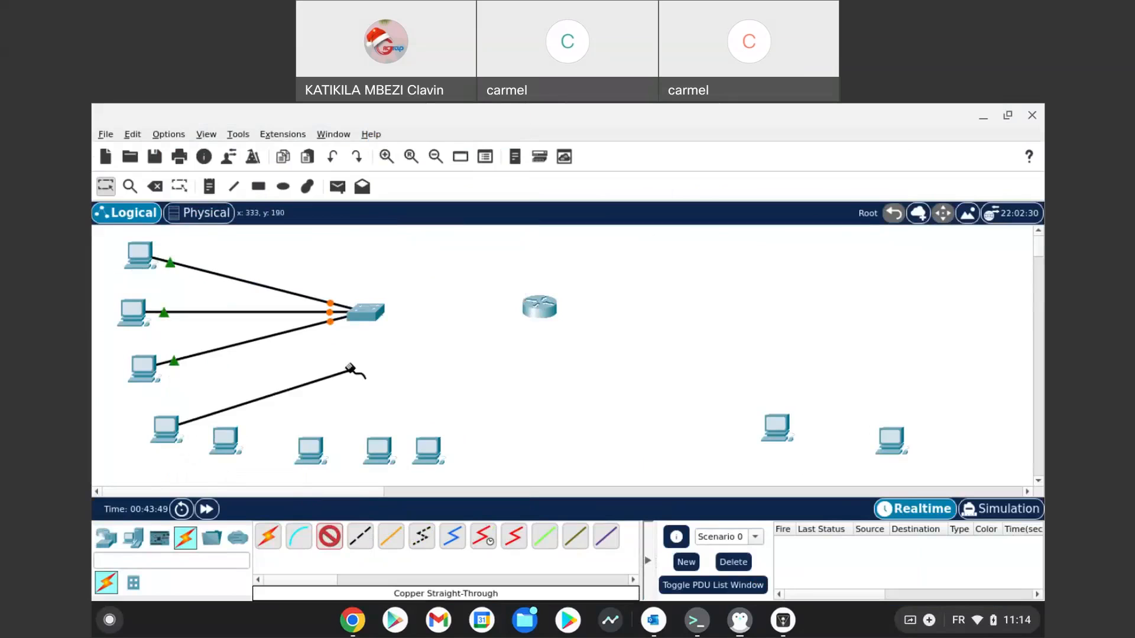
{"action": "left_click", "coordinate": [367, 313]}
{"action": "left_click", "coordinate": [426, 125]}
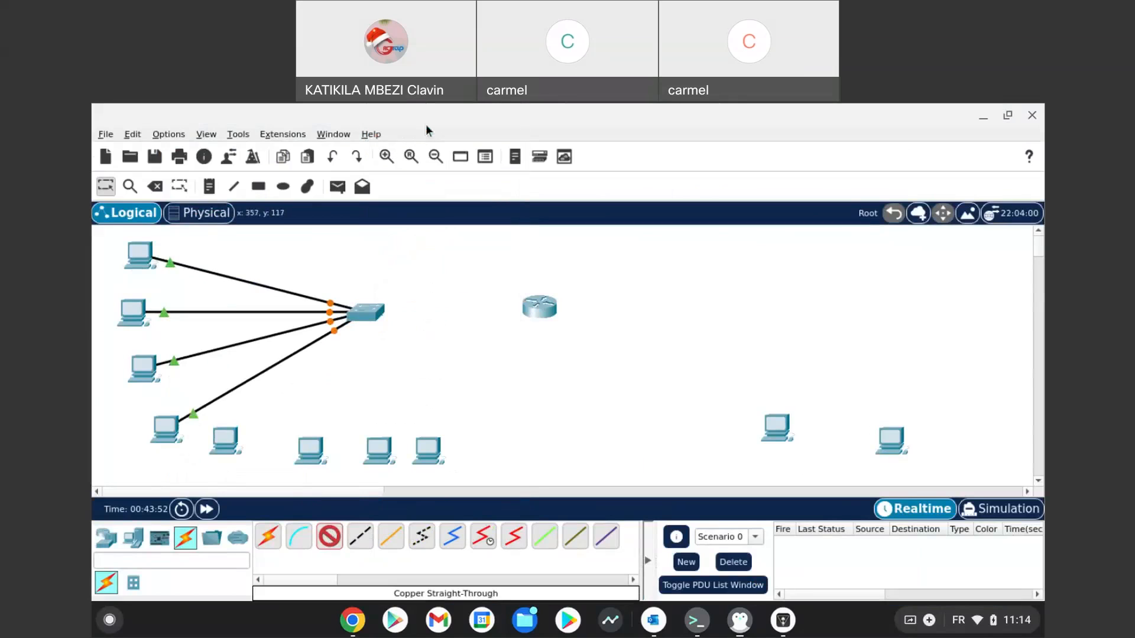
- Connect FastEthernet0 of the PC just right of the fourth PC to the switch's FastEthernet0/5 with a Copper Straight-Through cable
{"action": "left_click", "coordinate": [235, 436]}
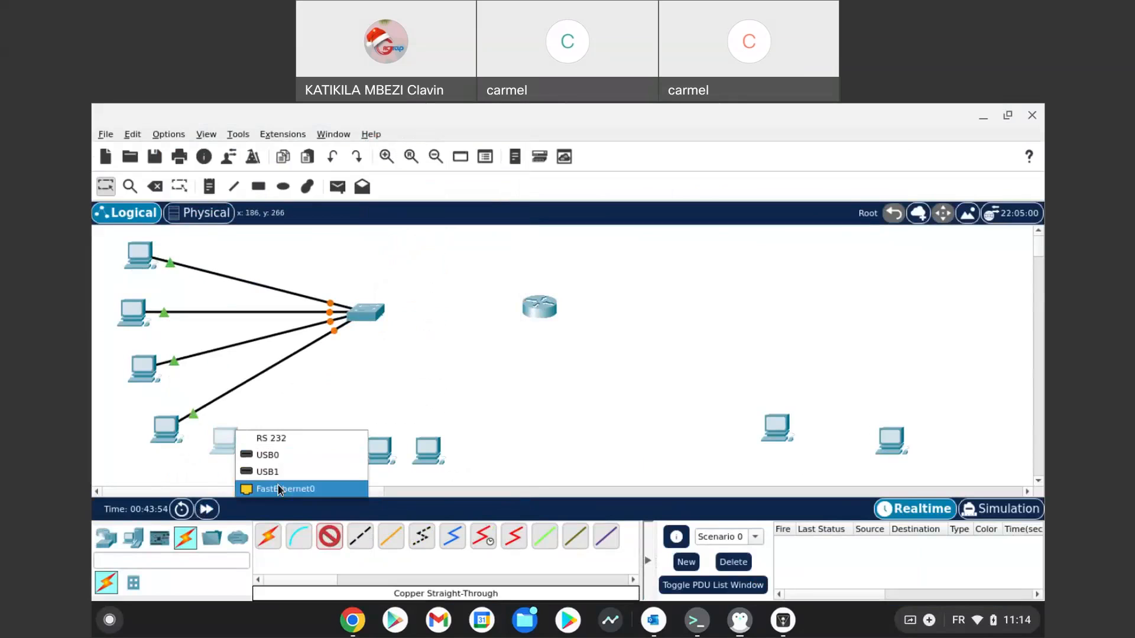
{"action": "left_click", "coordinate": [279, 490]}
{"action": "left_click", "coordinate": [356, 317]}
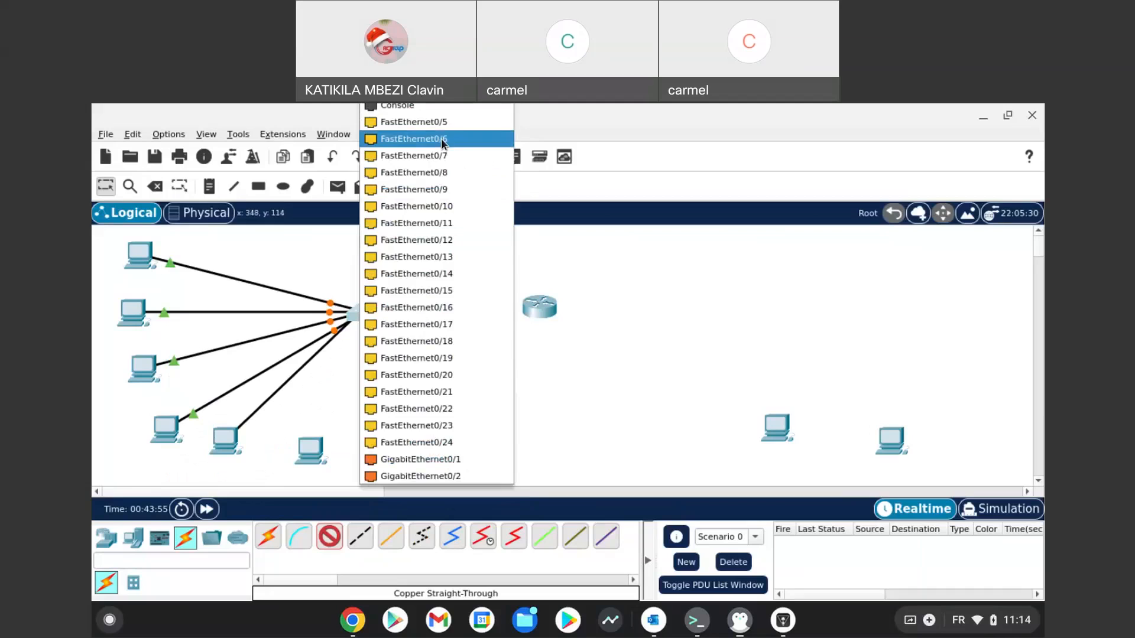
{"action": "left_click", "coordinate": [437, 121]}
- Connect FastEthernet0 of the sixth PC, in the bottom row, to the switch's FastEthernet0/6 with a Copper Straight-Through cable
{"action": "left_click", "coordinate": [312, 456]}
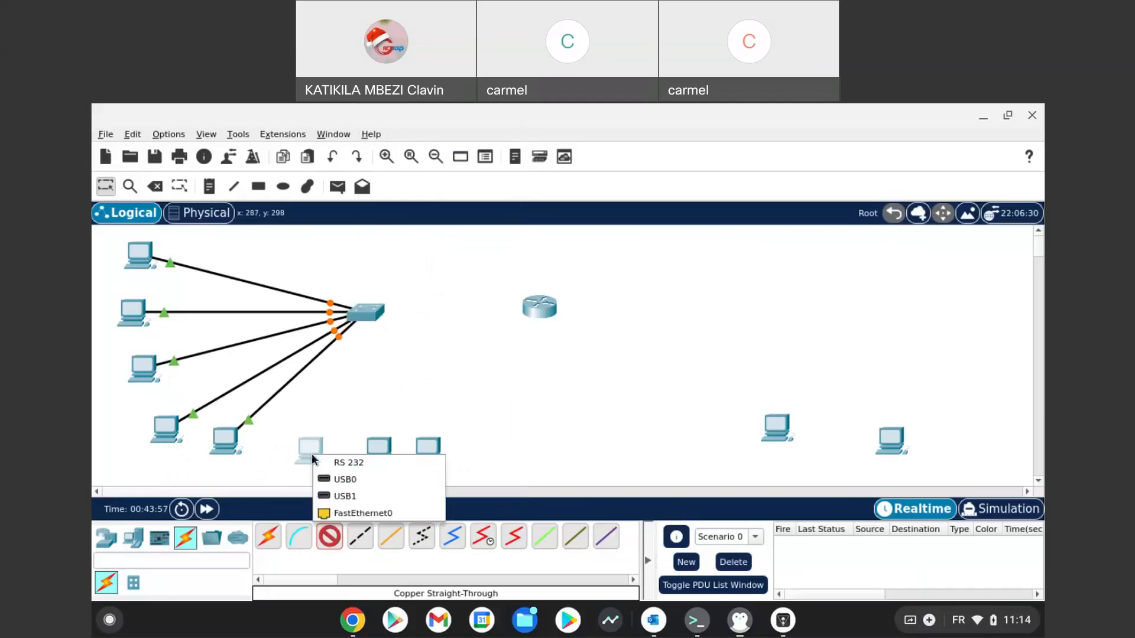
{"action": "left_click", "coordinate": [367, 514]}
{"action": "left_click", "coordinate": [364, 312]}
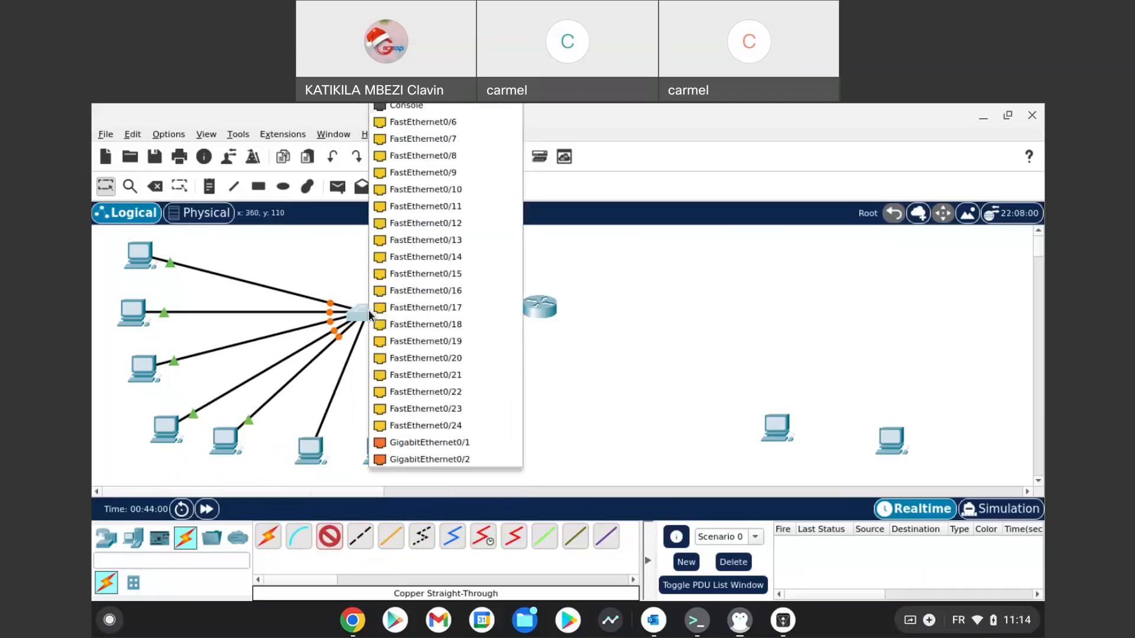
{"action": "left_click", "coordinate": [438, 121]}
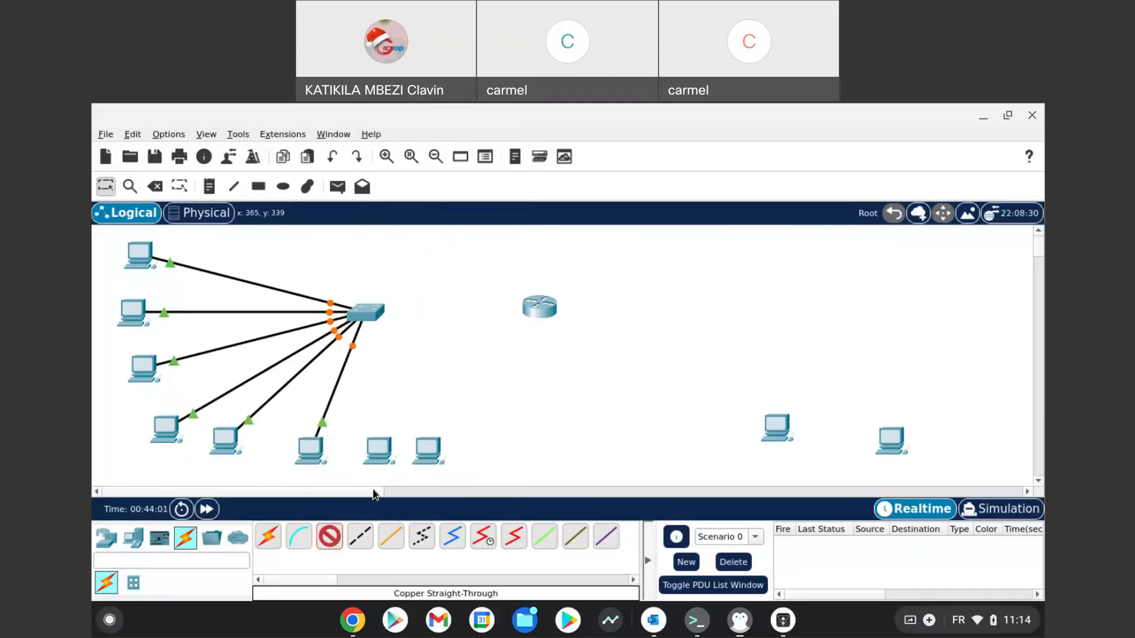
- Connect the seventh PC's FastEthernet0 to the switch's FastEthernet0/7 with a Copper Straight-Through cable
{"action": "left_click", "coordinate": [379, 452]}
{"action": "left_click", "coordinate": [414, 508]}
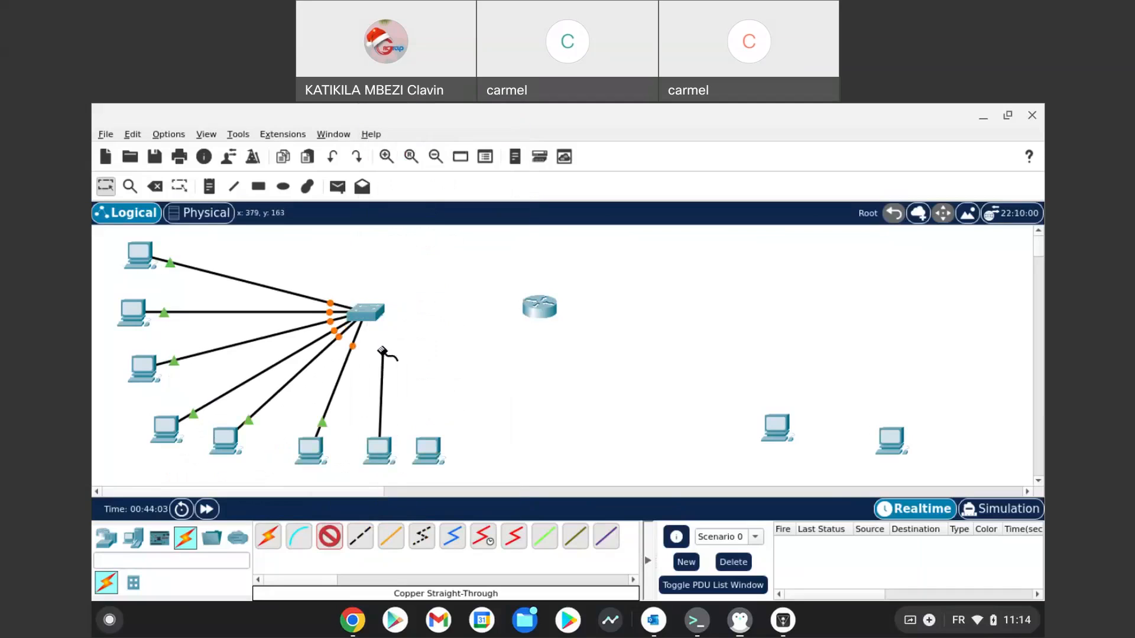
{"action": "left_click", "coordinate": [370, 318]}
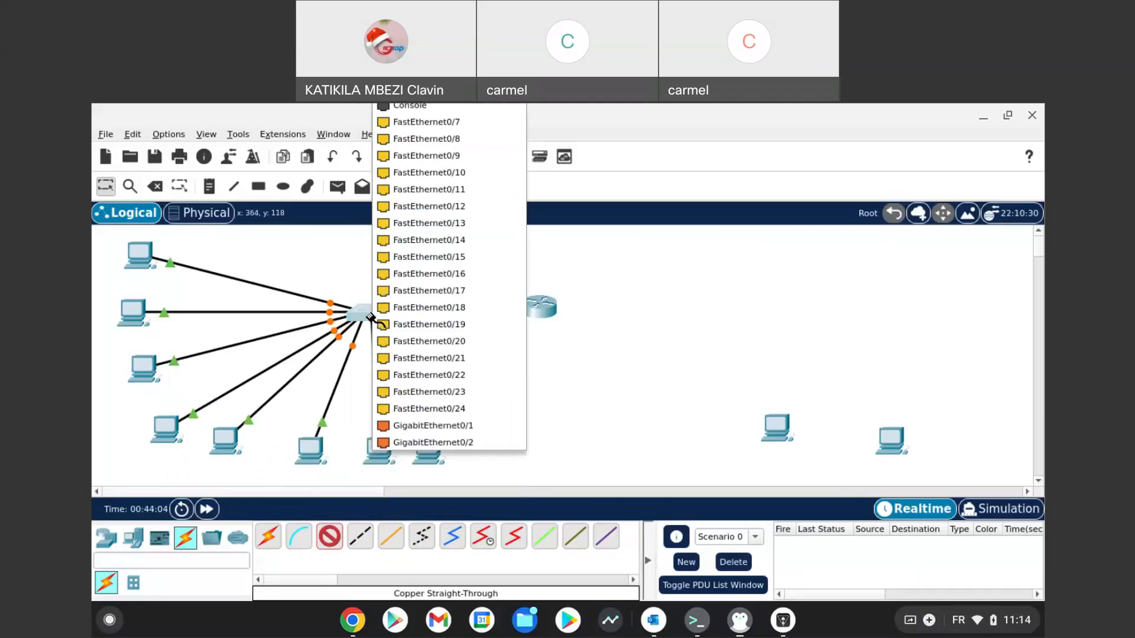
{"action": "left_click", "coordinate": [438, 123]}
- Connect the eighth PC's FastEthernet0 to the switch's FastEthernet0/8 with a Copper Straight-Through cable
{"action": "left_click", "coordinate": [439, 449]}
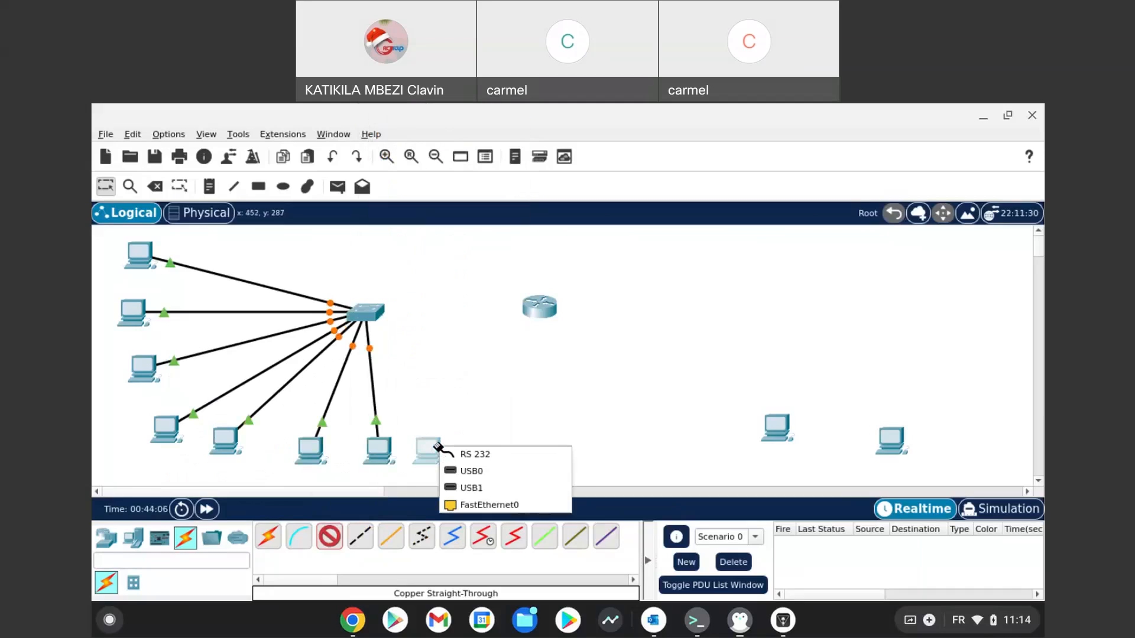
{"action": "left_click", "coordinate": [464, 504]}
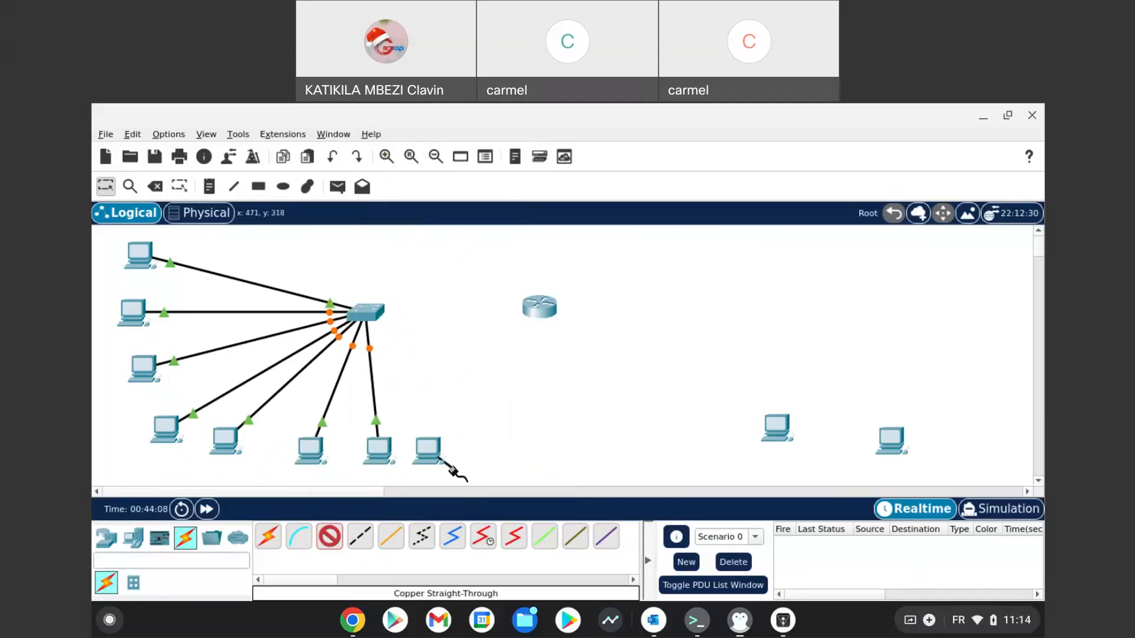
{"action": "left_click", "coordinate": [368, 314]}
{"action": "left_click", "coordinate": [432, 129]}
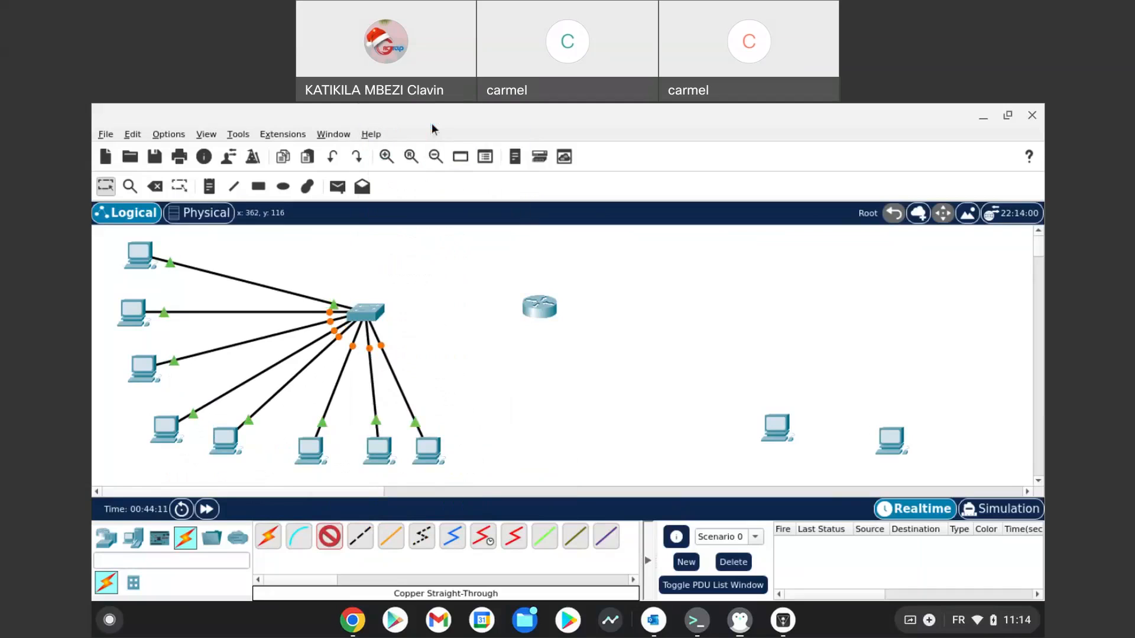
{"action": "left_click", "coordinate": [369, 312]}
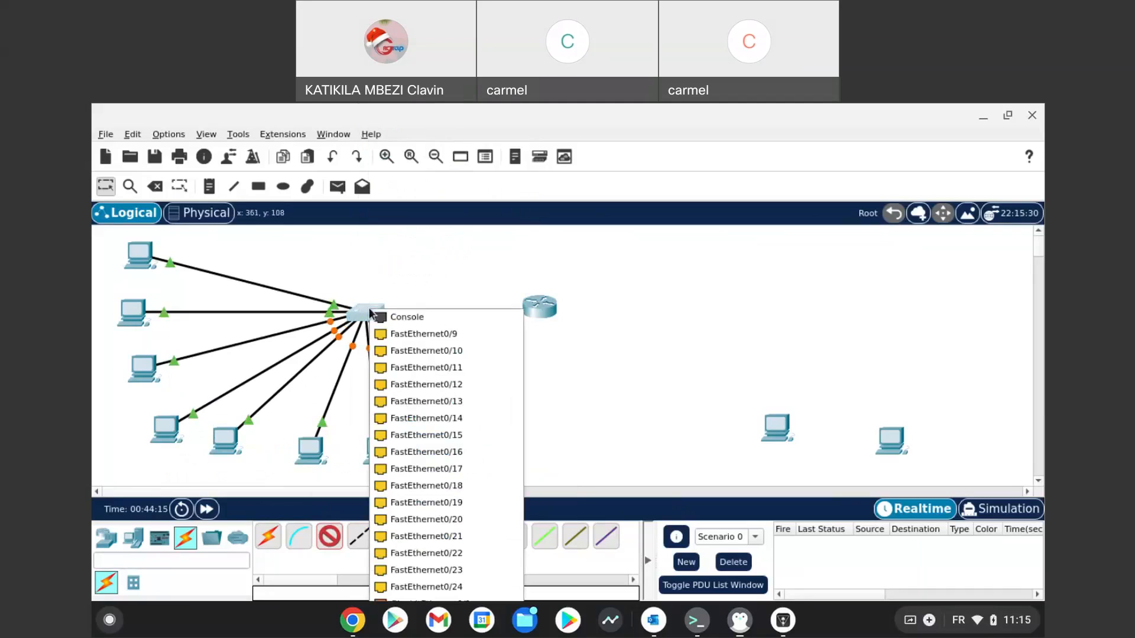
{"action": "left_click", "coordinate": [805, 407]}
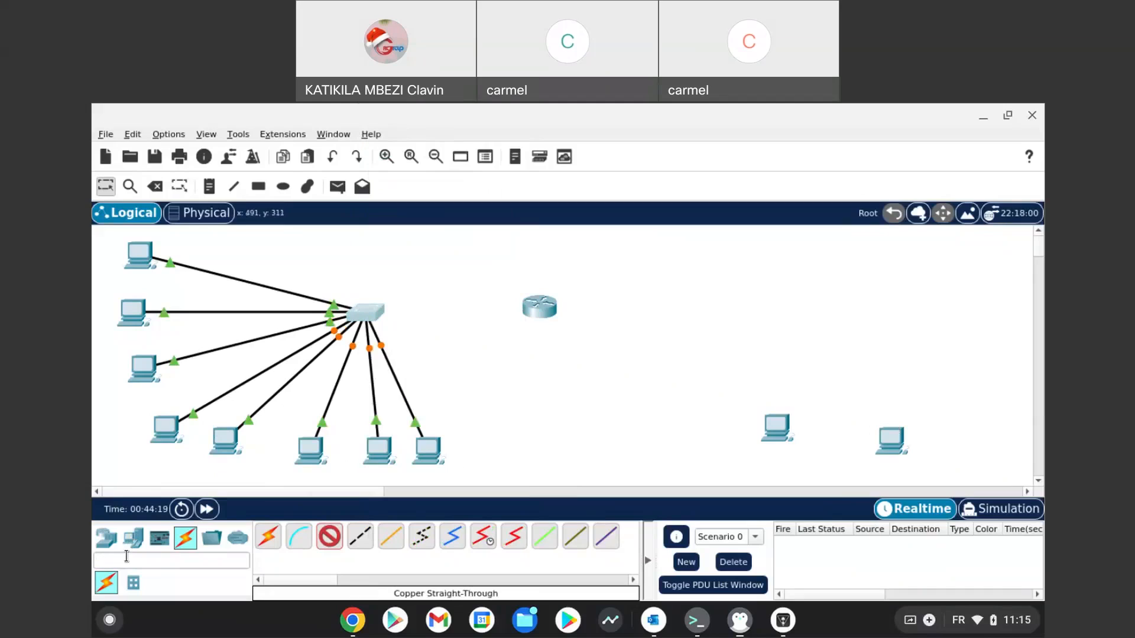
- Place a Server-PT above the two unconnected PCs and move the nearer of those PCs to just above the other
{"action": "left_click", "coordinate": [133, 539]}
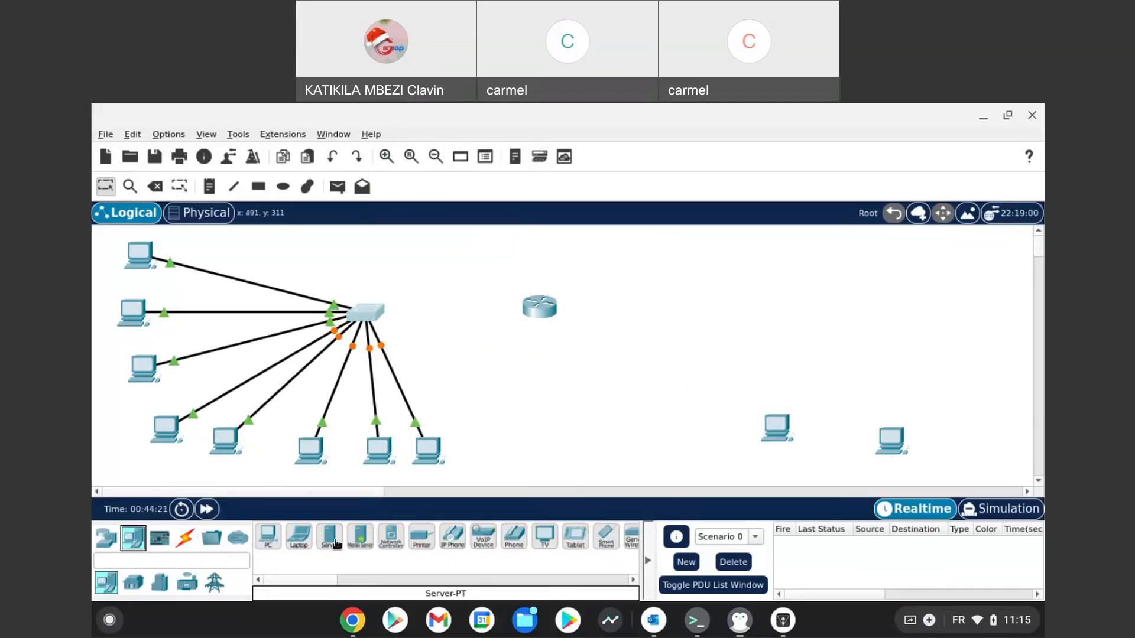
{"action": "left_click", "coordinate": [331, 543]}
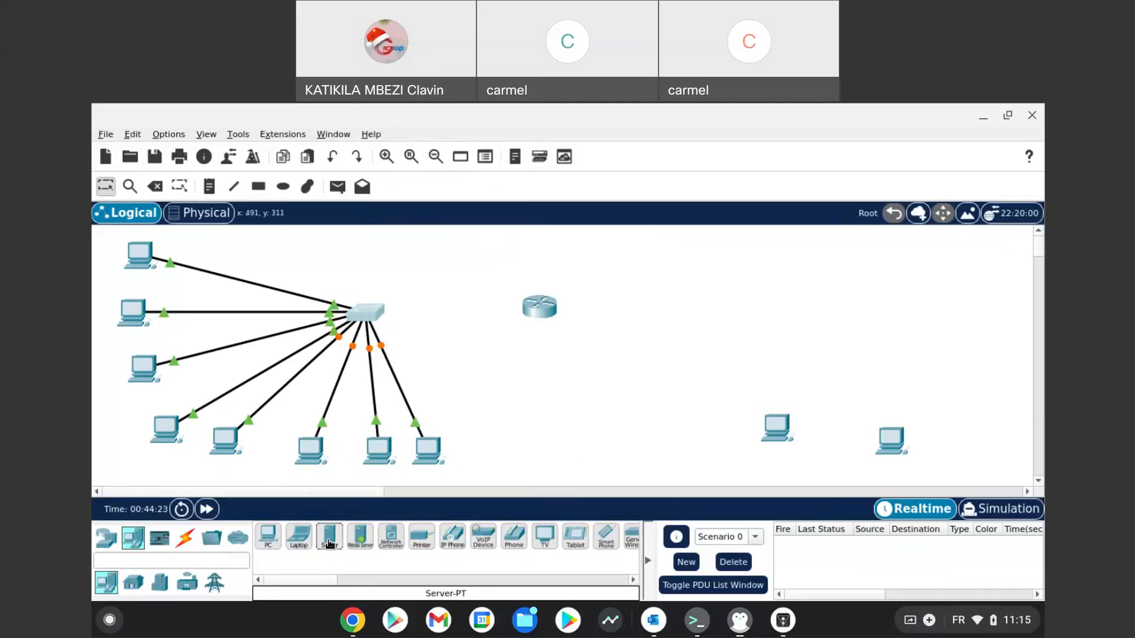
{"action": "left_click", "coordinate": [786, 252]}
{"action": "left_click_drag", "start_coordinate": [777, 429], "coordinate": [915, 362]}
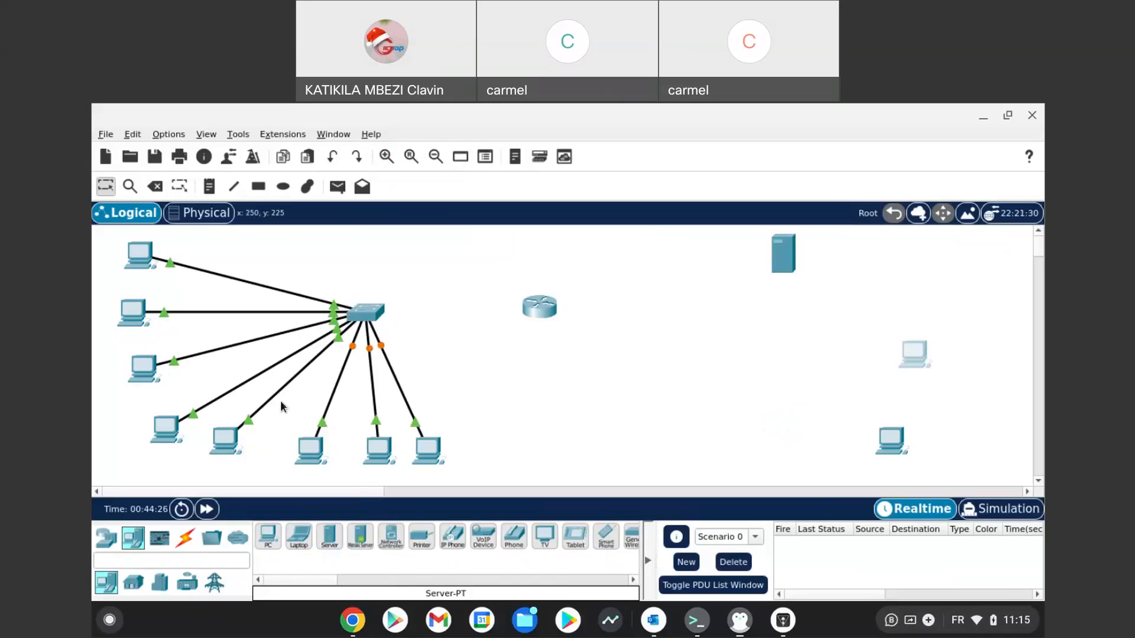
- Connect the switch's GigabitEthernet0/1 to the router's GigabitEthernet0/0/1 with a Copper Straight-Through cable
{"action": "left_click", "coordinate": [186, 537]}
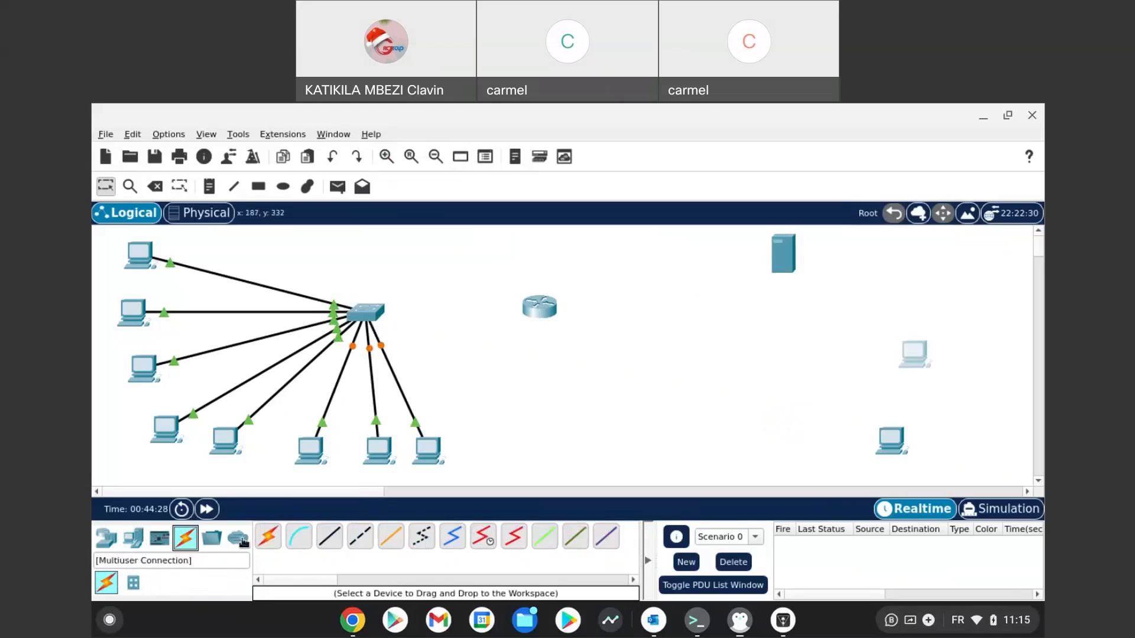
{"action": "left_click", "coordinate": [329, 537]}
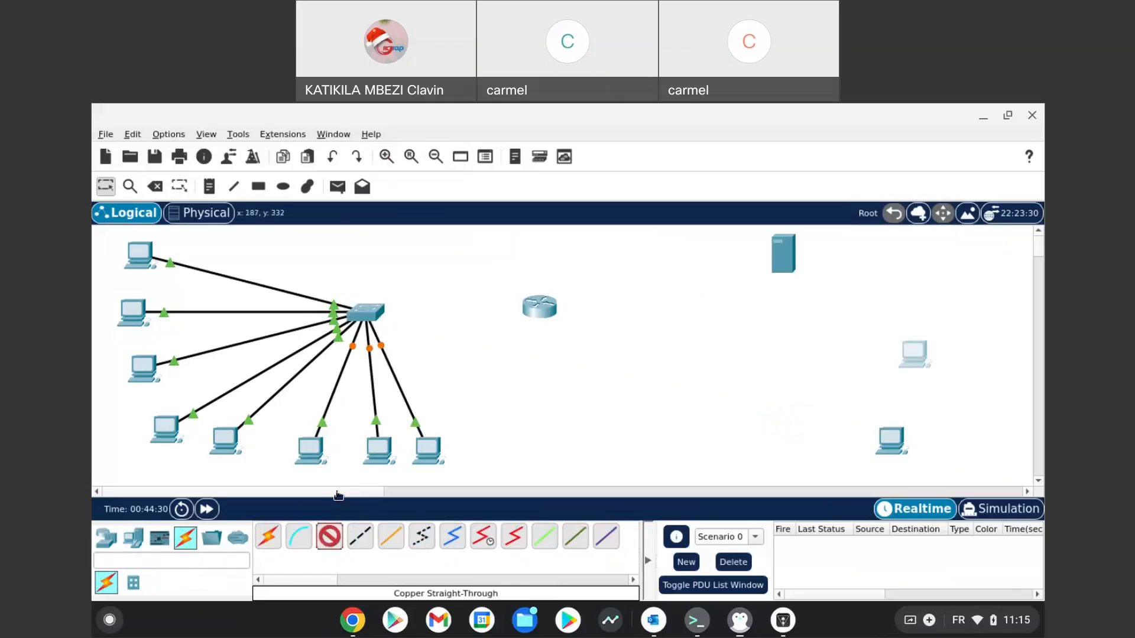
{"action": "left_click", "coordinate": [366, 311]}
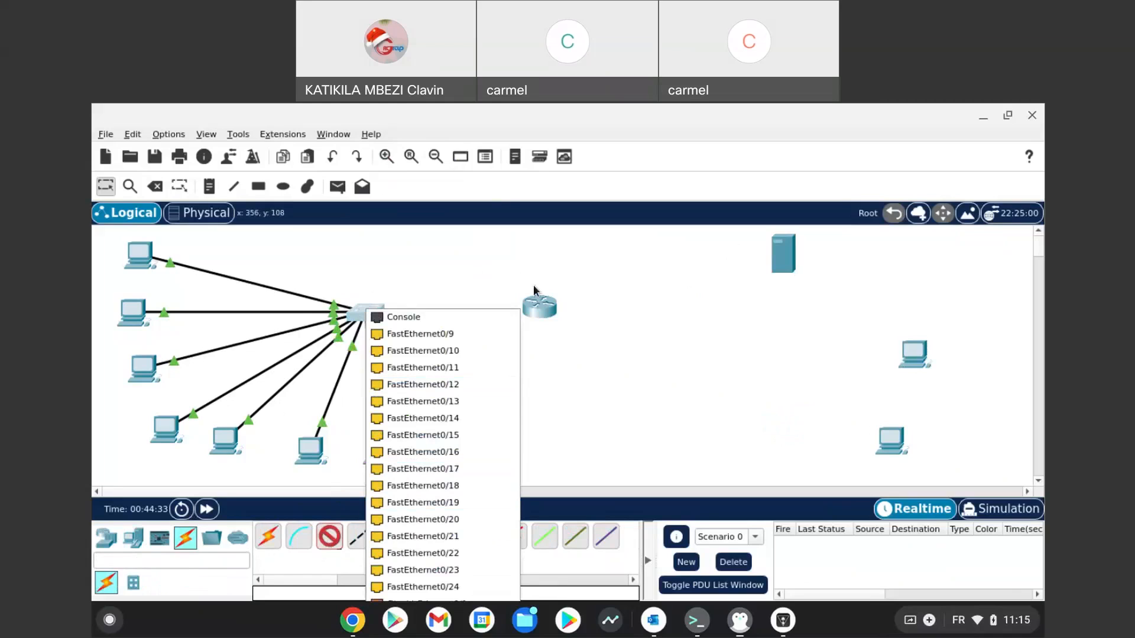
{"action": "left_click", "coordinate": [561, 331]}
{"action": "scroll", "coordinate": [567, 338], "scroll_direction": "down", "scroll_amount": 4}
{"action": "scroll", "coordinate": [568, 337], "scroll_direction": "up", "scroll_amount": 3}
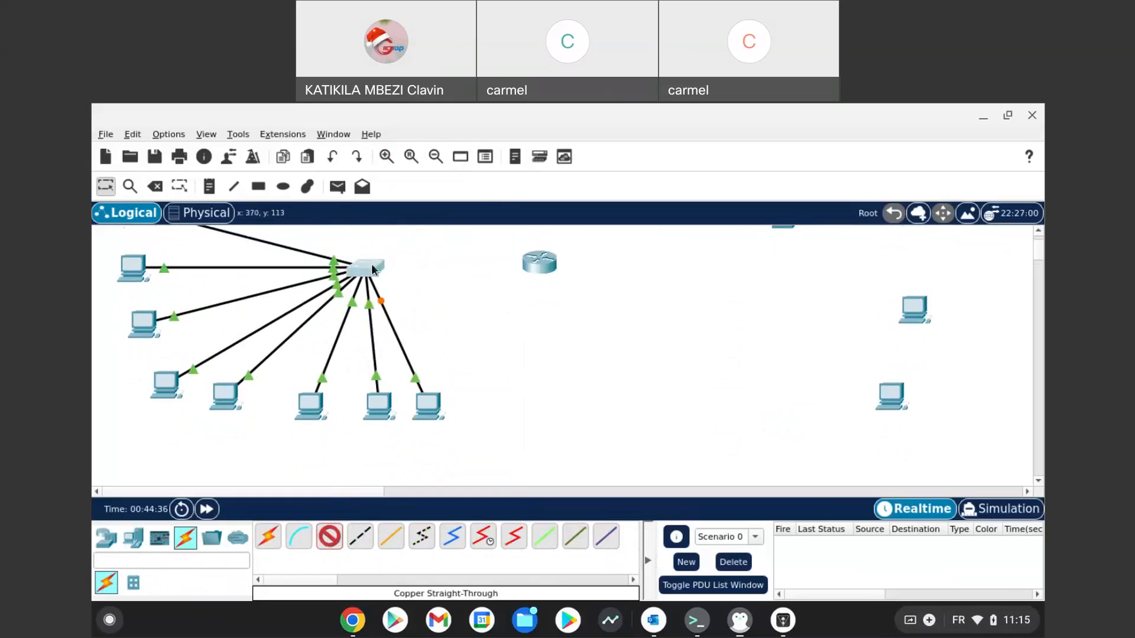
{"action": "left_click", "coordinate": [372, 266]}
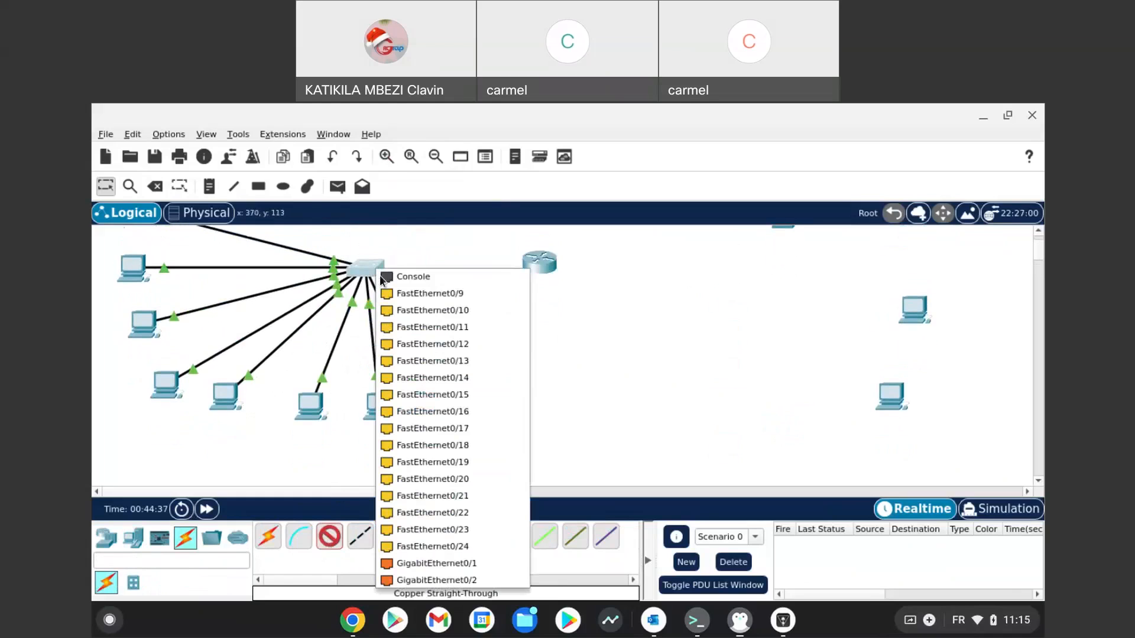
{"action": "left_click", "coordinate": [449, 563]}
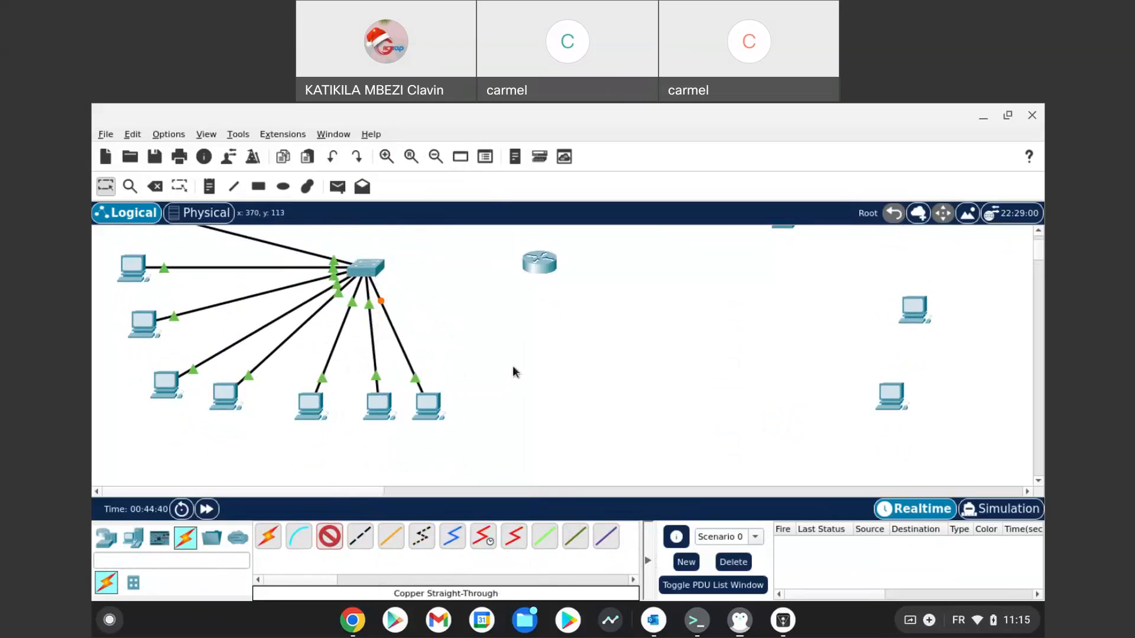
{"action": "left_click", "coordinate": [541, 260]}
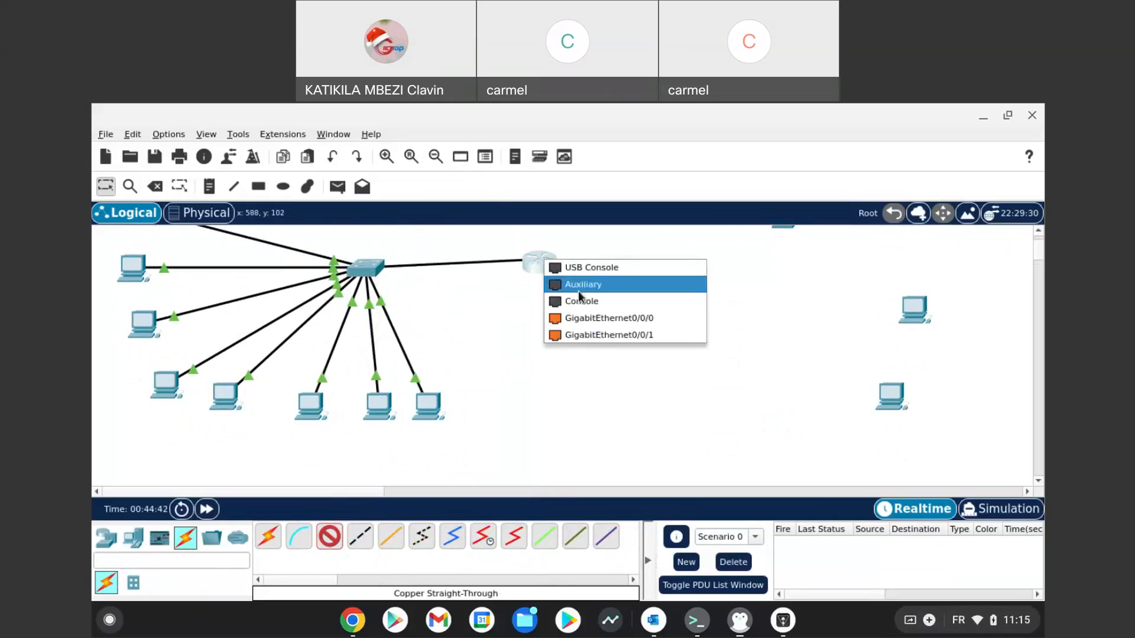
{"action": "left_click", "coordinate": [588, 335]}
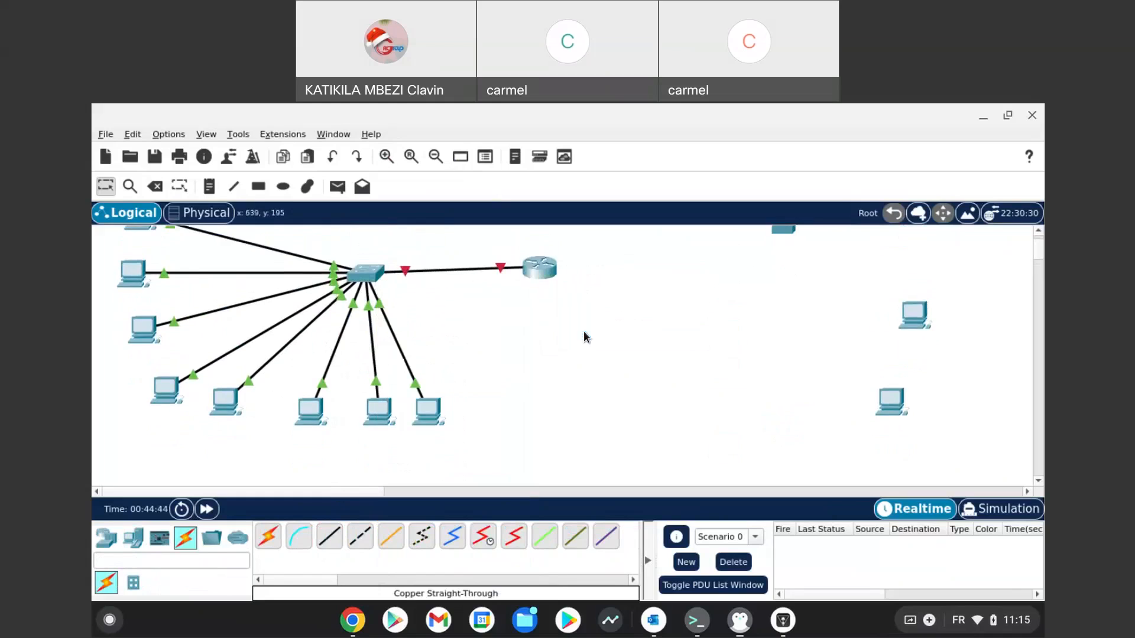
{"action": "scroll", "coordinate": [585, 337], "scroll_direction": "up", "scroll_amount": 1}
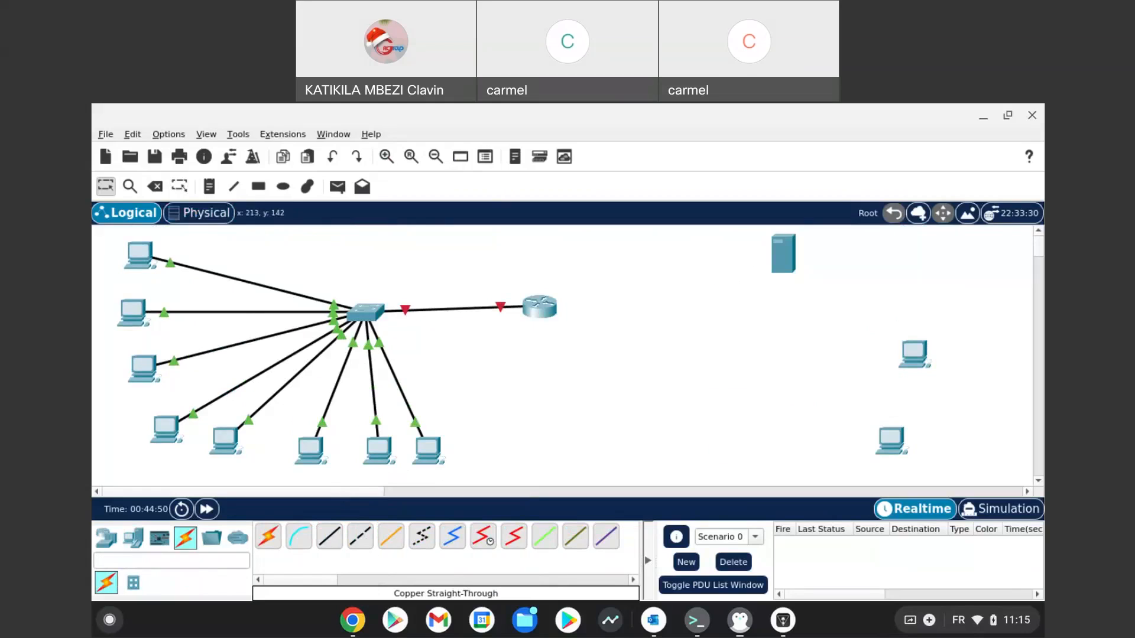
{"action": "left_click", "coordinate": [146, 544]}
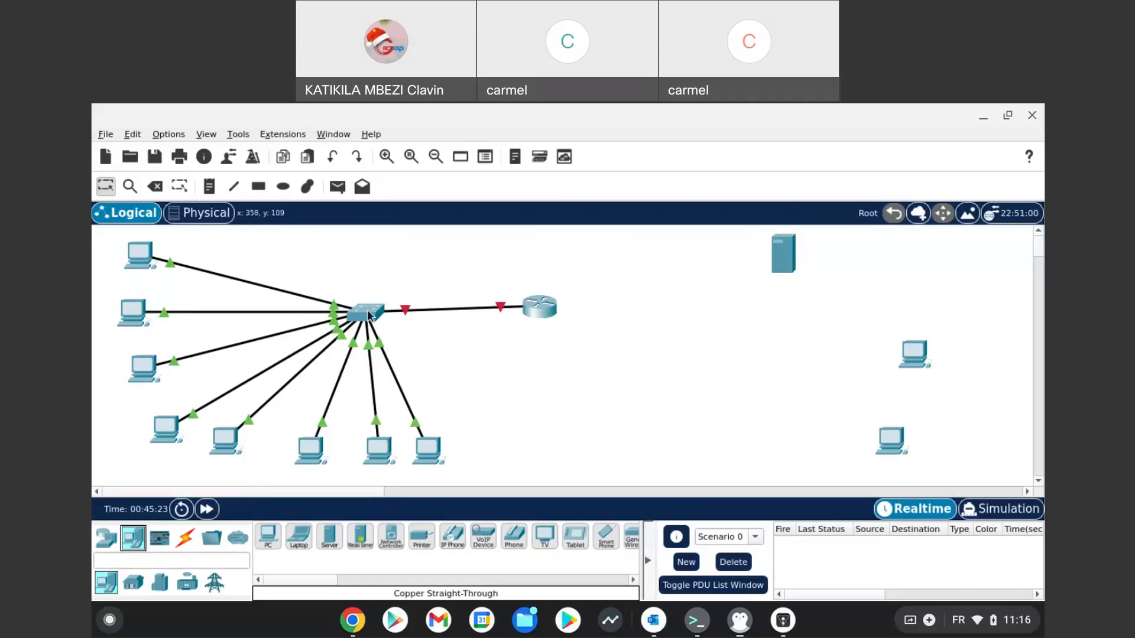
- Connect the router's GigabitEthernet0/0/0 to the server's FastEthernet0 with a Copper Cross-Over cable
{"action": "mouse_move", "coordinate": [368, 315]}
{"action": "mouse_move", "coordinate": [792, 265]}
{"action": "left_click", "coordinate": [185, 539]}
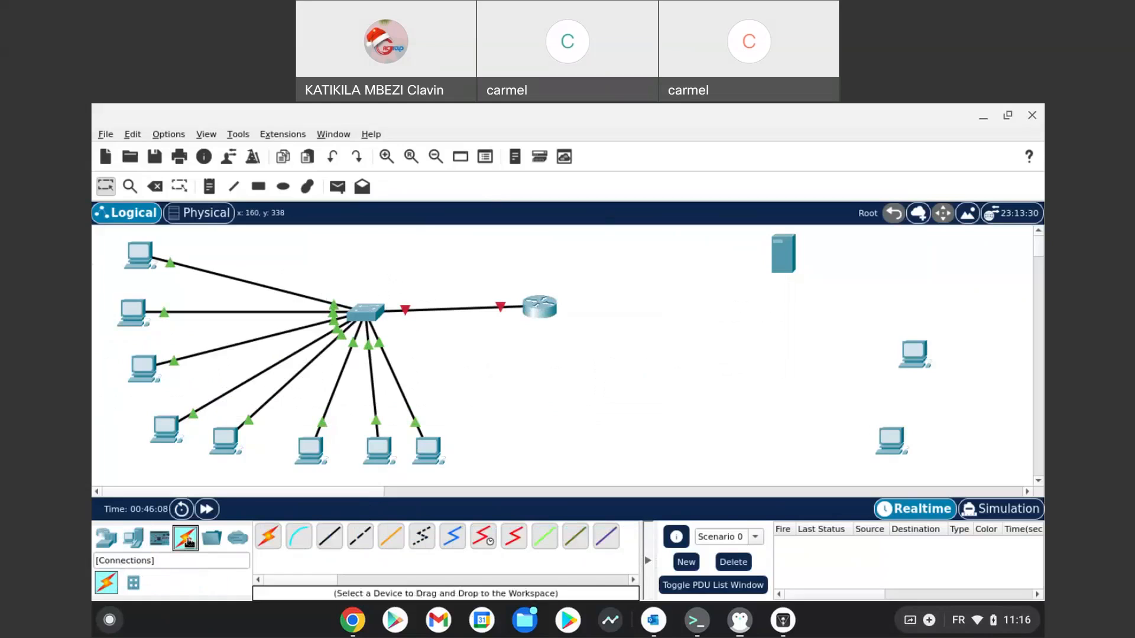
{"action": "left_click", "coordinate": [362, 538]}
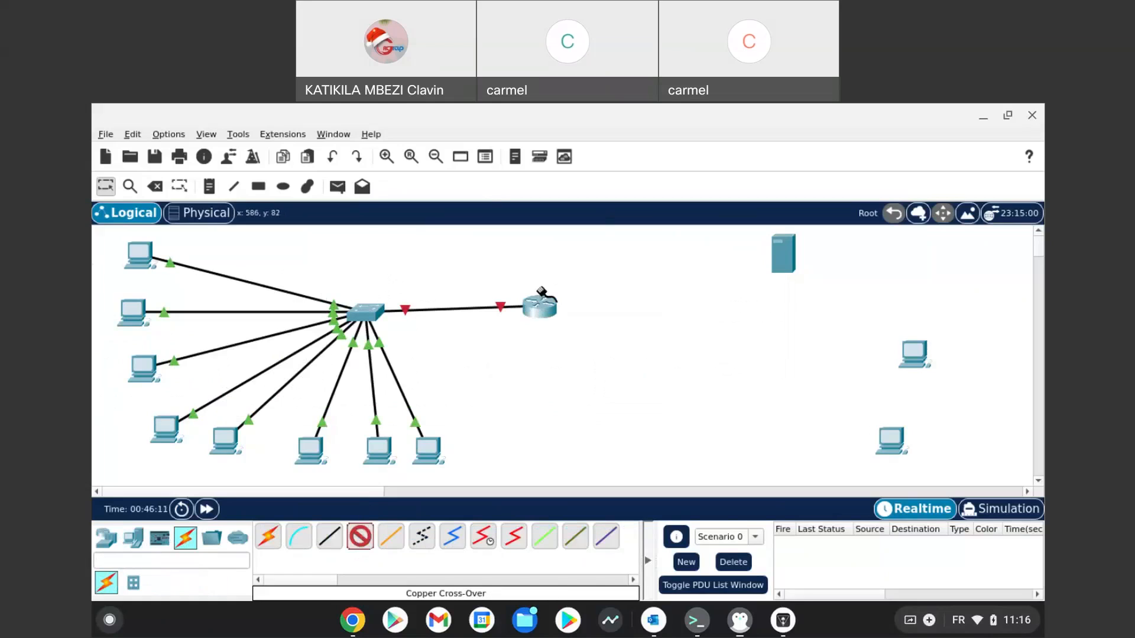
{"action": "left_click", "coordinate": [541, 305]}
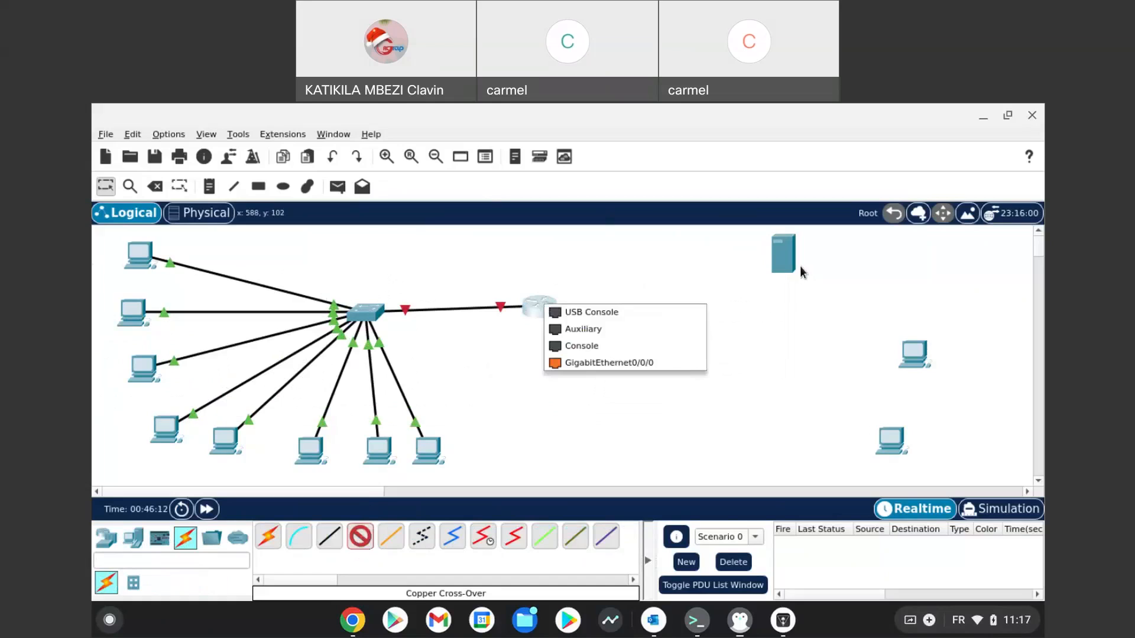
{"action": "left_click", "coordinate": [800, 267]}
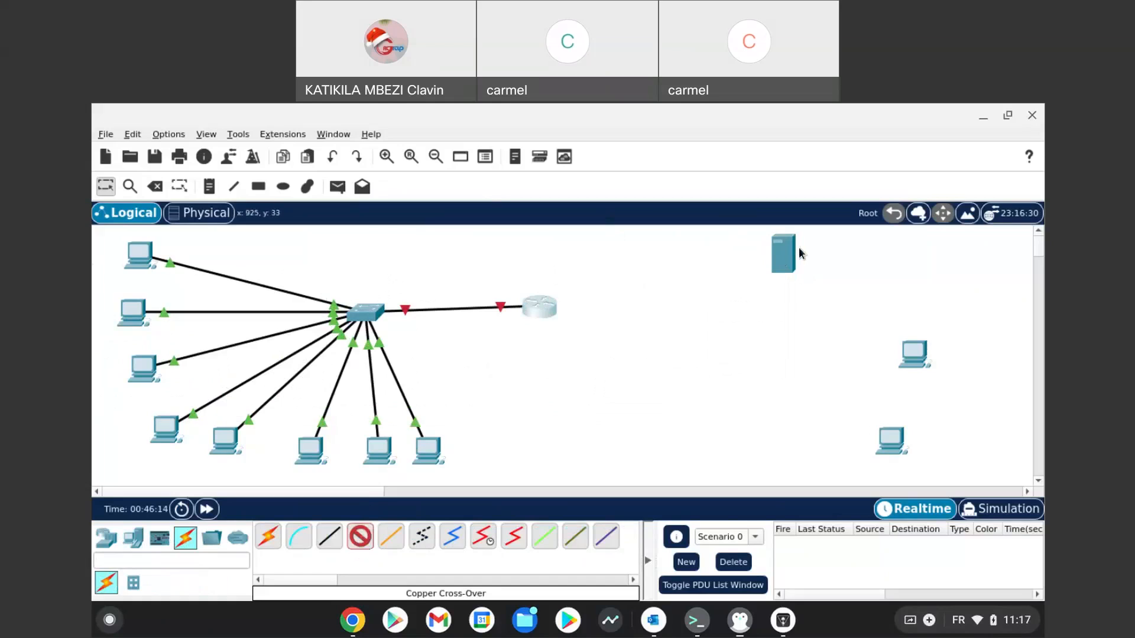
{"action": "left_click", "coordinate": [544, 303]}
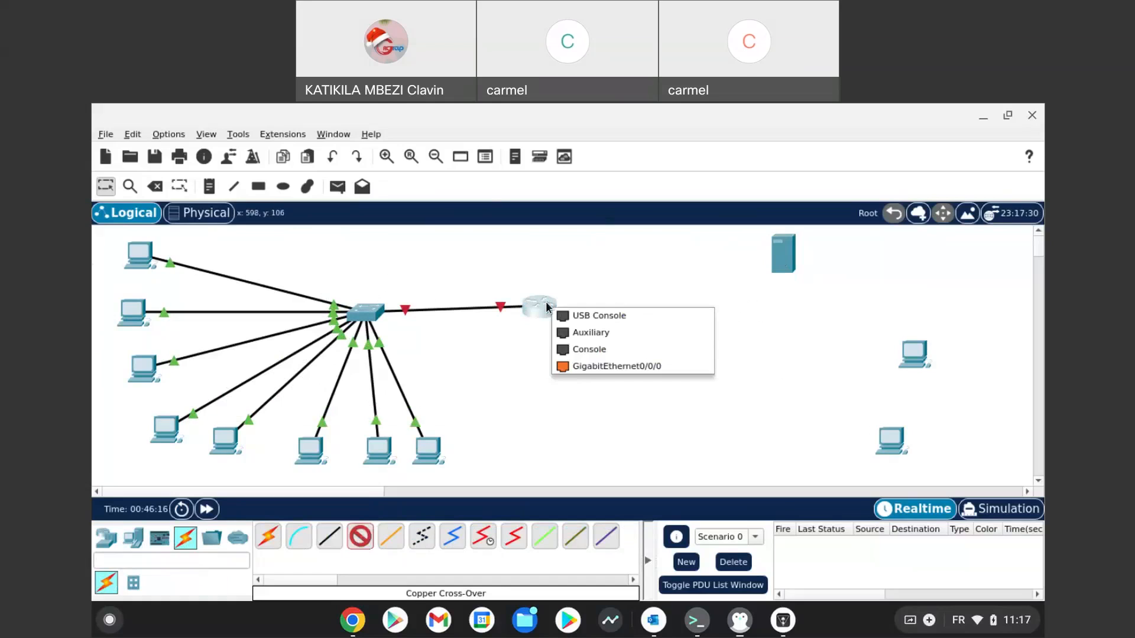
{"action": "left_click", "coordinate": [610, 367]}
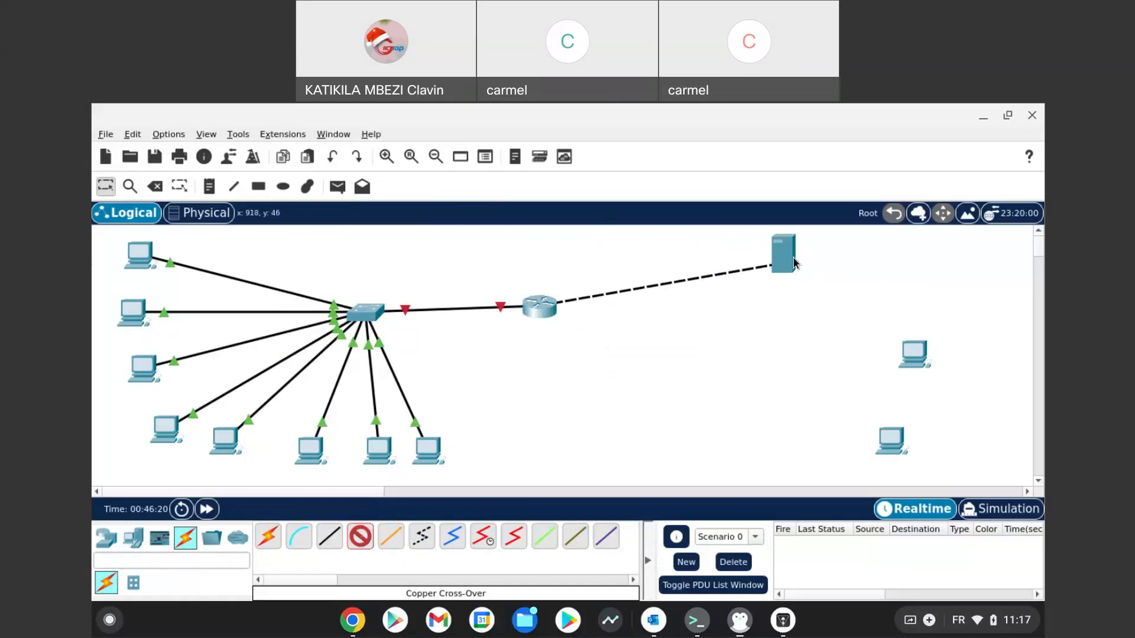
{"action": "left_click", "coordinate": [796, 262]}
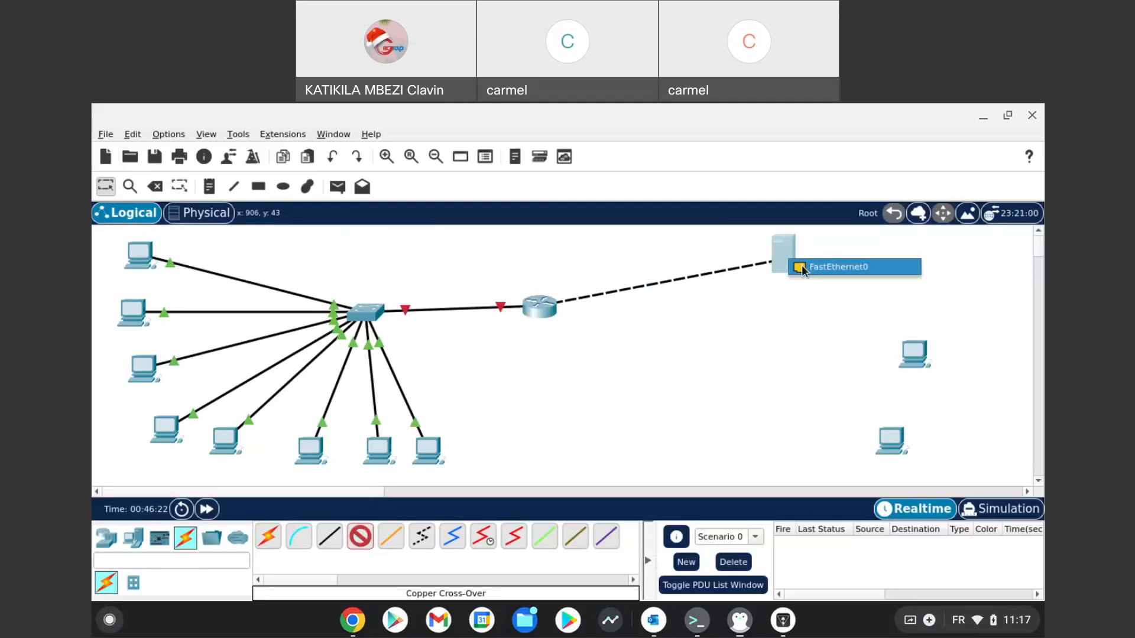
{"action": "left_click", "coordinate": [803, 269]}
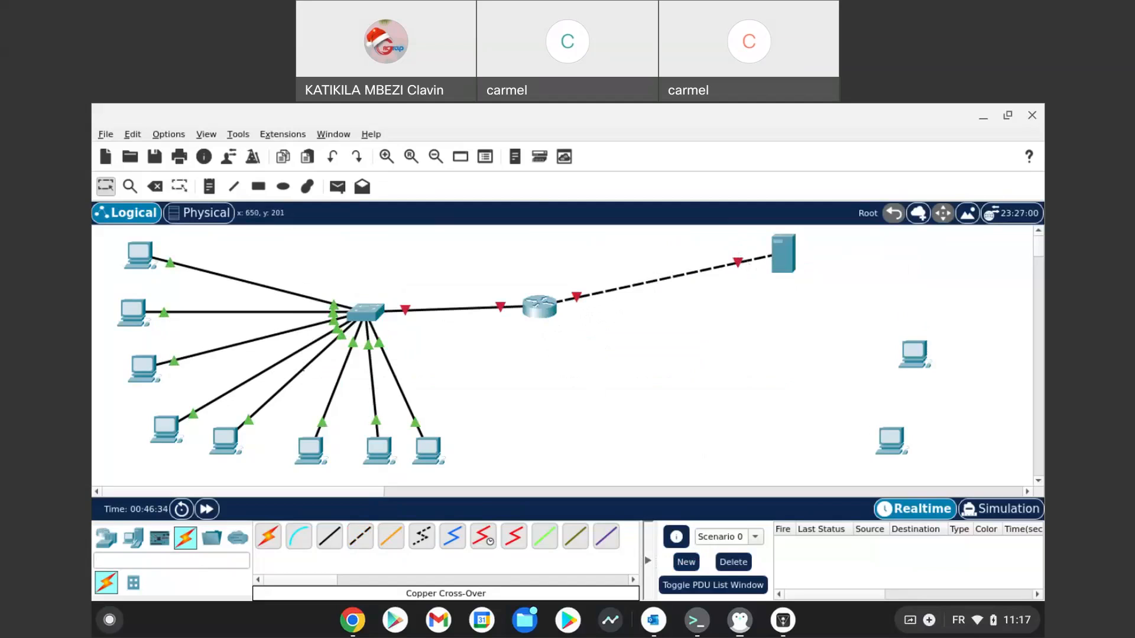
- Add a note reading 192.168.10.0/24 above the switch
{"action": "left_click", "coordinate": [205, 189]}
{"action": "left_click", "coordinate": [319, 249]}
{"action": "type", "text": "1"}
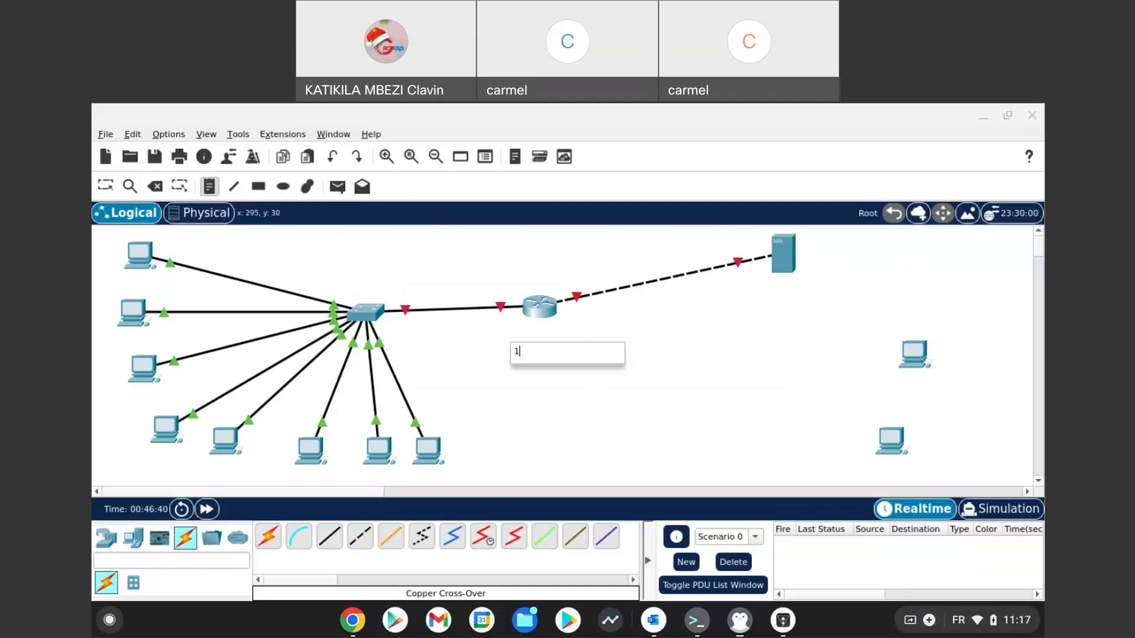
{"action": "type", "text": "92.168.10.0/24"}
{"action": "key", "text": "Return"}
- Add a note reading 192.168.20.0/24 below the link between the router and the server
{"action": "type", "text": "192.168"}
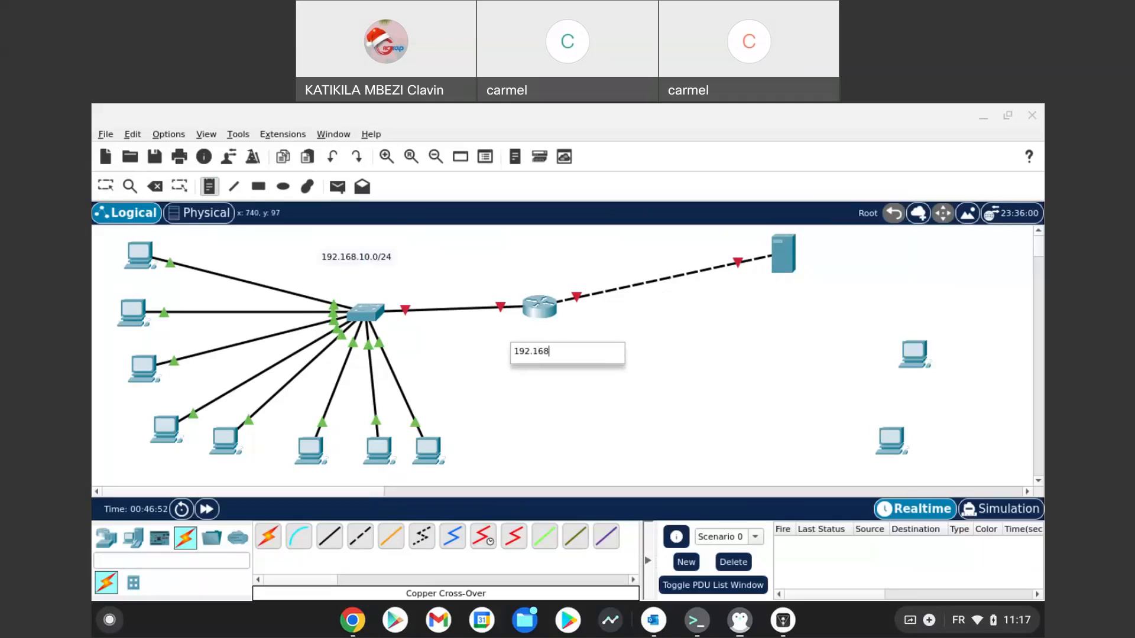
{"action": "type", "text": ".20.0/24"}
{"action": "left_click", "coordinate": [109, 188]}
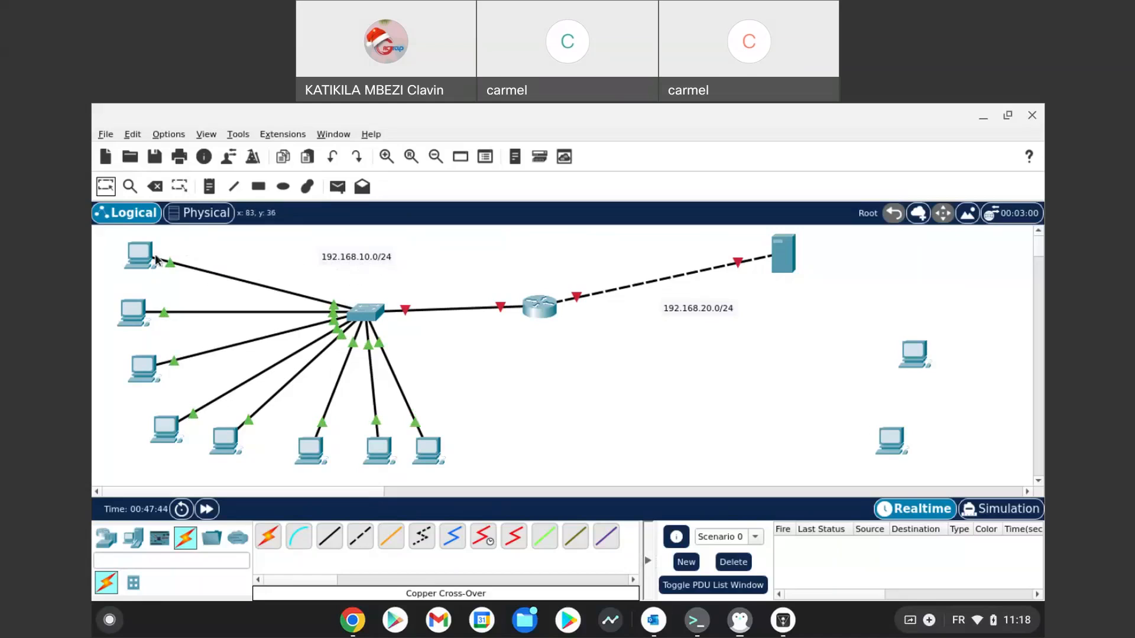
- Give the topmost PC on the switch the static IPv4 address 192.168.10.1 with subnet mask 255.255.255.0
{"action": "mouse_move", "coordinate": [436, 448]}
{"action": "left_click", "coordinate": [149, 258]}
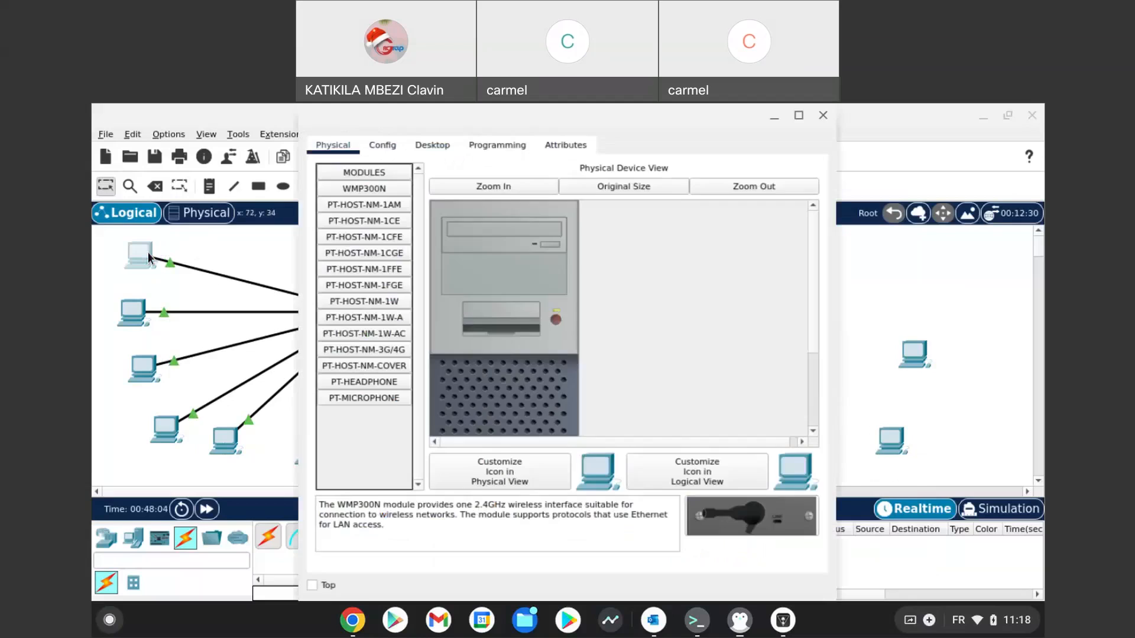
{"action": "left_click", "coordinate": [436, 152]}
{"action": "left_click", "coordinate": [387, 230]}
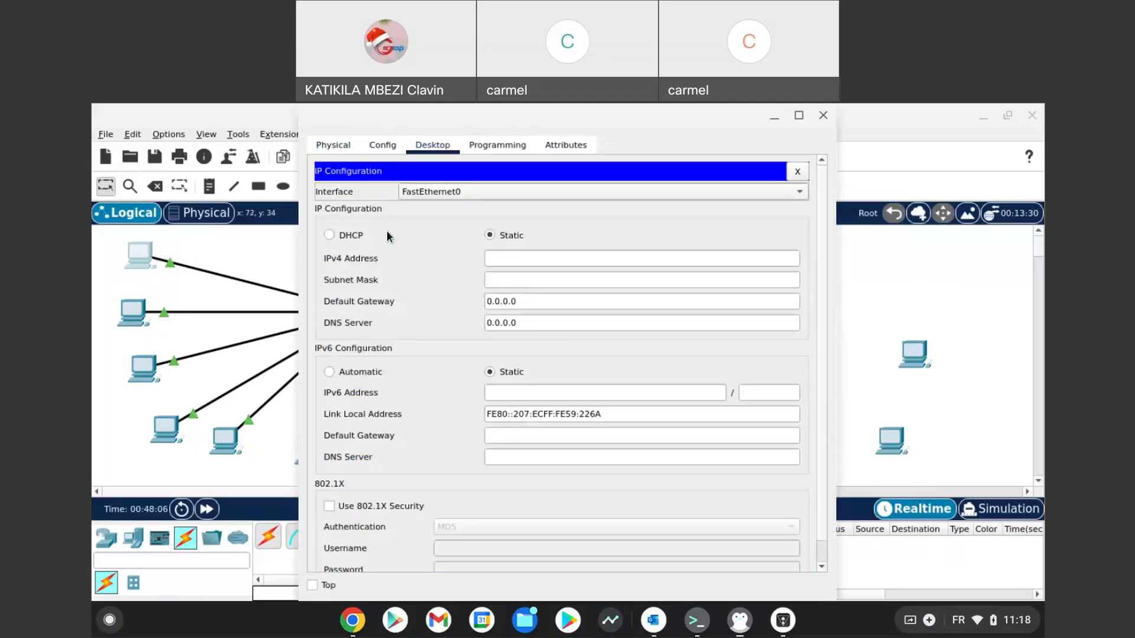
{"action": "left_click", "coordinate": [518, 258]}
{"action": "type", "text": "1"}
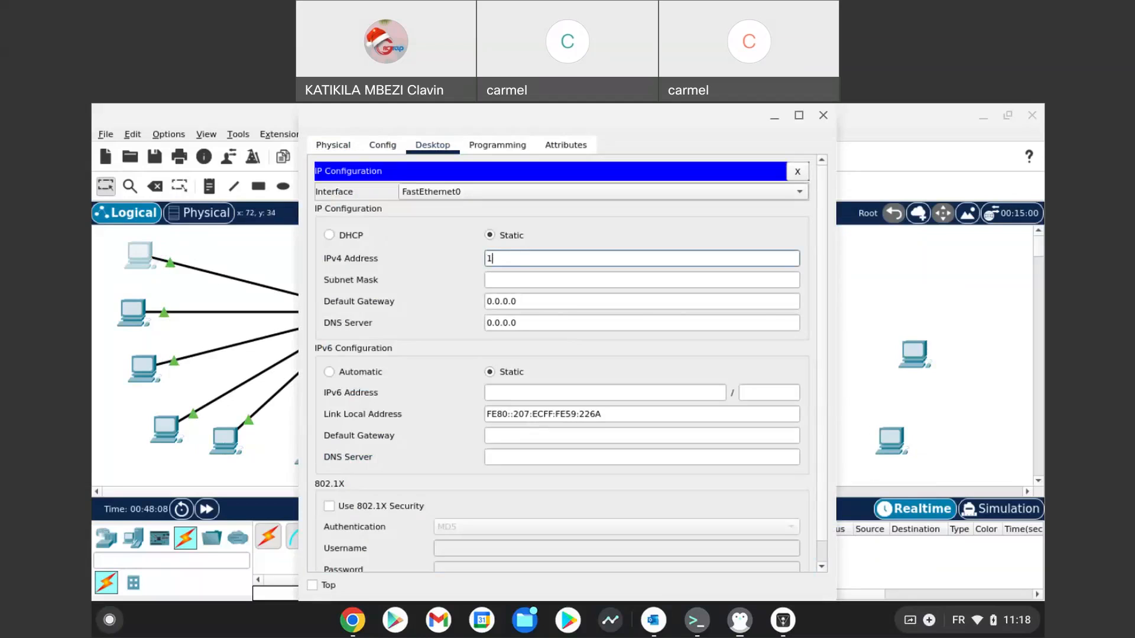
{"action": "type", "text": "92.168.10.1"}
{"action": "left_click", "coordinate": [616, 279]}
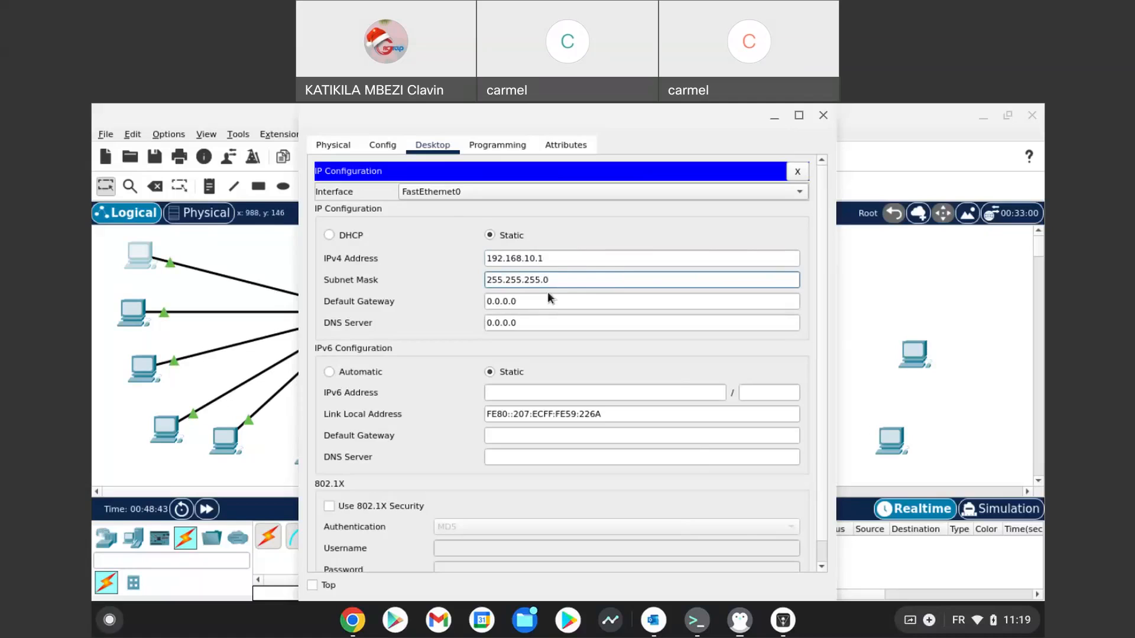
{"action": "left_click", "coordinate": [271, 253]}
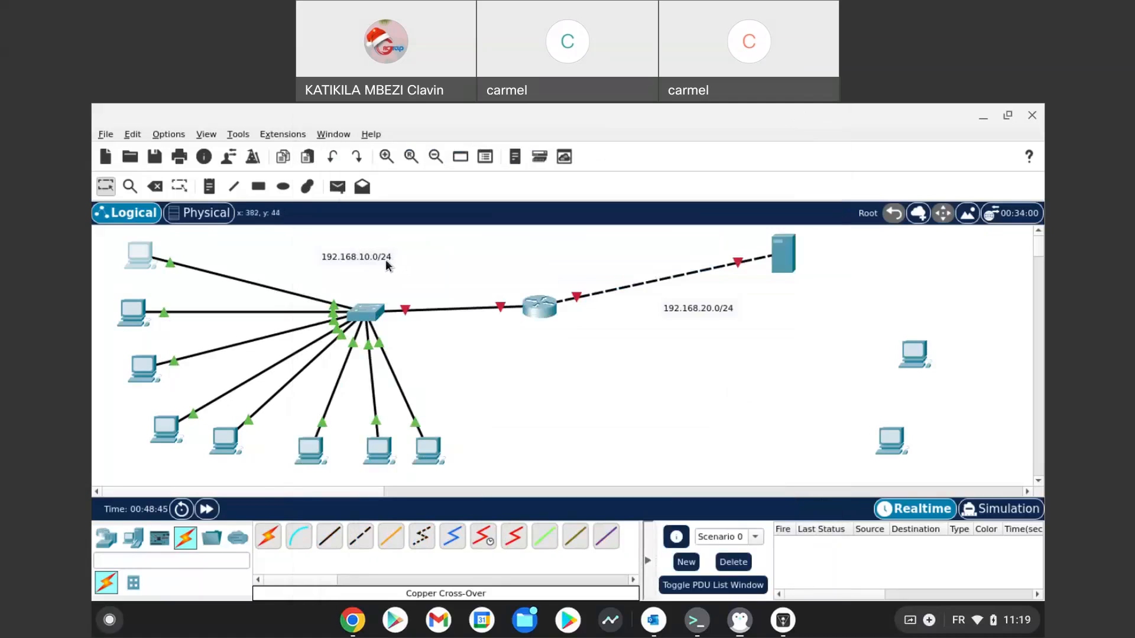
{"action": "key", "text": "alt+Tab"}
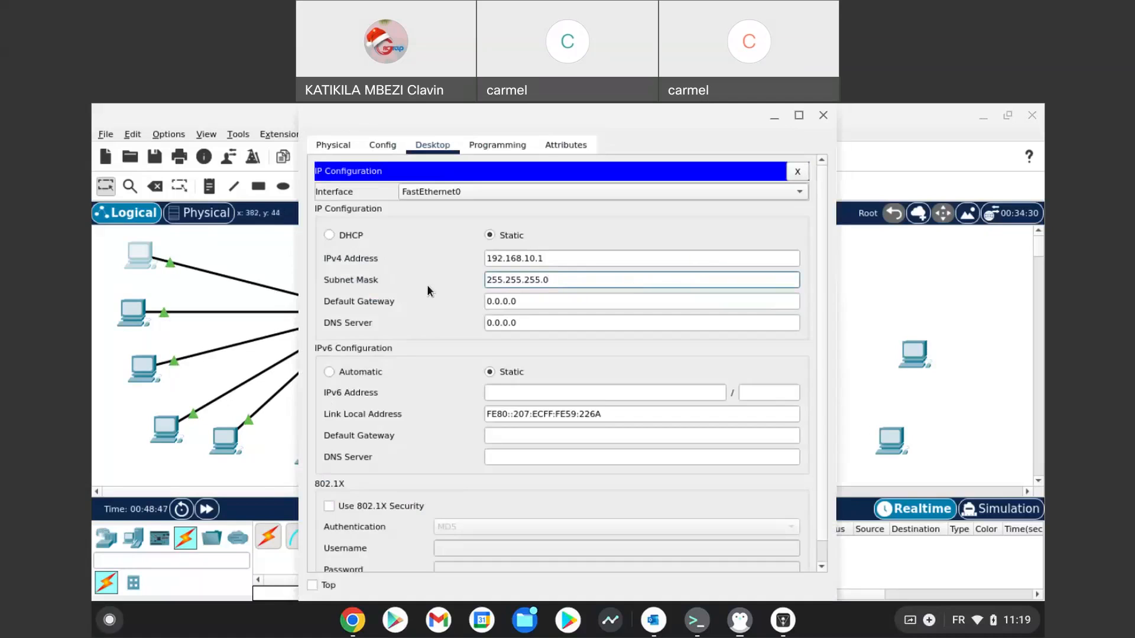
{"action": "key", "text": "Tab"}
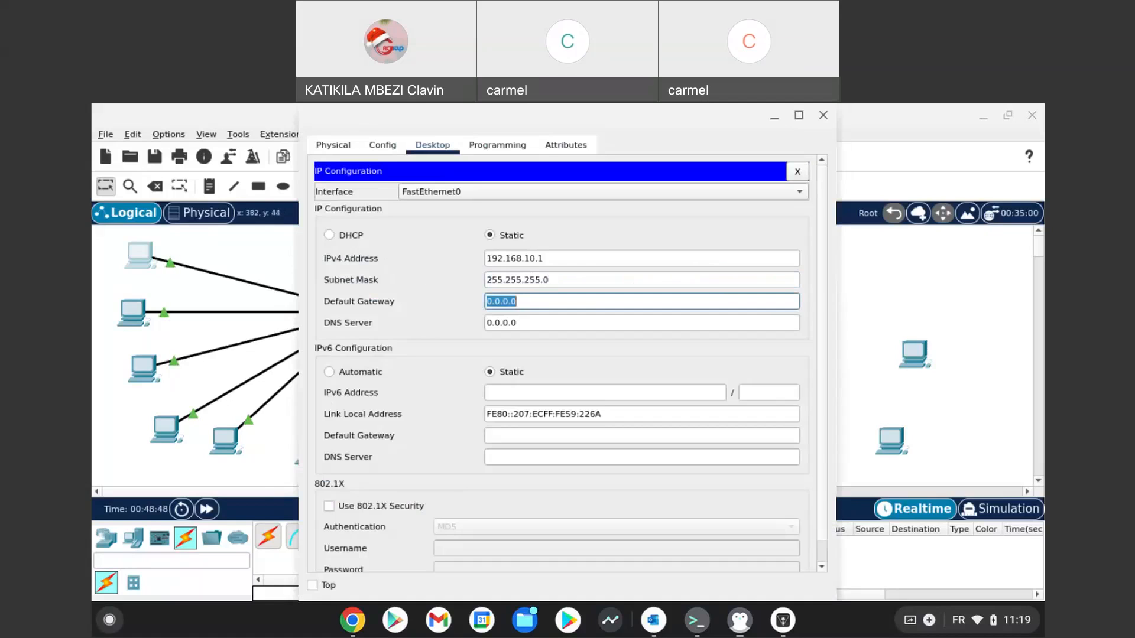
{"action": "left_click", "coordinate": [825, 114]}
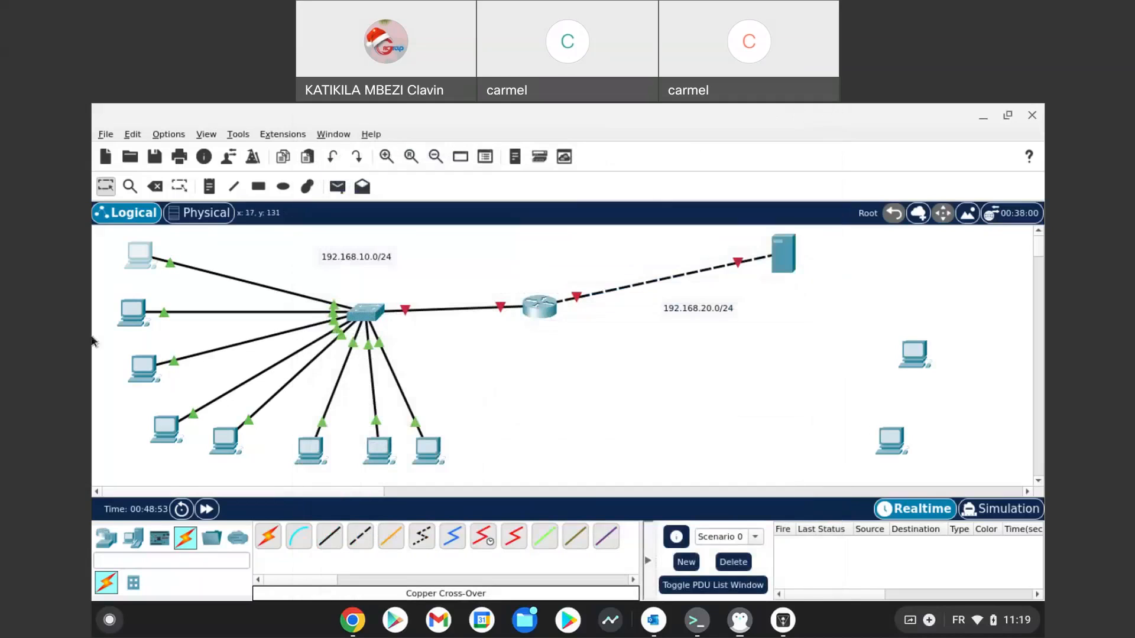
- Give the second PC down the static IPv4 address 192.168.10.2 with subnet mask 255.255.255.0
{"action": "left_click", "coordinate": [131, 319]}
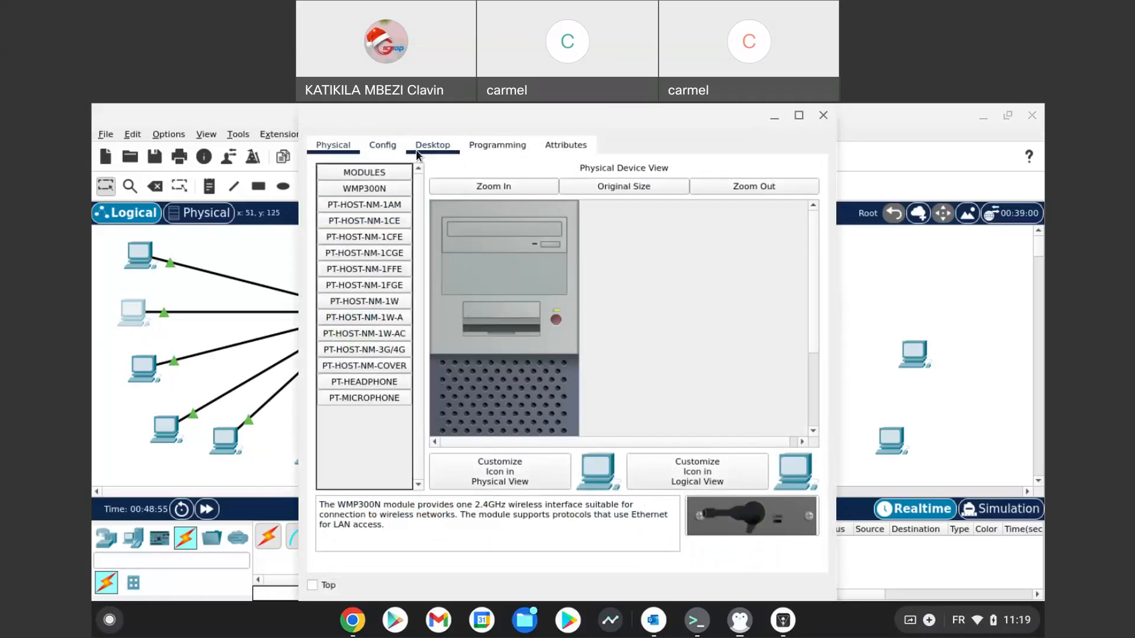
{"action": "left_click", "coordinate": [430, 148]}
{"action": "left_click", "coordinate": [360, 223]}
{"action": "left_click", "coordinate": [500, 255]}
{"action": "type", "text": "192.168"}
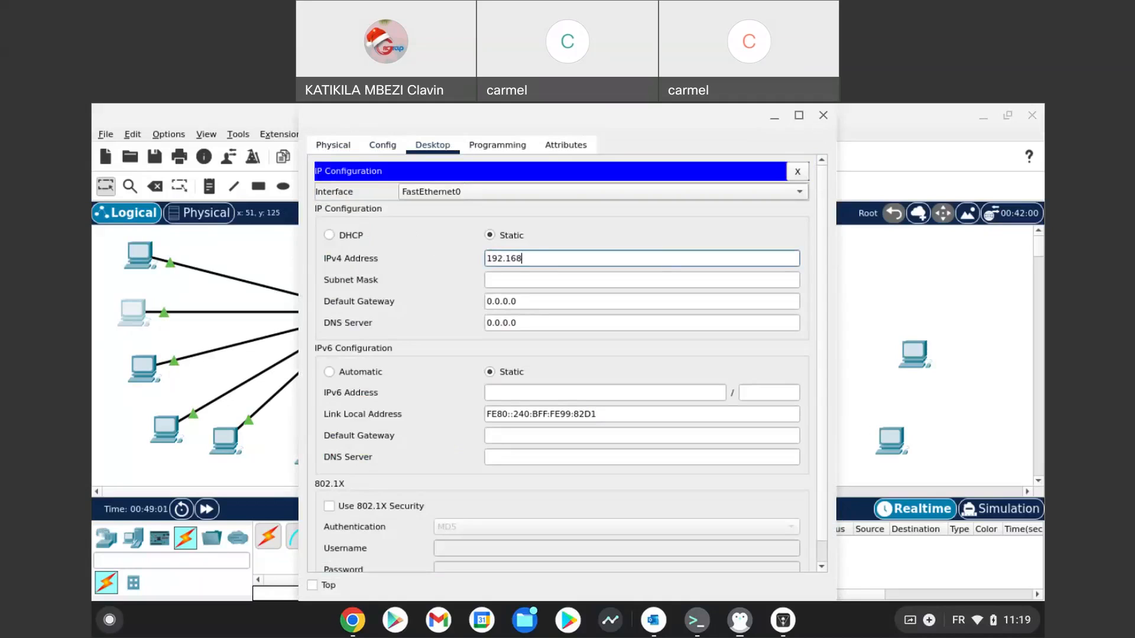
{"action": "type", "text": ".10.2"}
{"action": "key", "text": "Tab"}
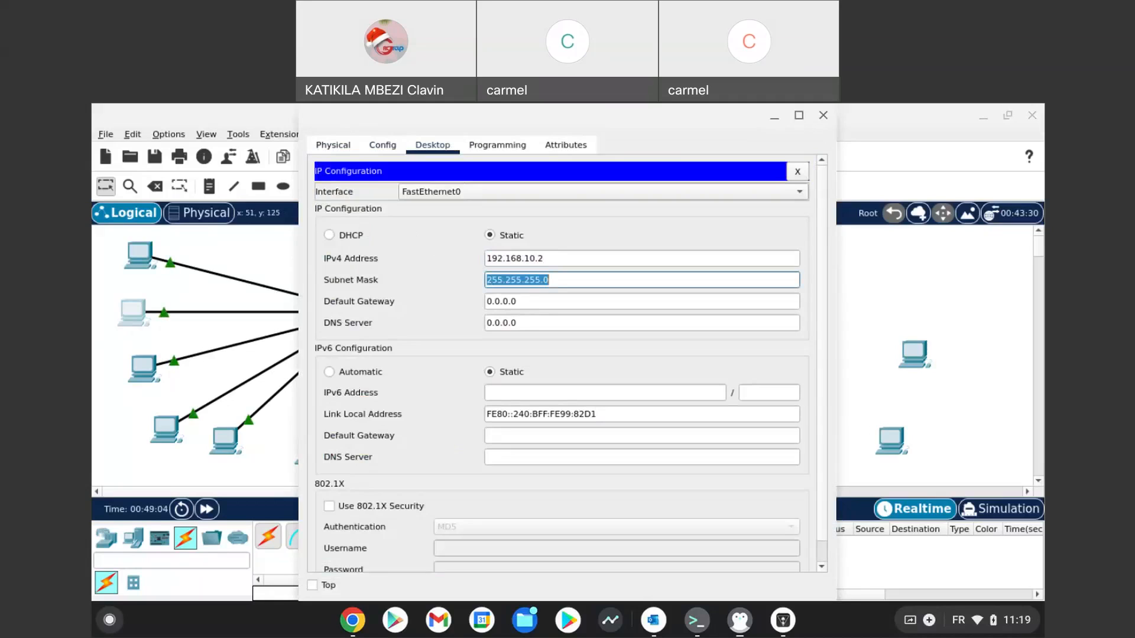
{"action": "key", "text": "Tab"}
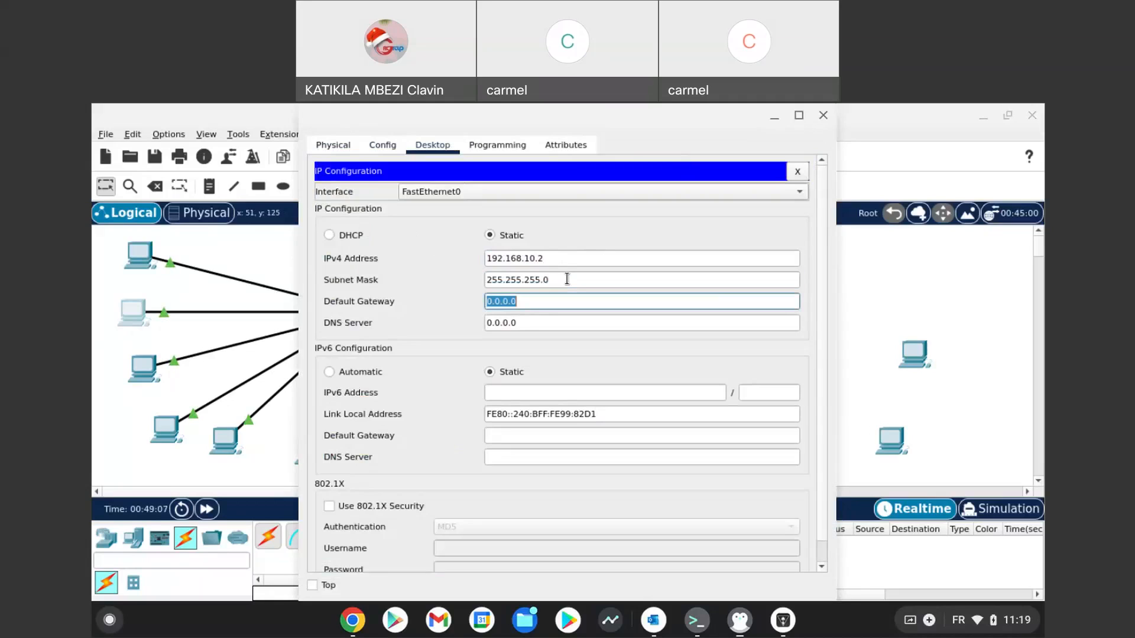
{"action": "left_click", "coordinate": [822, 116]}
- Give the third PC down the static IPv4 address 192.168.10.3 with subnet mask 255.255.255.0
{"action": "left_click", "coordinate": [132, 312]}
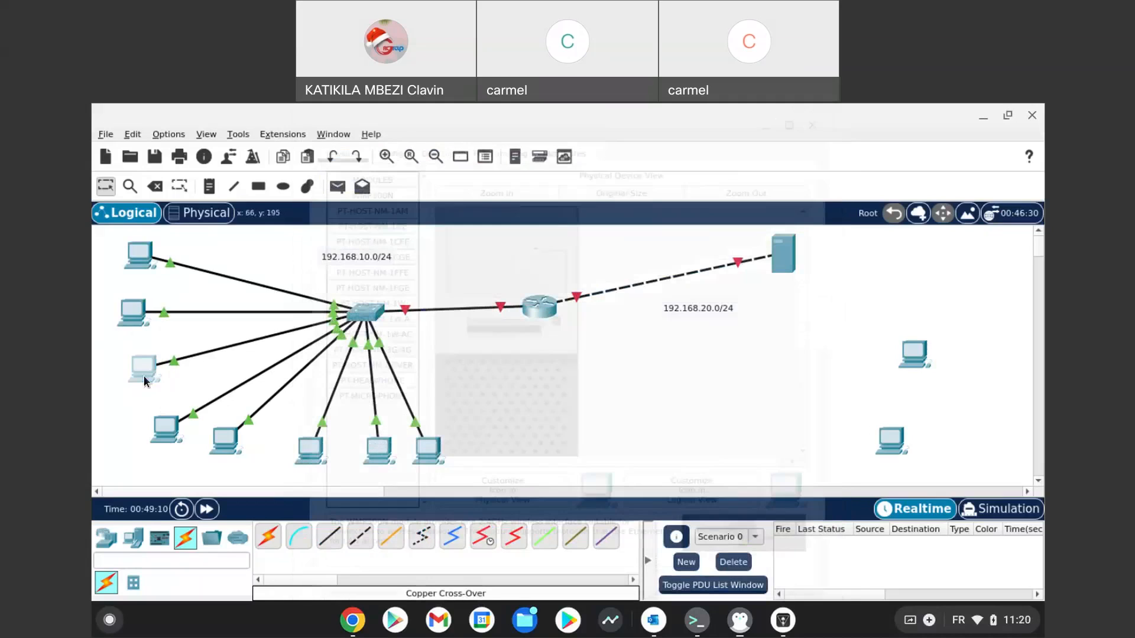
{"action": "left_click", "coordinate": [438, 142]}
{"action": "left_click", "coordinate": [359, 218]}
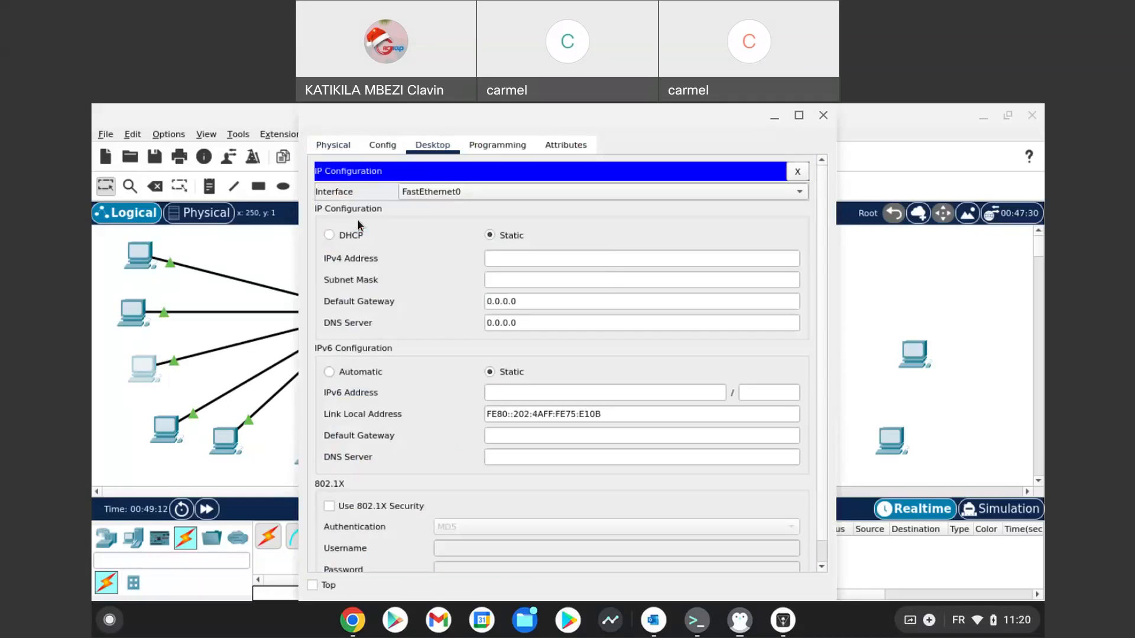
{"action": "left_click", "coordinate": [596, 259]}
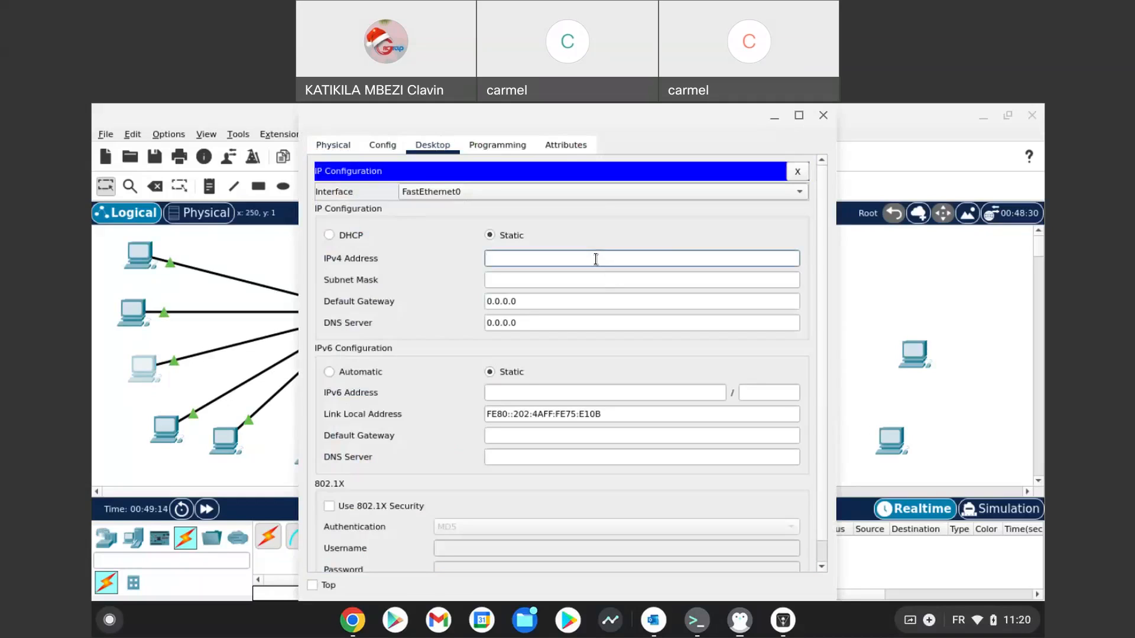
{"action": "type", "text": "192.168.10.3"}
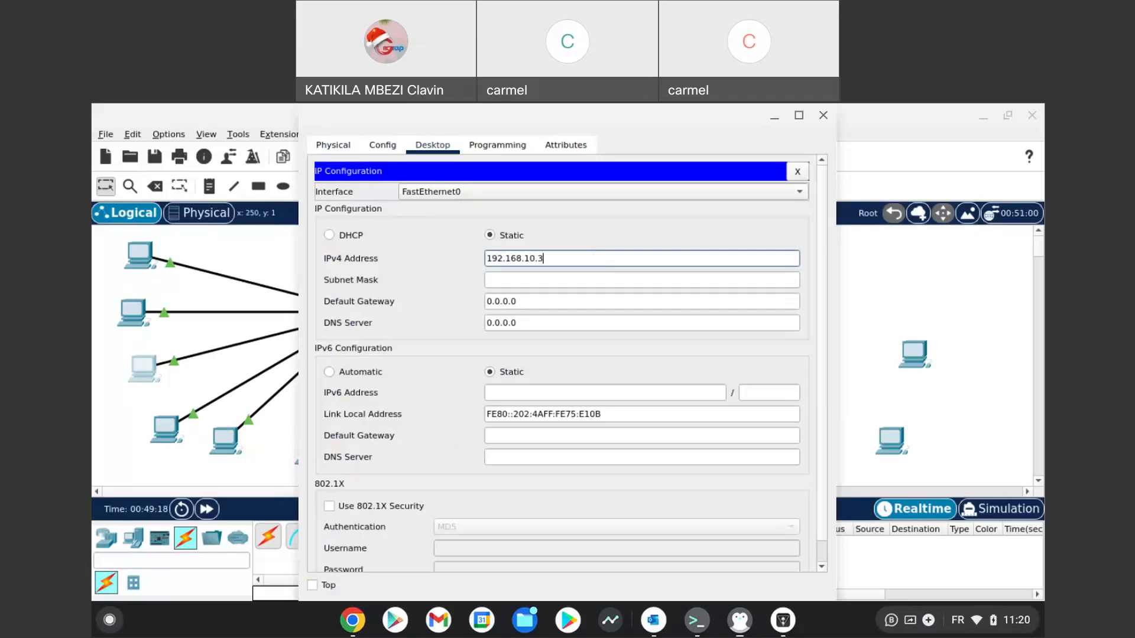
{"action": "key", "text": "Tab"}
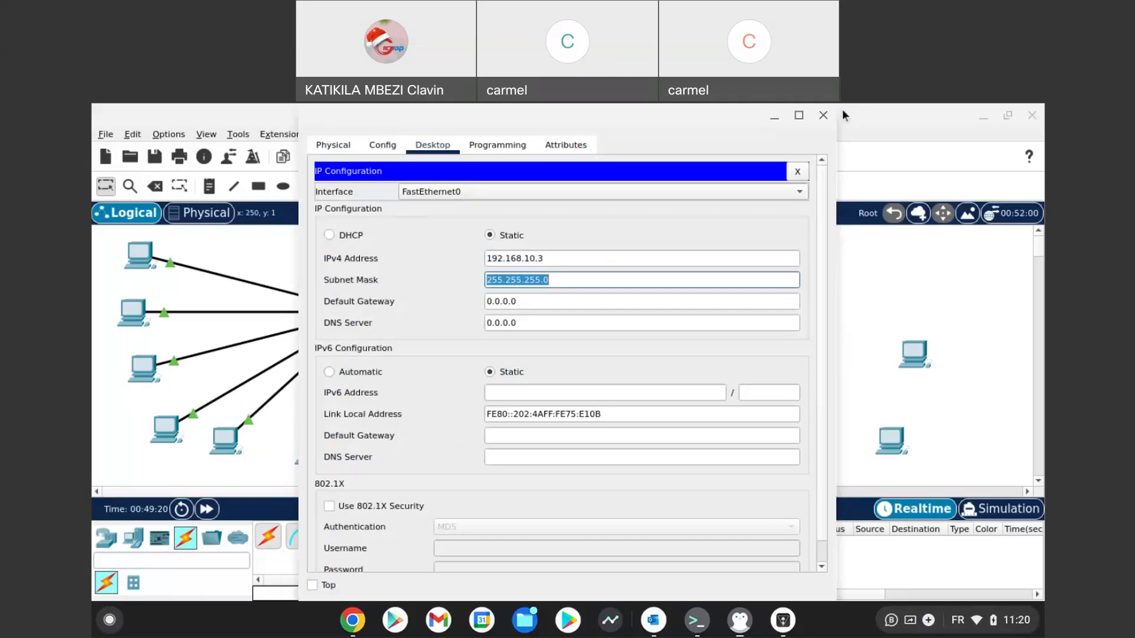
{"action": "left_click", "coordinate": [823, 114]}
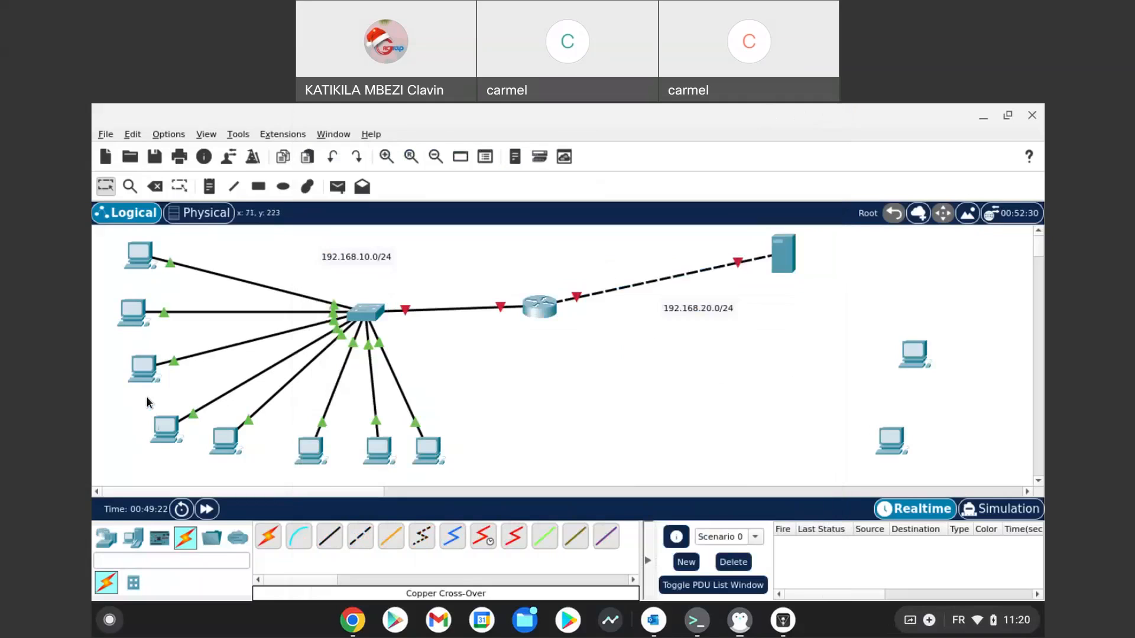
- Try to assign the static IPv4 address 192.168.10.3 to the fourth PC down
{"action": "left_click", "coordinate": [164, 434]}
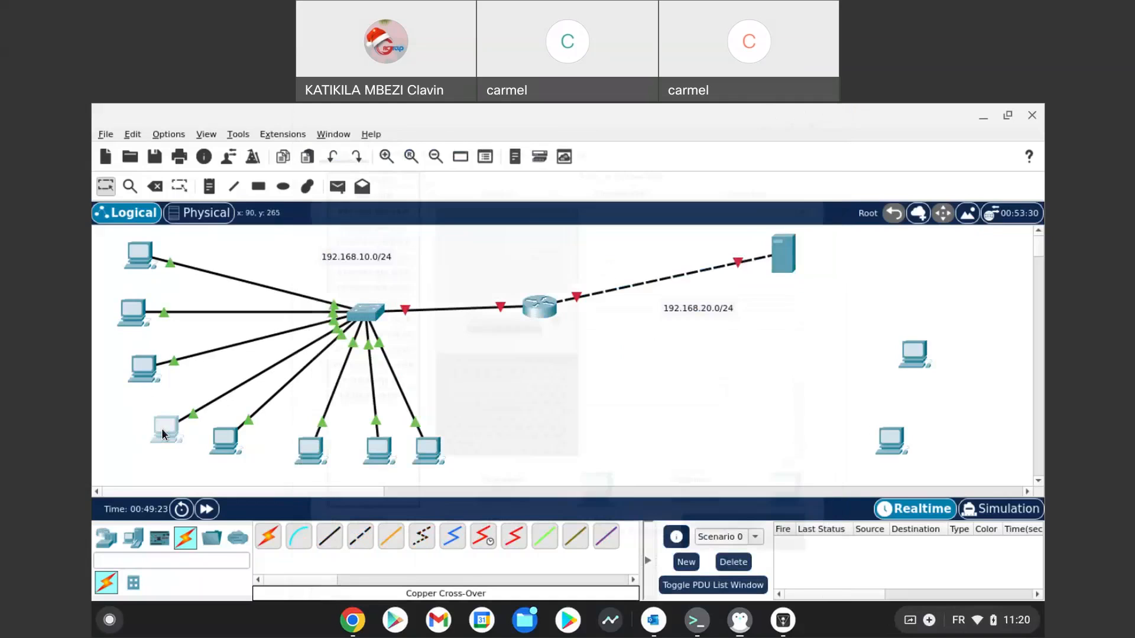
{"action": "left_click", "coordinate": [433, 147]}
{"action": "left_click", "coordinate": [523, 259]}
{"action": "type", "text": "192.168.10.3"}
{"action": "key", "text": "Tab"}
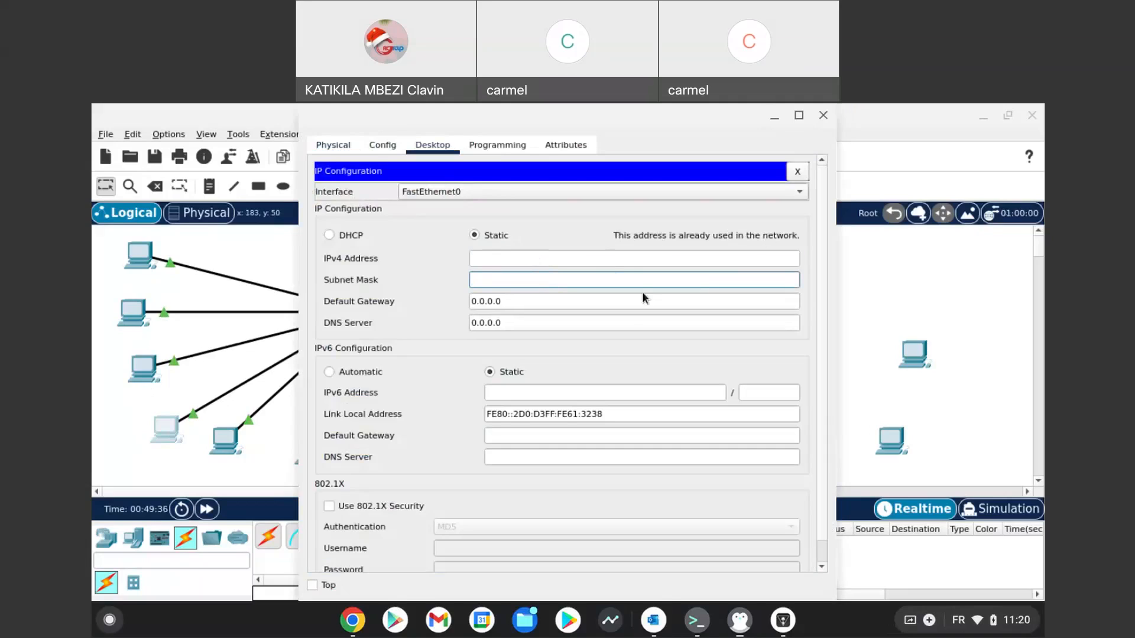
- Set the fourth PC's static IPv4 address to 192.168.10.4 with subnet mask 255.255.255.0
{"action": "left_click", "coordinate": [602, 259]}
{"action": "type", "text": "19"}
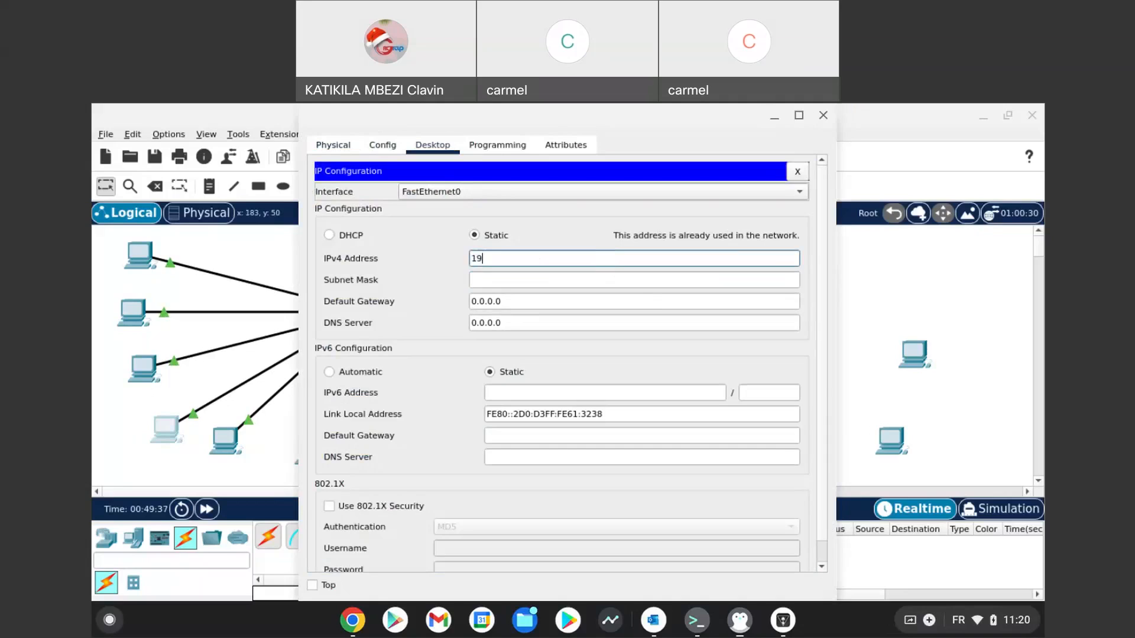
{"action": "type", "text": "2.168.1"}
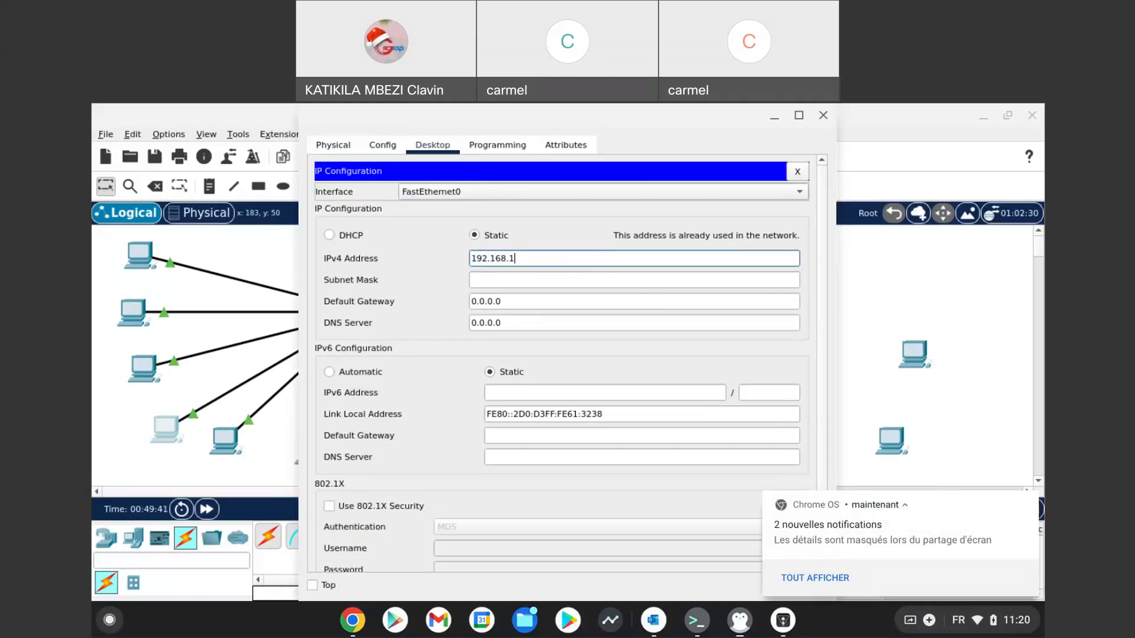
{"action": "type", "text": "0.4"}
{"action": "key", "text": "Tab"}
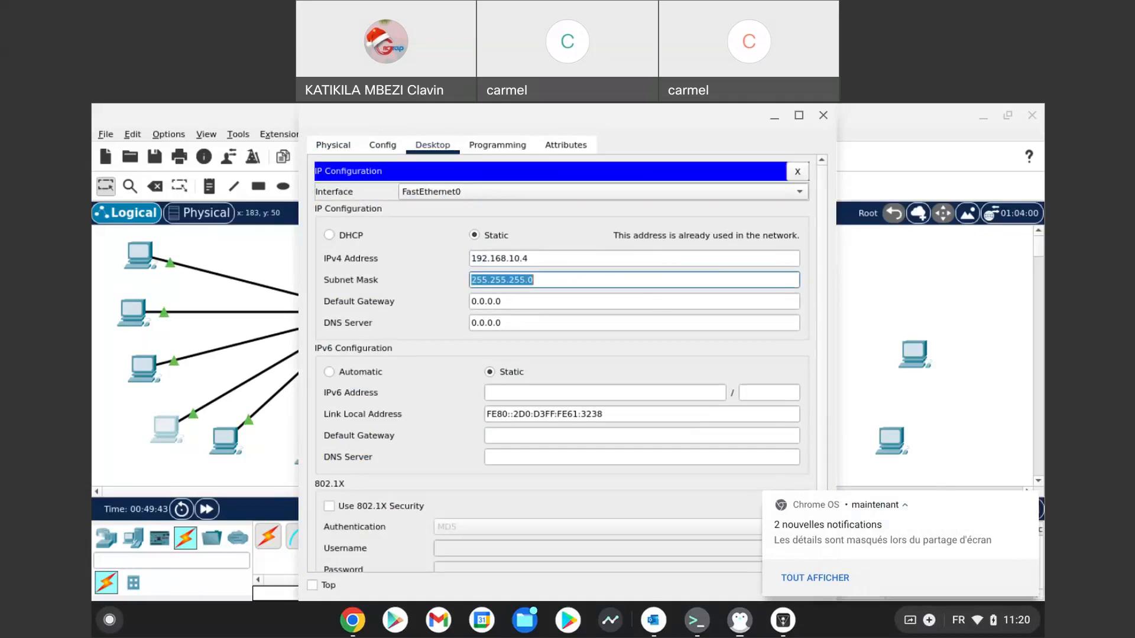
{"action": "left_click", "coordinate": [821, 114]}
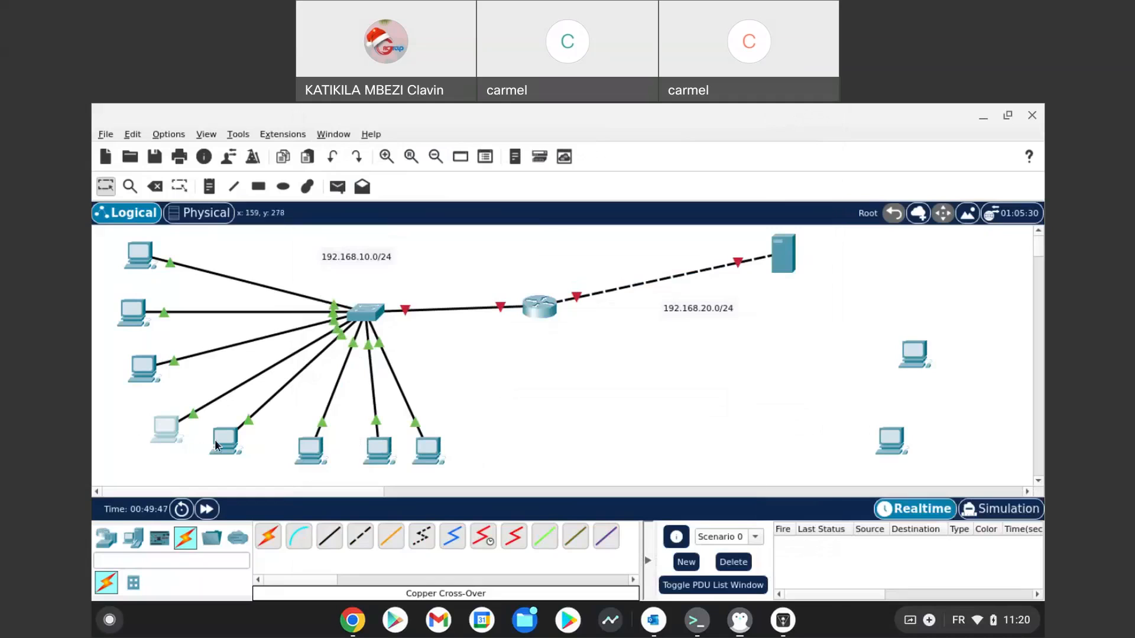
- Give the fifth PC, beside the fourth, the static IPv4 address 192.168.10.5 with subnet mask 255.255.255.0
{"action": "left_click", "coordinate": [223, 442]}
{"action": "left_click", "coordinate": [433, 148]}
{"action": "left_click", "coordinate": [379, 239]}
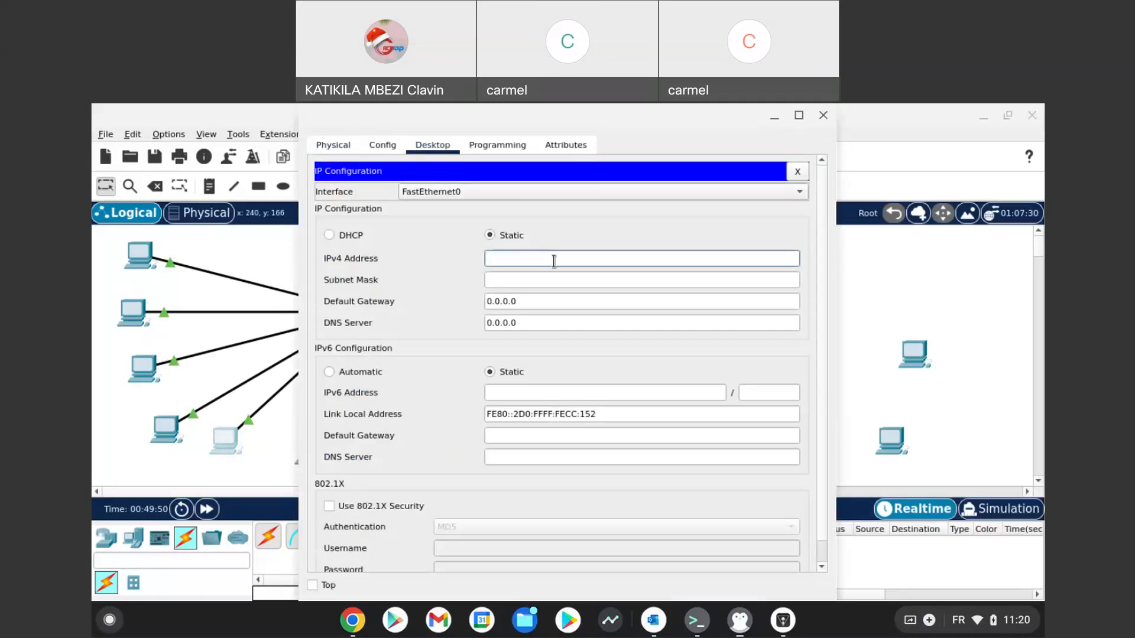
{"action": "type", "text": "192.168.10.5"}
{"action": "key", "text": "Tab"}
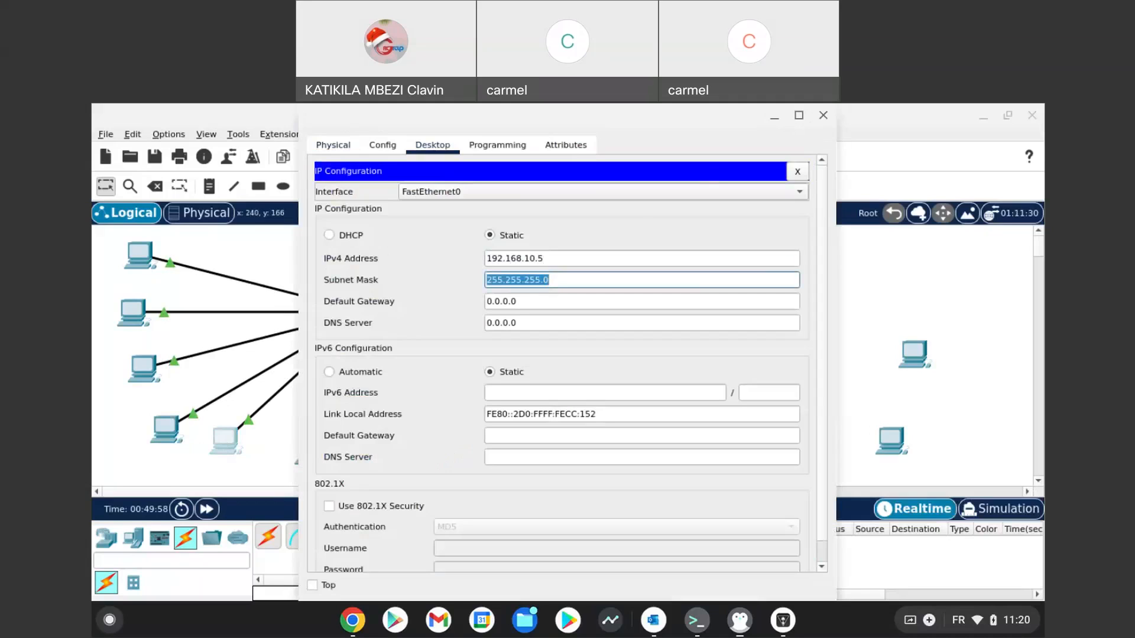
{"action": "left_click", "coordinate": [823, 116]}
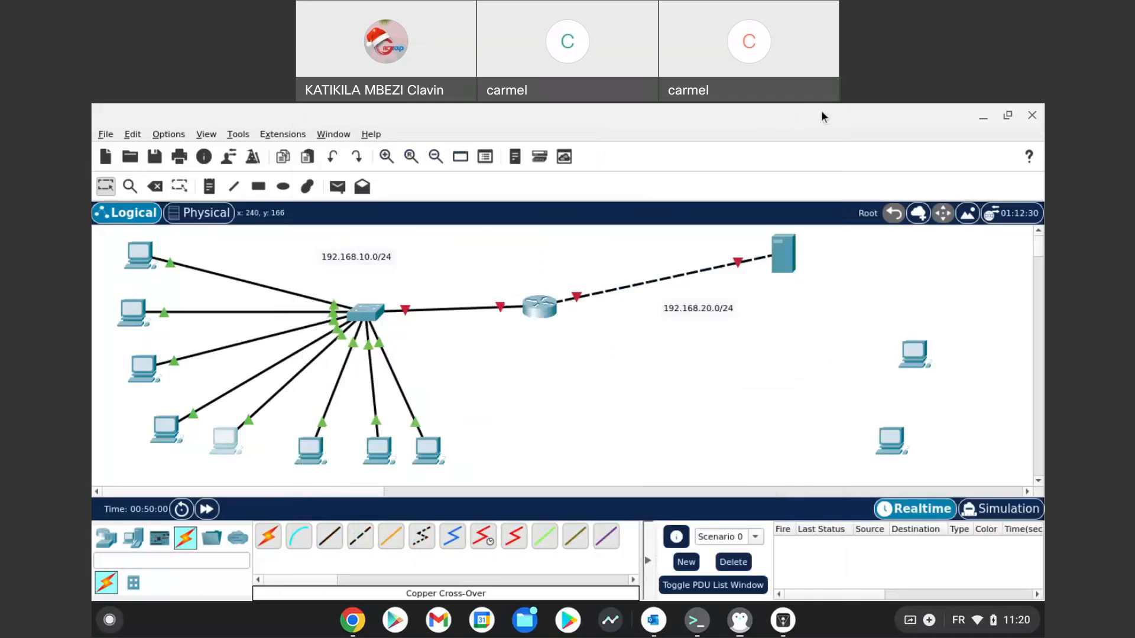
- Try to assign the static IPv4 address 192.168.10.5 to the sixth PC, the first of the three below the switch
{"action": "left_click", "coordinate": [310, 449]}
{"action": "left_click", "coordinate": [433, 145]}
{"action": "left_click", "coordinate": [372, 207]}
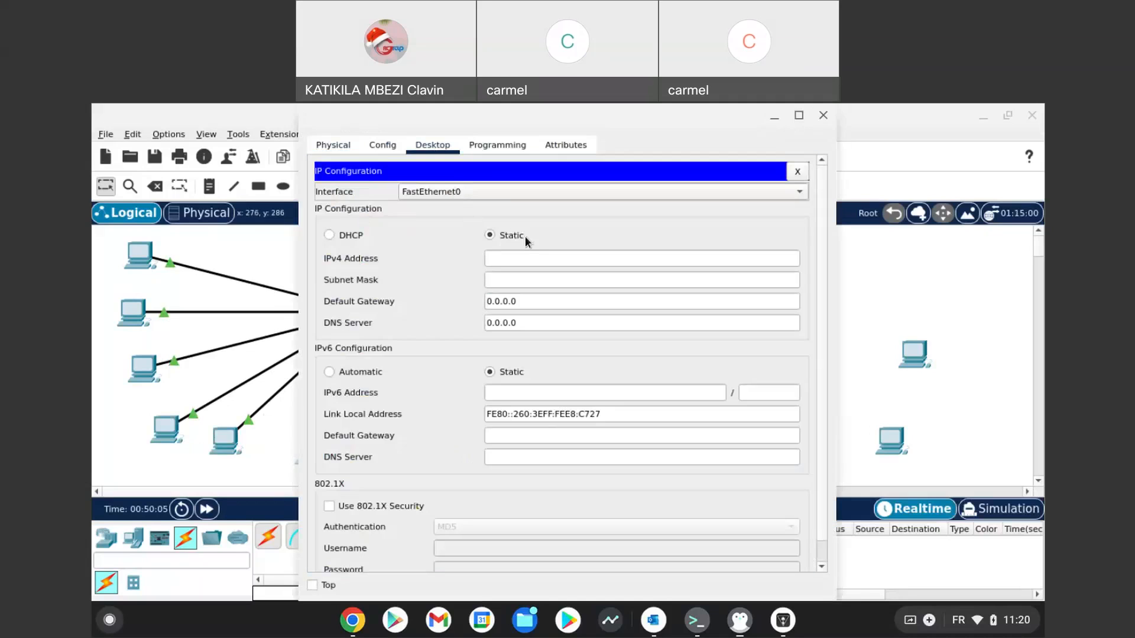
{"action": "left_click", "coordinate": [523, 257]}
{"action": "type", "text": "1"}
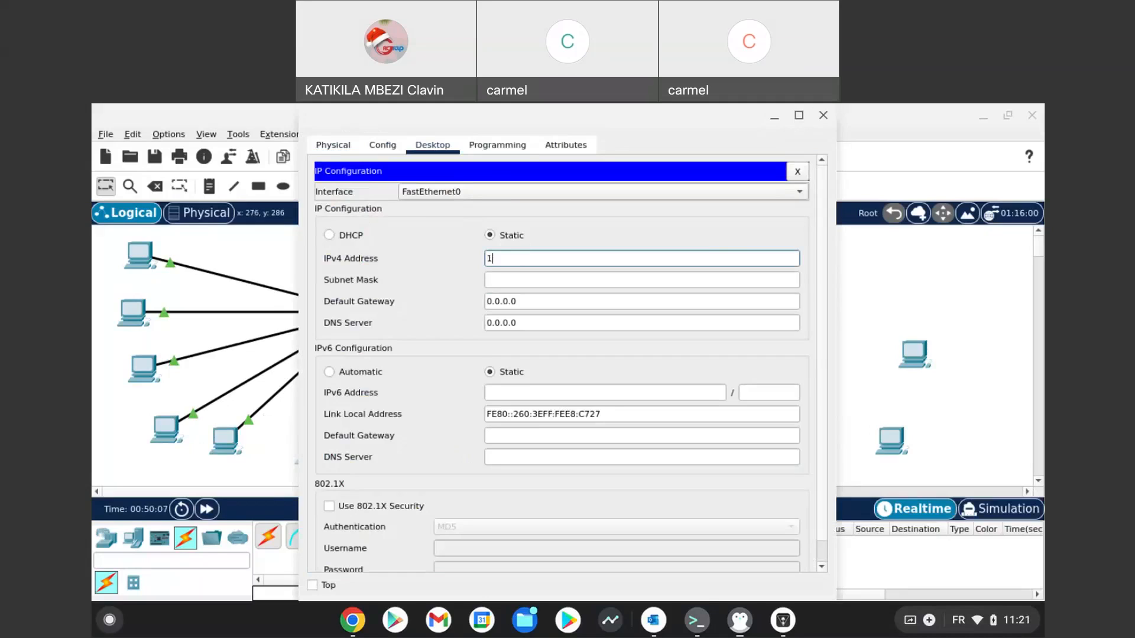
{"action": "type", "text": "92.168.10.5"}
{"action": "key", "text": "Tab"}
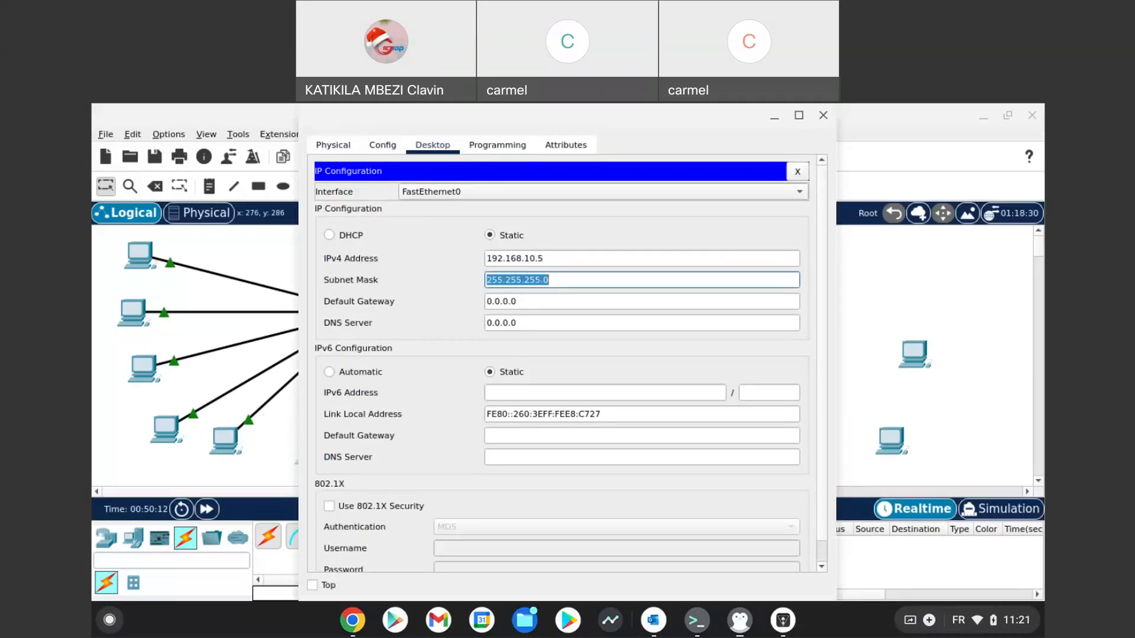
- Set the sixth PC's static IPv4 address to 192.168.10.6 with subnet mask 255.255.255.0
{"action": "left_click", "coordinate": [526, 260]}
{"action": "type", "text": "192.168"}
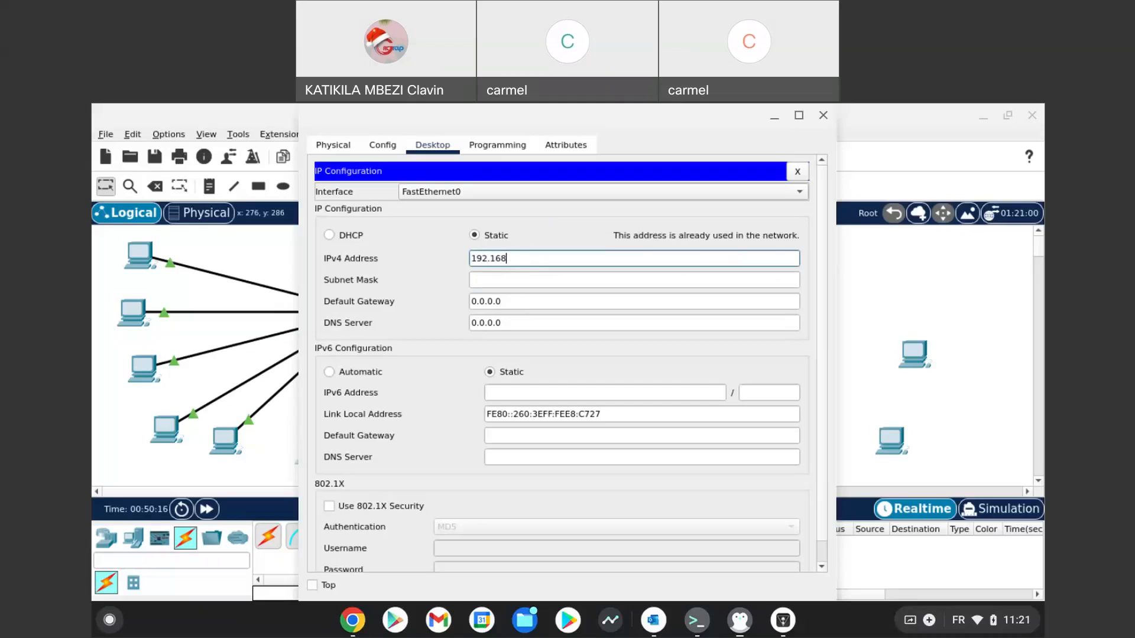
{"action": "type", "text": ".10."}
{"action": "type", "text": "6"}
{"action": "key", "text": "Tab"}
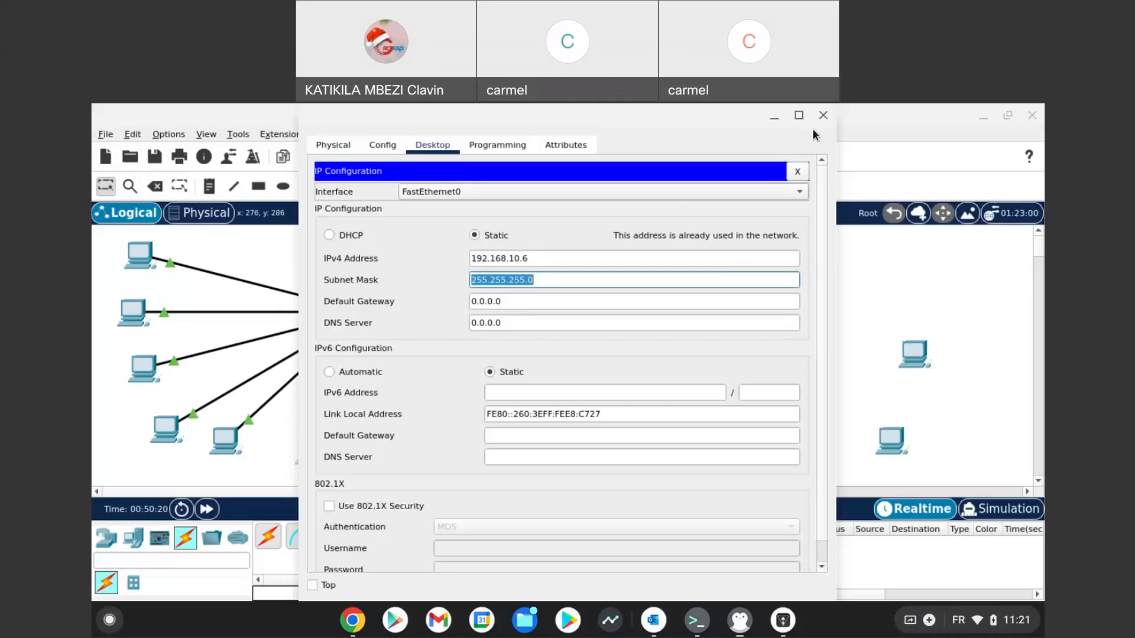
{"action": "left_click", "coordinate": [822, 116]}
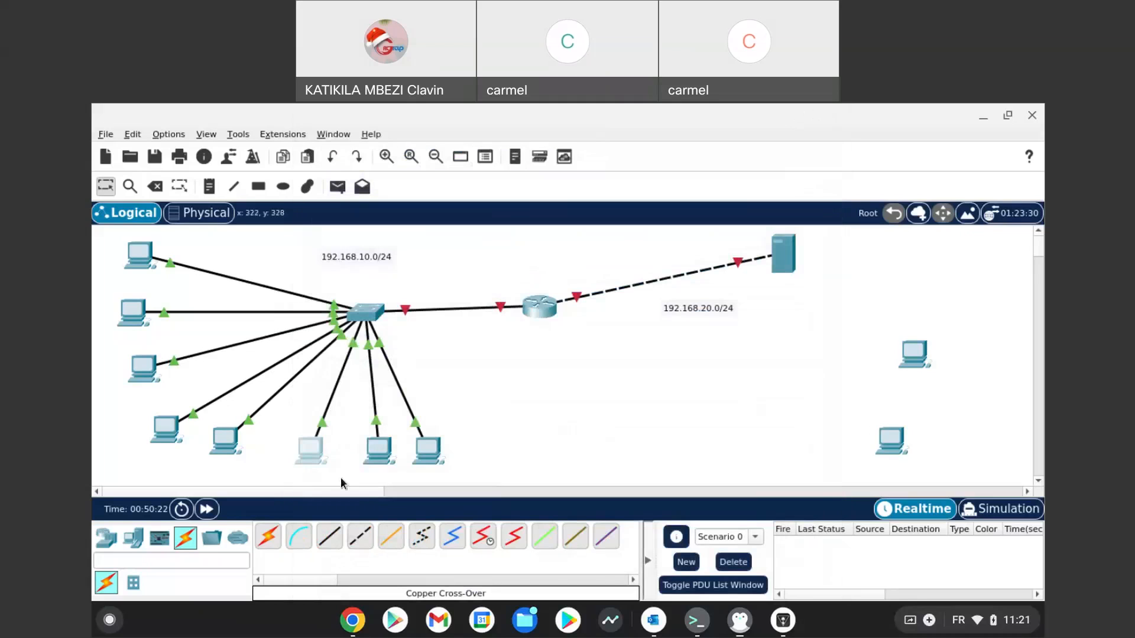
- Set the seventh PC's static IPv4 address to 192.168.10.7 with subnet mask 255.255.255.0
{"action": "left_click", "coordinate": [375, 459]}
{"action": "left_click", "coordinate": [442, 148]}
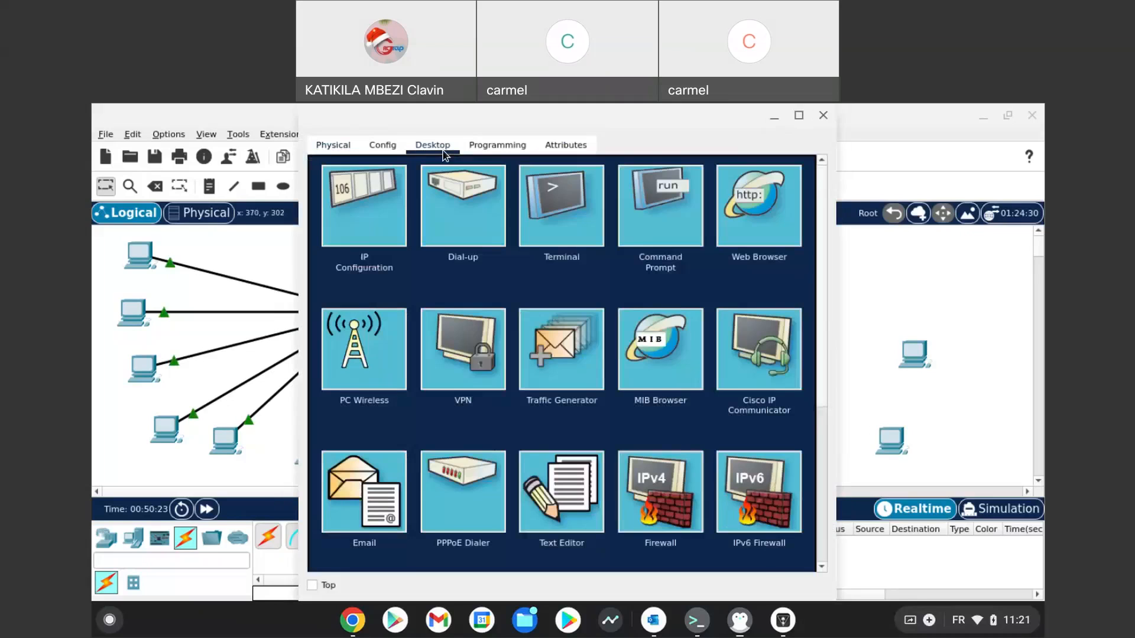
{"action": "left_click", "coordinate": [396, 237]}
{"action": "left_click", "coordinate": [496, 258]}
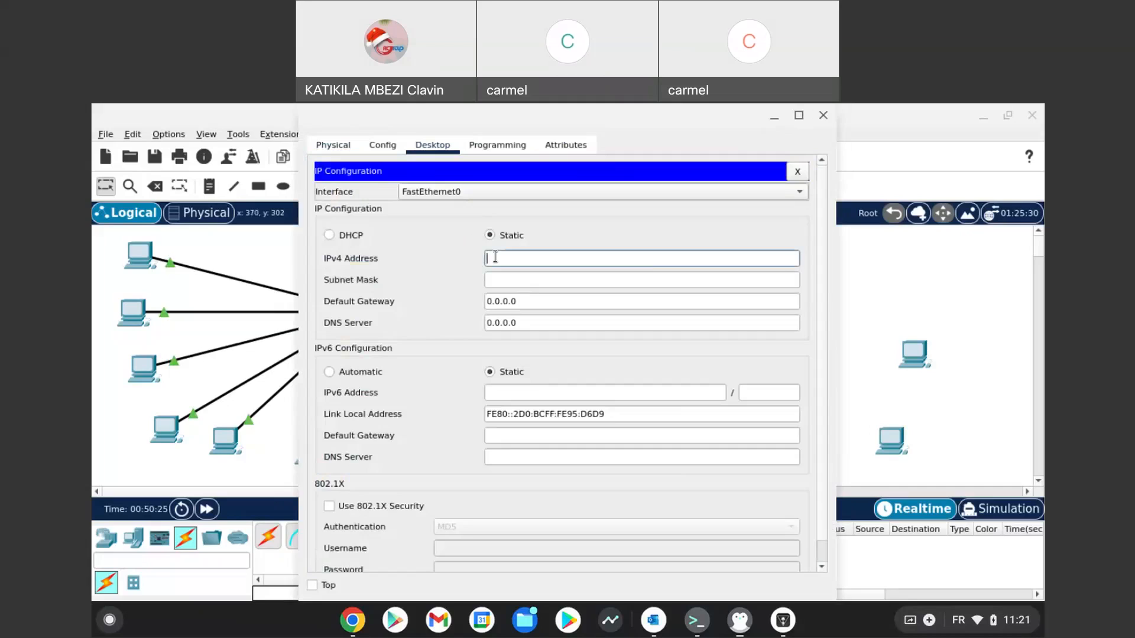
{"action": "type", "text": "192.168.10.7"}
{"action": "key", "text": "Tab"}
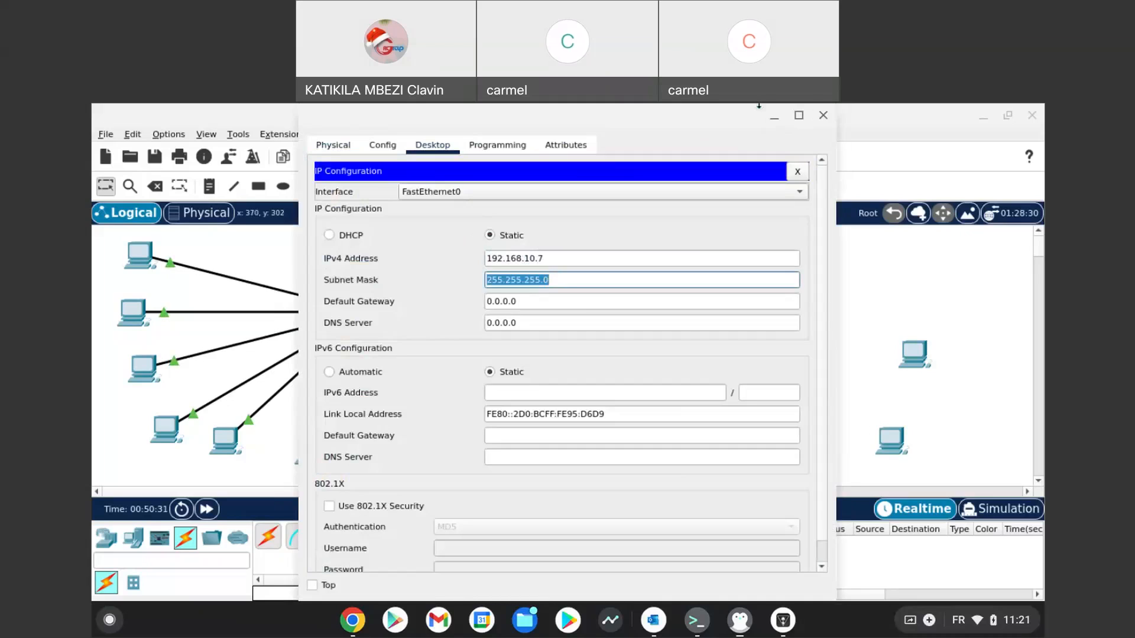
{"action": "left_click", "coordinate": [823, 115]}
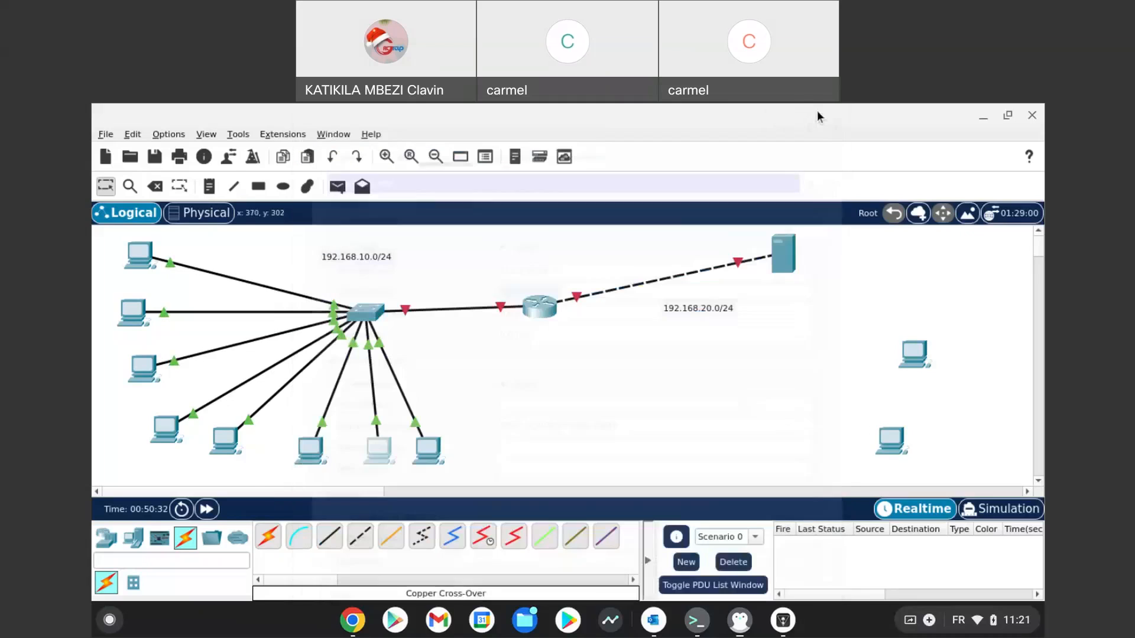
- Give the eighth PC, the last of the three below the switch, the static IPv4 address 192.168.10.8 with subnet mask 255.255.255.0
{"action": "left_click", "coordinate": [426, 449]}
{"action": "left_click", "coordinate": [422, 150]}
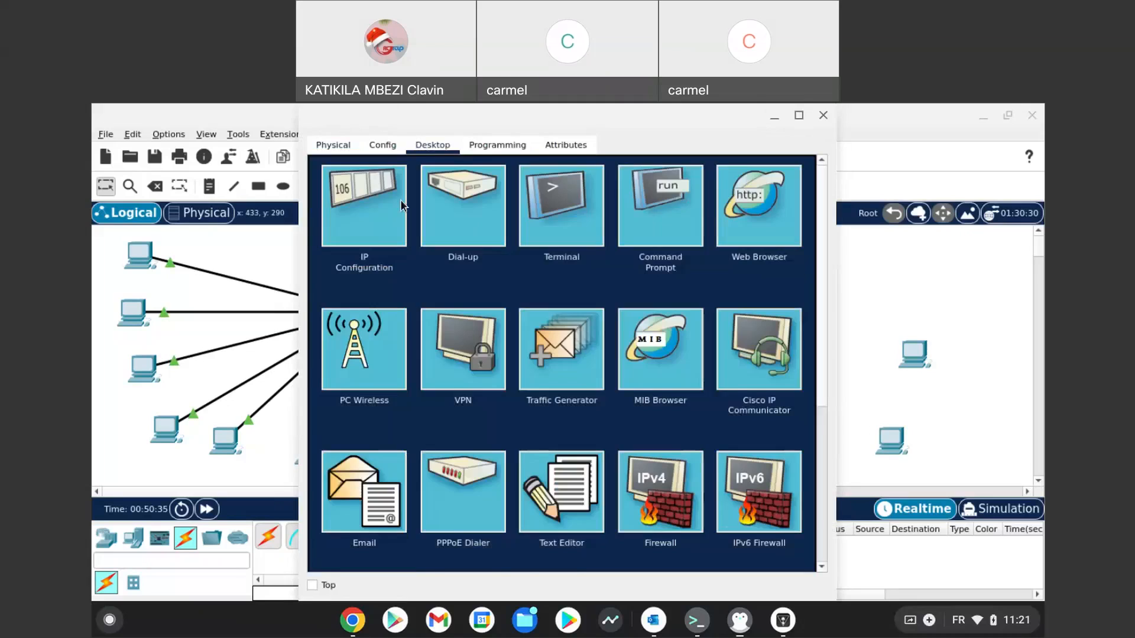
{"action": "left_click", "coordinate": [367, 202]}
{"action": "left_click", "coordinate": [526, 258]}
{"action": "type", "text": "192"}
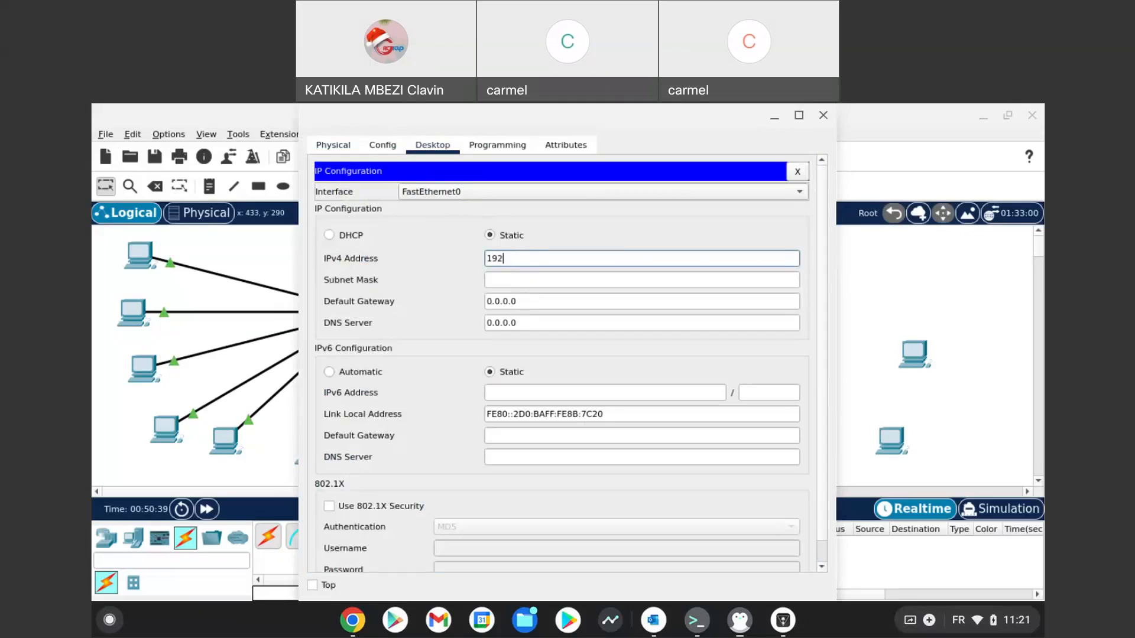
{"action": "type", "text": ".168.10.8"}
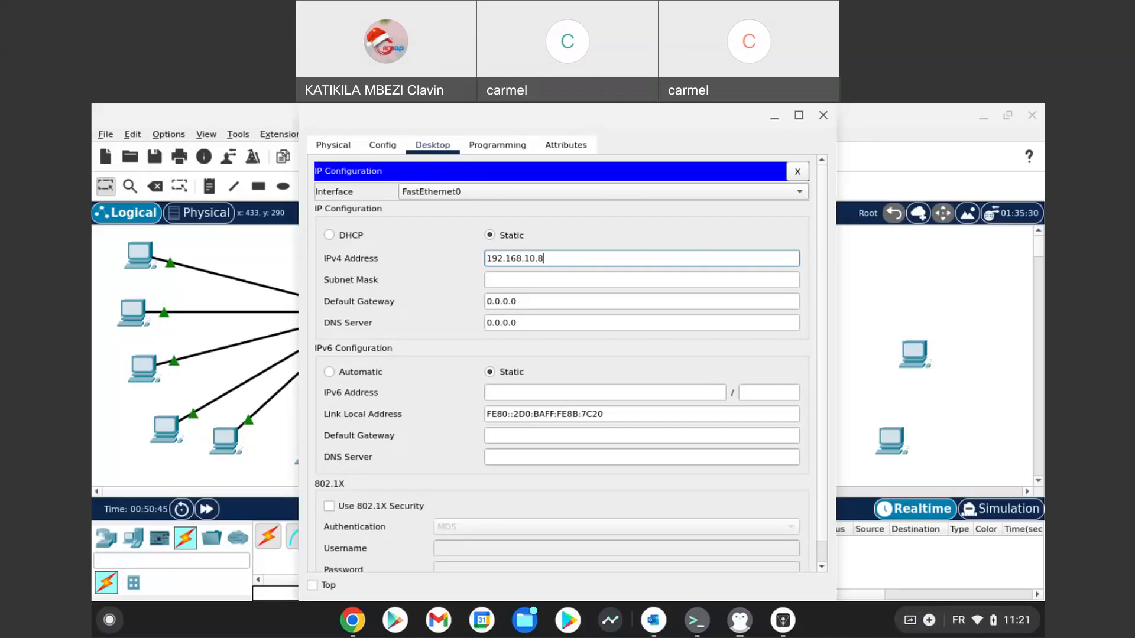
{"action": "key", "text": "Tab"}
{"action": "left_click", "coordinate": [821, 117]}
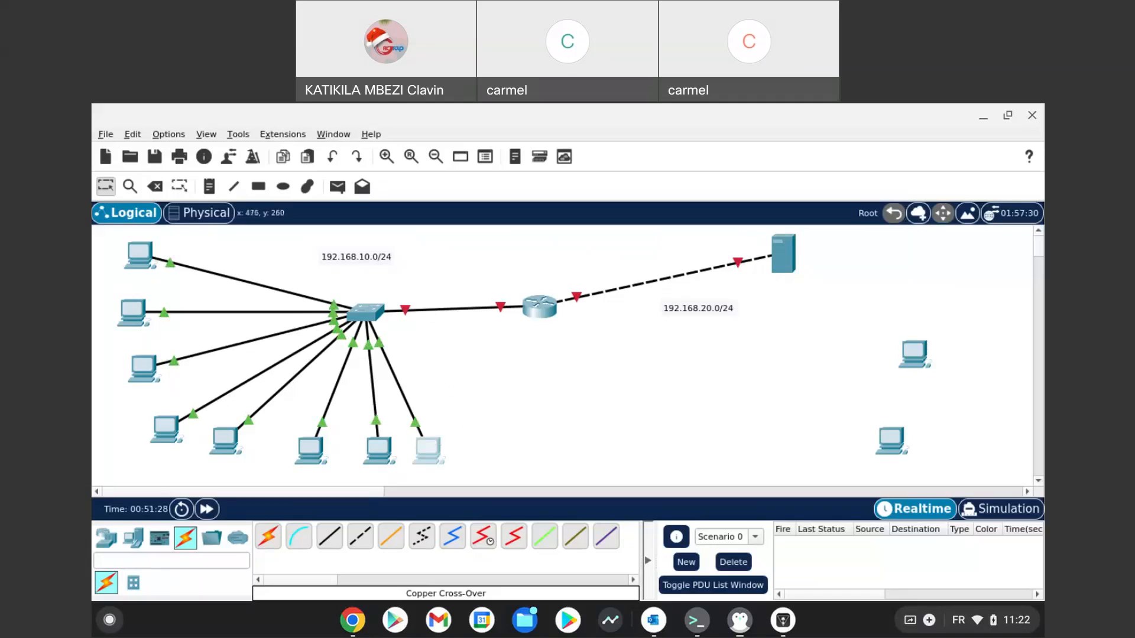
- Review the eighth PC's IP configuration, desktop applications and physical device view
{"action": "mouse_move", "coordinate": [436, 454]}
{"action": "left_click", "coordinate": [429, 452]}
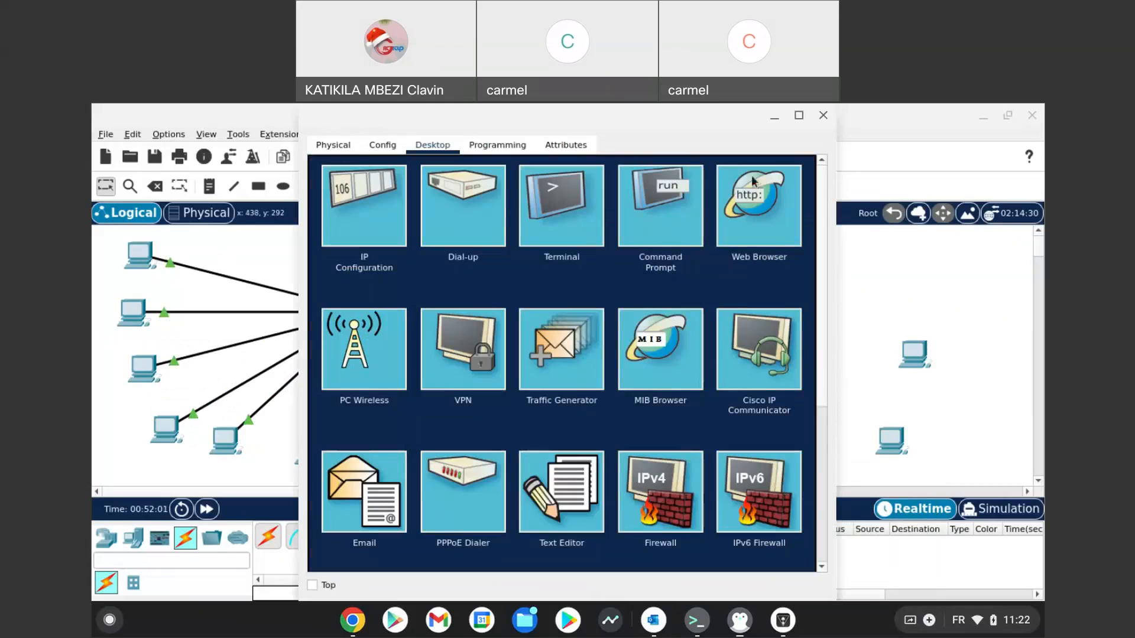
{"action": "left_click", "coordinate": [830, 114]}
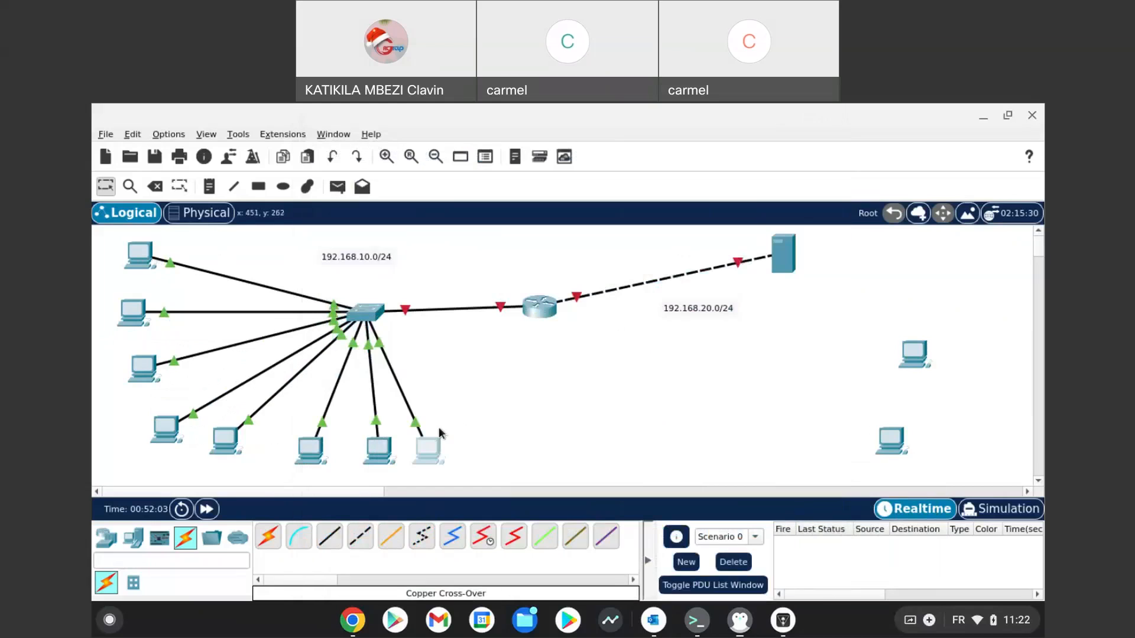
{"action": "left_click", "coordinate": [433, 447]}
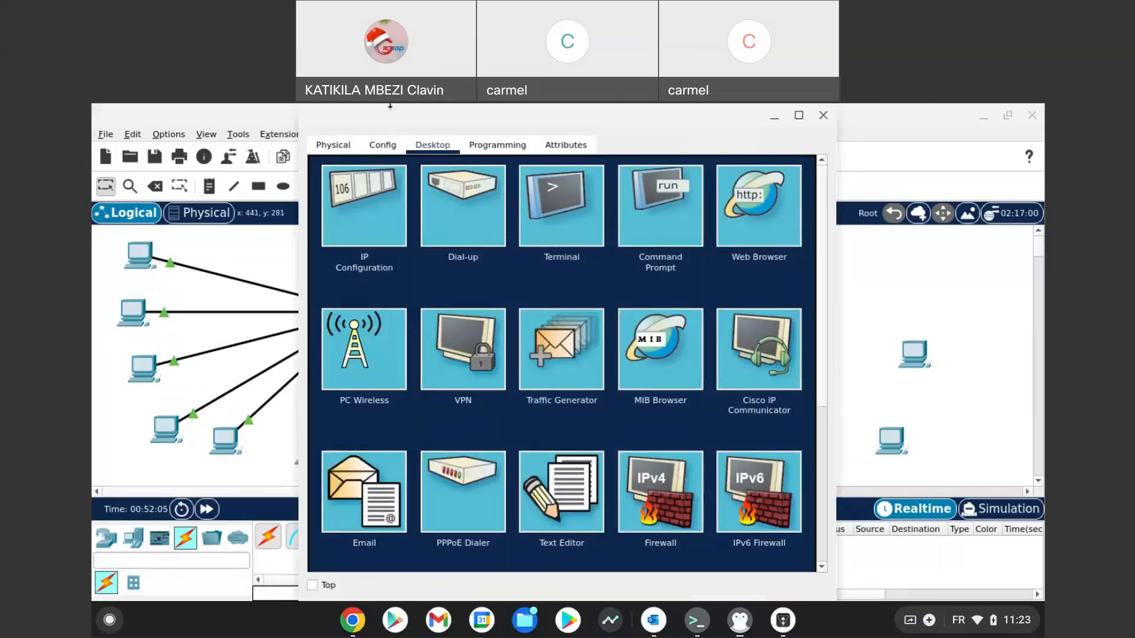
{"action": "left_click", "coordinate": [333, 145]}
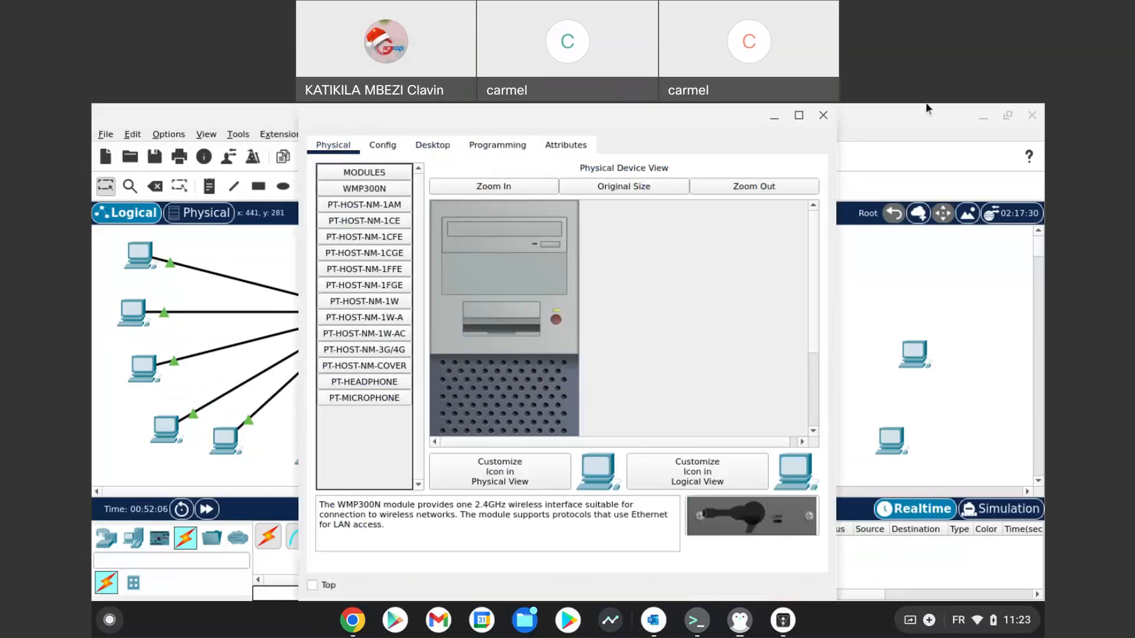
{"action": "left_click", "coordinate": [828, 118]}
{"action": "left_click", "coordinate": [432, 447]}
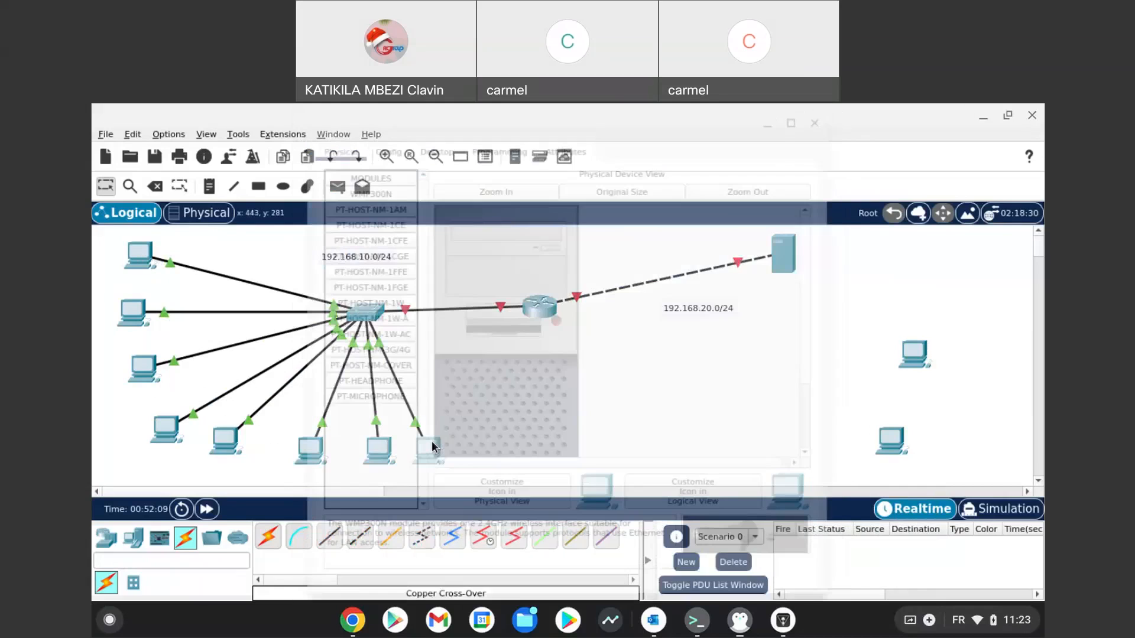
{"action": "left_click", "coordinate": [438, 147]}
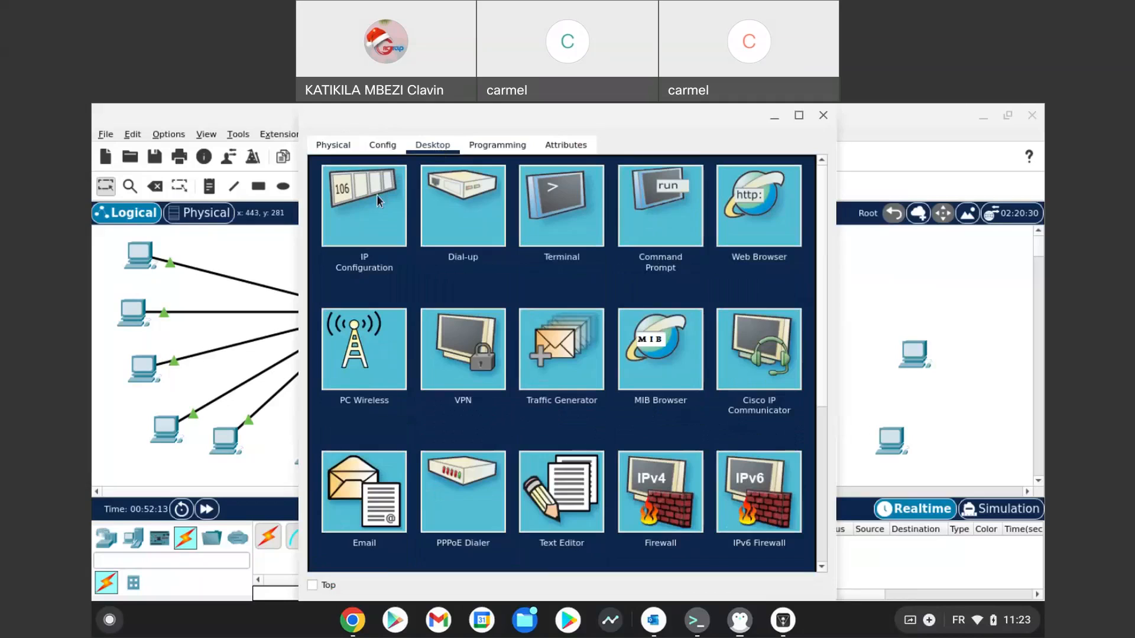
{"action": "left_click", "coordinate": [377, 195]}
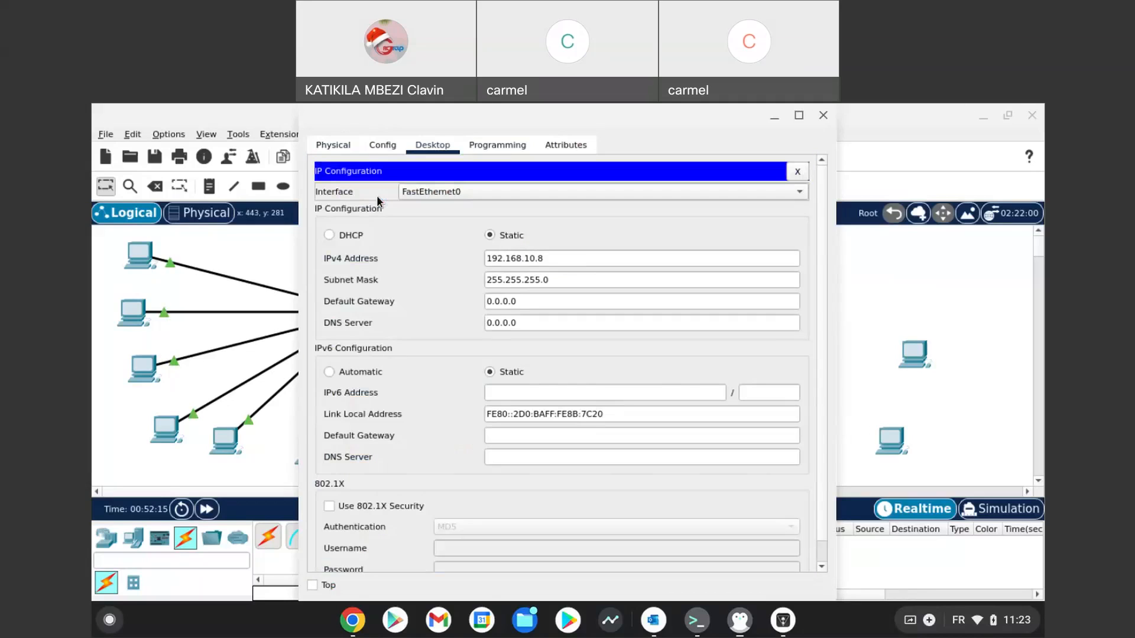
{"action": "left_click", "coordinate": [803, 171]}
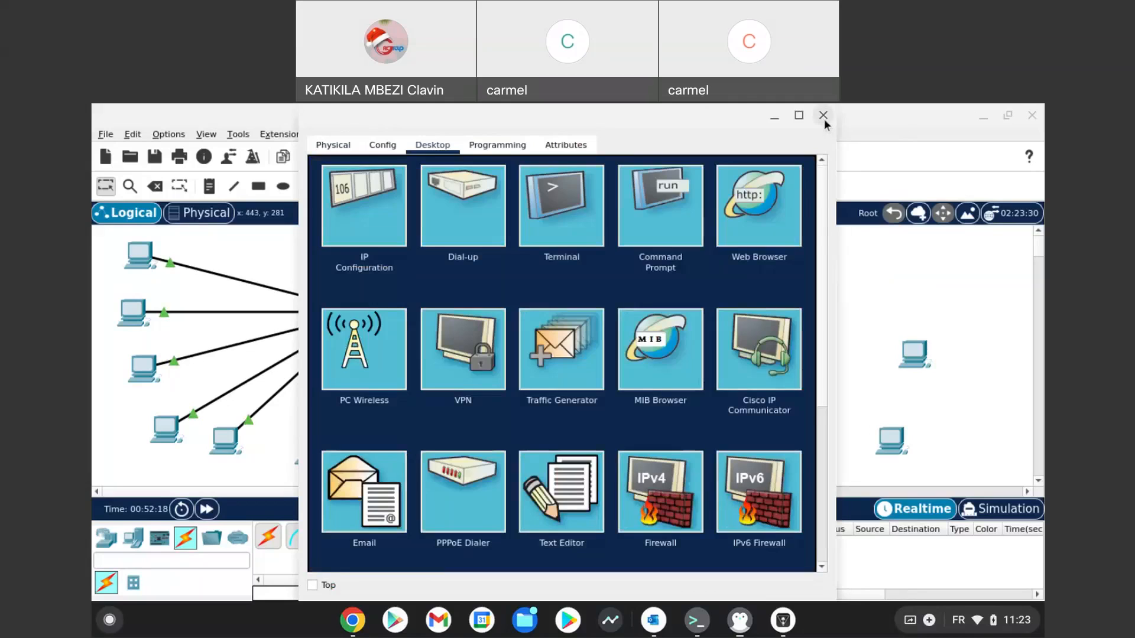
{"action": "left_click", "coordinate": [348, 148]}
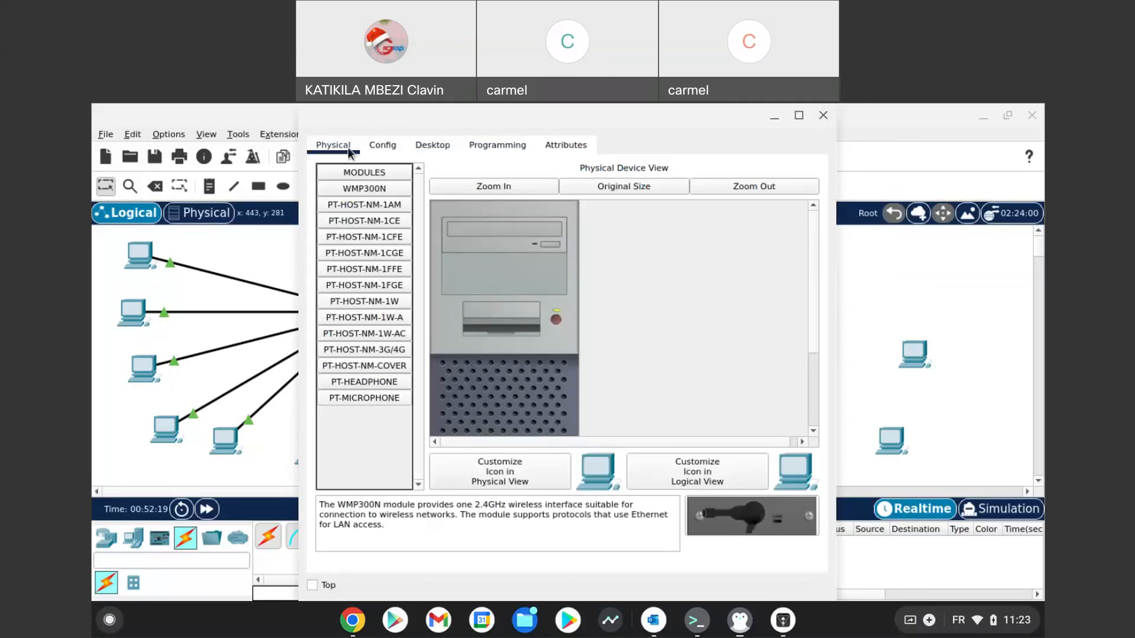
{"action": "left_click", "coordinate": [822, 115]}
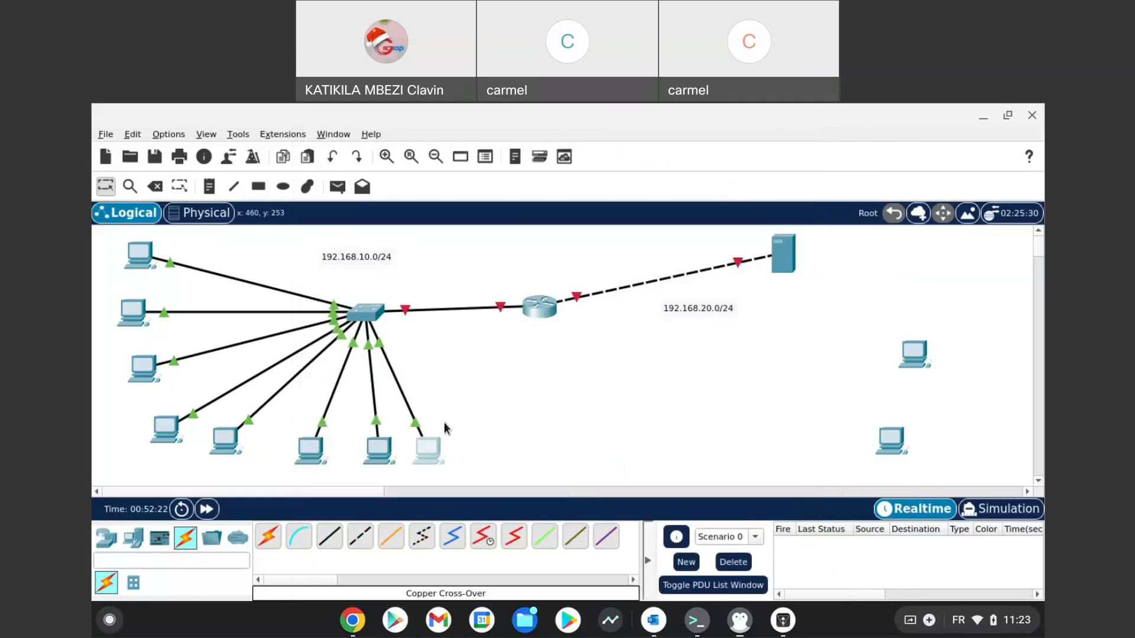
- Ping 192.168.10.1 from the eighth PC's Command Prompt
{"action": "left_click", "coordinate": [427, 448]}
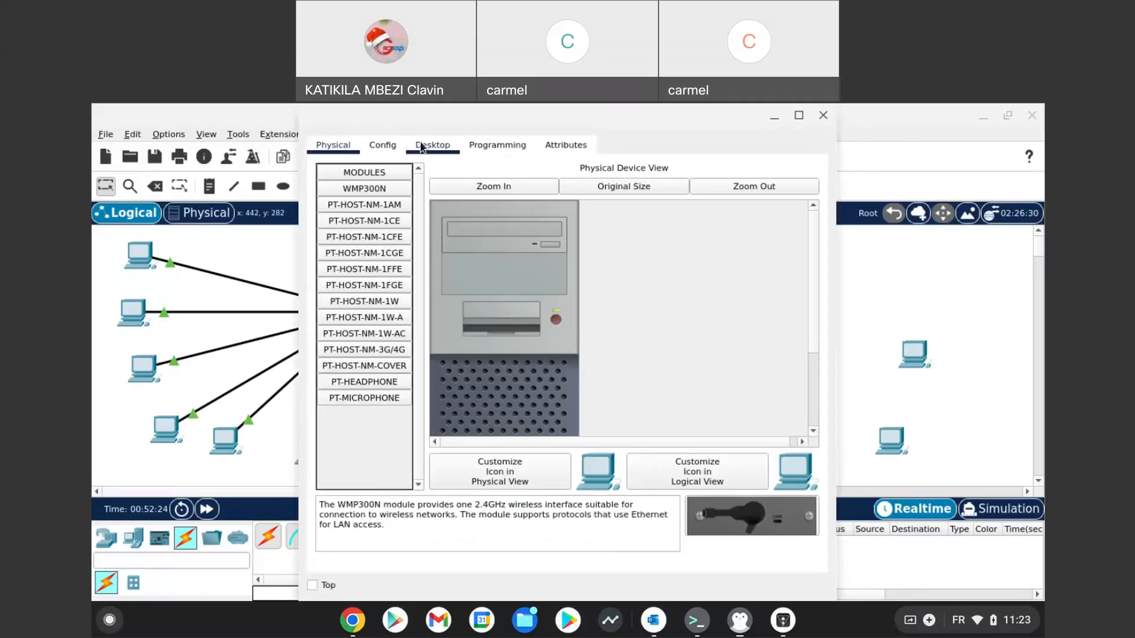
{"action": "left_click", "coordinate": [420, 149]}
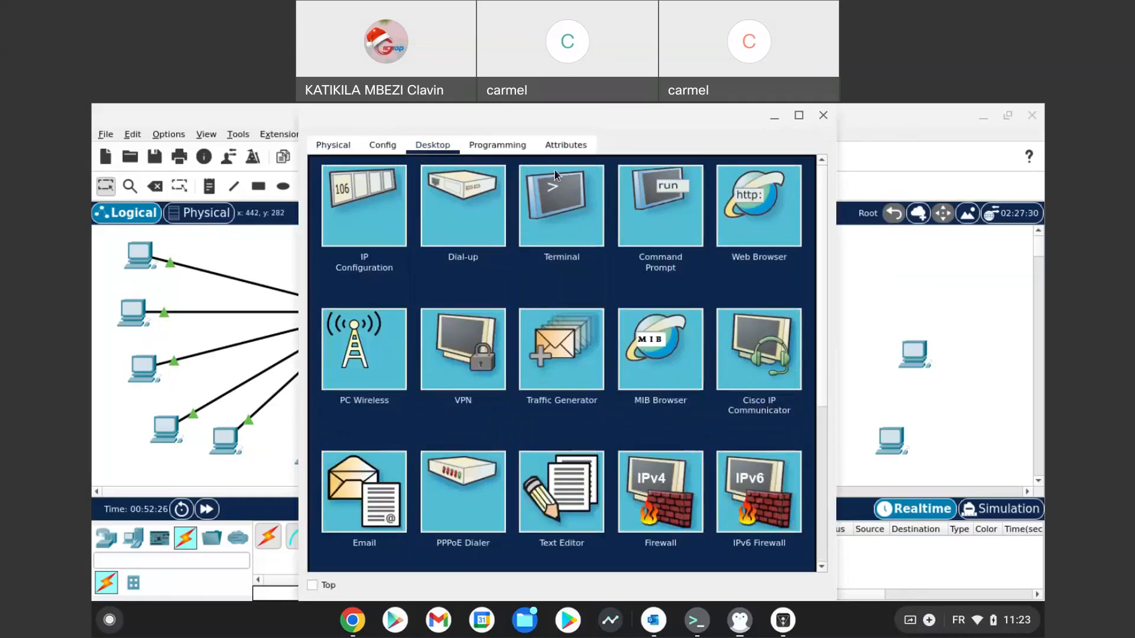
{"action": "left_click", "coordinate": [653, 231]}
{"action": "key", "text": "Return"}
{"action": "key", "text": "Return"}
{"action": "key", "text": "Return"}
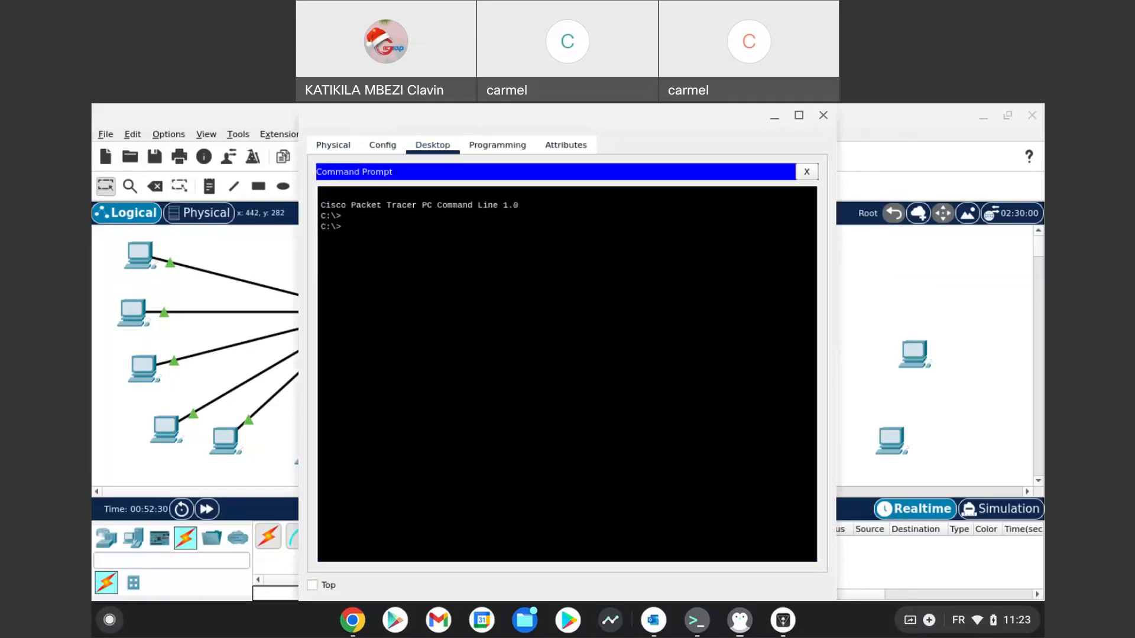
{"action": "type", "text": "ping 192.168.10.1"}
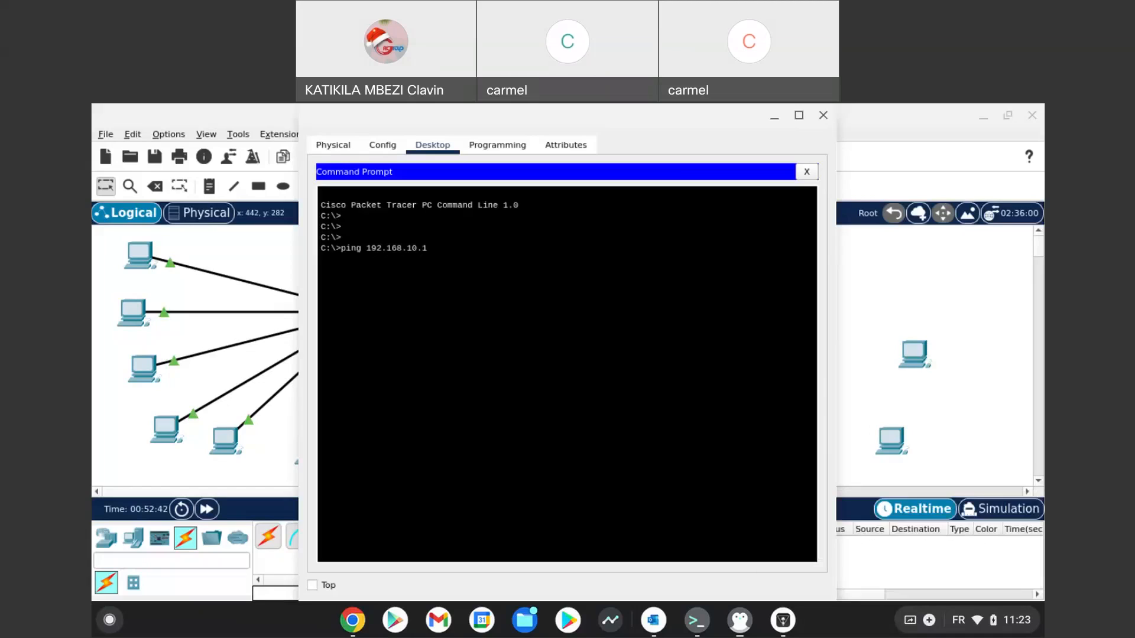
{"action": "key", "text": "Return"}
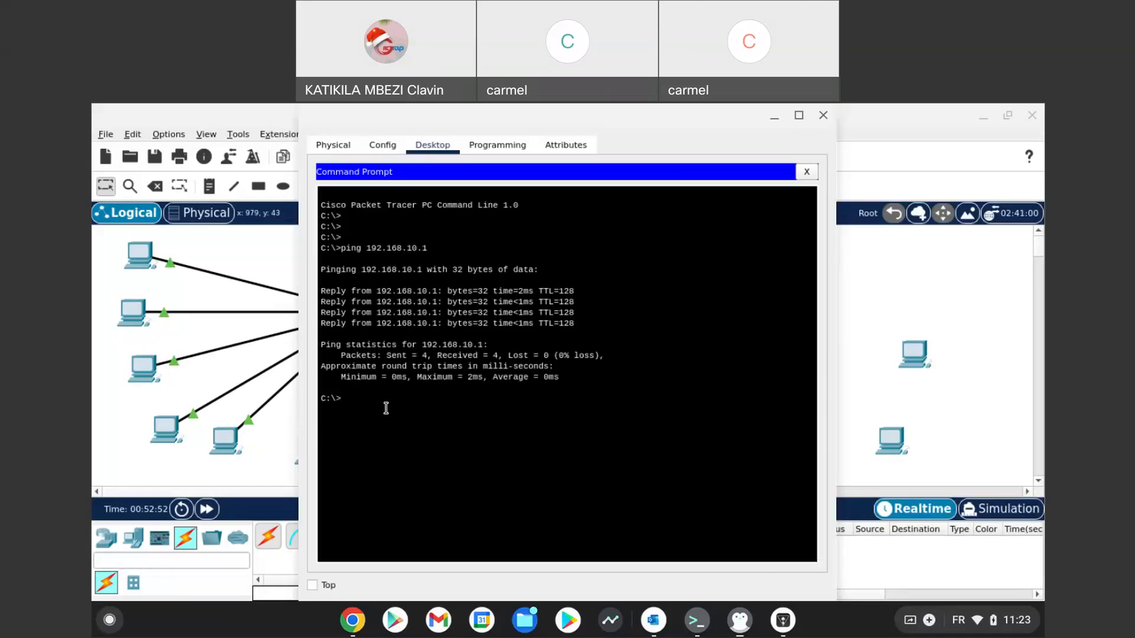
- Ping 192.168.10.2 from the same PC and close its configuration window
{"action": "key", "text": "Up"}
{"action": "type", "text": "2"}
{"action": "key", "text": "Return"}
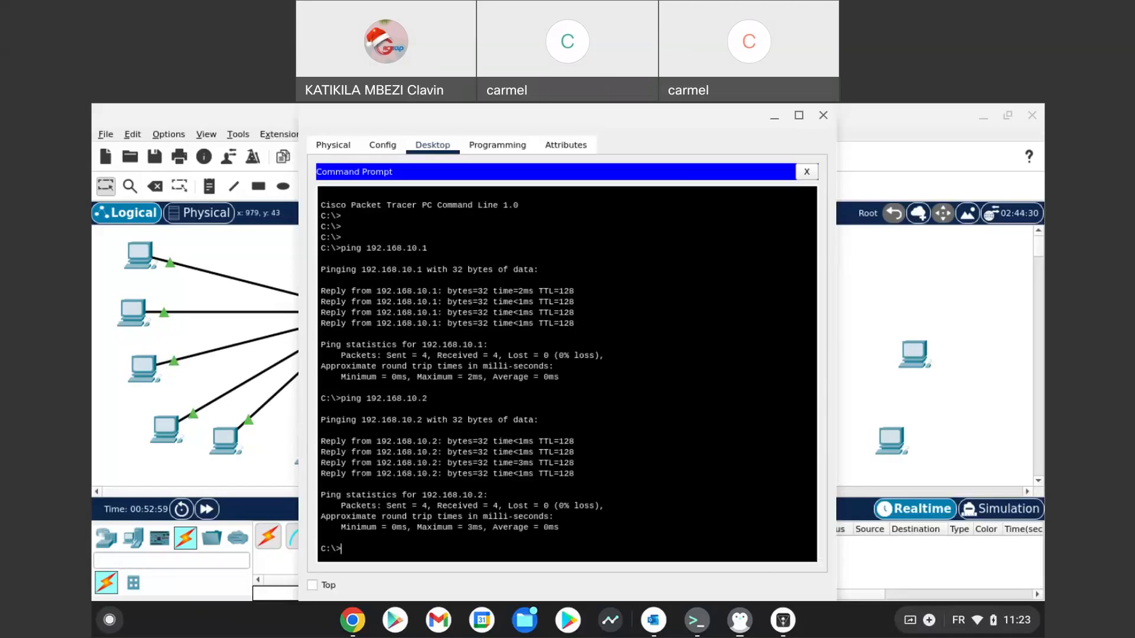
{"action": "left_click", "coordinate": [814, 171]}
{"action": "left_click", "coordinate": [823, 115]}
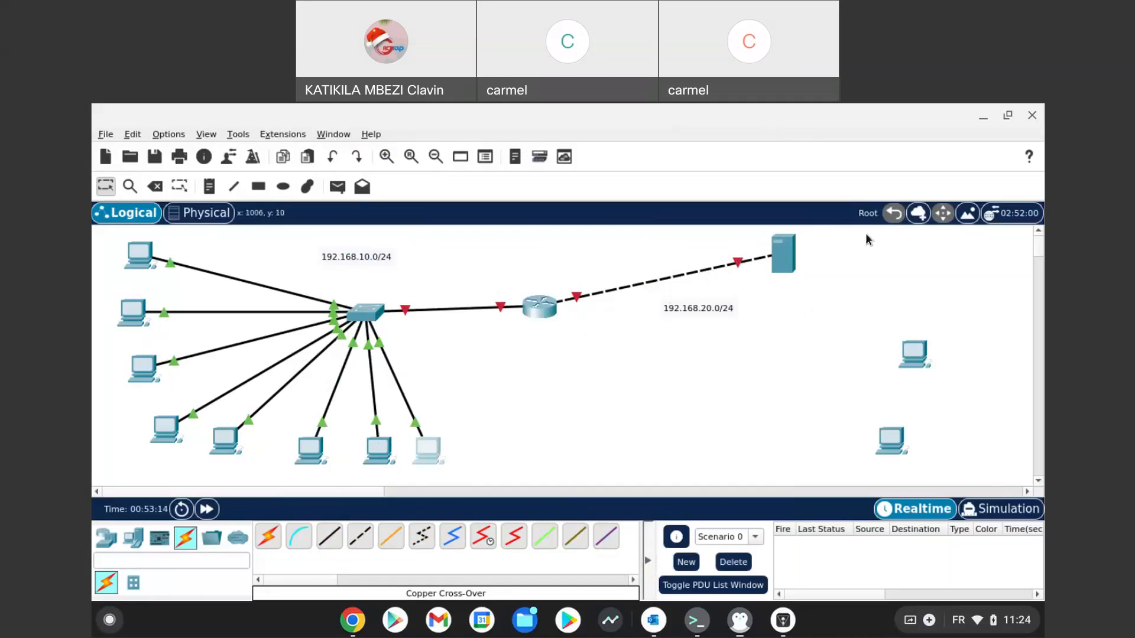
- Examine the server's physical device view at different zoom levels and try to insert the WMP300N module
{"action": "left_click", "coordinate": [782, 257]}
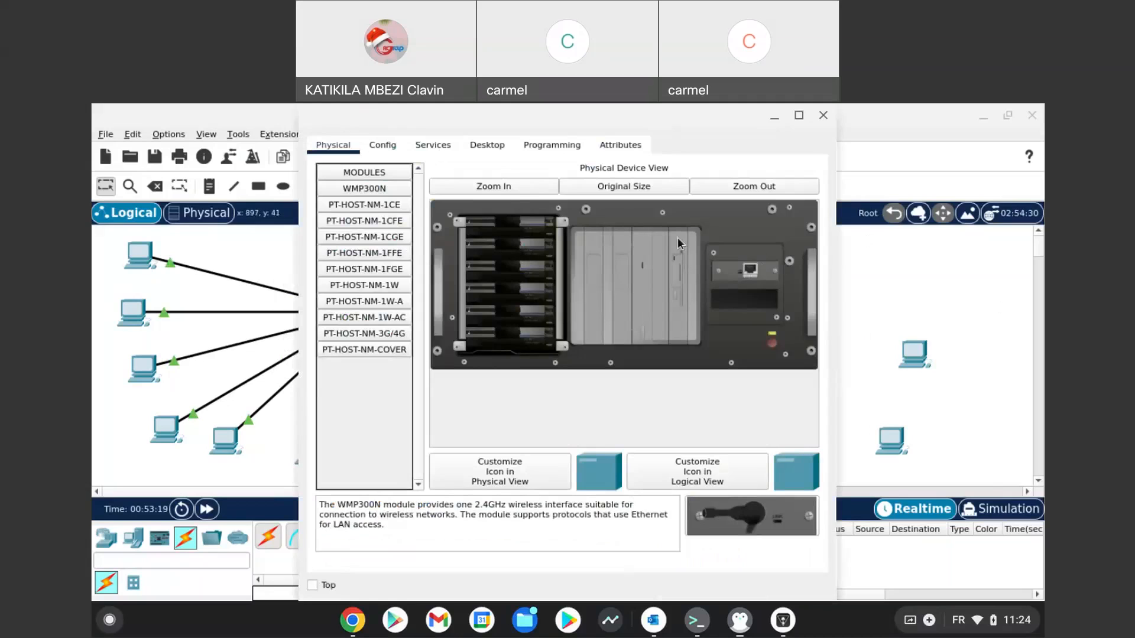
{"action": "left_click", "coordinate": [511, 193]}
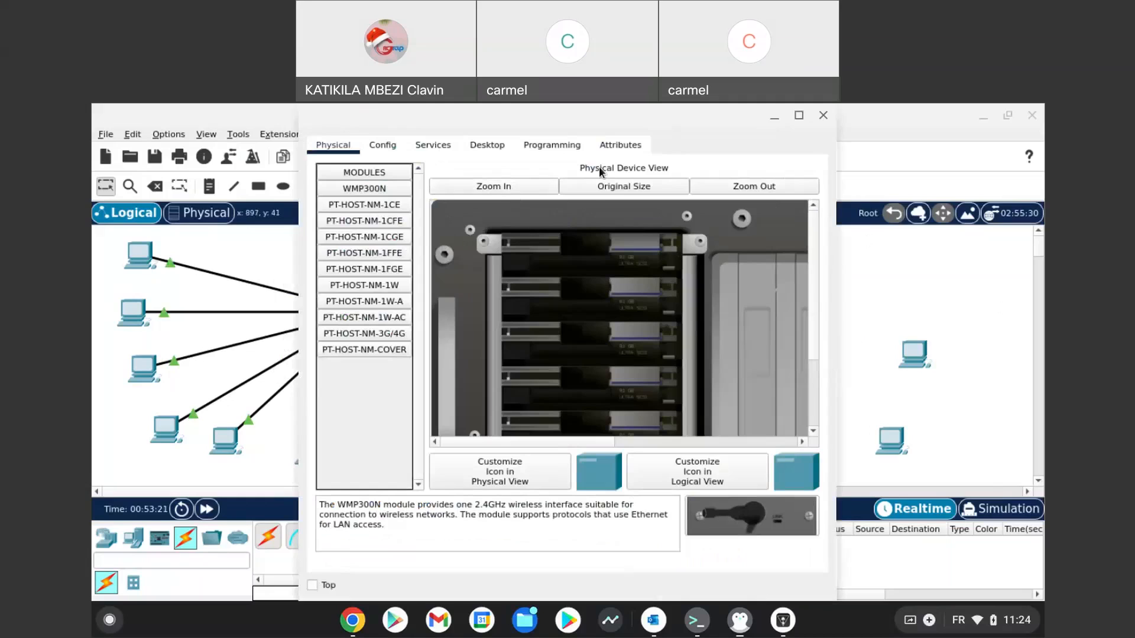
{"action": "left_click", "coordinate": [782, 184]}
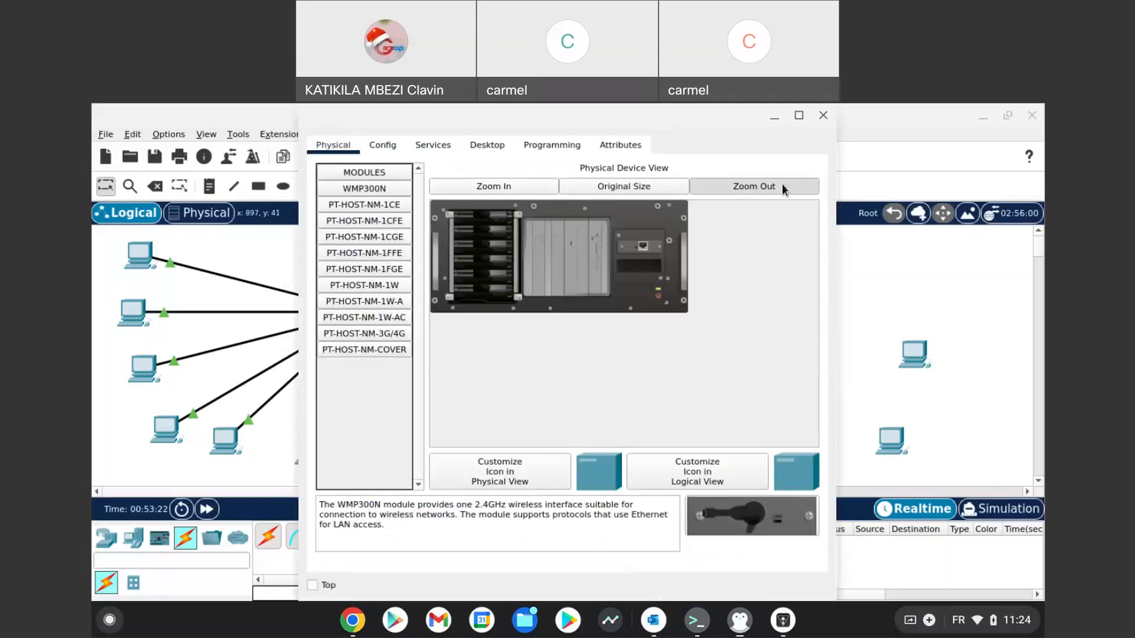
{"action": "left_click", "coordinate": [530, 186]}
{"action": "left_click", "coordinate": [514, 186]}
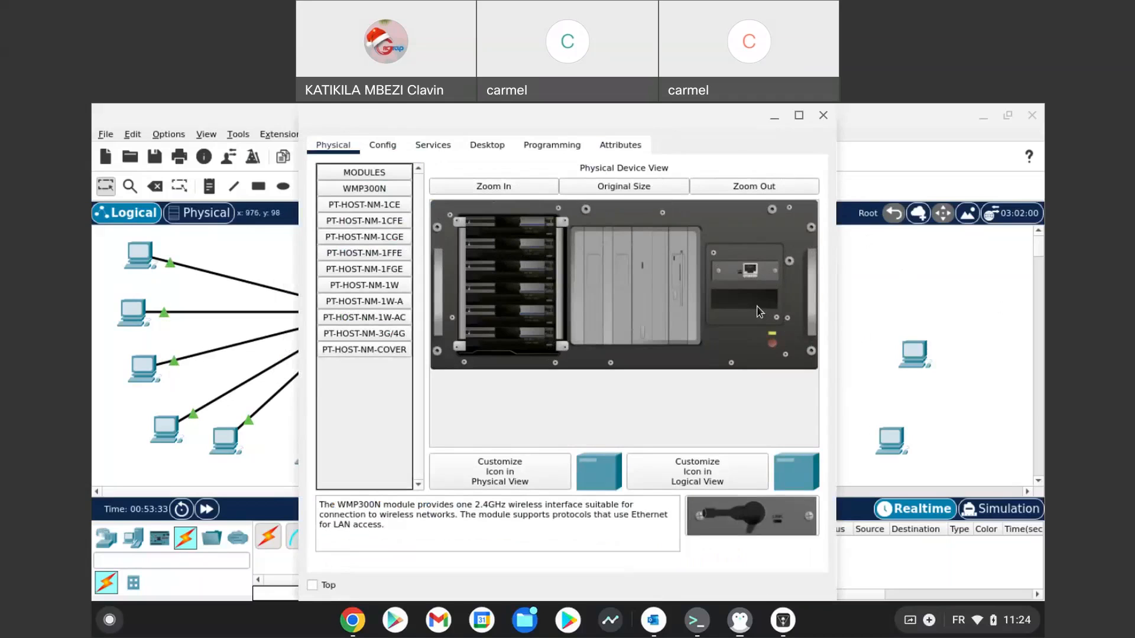
{"action": "left_click_drag", "start_coordinate": [752, 535], "coordinate": [679, 260]}
{"action": "left_click", "coordinate": [676, 320]}
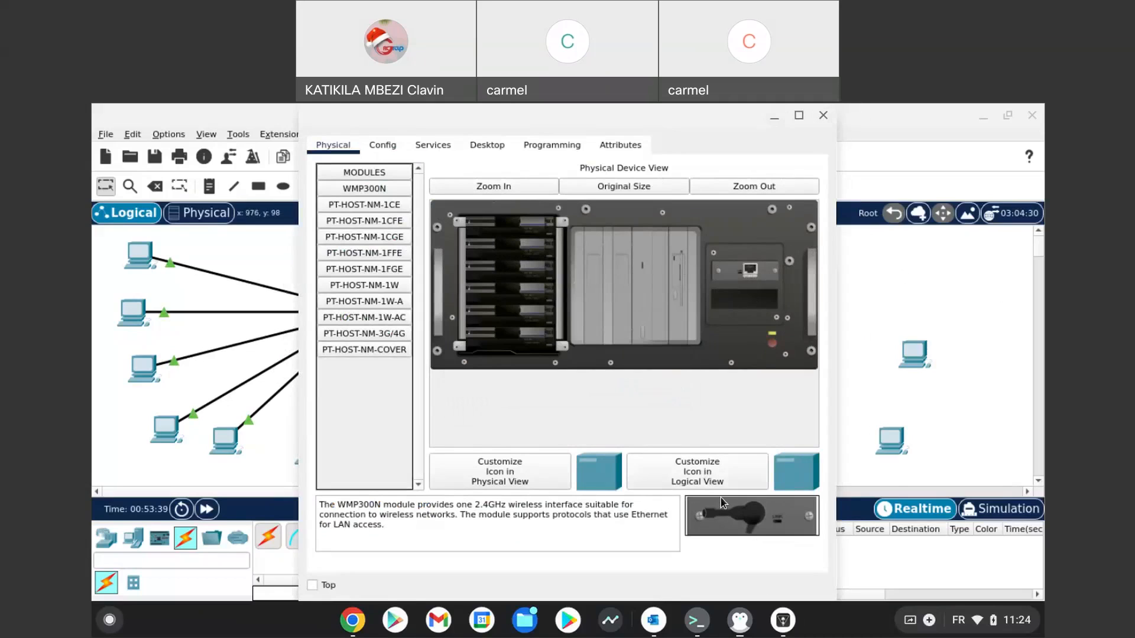
{"action": "left_click", "coordinate": [823, 115]}
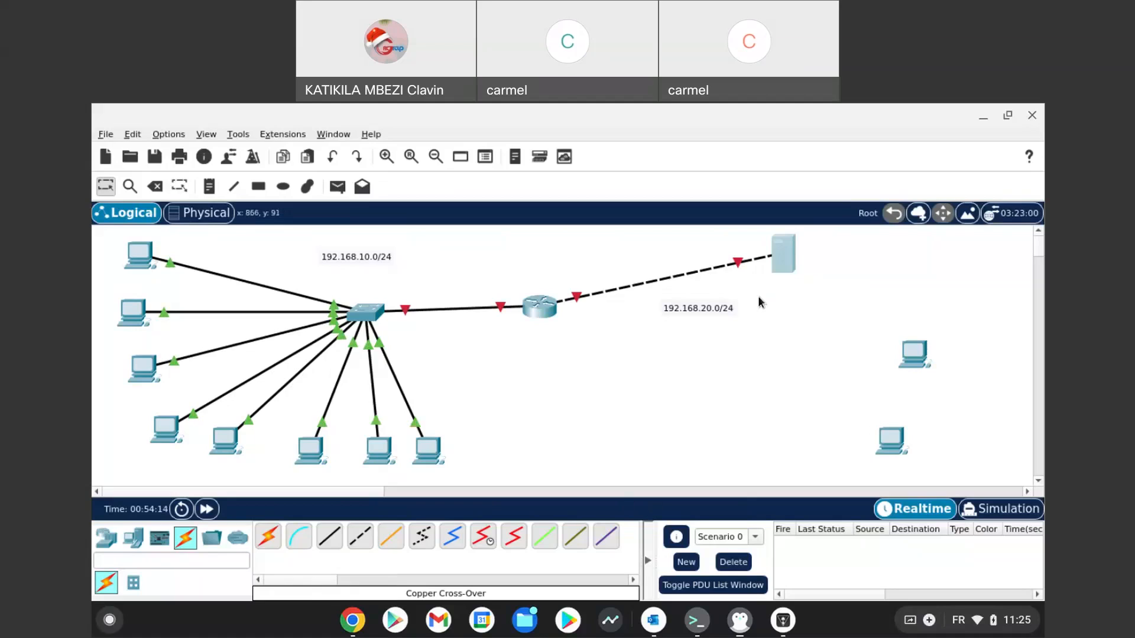
- Assign the server the static IPv4 address 192.168.20.1 with subnet mask 255.255.255.0 and close its configuration window
{"action": "left_click", "coordinate": [786, 263]}
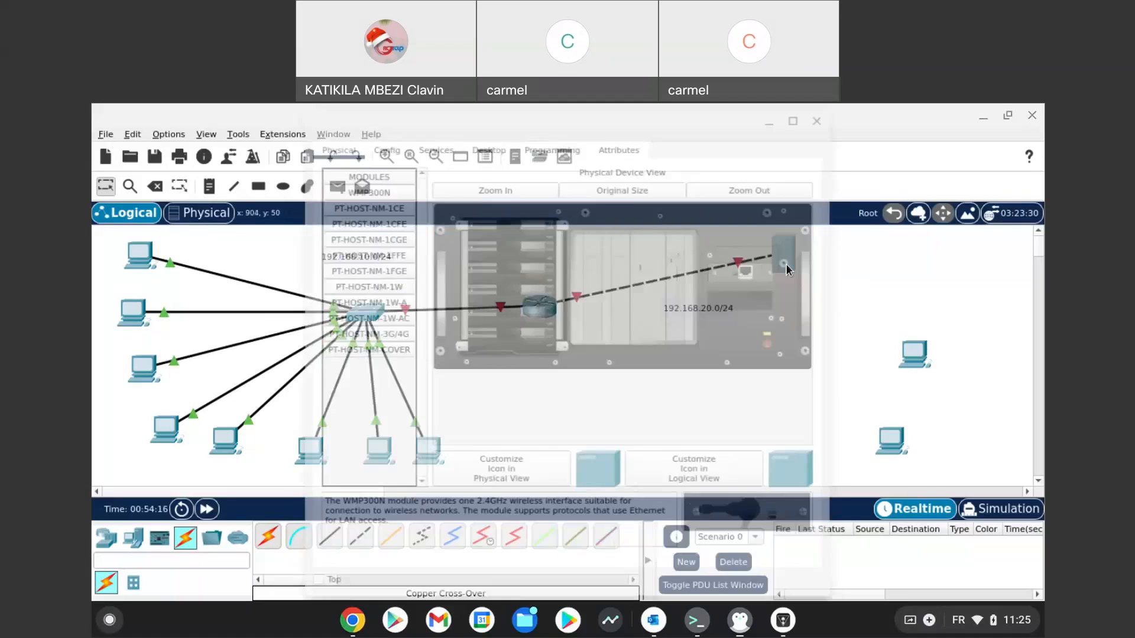
{"action": "left_click", "coordinate": [486, 149]}
{"action": "left_click", "coordinate": [395, 205]}
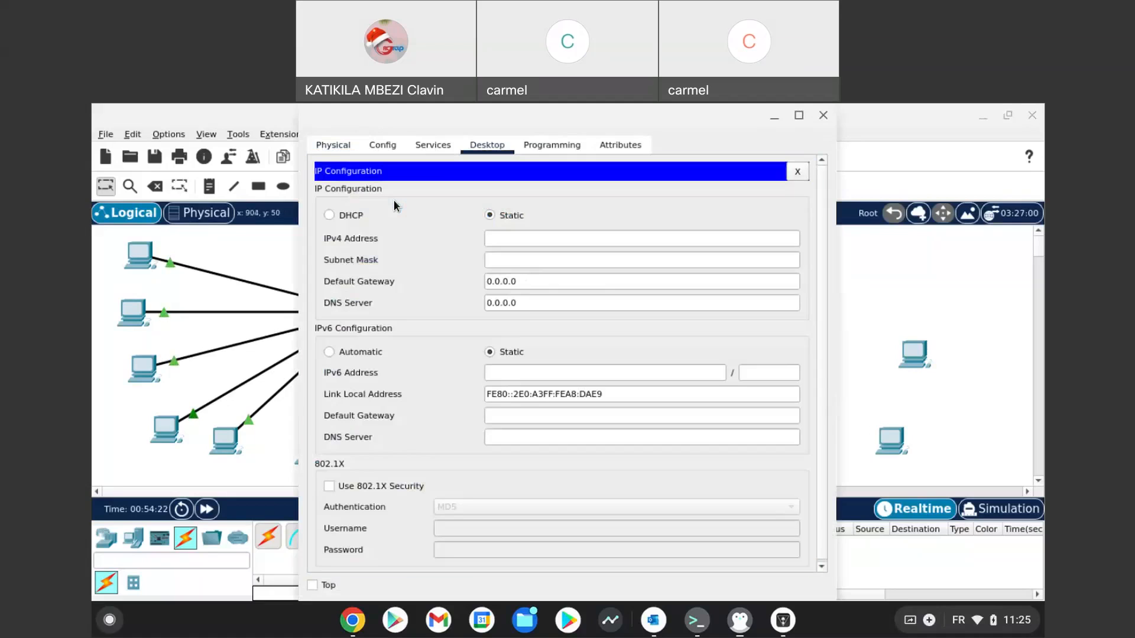
{"action": "left_click", "coordinate": [531, 240]}
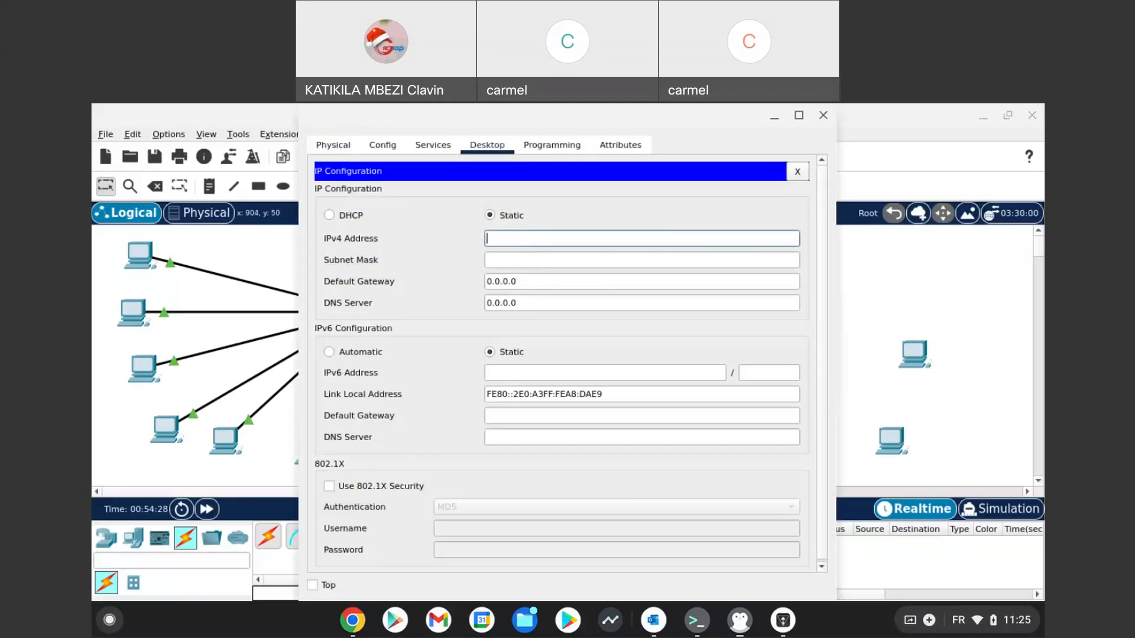
{"action": "type", "text": "192.168"}
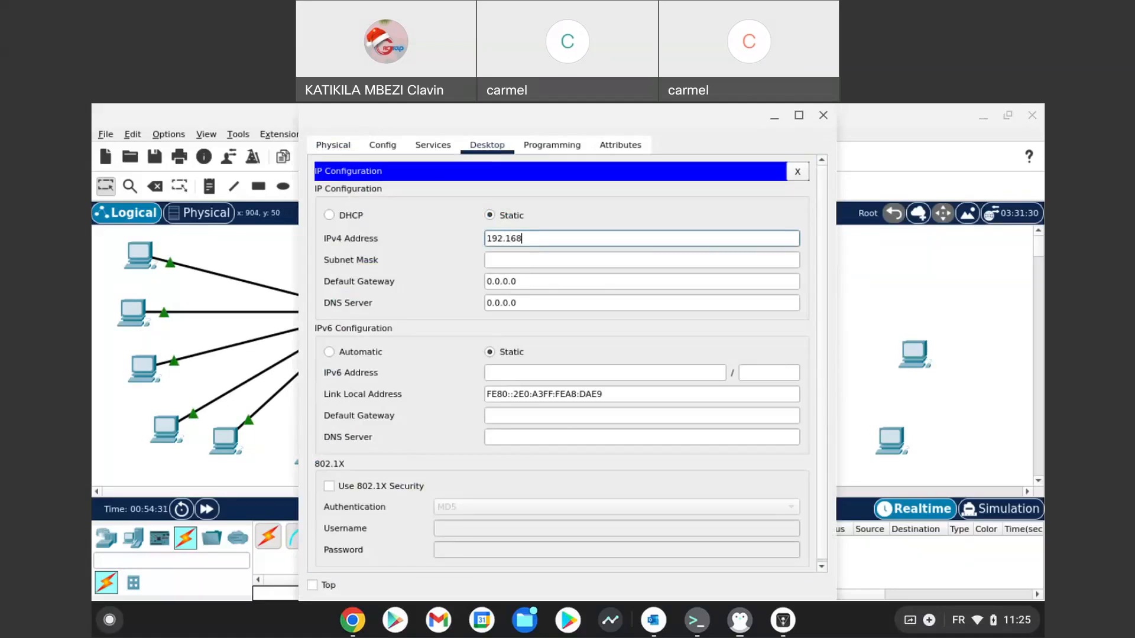
{"action": "type", "text": ".20.1"}
{"action": "left_click", "coordinate": [544, 261]}
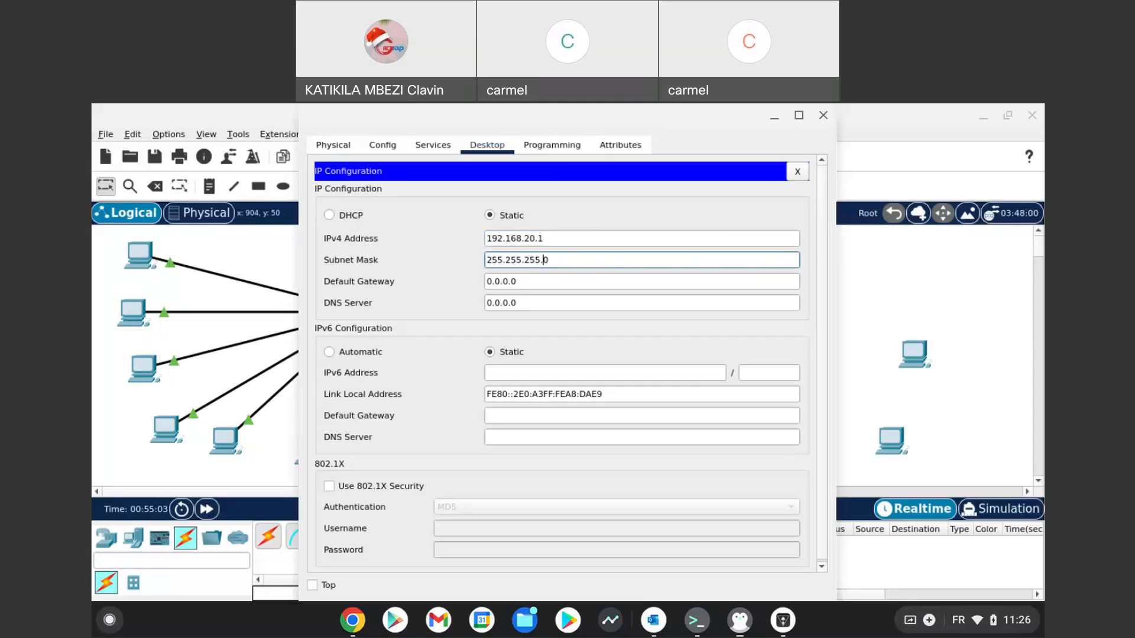
{"action": "left_click", "coordinate": [820, 117]}
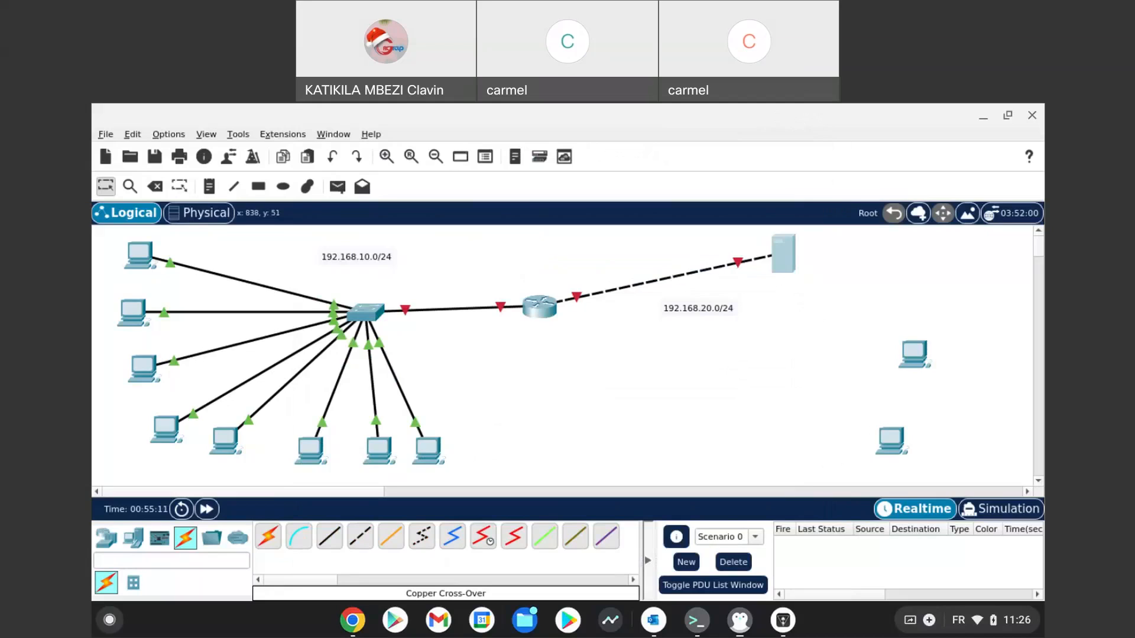
- Ping 192.168.20.1 from the Command Prompt of the eighth PC, the rightmost one connected to the switch, and close its window
{"action": "left_click", "coordinate": [427, 451]}
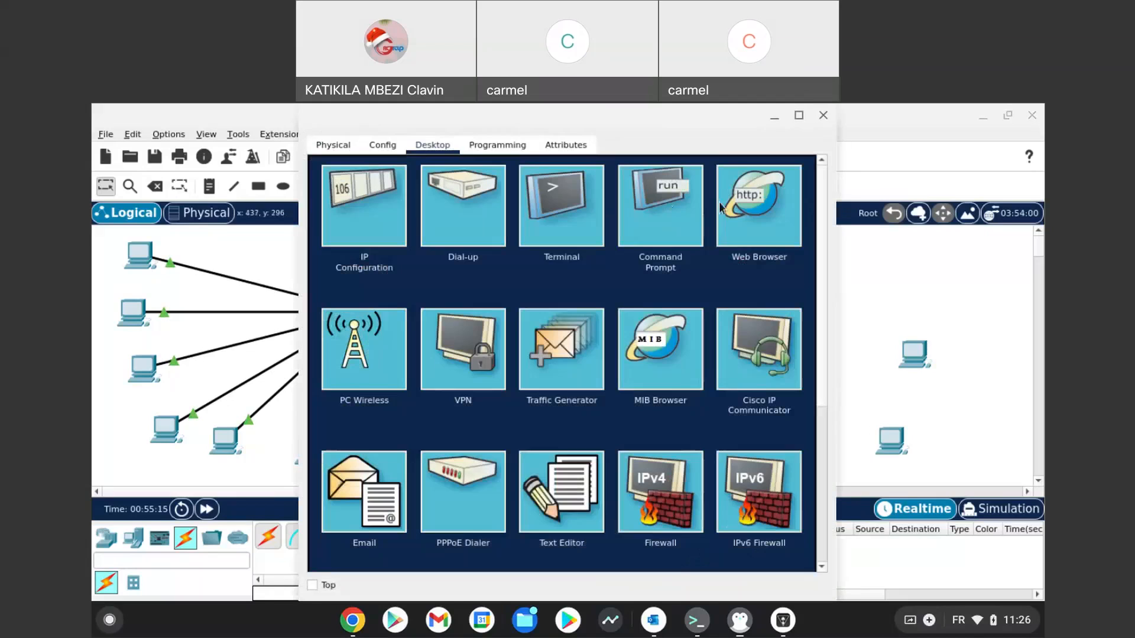
{"action": "left_click", "coordinate": [683, 218]}
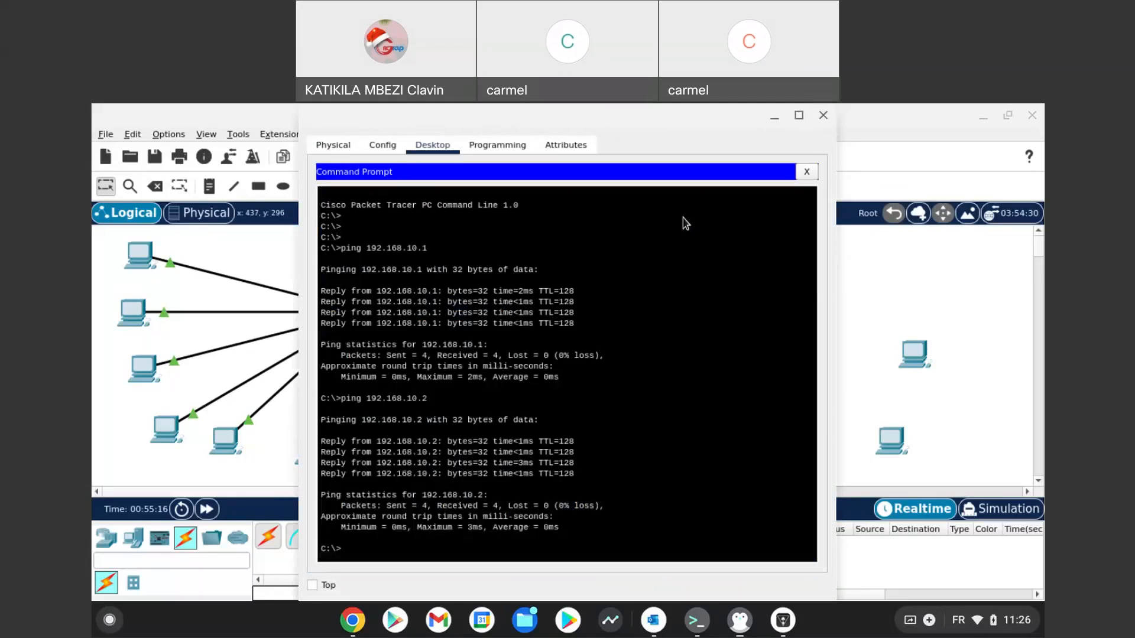
{"action": "key", "text": "Return"}
{"action": "key", "text": "Return"}
{"action": "key", "text": "Return"}
{"action": "key", "text": "Return"}
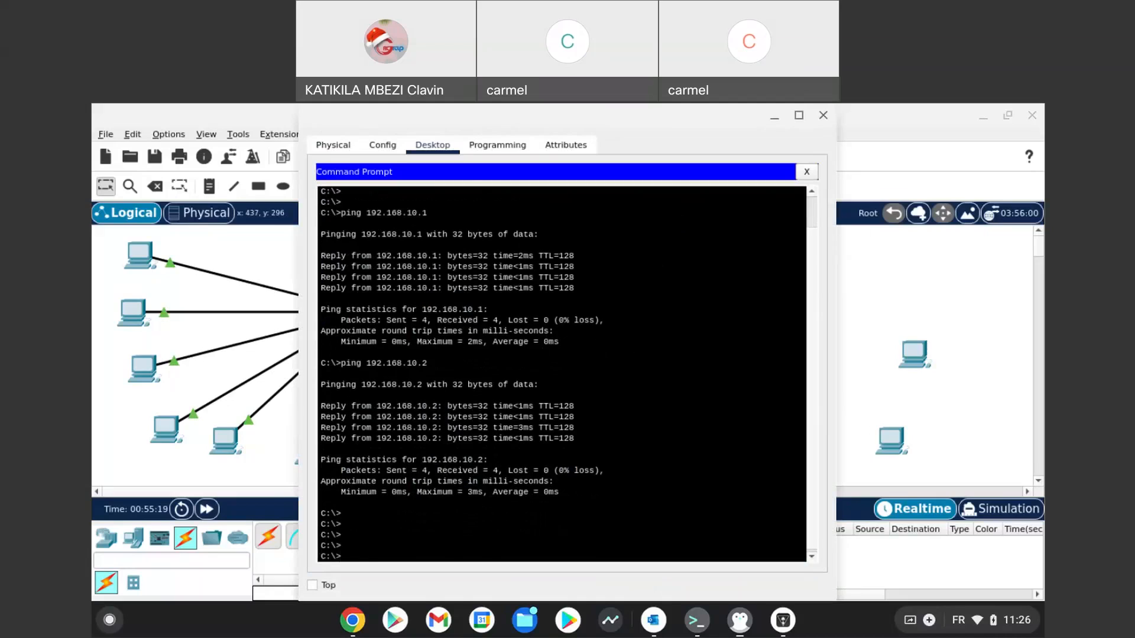
{"action": "type", "text": "ping 192.168.20.1"}
{"action": "key", "text": "Return"}
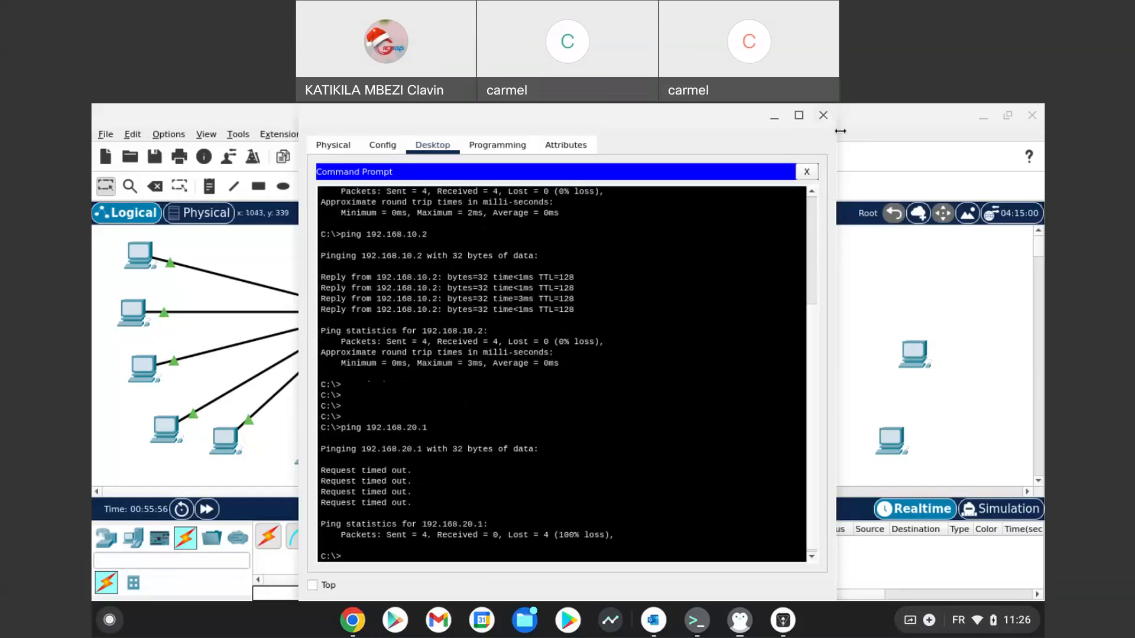
{"action": "left_click", "coordinate": [824, 118]}
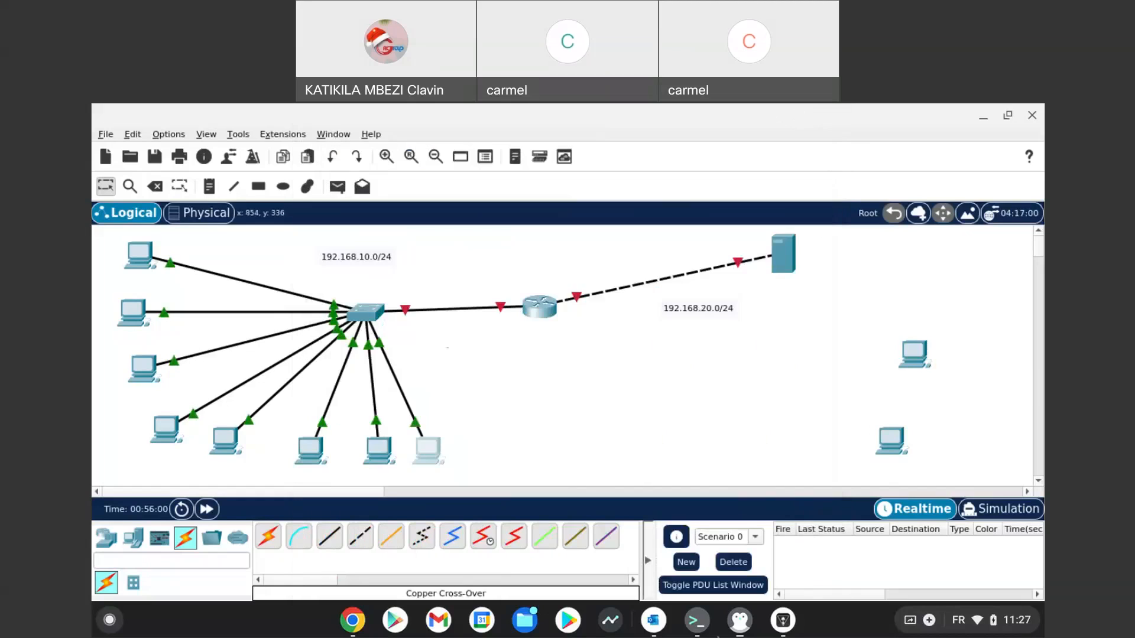
- Review the IP configuration of the eighth PC and close its window
{"action": "left_click", "coordinate": [437, 450]}
{"action": "left_click", "coordinate": [367, 223]}
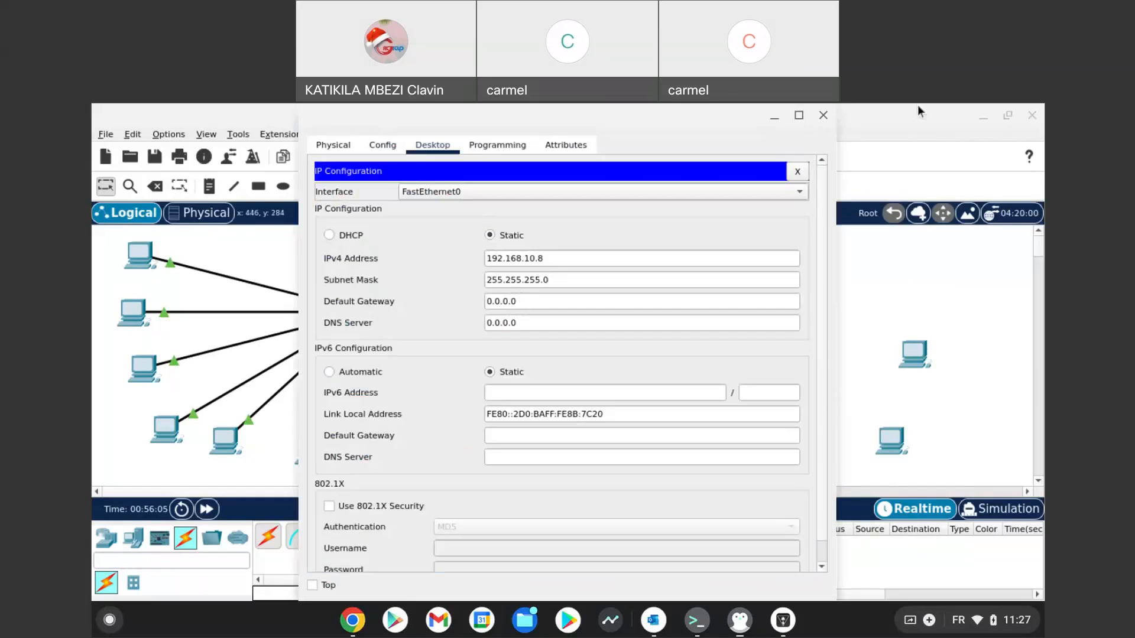
{"action": "left_click", "coordinate": [824, 115]}
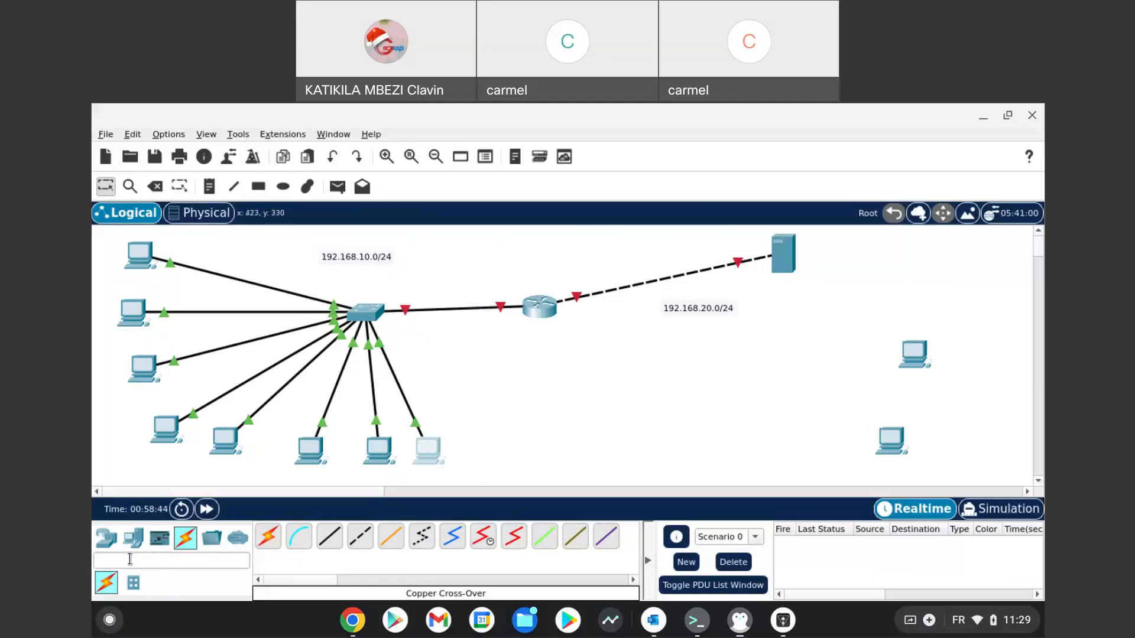
- Add a Laptop-PT to the workspace below the router
{"action": "left_click", "coordinate": [134, 541]}
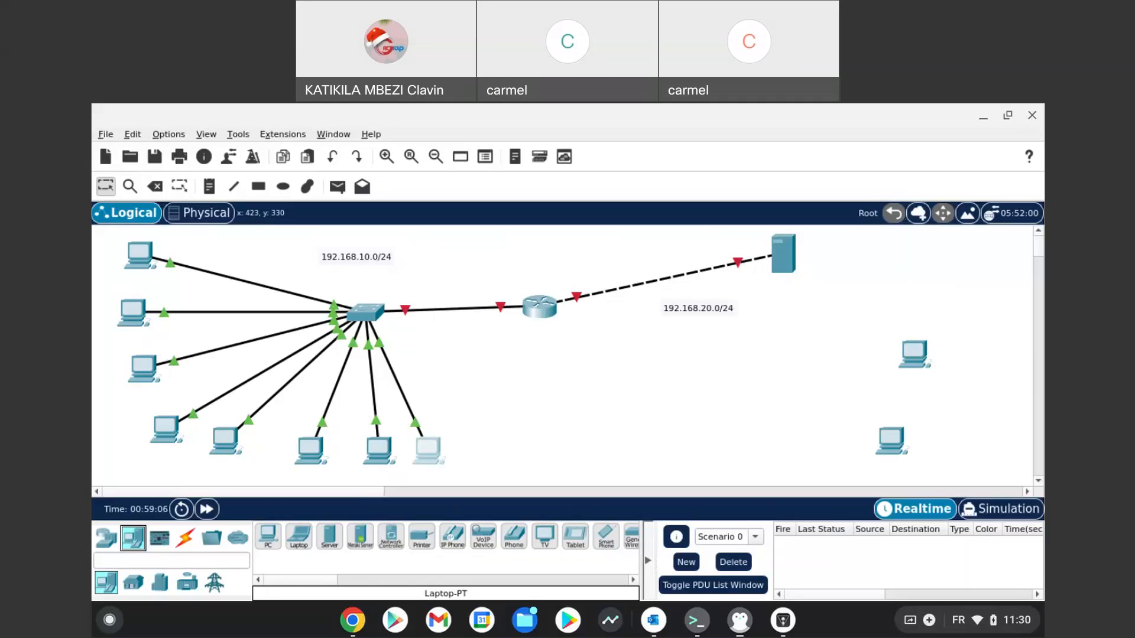
{"action": "left_click", "coordinate": [299, 536]}
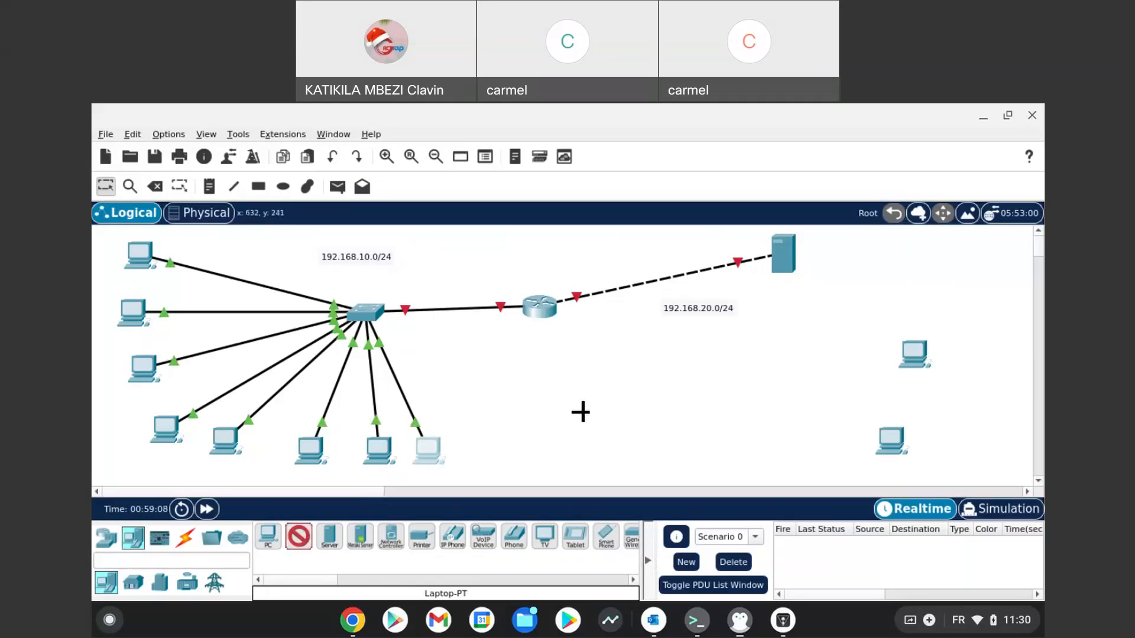
{"action": "left_click", "coordinate": [580, 415]}
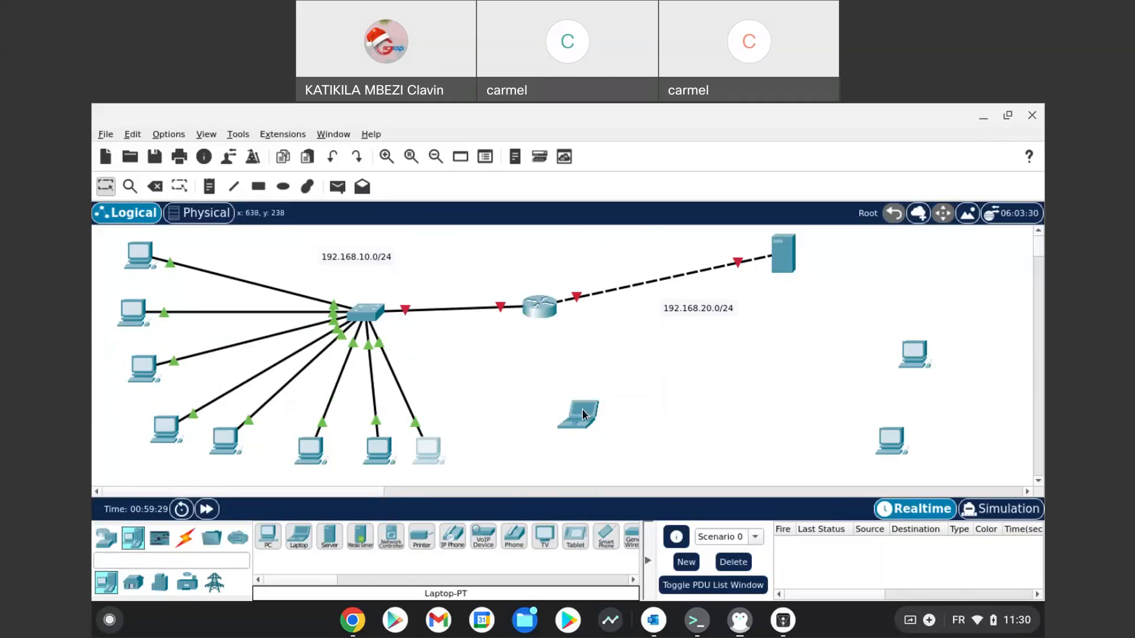
{"action": "mouse_move", "coordinate": [583, 424]}
{"action": "mouse_move", "coordinate": [373, 318]}
{"action": "mouse_move", "coordinate": [578, 410]}
- Bring up the connection cables, view the "cable console" image results in Chrome and return to Packet Tracer
{"action": "left_click", "coordinate": [186, 538]}
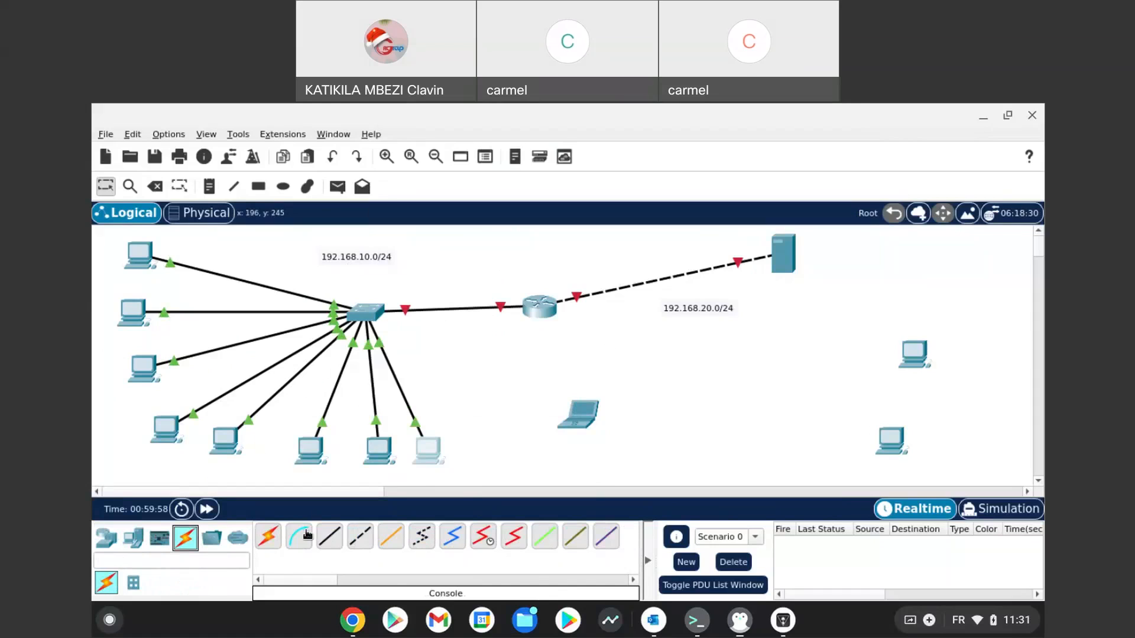
{"action": "key", "text": "alt+Tab"}
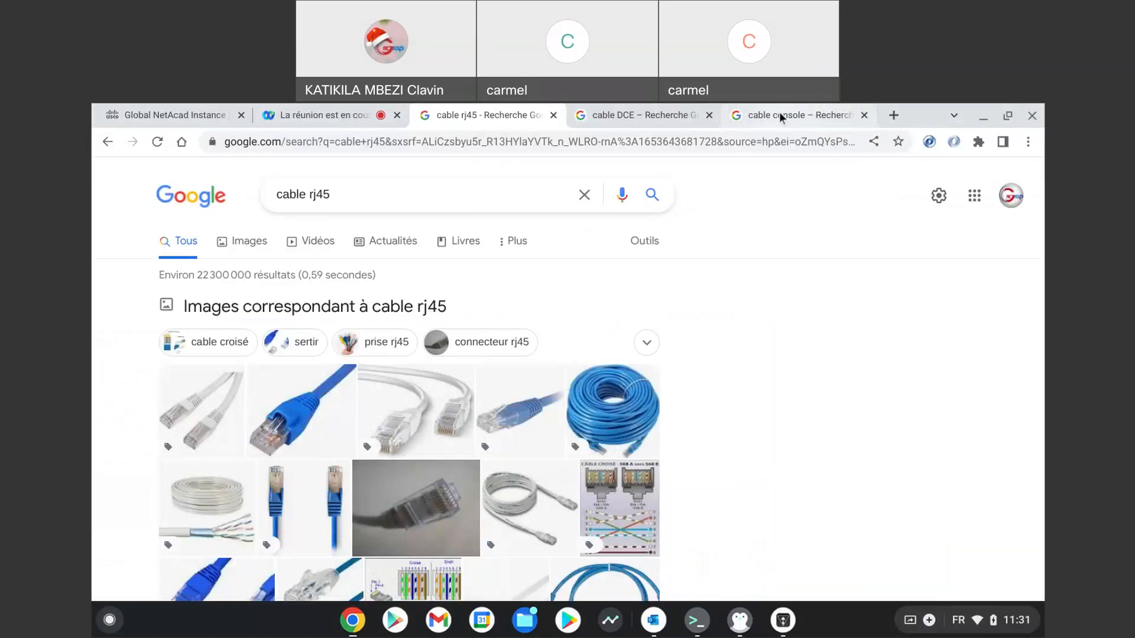
{"action": "left_click", "coordinate": [779, 114]}
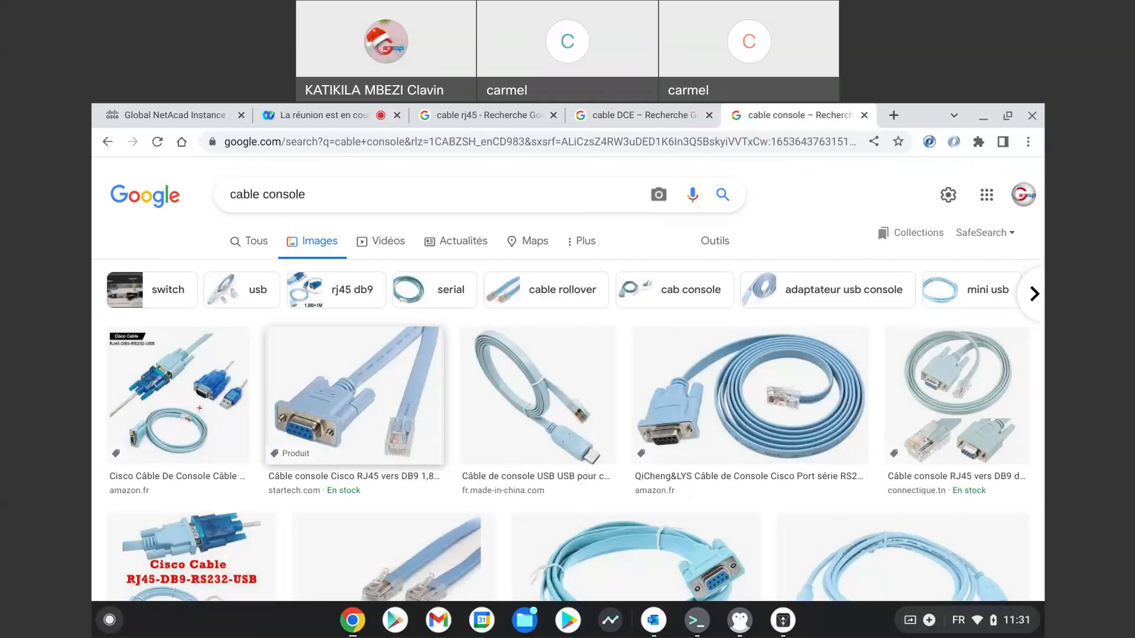
{"action": "key", "text": "alt+Tab"}
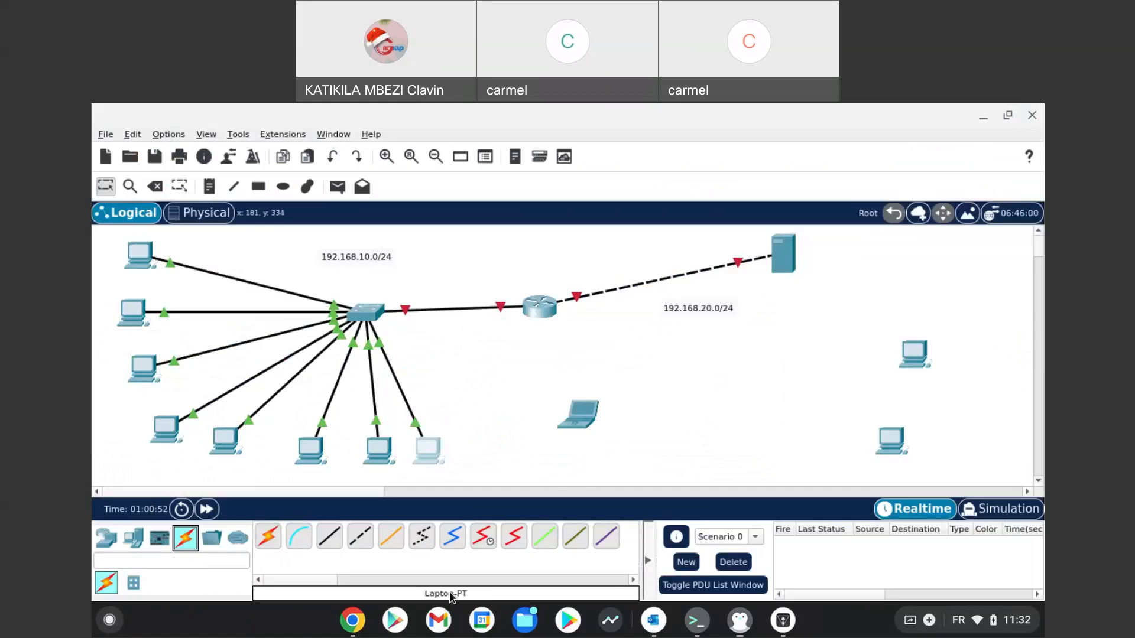
- Connect the router's Console port to the laptop's RS 232 port with a Console cable
{"action": "left_click", "coordinate": [299, 538]}
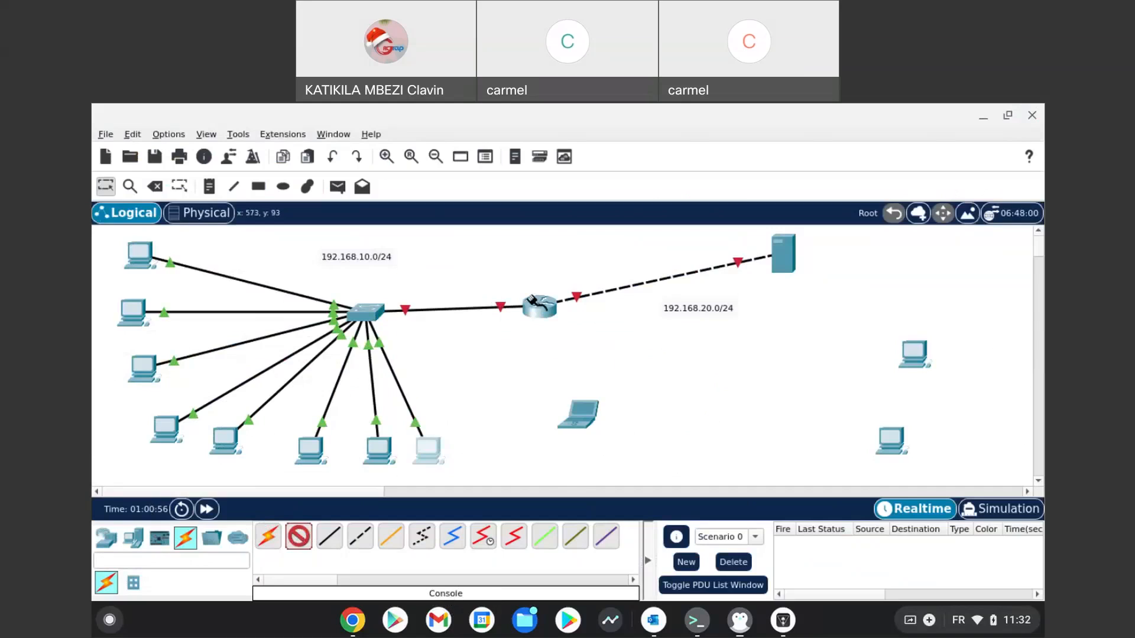
{"action": "left_click", "coordinate": [541, 310]}
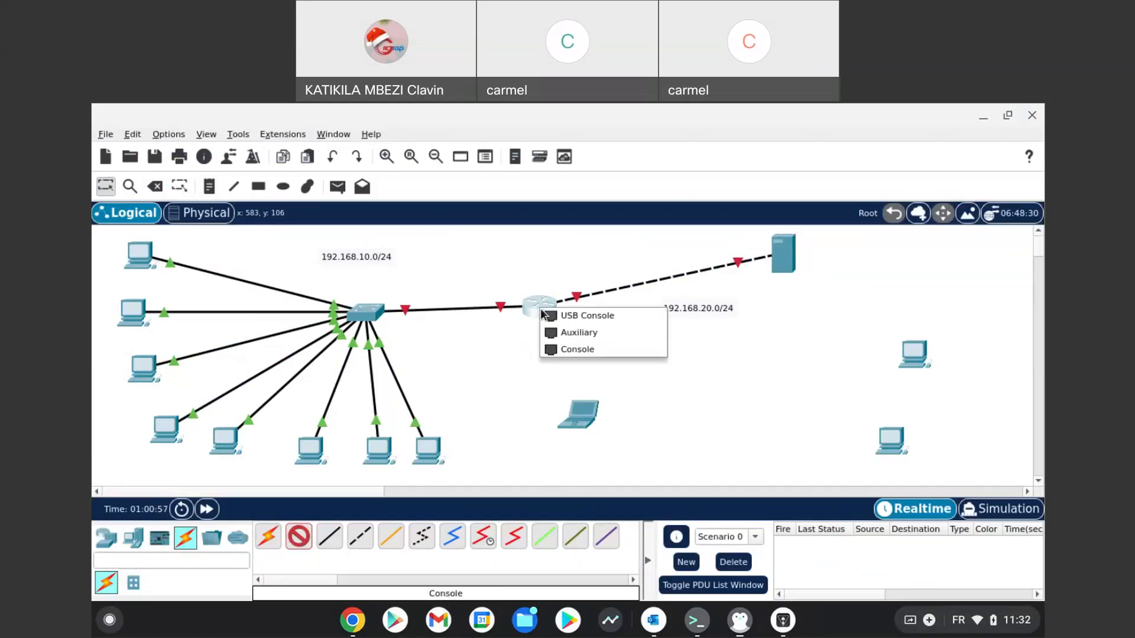
{"action": "left_click", "coordinate": [558, 350]}
{"action": "left_click", "coordinate": [579, 422]}
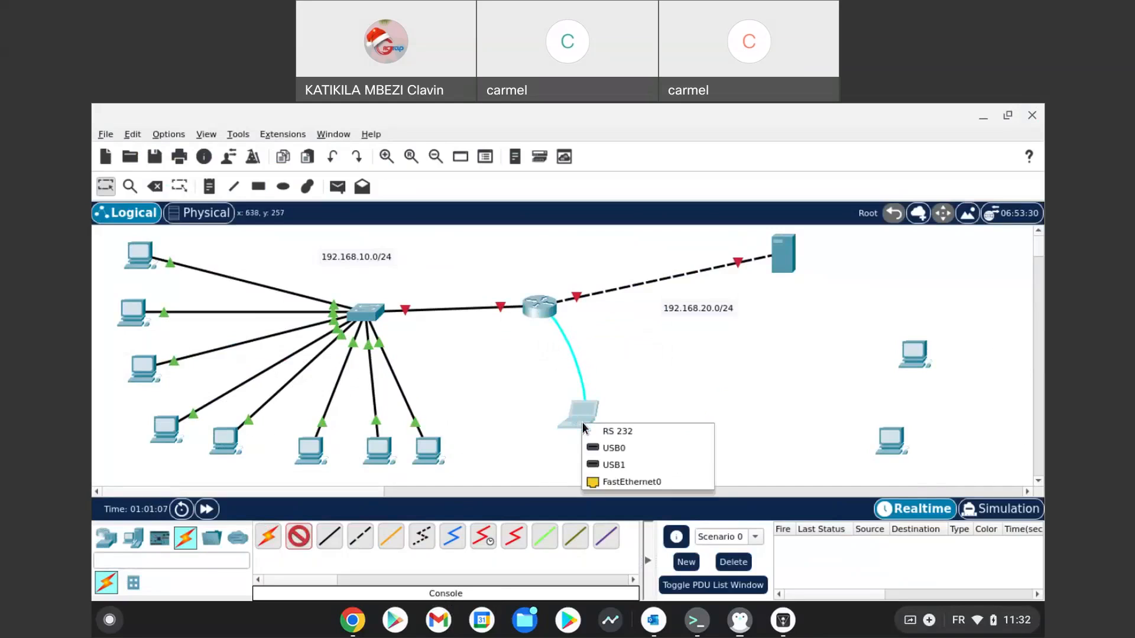
{"action": "left_click", "coordinate": [622, 434]}
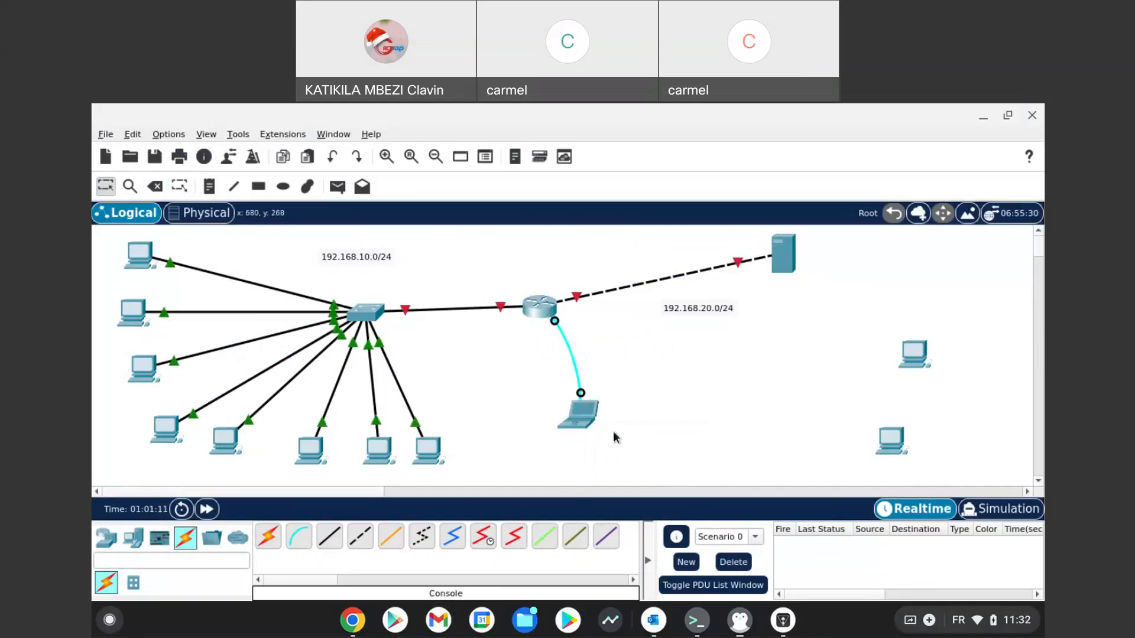
- Move the laptop farther from the router toward the server side and check its physical device view
{"action": "left_click_drag", "start_coordinate": [581, 419], "coordinate": [643, 435]}
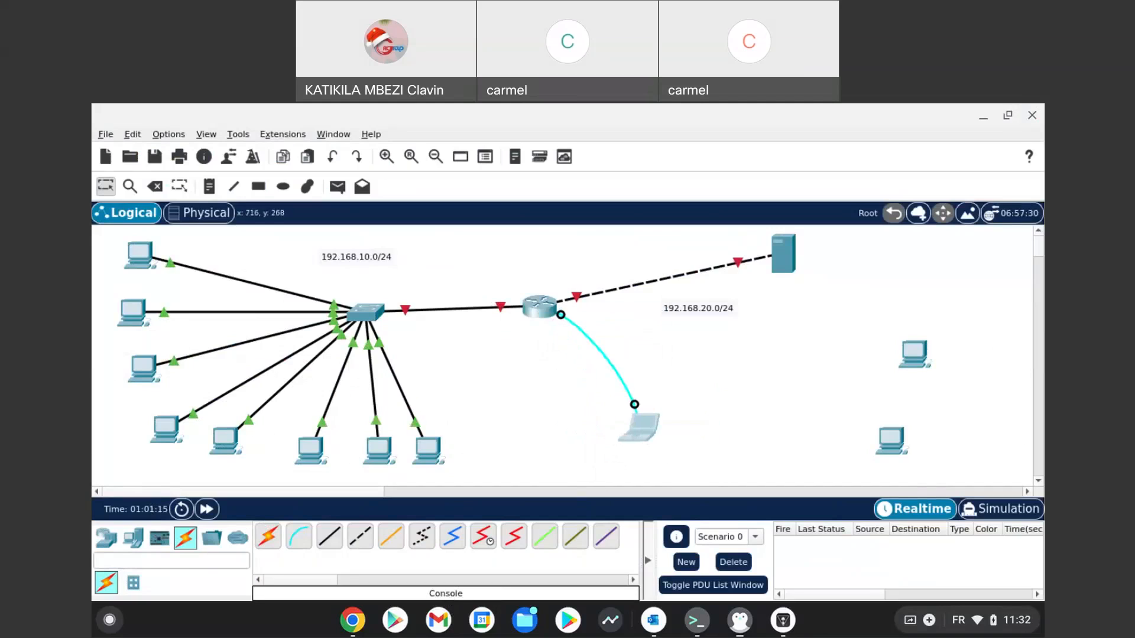
{"action": "left_click", "coordinate": [642, 431]}
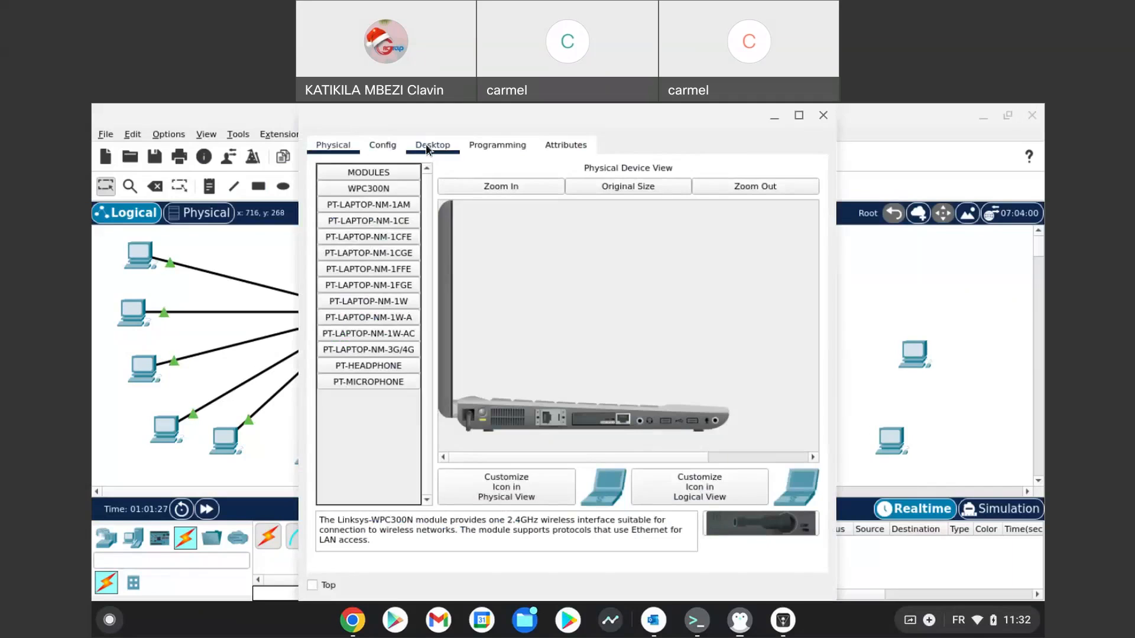
{"action": "left_click", "coordinate": [823, 116]}
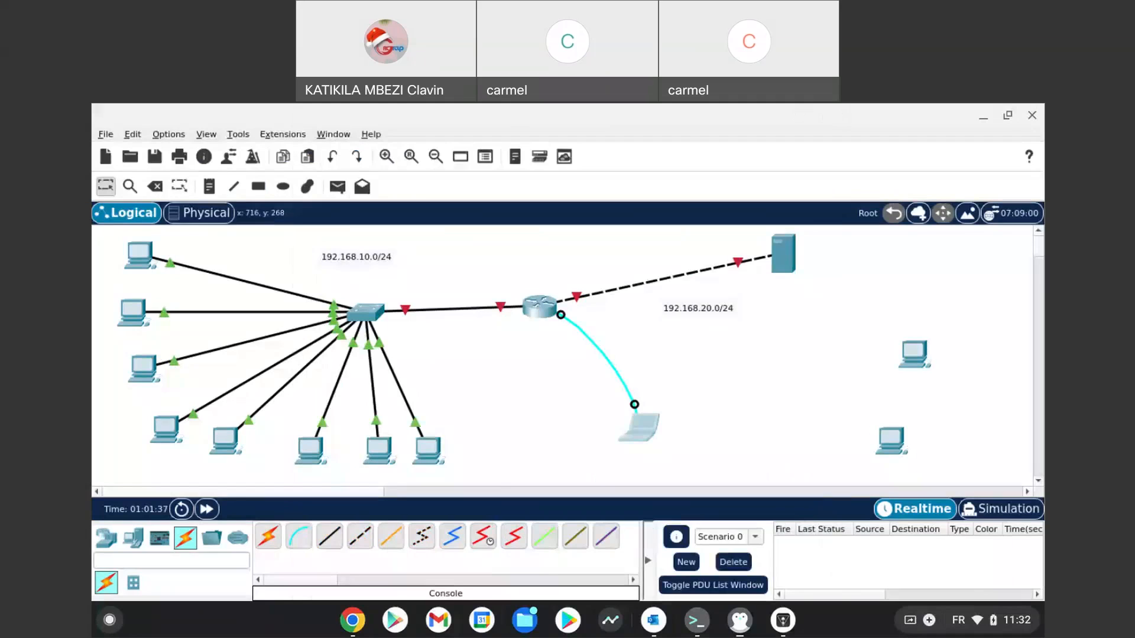
- Undo the console link and recreate it with a Console cable from the router's Console port to the laptop's RS 232 port
{"action": "key", "text": "ctrl+z"}
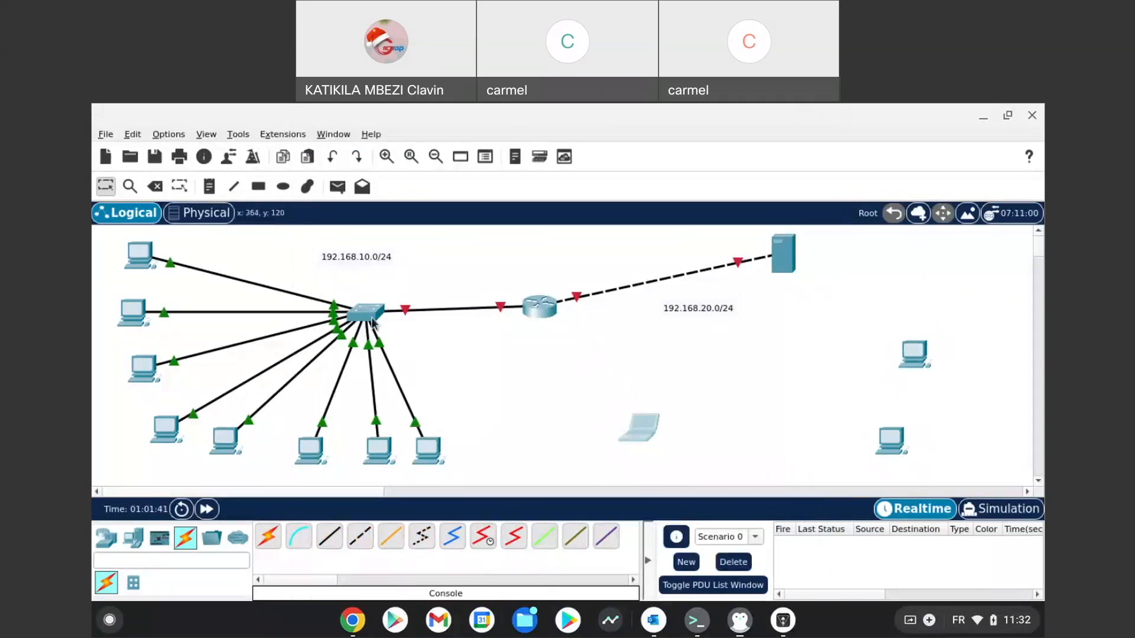
{"action": "left_click", "coordinate": [298, 536]}
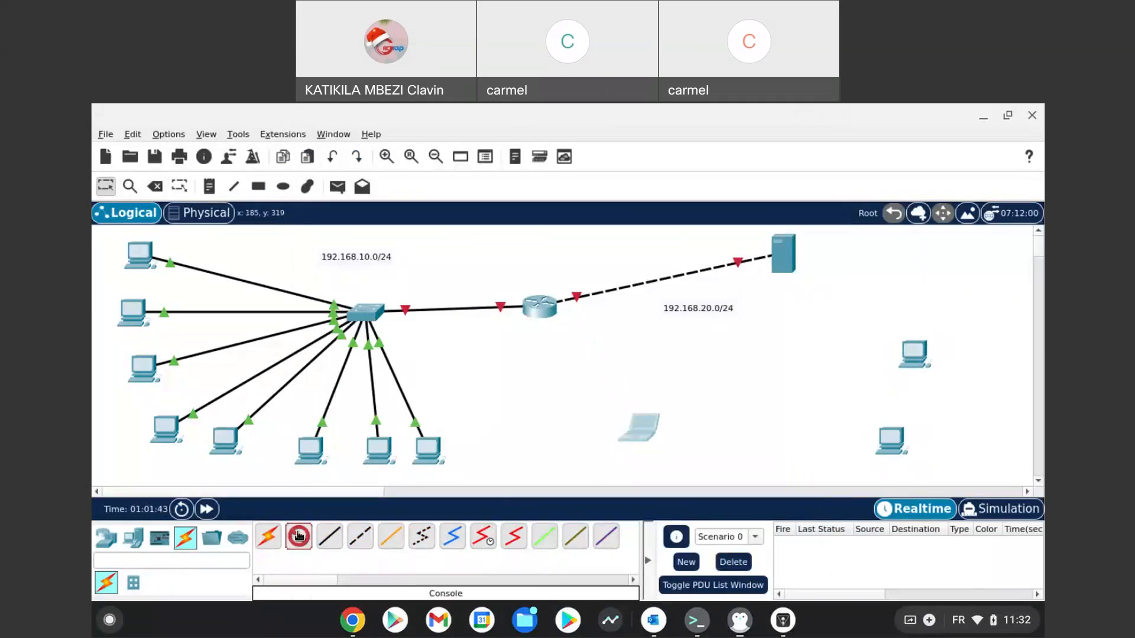
{"action": "left_click", "coordinate": [540, 318]}
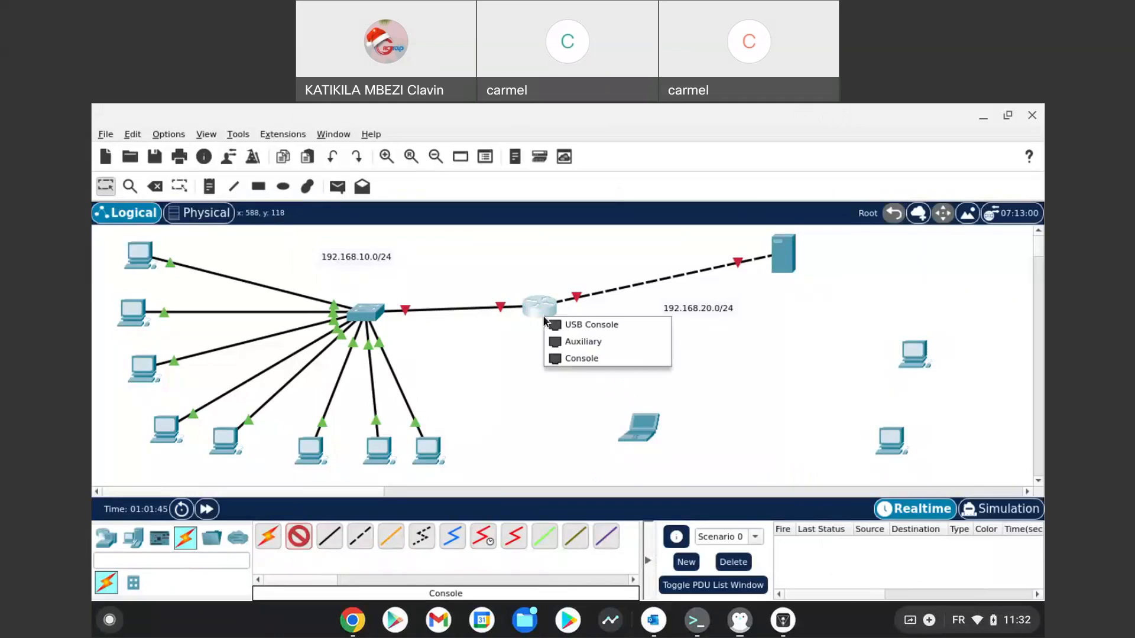
{"action": "left_click", "coordinate": [564, 358]}
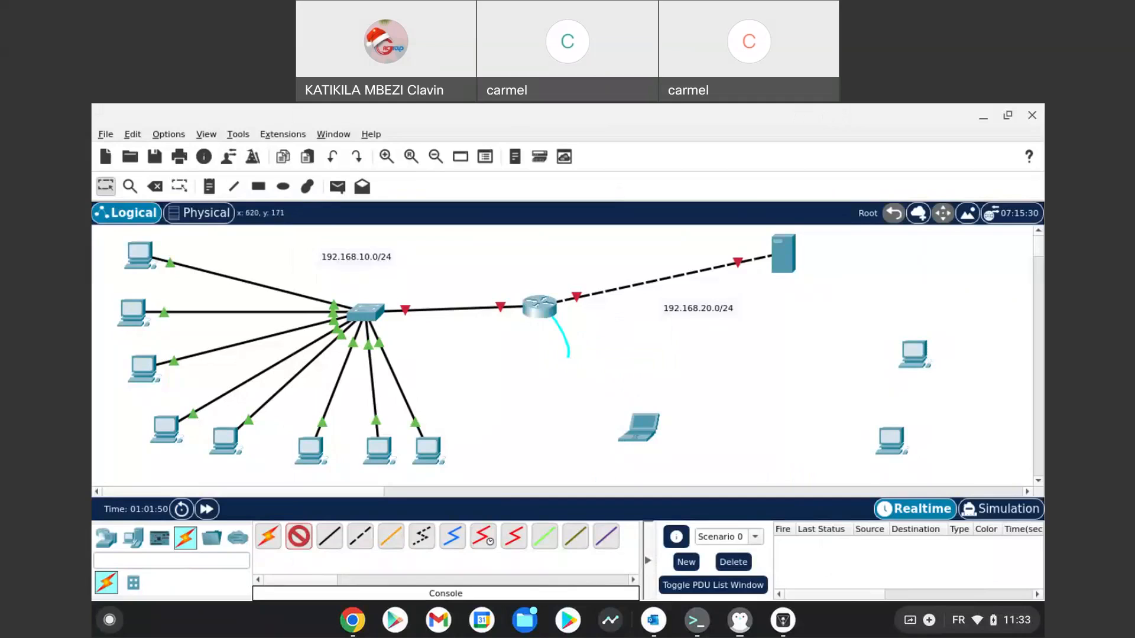
{"action": "left_click", "coordinate": [640, 430]}
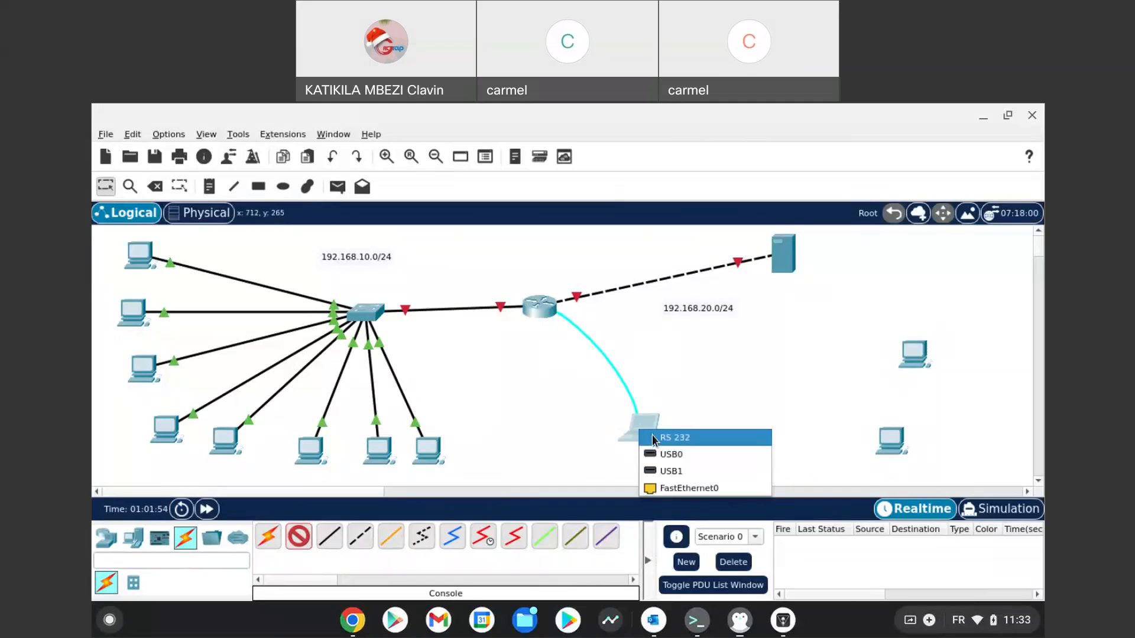
{"action": "left_click", "coordinate": [654, 437]}
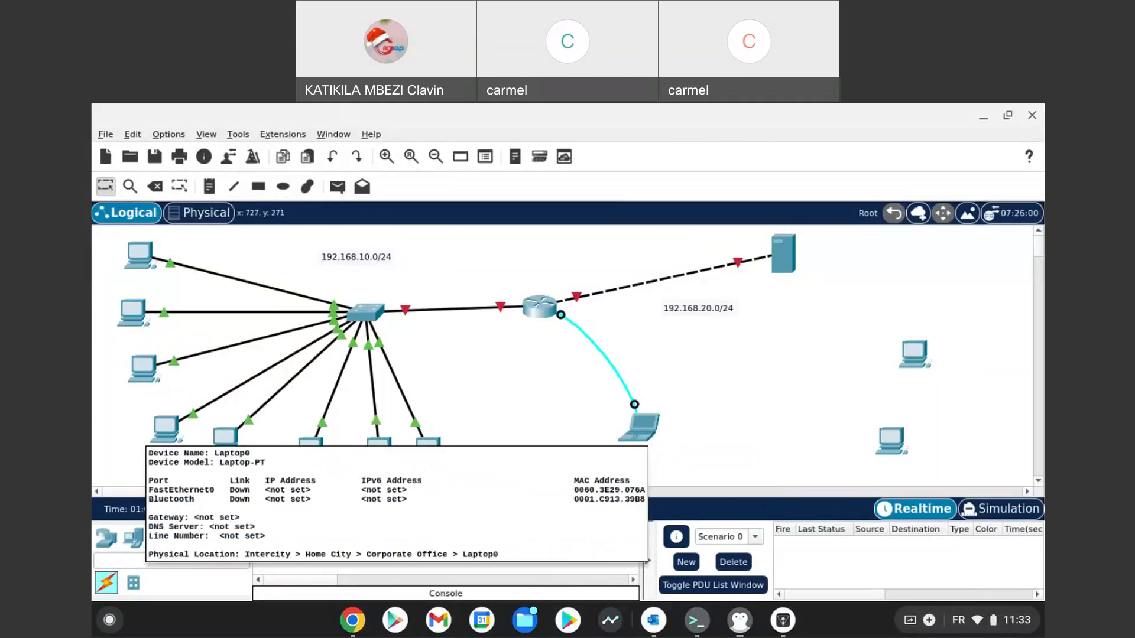
- Switch to Chrome to look at the console cable's connectors once more and return to Packet Tracer
{"action": "key", "text": "alt+Tab"}
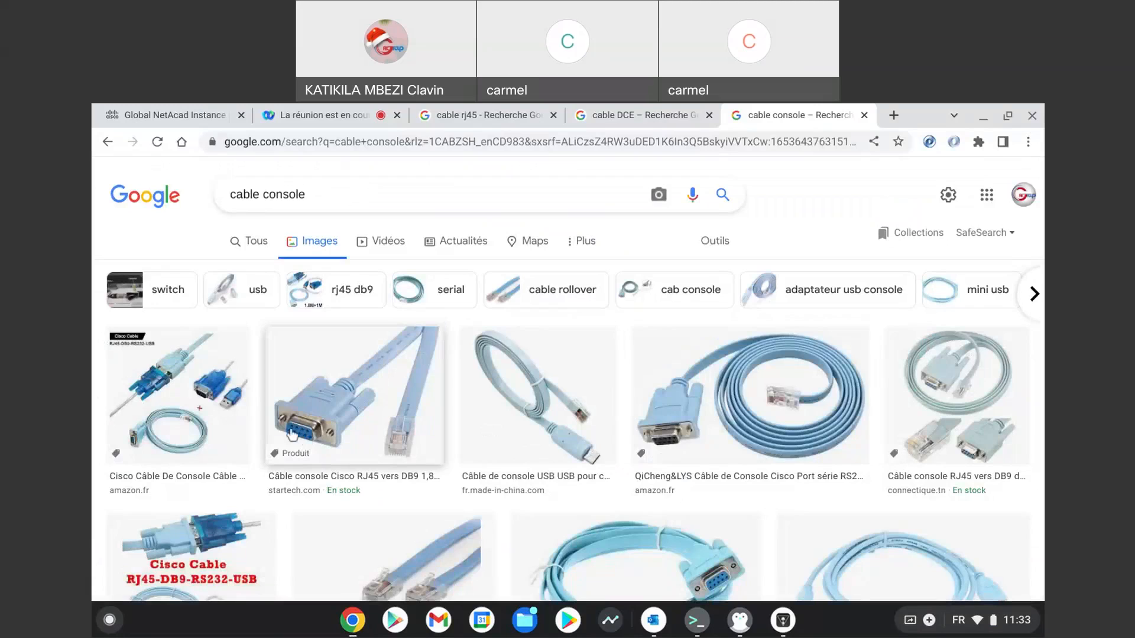
{"action": "key", "text": "alt+Tab"}
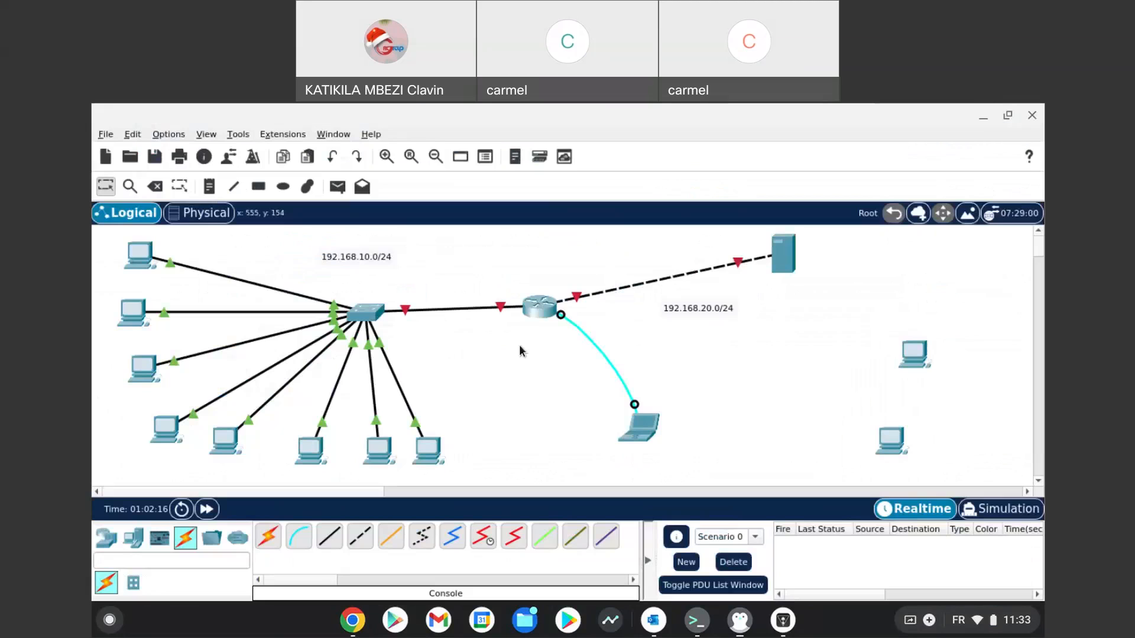
- Open a Terminal session from the laptop to the router at 9600 bits per second, 8 data bits, no parity, 1 stop bit, no flow control
{"action": "mouse_move", "coordinate": [619, 449]}
{"action": "mouse_move", "coordinate": [363, 314]}
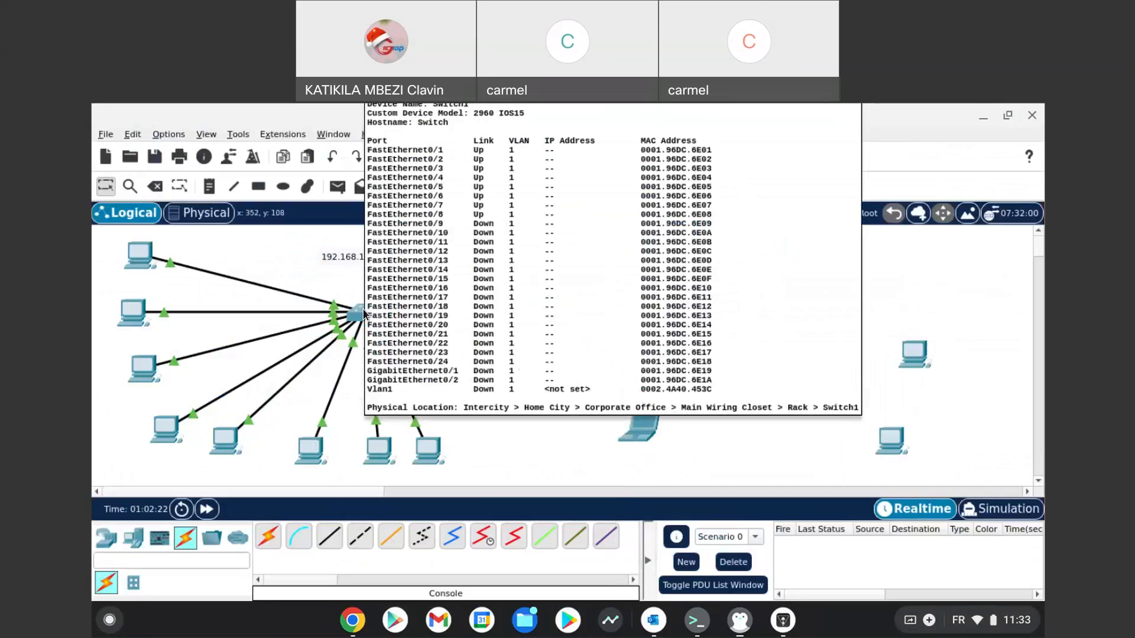
{"action": "left_click", "coordinate": [645, 431]}
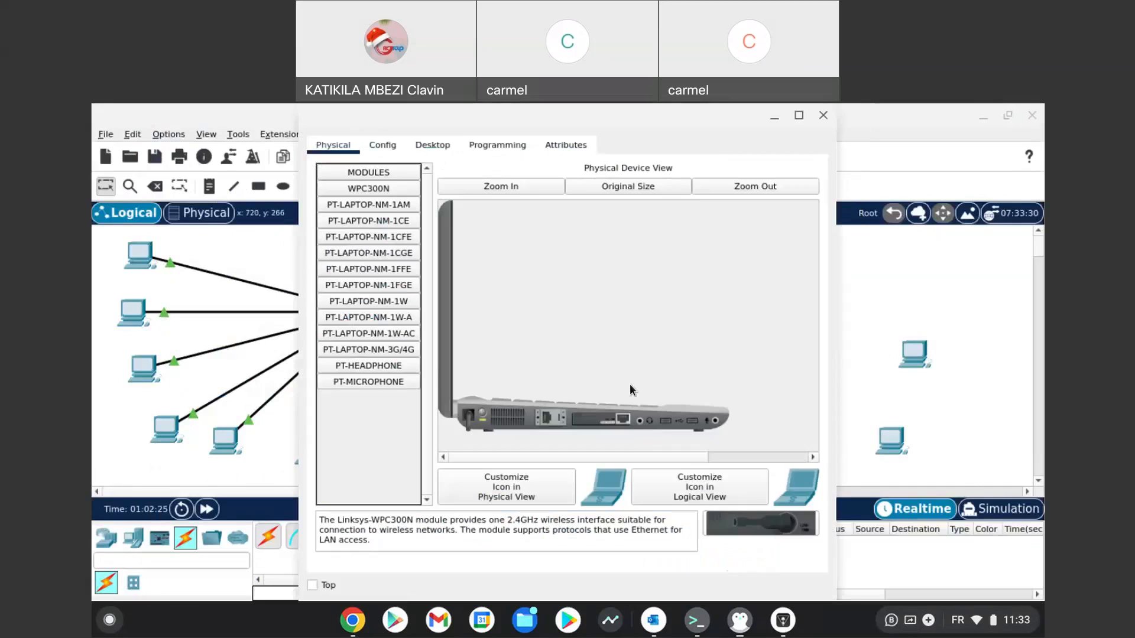
{"action": "left_click", "coordinate": [441, 150]}
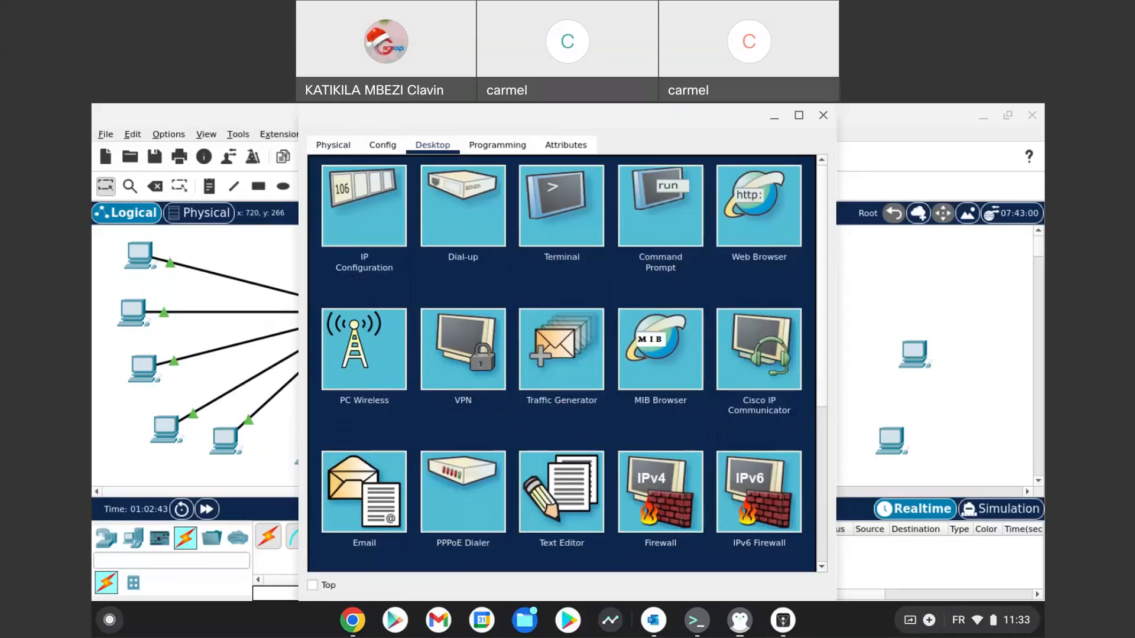
{"action": "left_click", "coordinate": [556, 235]}
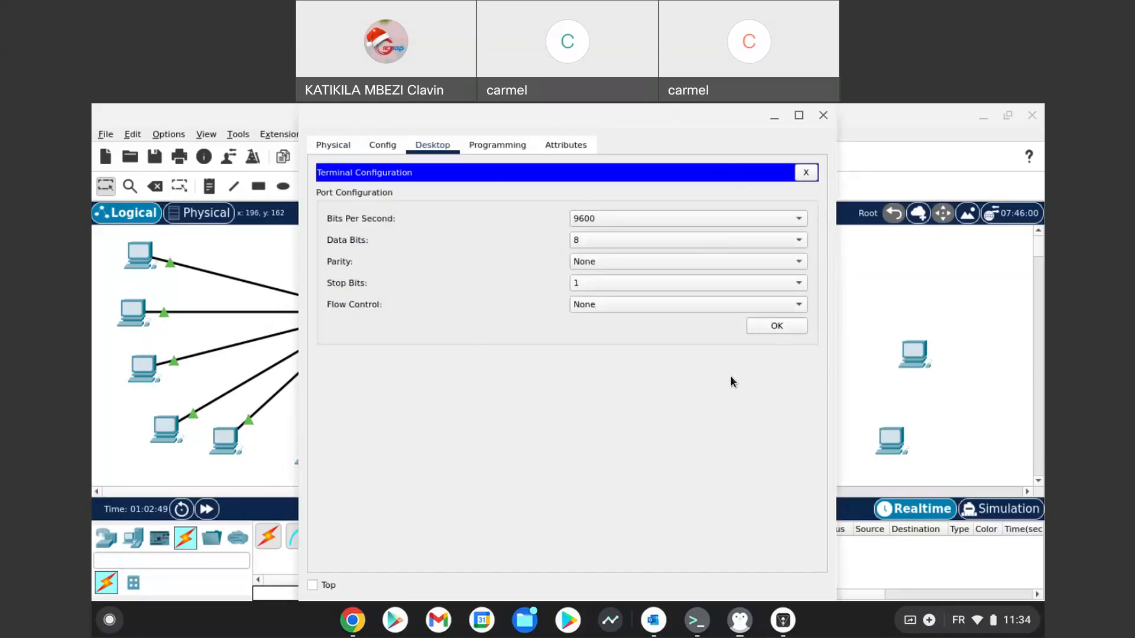
{"action": "left_click", "coordinate": [776, 326]}
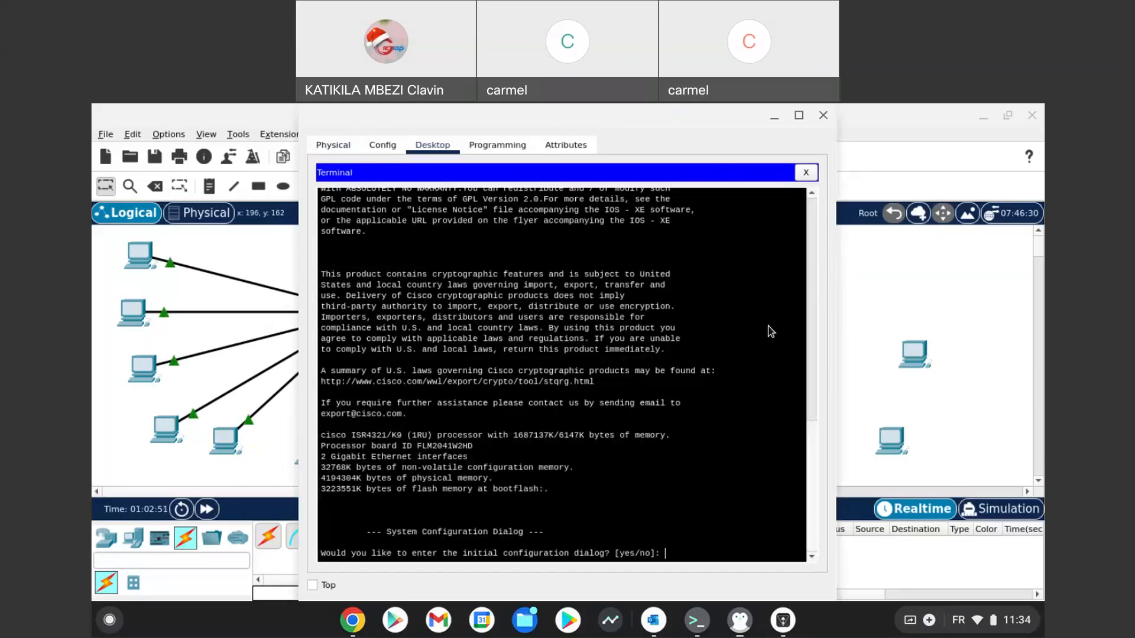
{"action": "key", "text": "Return"}
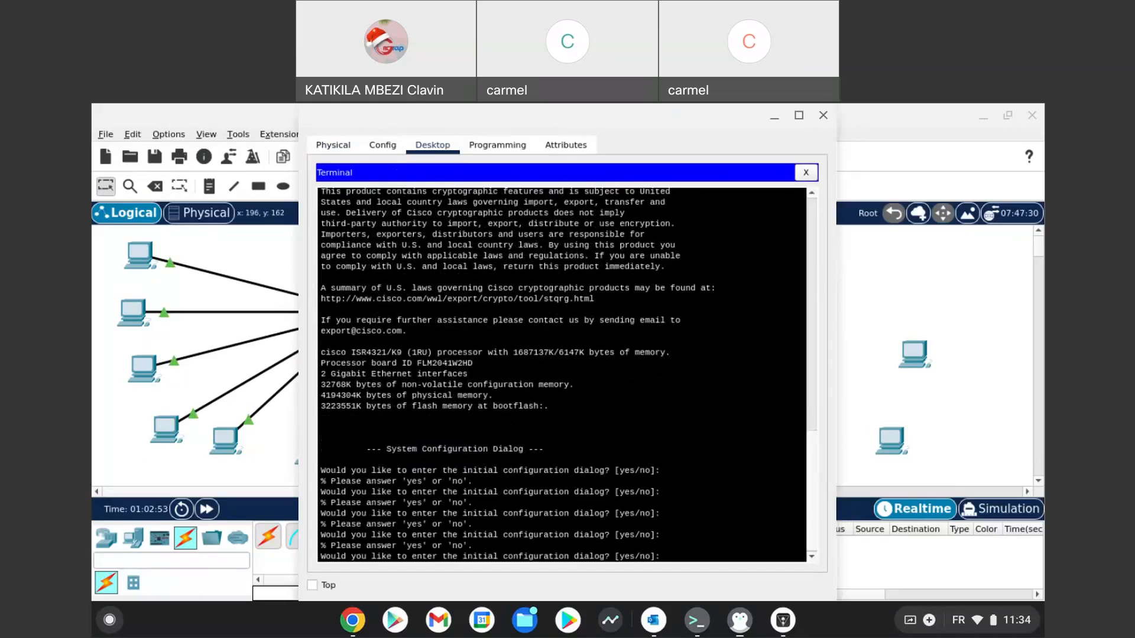
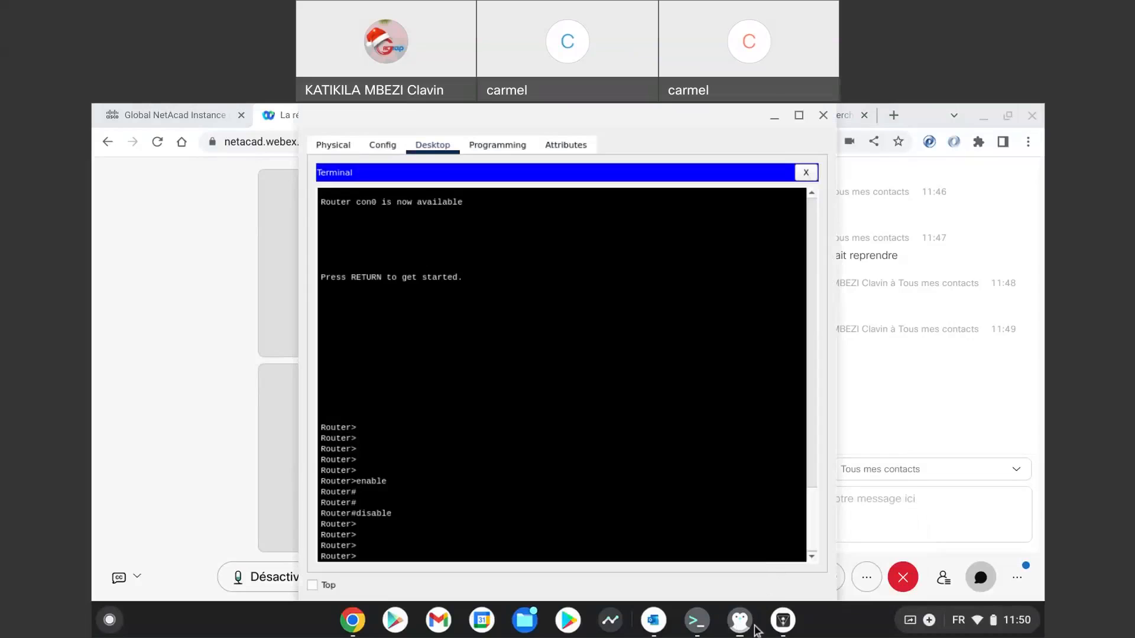
- Return to the laptop's terminal, close the router session with exit and reopen it at the user prompt
{"action": "left_click", "coordinate": [792, 571]}
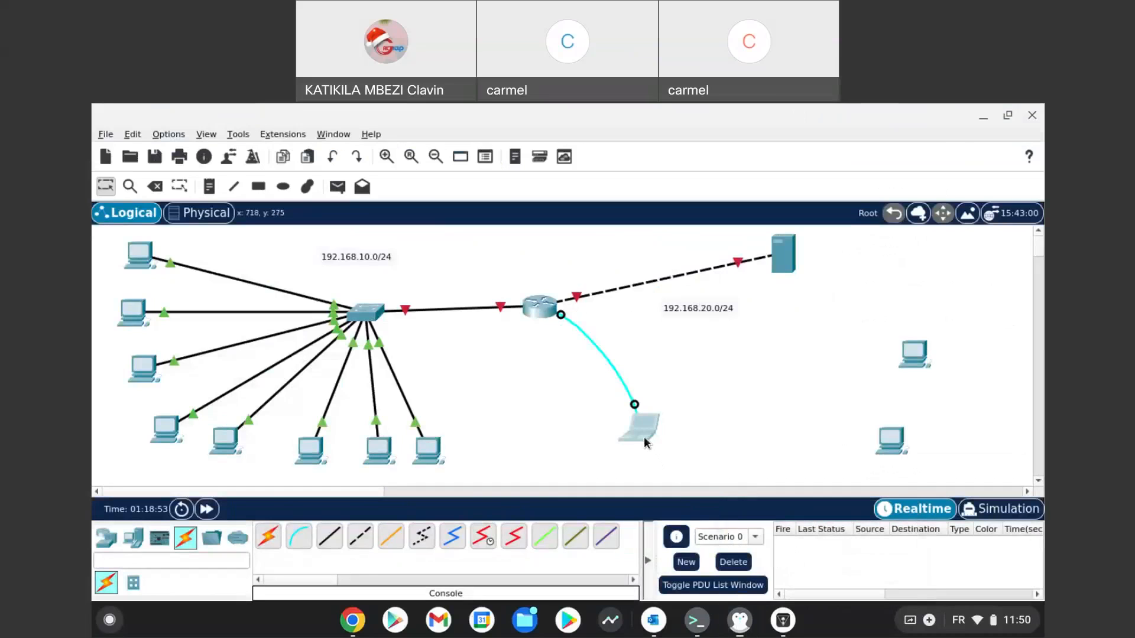
{"action": "key", "text": "alt+Tab"}
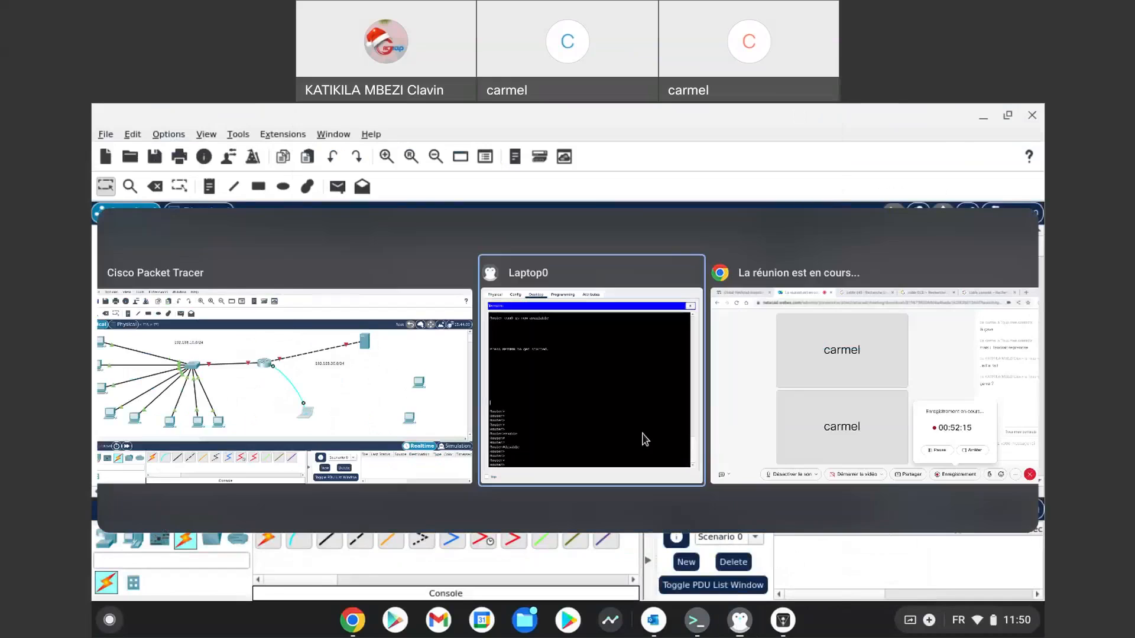
{"action": "left_click", "coordinate": [586, 508]}
{"action": "key", "text": "Return"}
{"action": "key", "text": "Return"}
{"action": "type", "text": "exit"}
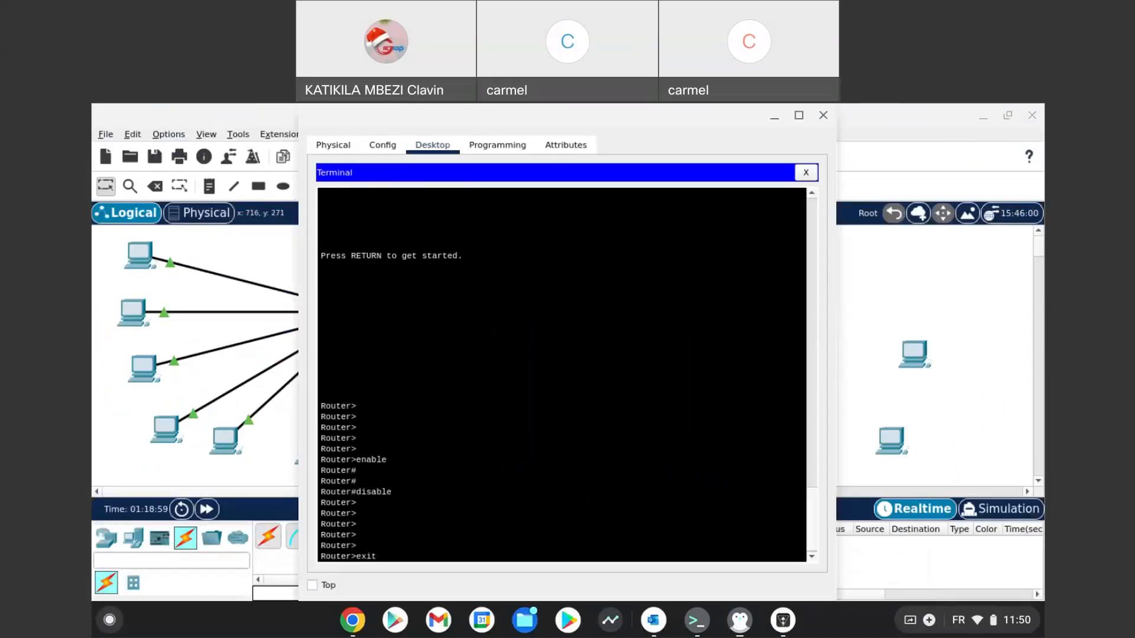
{"action": "key", "text": "Return"}
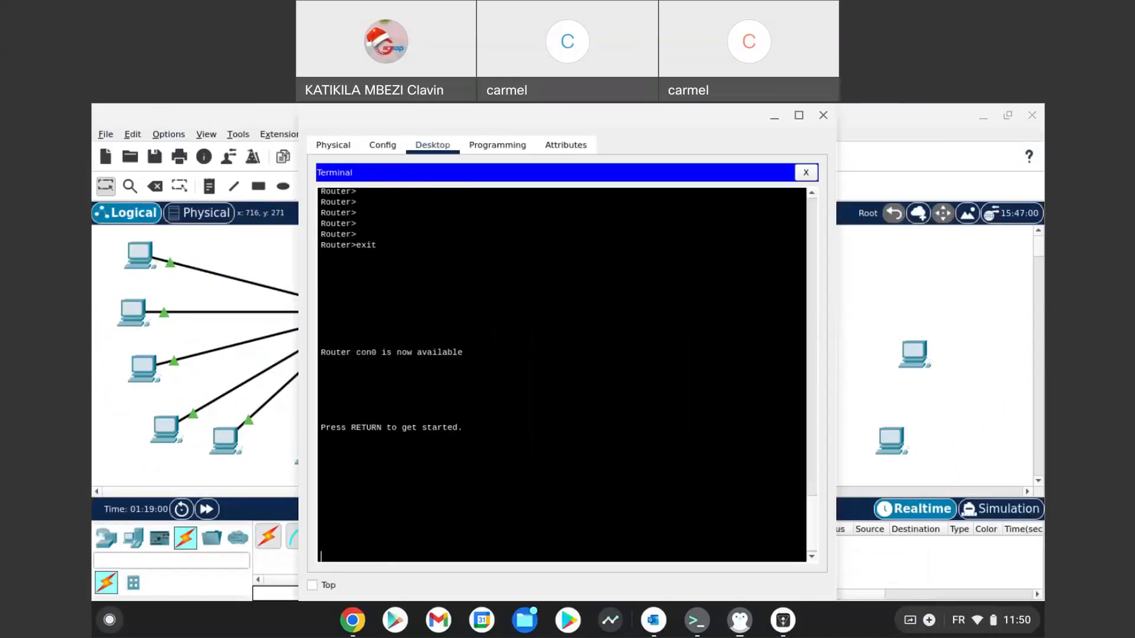
{"action": "key", "text": "Return"}
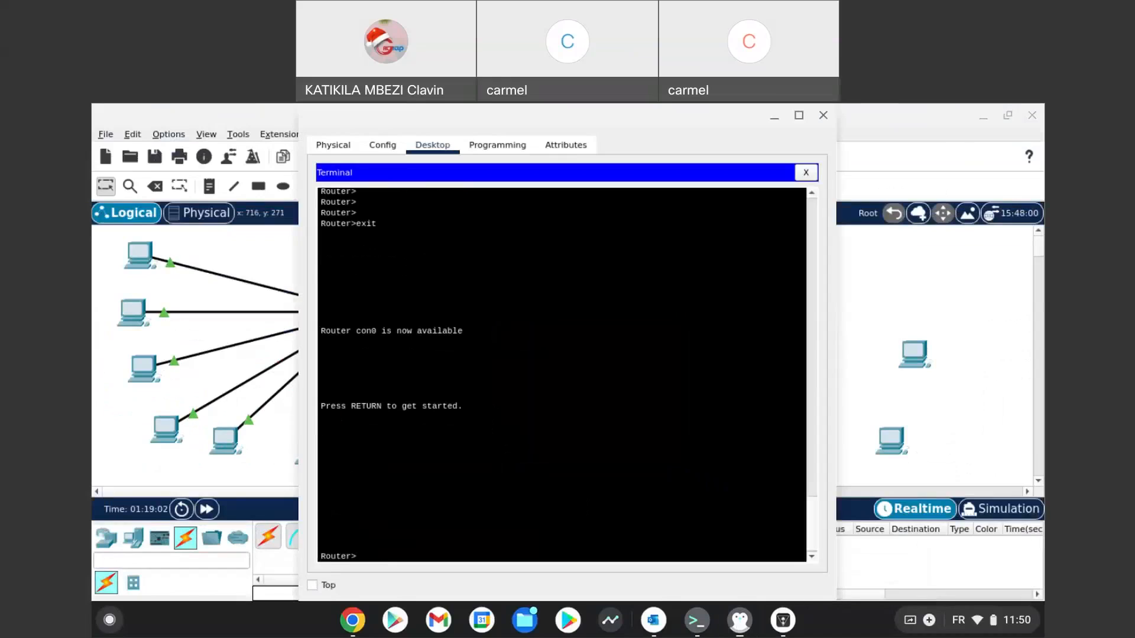
- Enter privileged EXEC mode with enable, then close the session with exit and reopen it at the user prompt
{"action": "key", "text": "Return"}
{"action": "key", "text": "Return"}
{"action": "key", "text": "Return"}
{"action": "type", "text": "enable"}
{"action": "key", "text": "Return"}
{"action": "key", "text": "Return"}
{"action": "key", "text": "Return"}
{"action": "key", "text": "Return"}
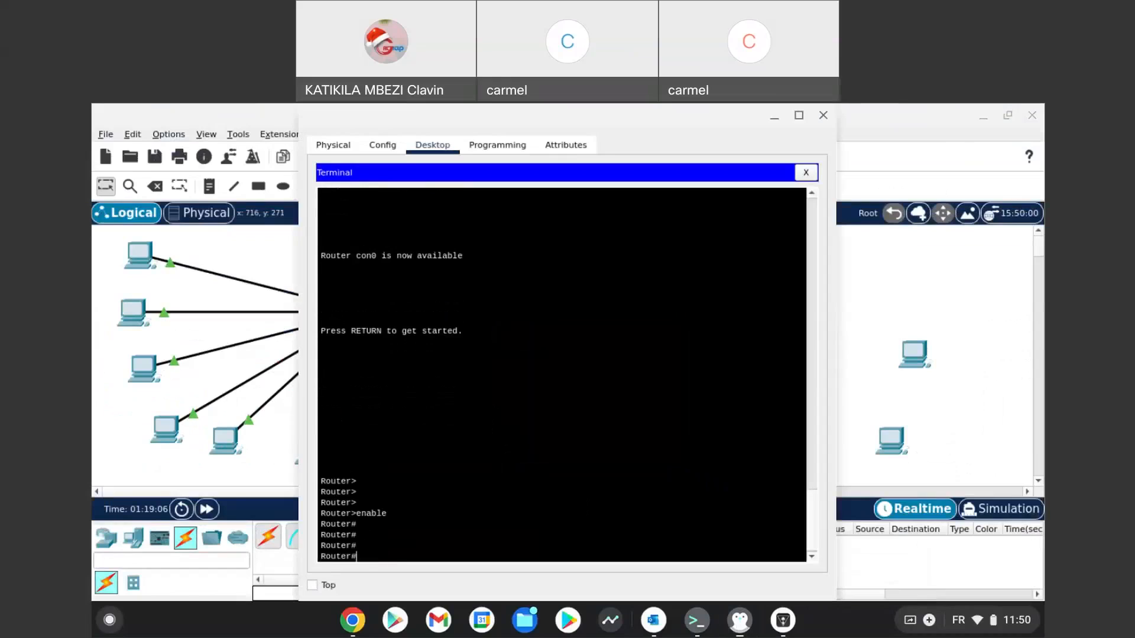
{"action": "type", "text": "exit"}
{"action": "key", "text": "Return"}
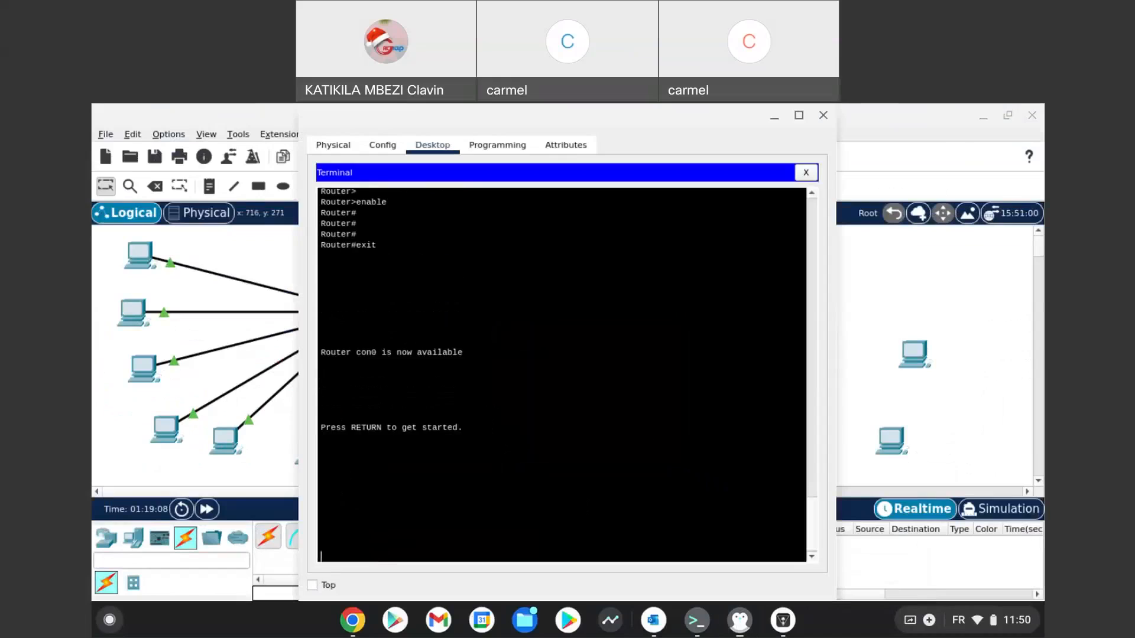
{"action": "key", "text": "Return"}
{"action": "key", "text": "Return"}
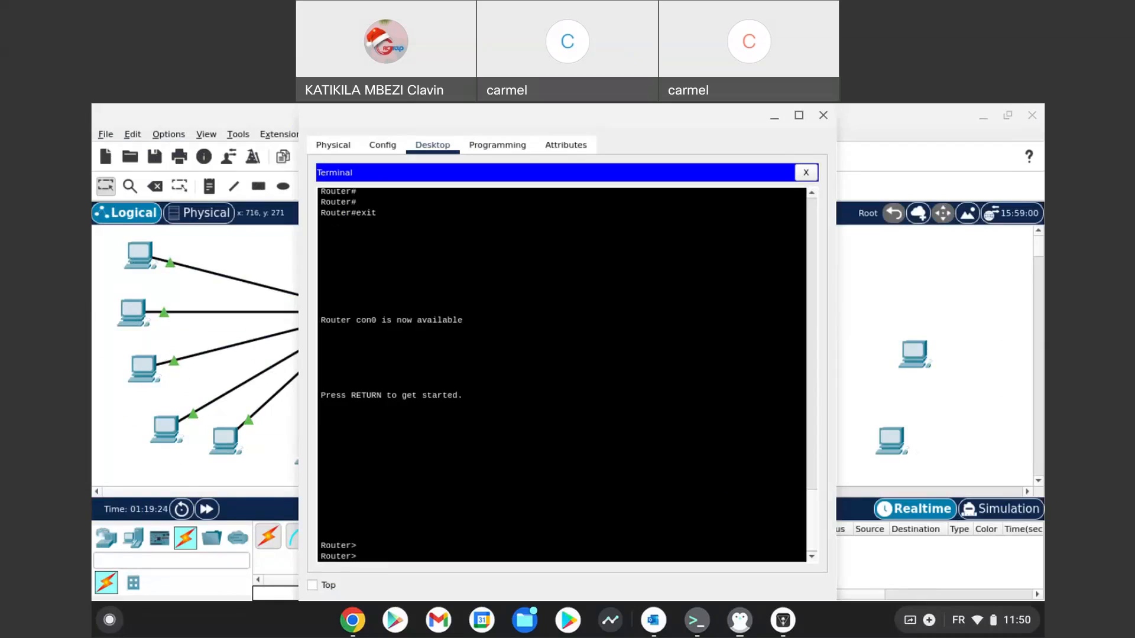
- Bring the laptop's terminal back up from the topology and enter the router's privileged EXEC mode with enable
{"action": "key", "text": "Escape"}
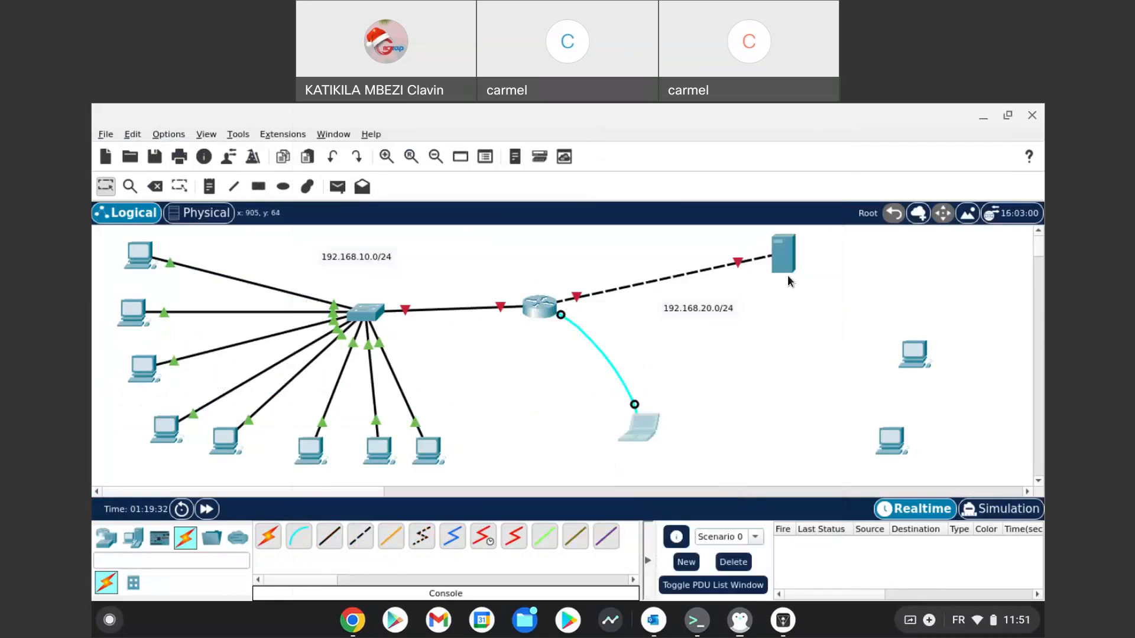
{"action": "left_click", "coordinate": [642, 411]}
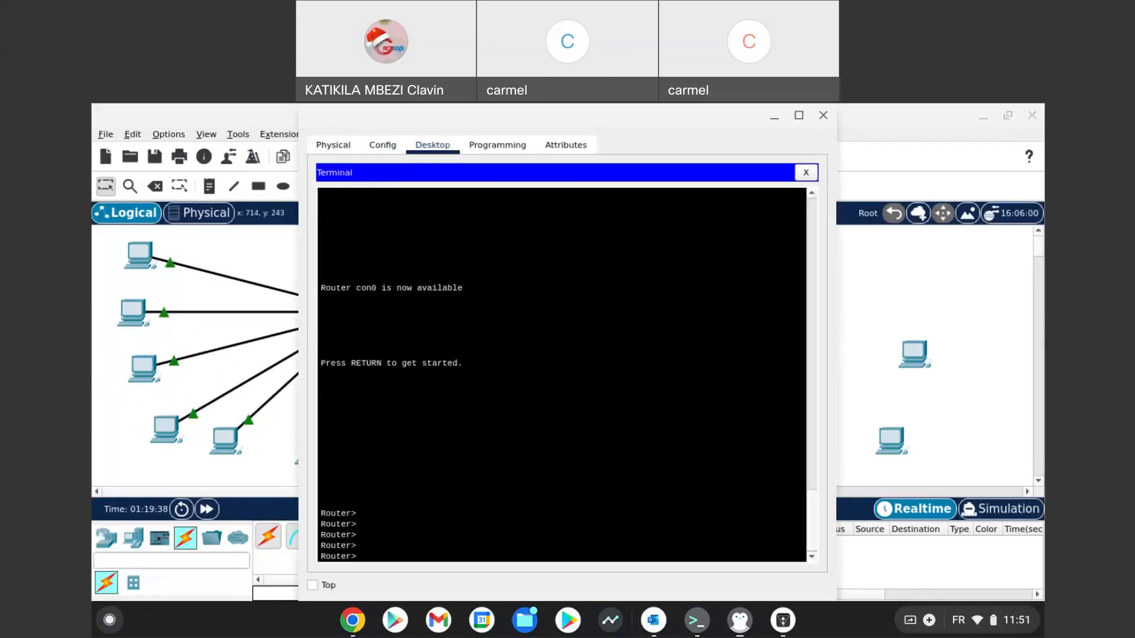
{"action": "type", "text": "enable"}
{"action": "key", "text": "Return"}
{"action": "key", "text": "Return"}
{"action": "key", "text": "Return"}
{"action": "key", "text": "Return"}
{"action": "key", "text": "Return"}
{"action": "key", "text": "Return"}
{"action": "key", "text": "Return"}
{"action": "key", "text": "Return"}
{"action": "key", "text": "Return"}
{"action": "key", "text": "Return"}
{"action": "key", "text": "Return"}
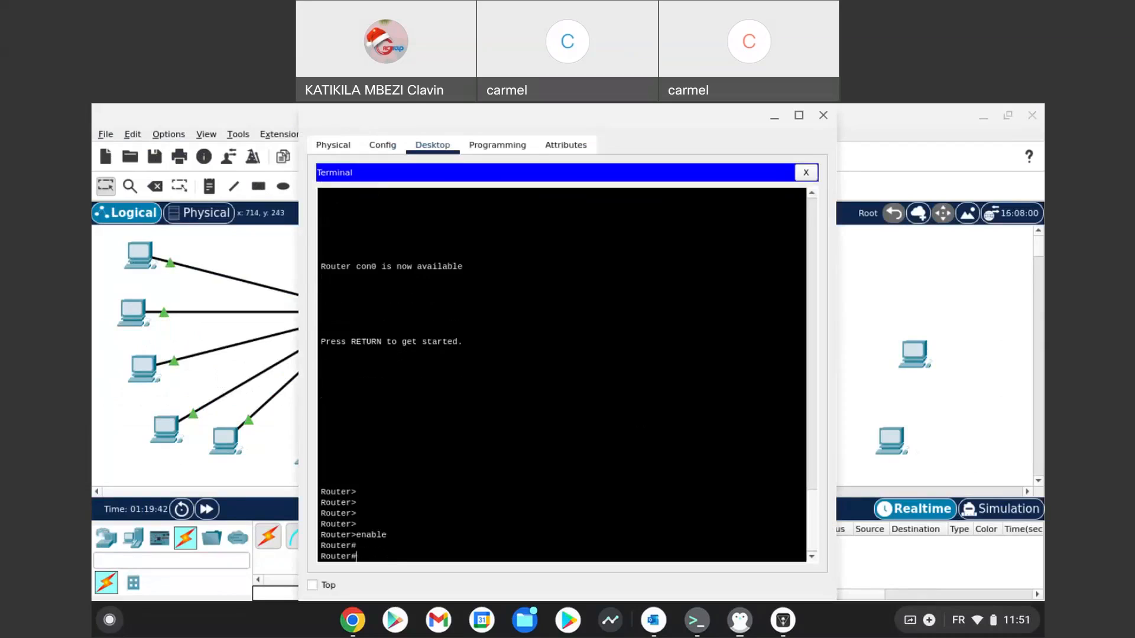
{"action": "key", "text": "Return"}
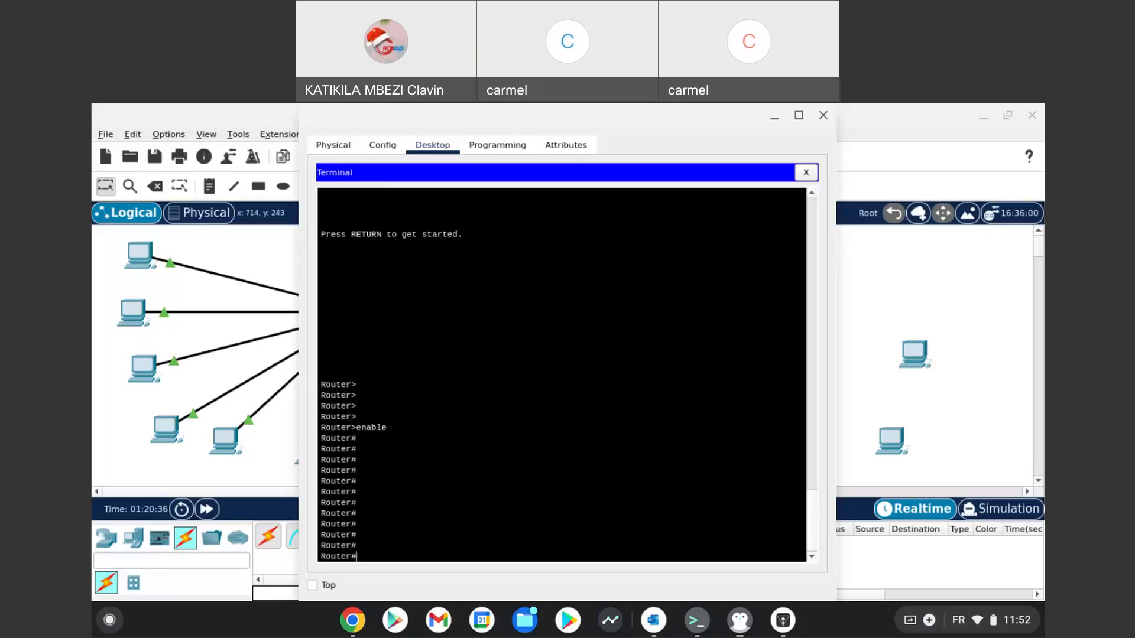
- Set the router's clock to 11:52:27 on 26 May 2022 using the clock set command
{"action": "key", "text": "Return"}
{"action": "key", "text": "Return"}
{"action": "type", "text": "clock set"}
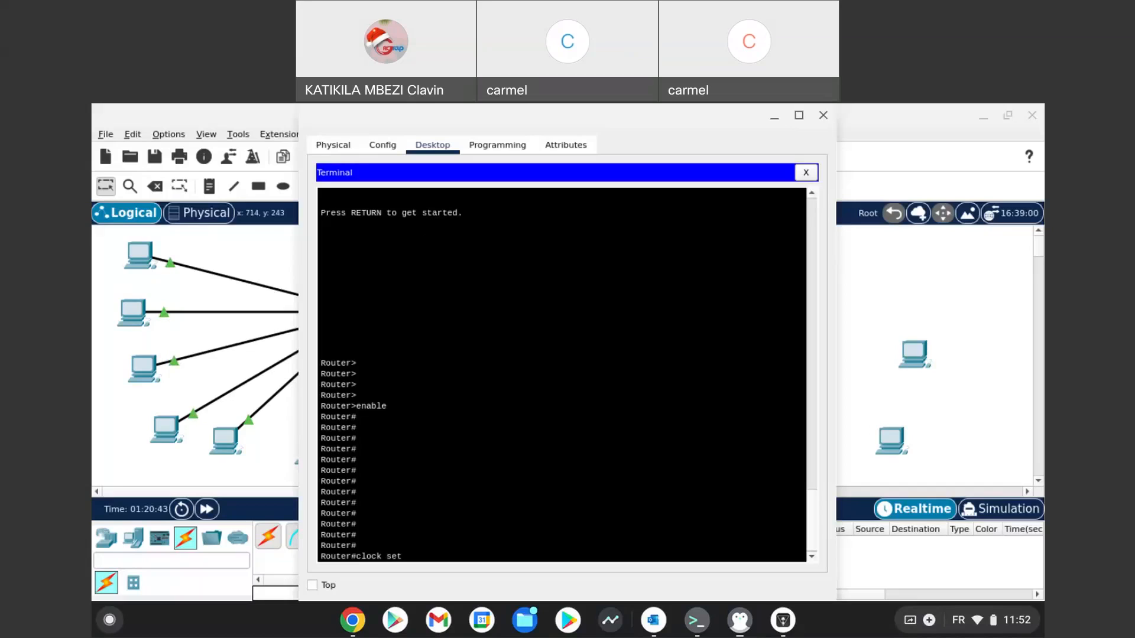
{"action": "type", "text": " 11:52:27 26"}
{"action": "type", "text": "may 2022"}
{"action": "key", "text": "Return"}
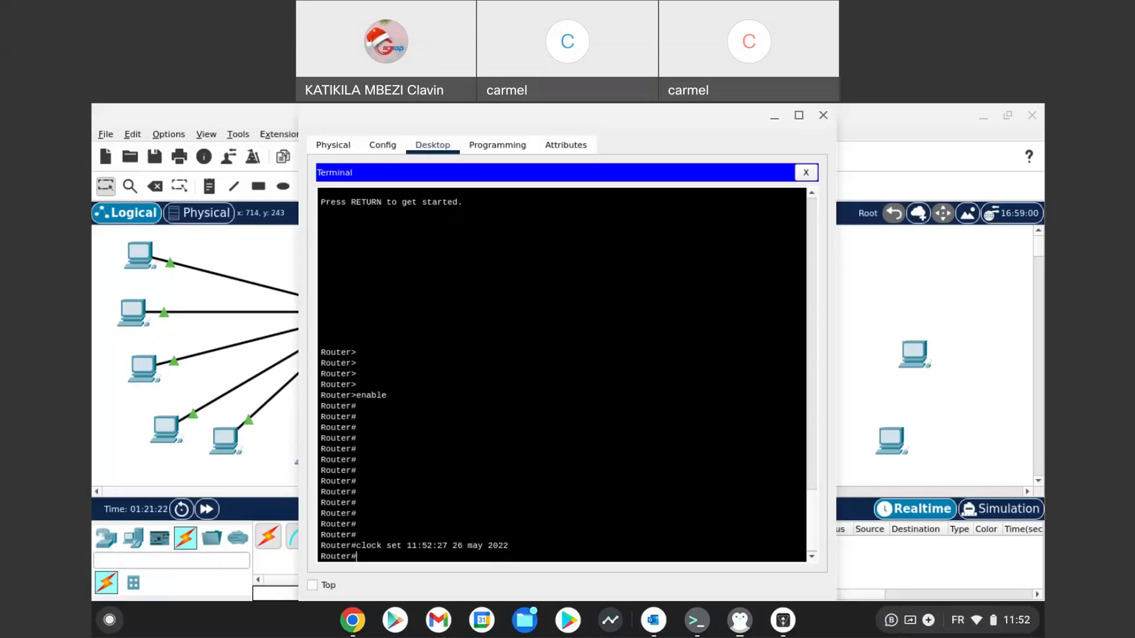
{"action": "key", "text": "Return"}
{"action": "key", "text": "Return"}
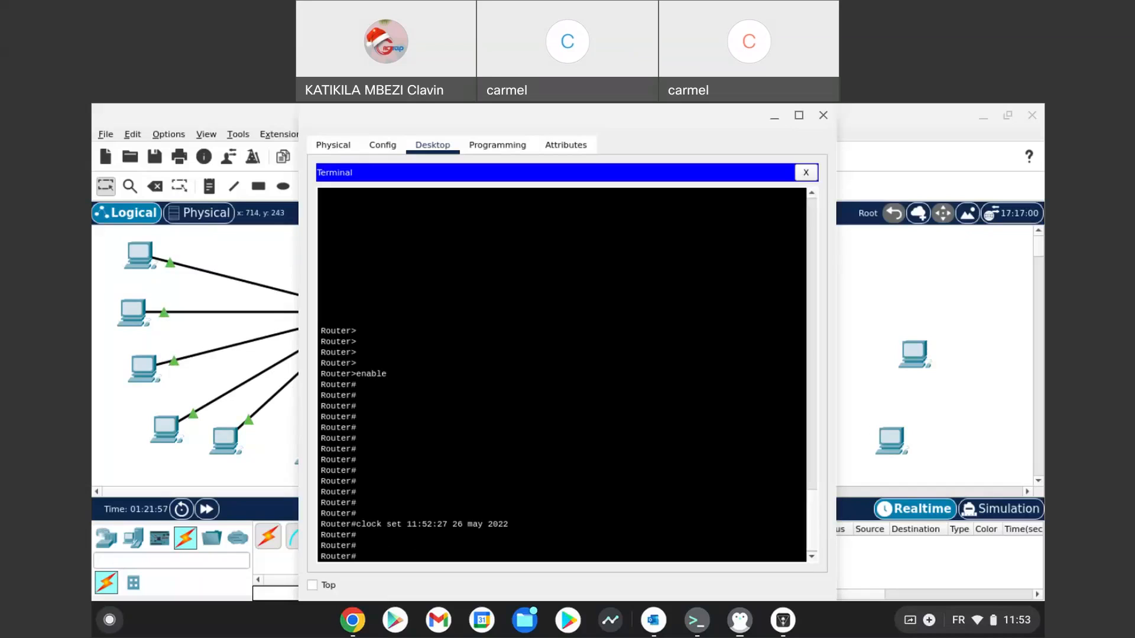
- Enter the router's global configuration mode with configure terminal and point out the config prompt
{"action": "type", "text": "configure terminal"}
{"action": "key", "text": "Return"}
{"action": "key", "text": "Return"}
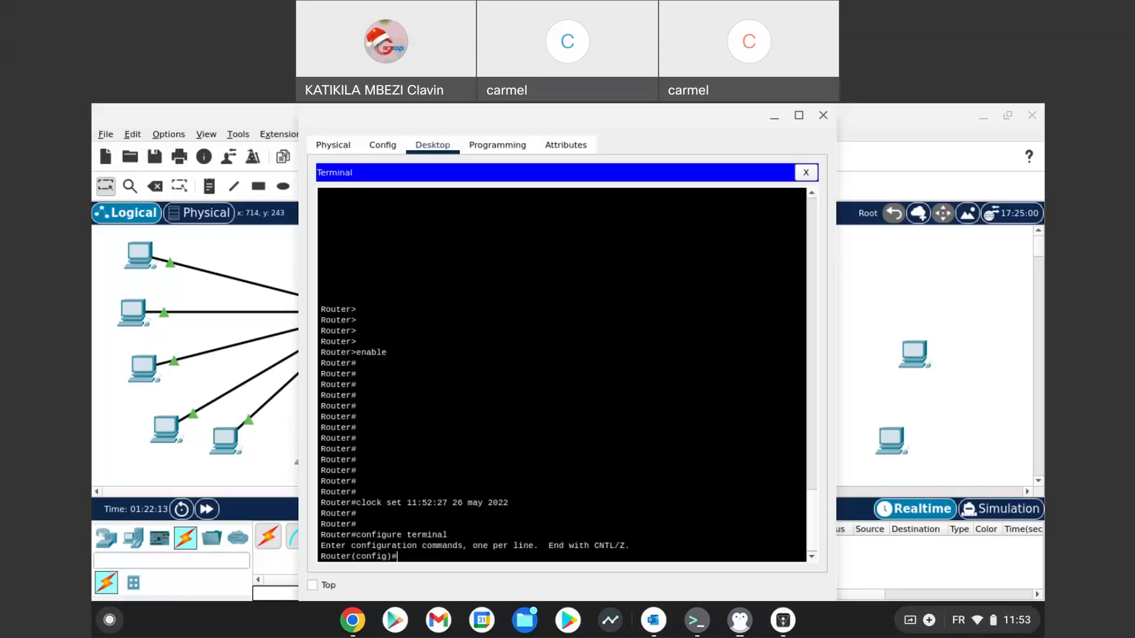
{"action": "key", "text": "Return"}
{"action": "key", "text": "Return"}
{"action": "key", "text": "Return"}
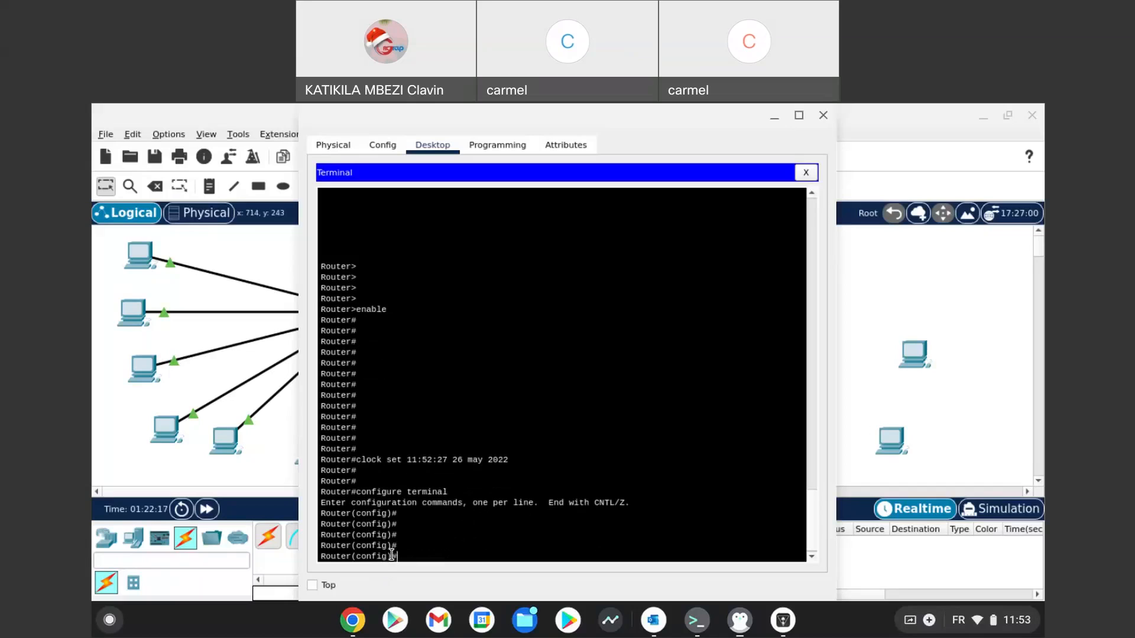
{"action": "left_click_drag", "start_coordinate": [391, 555], "coordinate": [356, 558]}
{"action": "left_click_drag", "start_coordinate": [352, 556], "coordinate": [325, 556]}
{"action": "left_click", "coordinate": [407, 559]}
{"action": "key", "text": "Return"}
{"action": "key", "text": "Return"}
{"action": "key", "text": "Return"}
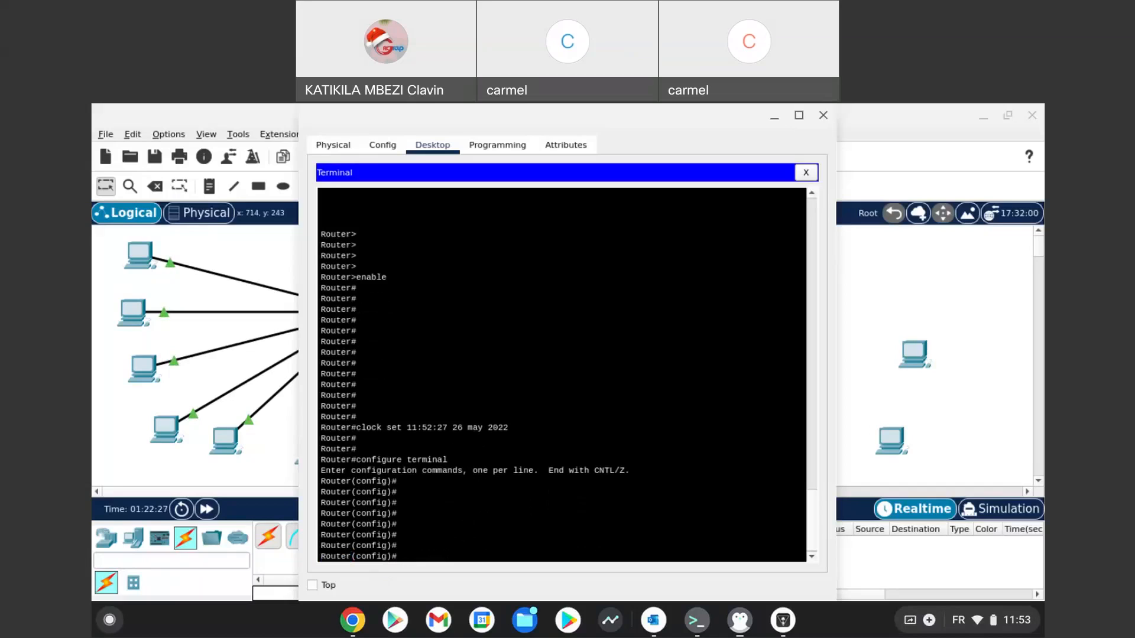
- Try to set the router's hostname to R1 Cisco, with a space in the name
{"action": "type", "text": "hostname R1"}
{"action": "type", "text": "Cisco"}
{"action": "key", "text": "Return"}
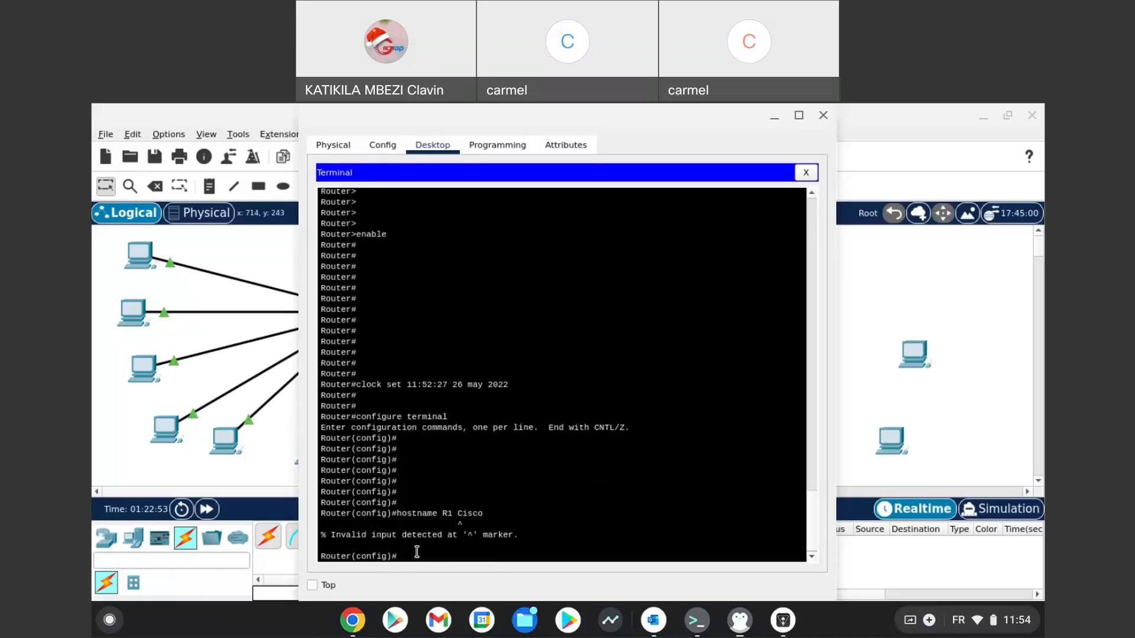
- Set the router's hostname to R1_Cisco and point out the name in the prompt
{"action": "type", "text": "hostname R1_Cisco"}
{"action": "key", "text": "Return"}
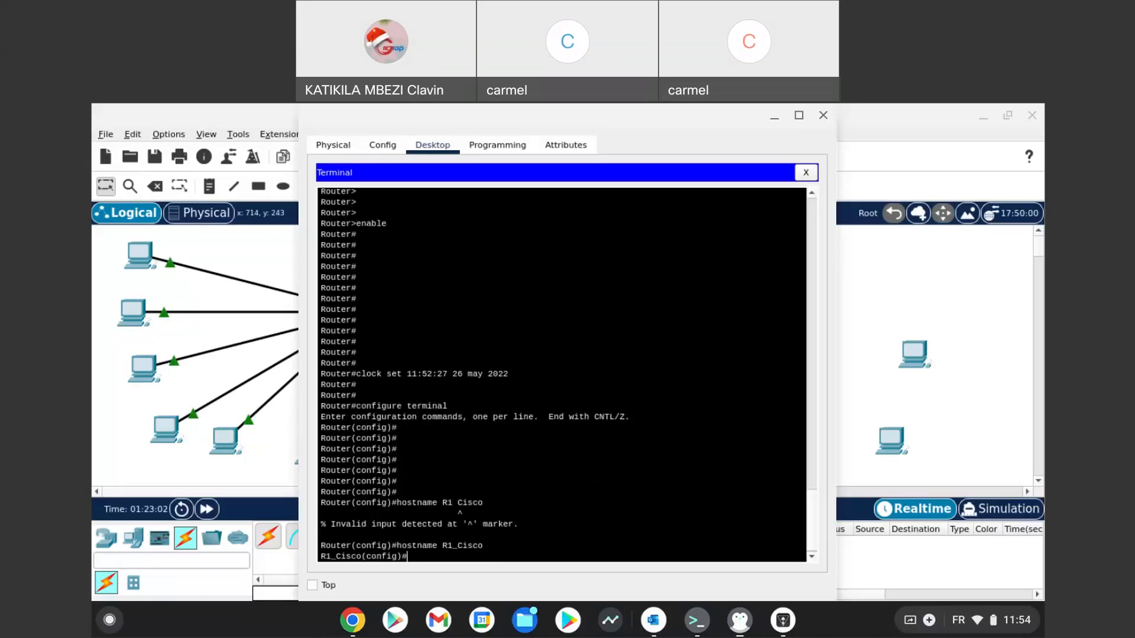
{"action": "key", "text": "Return"}
{"action": "key", "text": "Return"}
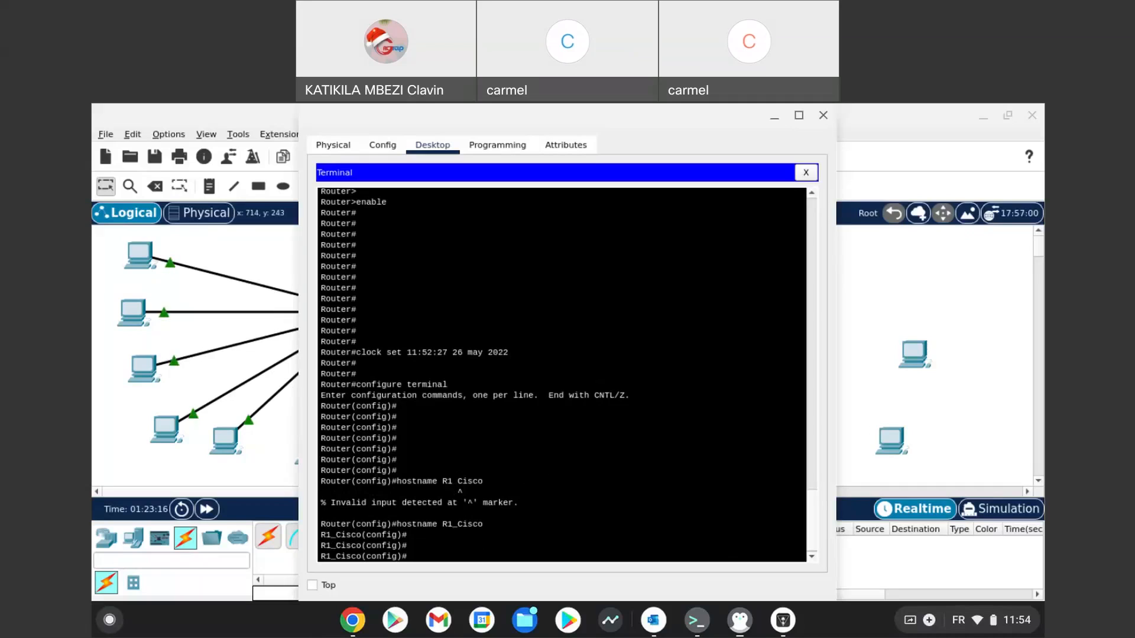
{"action": "left_click_drag", "start_coordinate": [339, 536], "coordinate": [330, 537]}
{"action": "left_click", "coordinate": [447, 551]}
{"action": "key", "text": "Return"}
{"action": "key", "text": "Return"}
{"action": "key", "text": "Return"}
- Change the router's hostname to R1-AiCgroup
{"action": "type", "text": "h"}
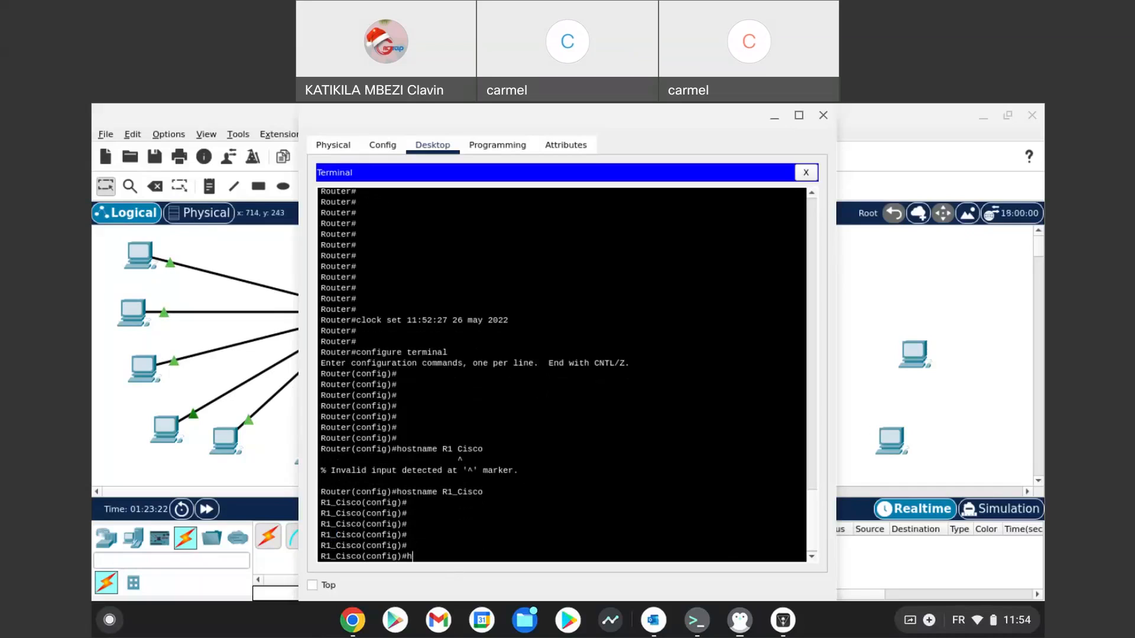
{"action": "type", "text": "ostname R1-AiCgroup"}
{"action": "key", "text": "Return"}
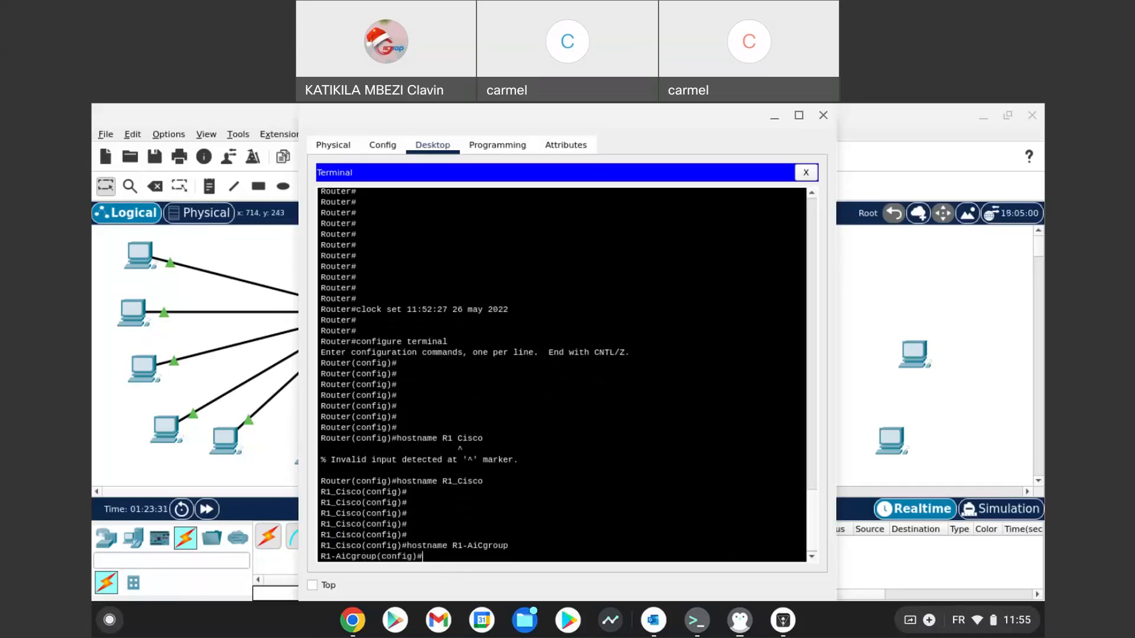
{"action": "key", "text": "Return"}
{"action": "key", "text": "Return"}
{"action": "key", "text": "Return"}
{"action": "key", "text": "Return"}
{"action": "key", "text": "Return"}
{"action": "key", "text": "Return"}
{"action": "key", "text": "Return"}
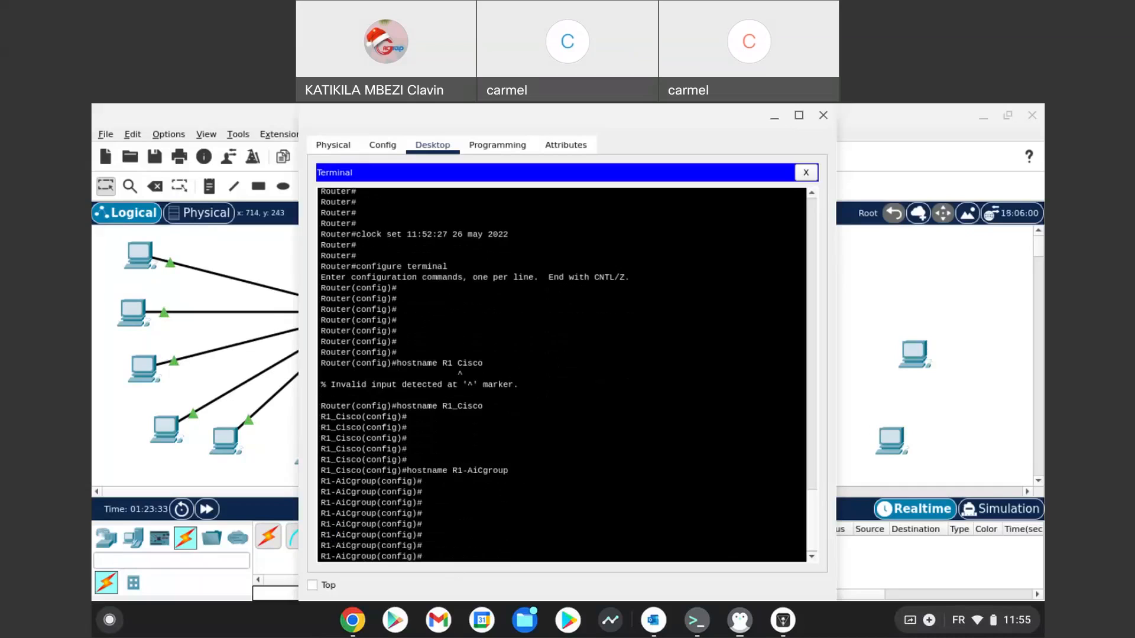
{"action": "key", "text": "Return"}
{"action": "key", "text": "Return"}
{"action": "key", "text": "Return"}
{"action": "key", "text": "Return"}
{"action": "key", "text": "Return"}
{"action": "key", "text": "Return"}
{"action": "key", "text": "Return"}
{"action": "key", "text": "Return"}
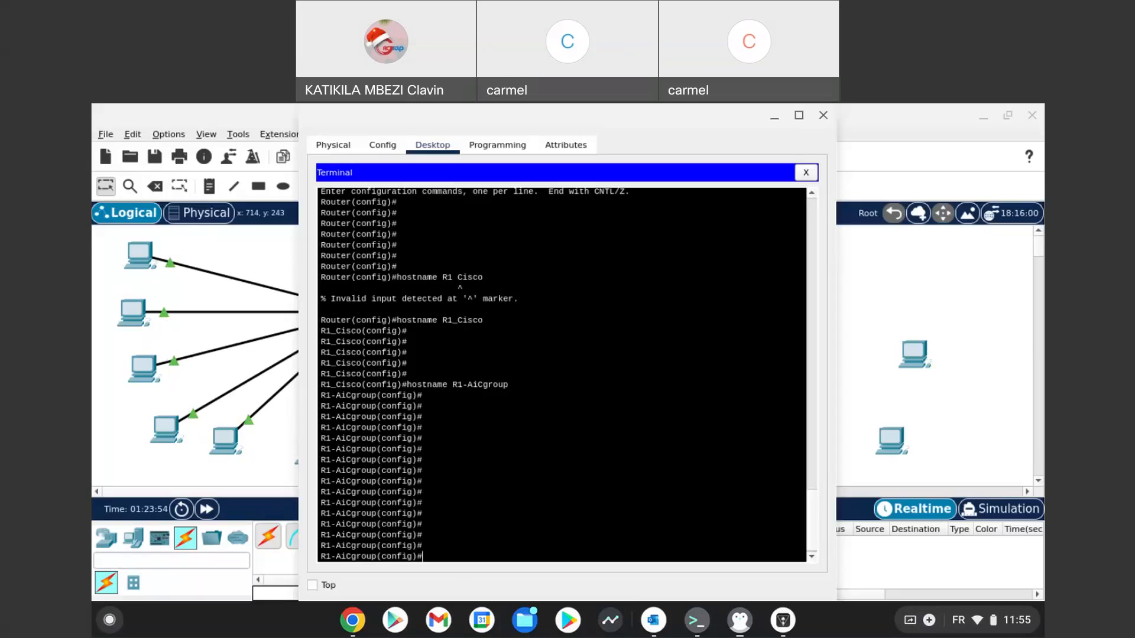
- Disable DNS name lookup on the router with the no ip domain-lookup command
{"action": "type", "text": "no ip domain-lookup"}
{"action": "key", "text": "Return"}
{"action": "key", "text": "Return"}
{"action": "key", "text": "Return"}
{"action": "key", "text": "Return"}
{"action": "key", "text": "Return"}
{"action": "key", "text": "Return"}
{"action": "key", "text": "Return"}
{"action": "key", "text": "Return"}
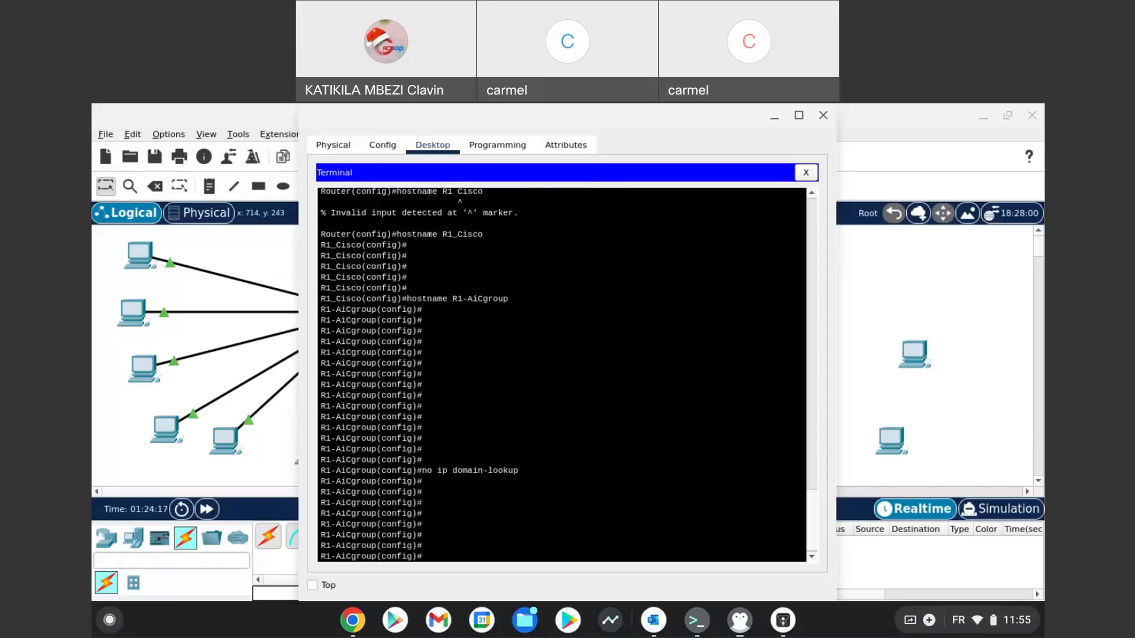
- Leave global configuration mode with exit to return to privileged EXEC mode
{"action": "type", "text": "exit"}
{"action": "key", "text": "BackSpace"}
{"action": "key", "text": "BackSpace"}
{"action": "key", "text": "BackSpace"}
{"action": "key", "text": "BackSpace"}
{"action": "type", "text": "exit"}
{"action": "key", "text": "Return"}
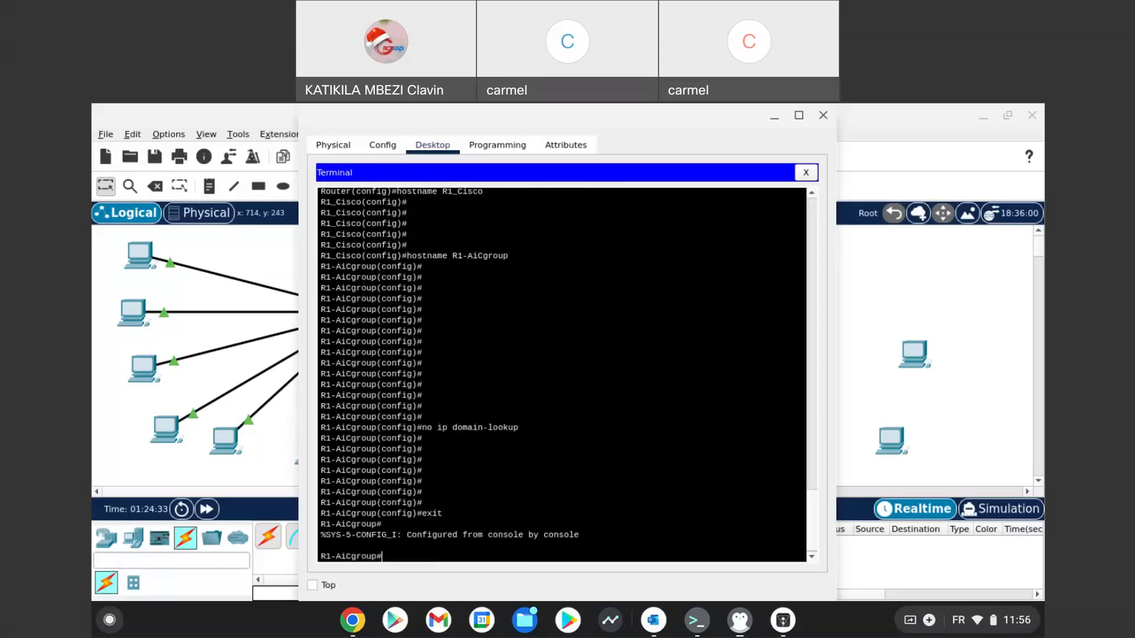
- Leave privileged EXEC mode with disable to return to the user prompt
{"action": "type", "text": "disable"}
{"action": "key", "text": "Return"}
{"action": "key", "text": "Return"}
{"action": "key", "text": "Return"}
{"action": "key", "text": "Return"}
{"action": "key", "text": "Return"}
{"action": "key", "text": "Return"}
{"action": "key", "text": "Return"}
{"action": "key", "text": "Return"}
{"action": "key", "text": "Return"}
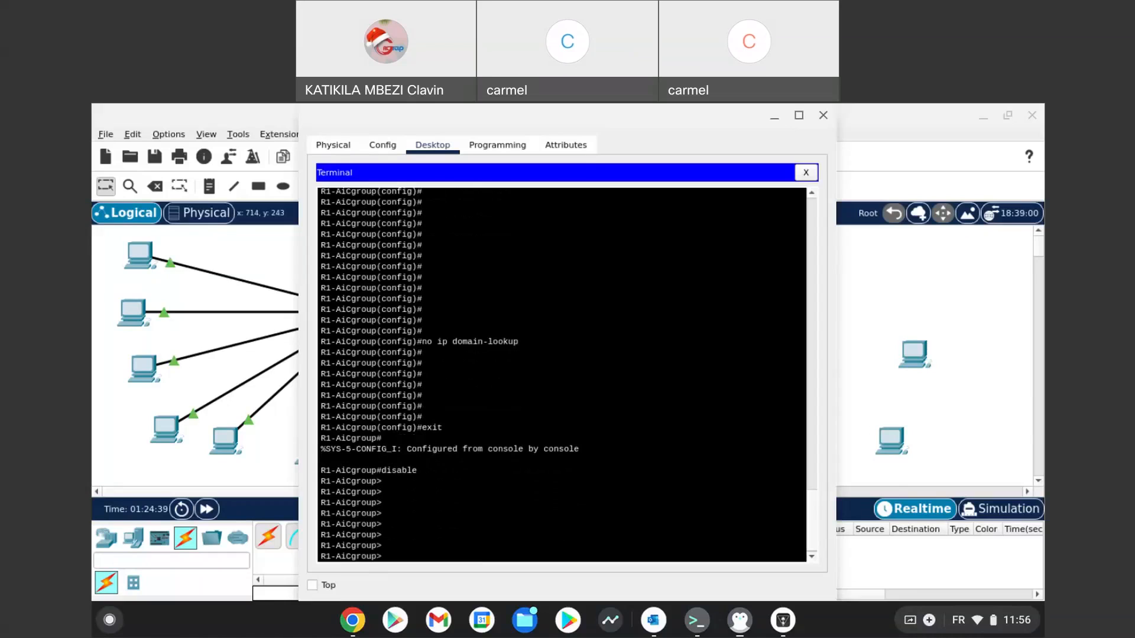
- Enter privileged EXEC mode with enable, and open global configuration mode with configure terminal
{"action": "type", "text": "enable"}
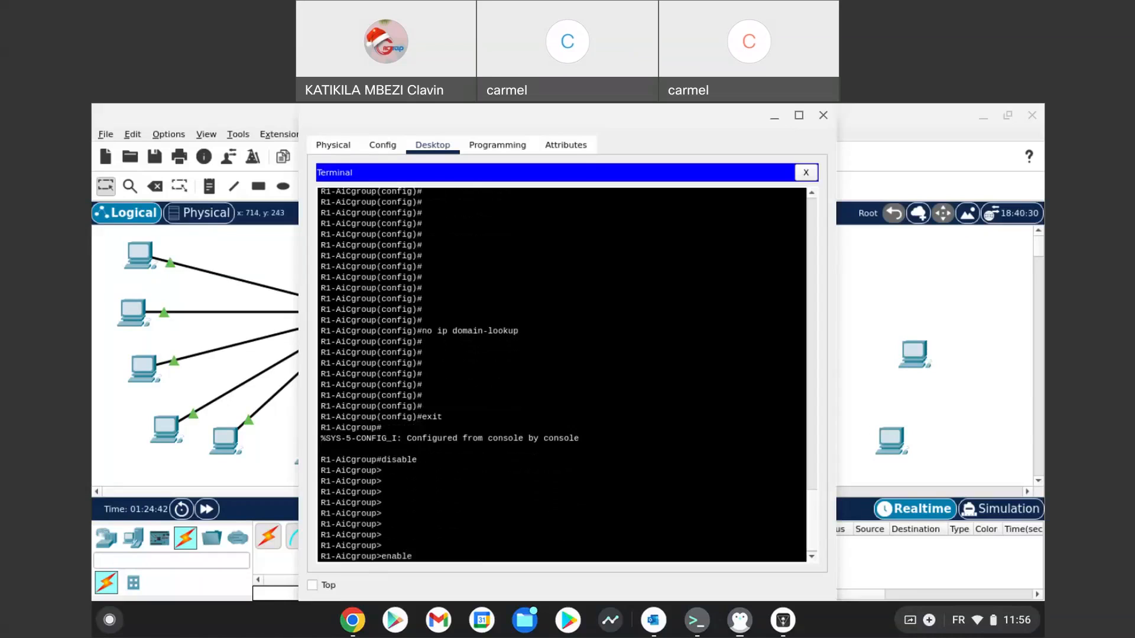
{"action": "key", "text": "Return"}
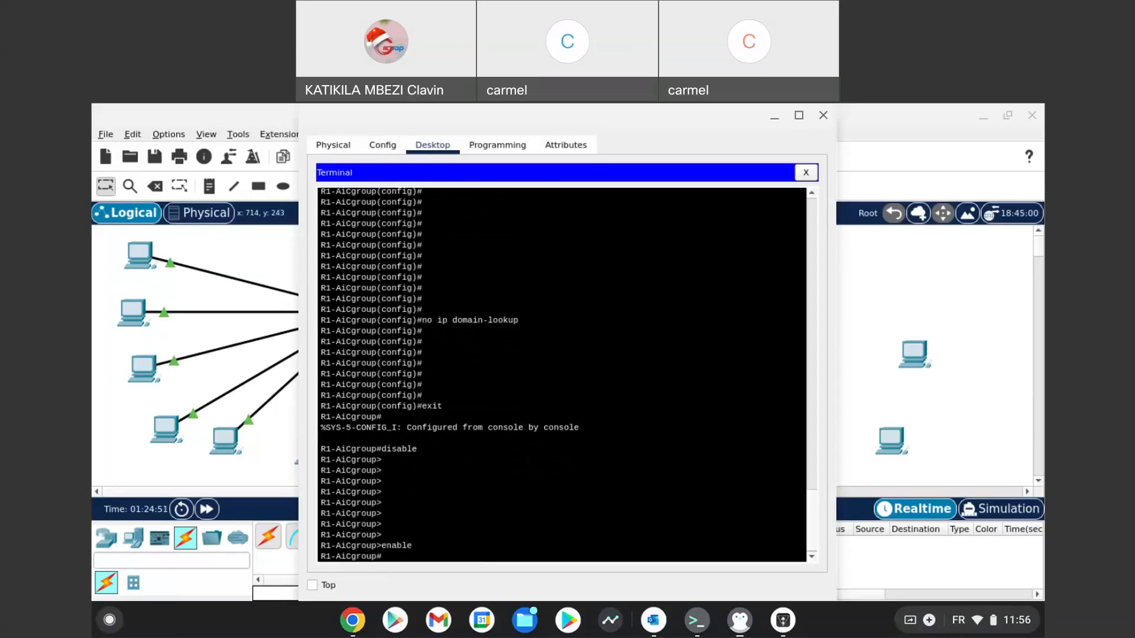
{"action": "type", "text": "configure terminal"}
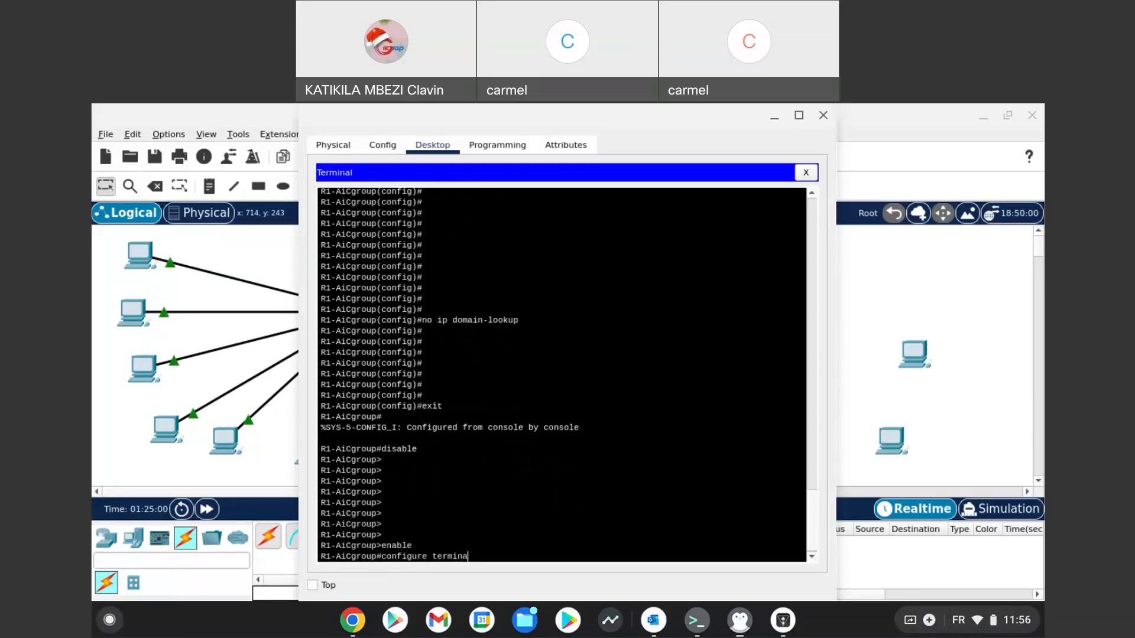
{"action": "key", "text": "Return"}
{"action": "key", "text": "Return"}
{"action": "key", "text": "Return"}
{"action": "key", "text": "Return"}
{"action": "key", "text": "Return"}
{"action": "key", "text": "Return"}
{"action": "key", "text": "Return"}
{"action": "key", "text": "Return"}
{"action": "key", "text": "Return"}
{"action": "key", "text": "Return"}
{"action": "key", "text": "Return"}
{"action": "key", "text": "Return"}
{"action": "key", "text": "Return"}
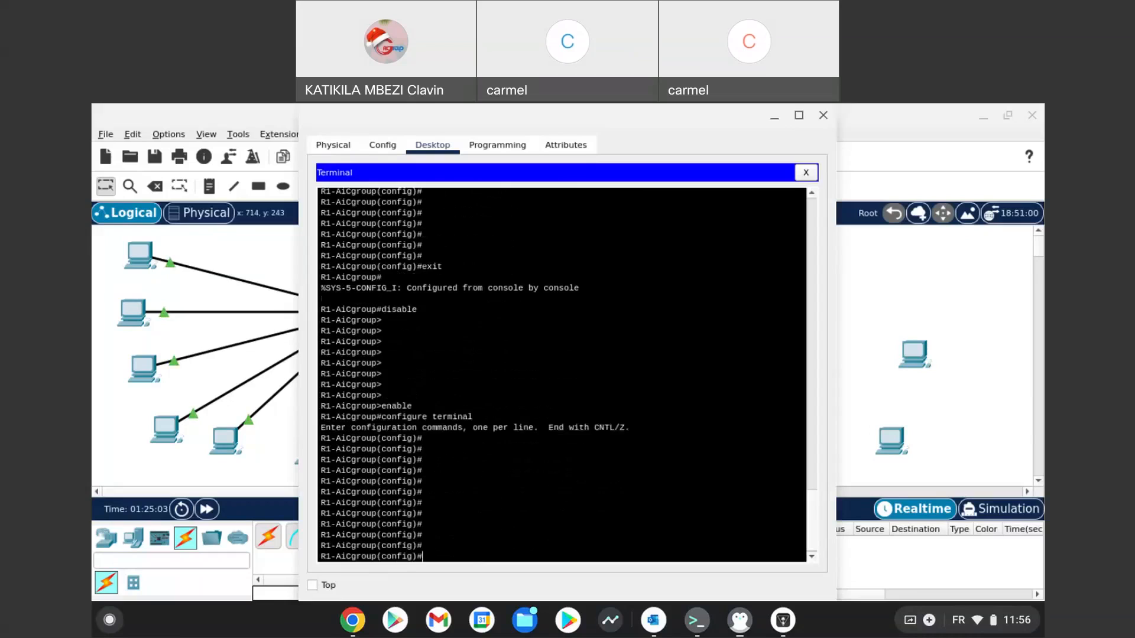
- Set the router's encrypted privileged-mode password with the enable secret command
{"action": "type", "text": "enabl"}
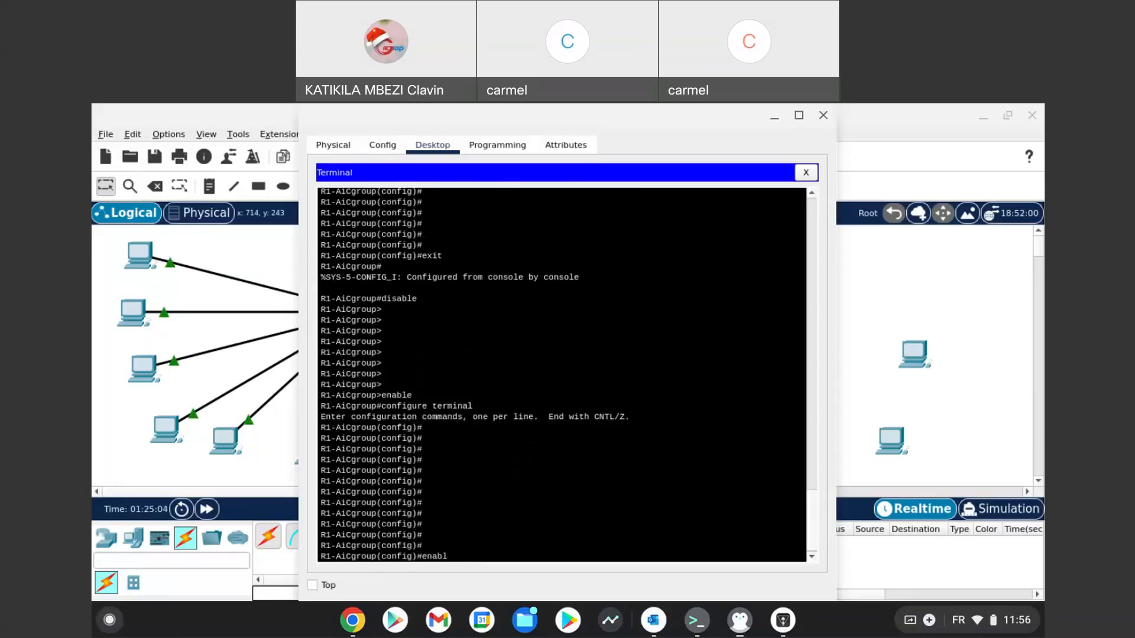
{"action": "type", "text": "e secret class1"}
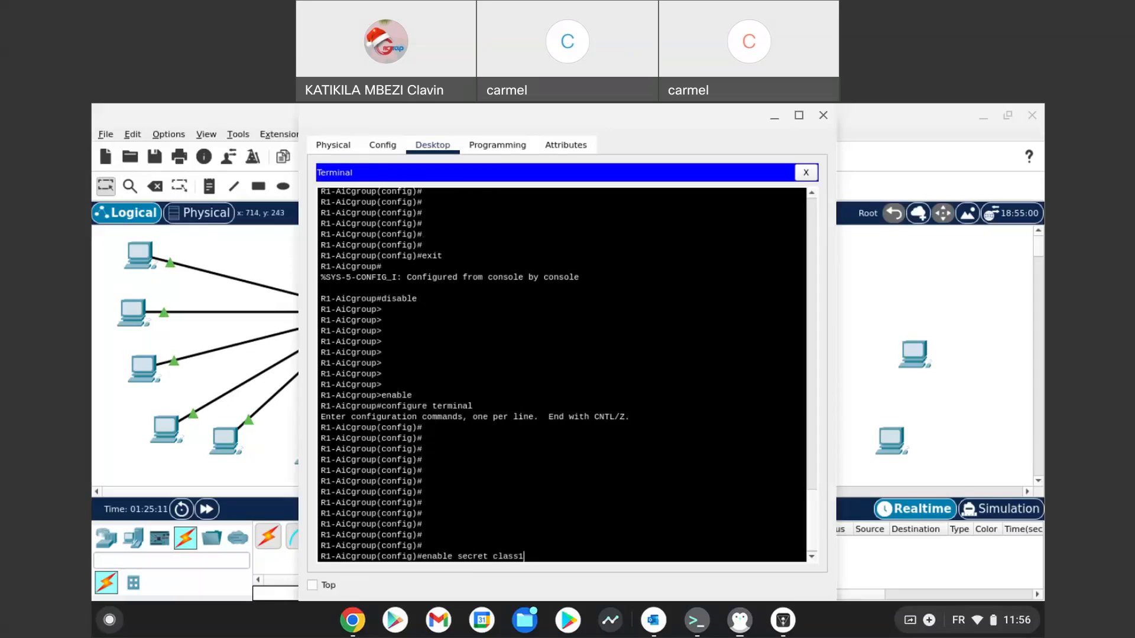
{"action": "type", "text": "234"}
{"action": "key", "text": "Return"}
{"action": "key", "text": "Return"}
{"action": "key", "text": "Return"}
{"action": "key", "text": "Return"}
{"action": "key", "text": "Return"}
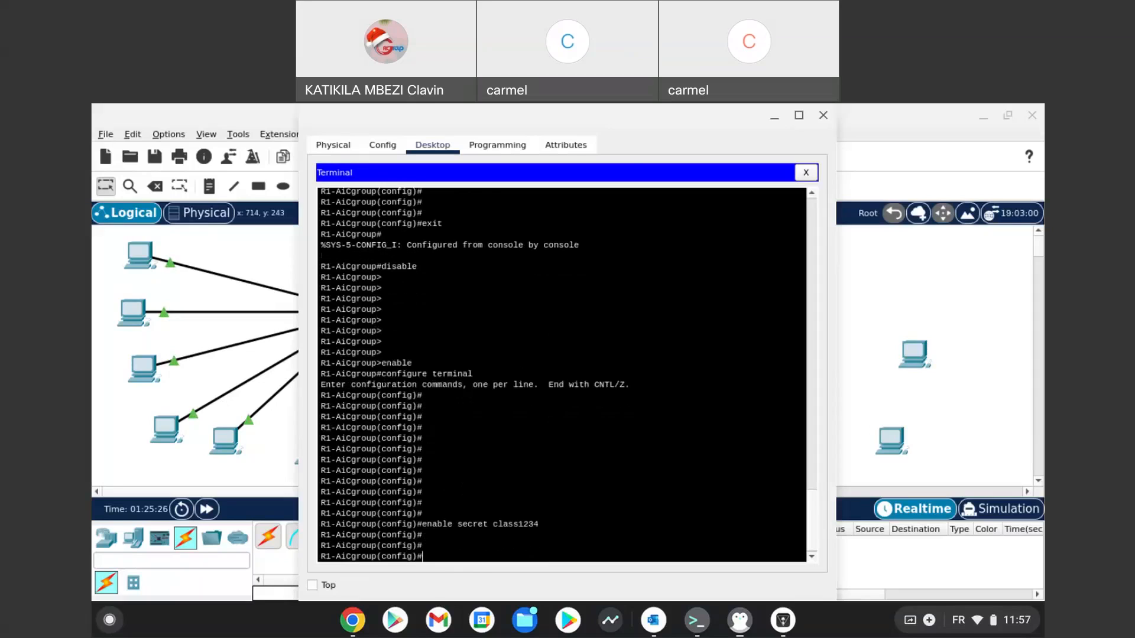
{"action": "key", "text": "Return"}
{"action": "key", "text": "Return"}
{"action": "key", "text": "Return"}
{"action": "key", "text": "Return"}
{"action": "key", "text": "Return"}
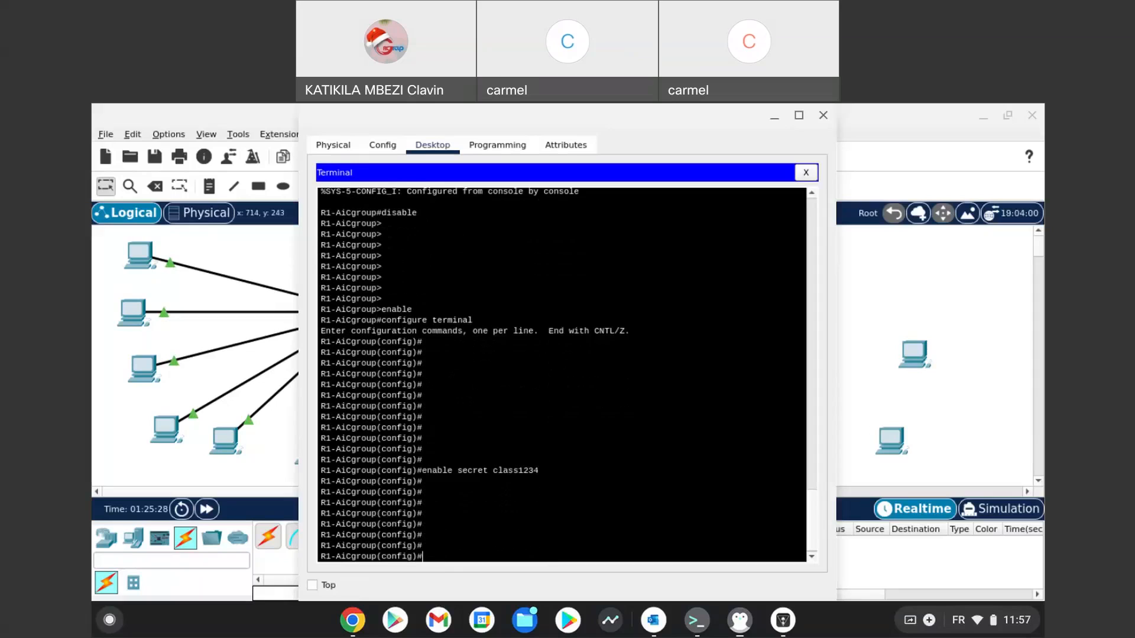
- Leave global configuration and privileged EXEC modes with exit and disable to return to the user prompt
{"action": "type", "text": "exit"}
{"action": "key", "text": "Return"}
{"action": "key", "text": "Return"}
{"action": "key", "text": "Return"}
{"action": "key", "text": "Return"}
{"action": "type", "text": "dis"}
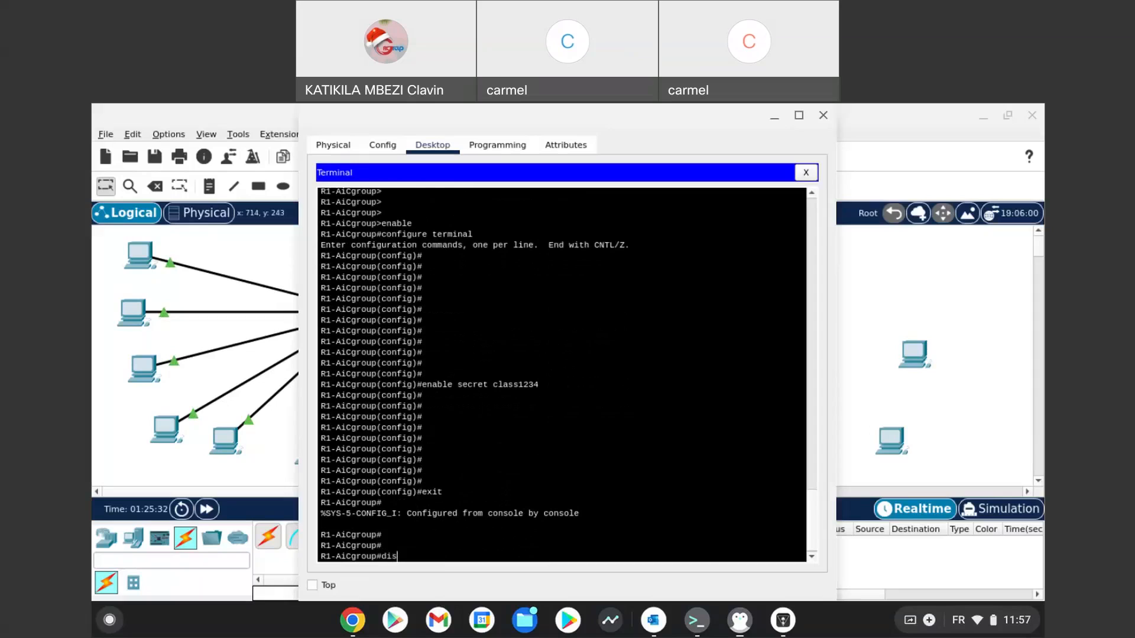
{"action": "type", "text": "able"}
{"action": "key", "text": "Return"}
{"action": "key", "text": "Return"}
{"action": "key", "text": "Return"}
{"action": "key", "text": "Return"}
{"action": "key", "text": "Return"}
{"action": "key", "text": "Return"}
{"action": "key", "text": "Return"}
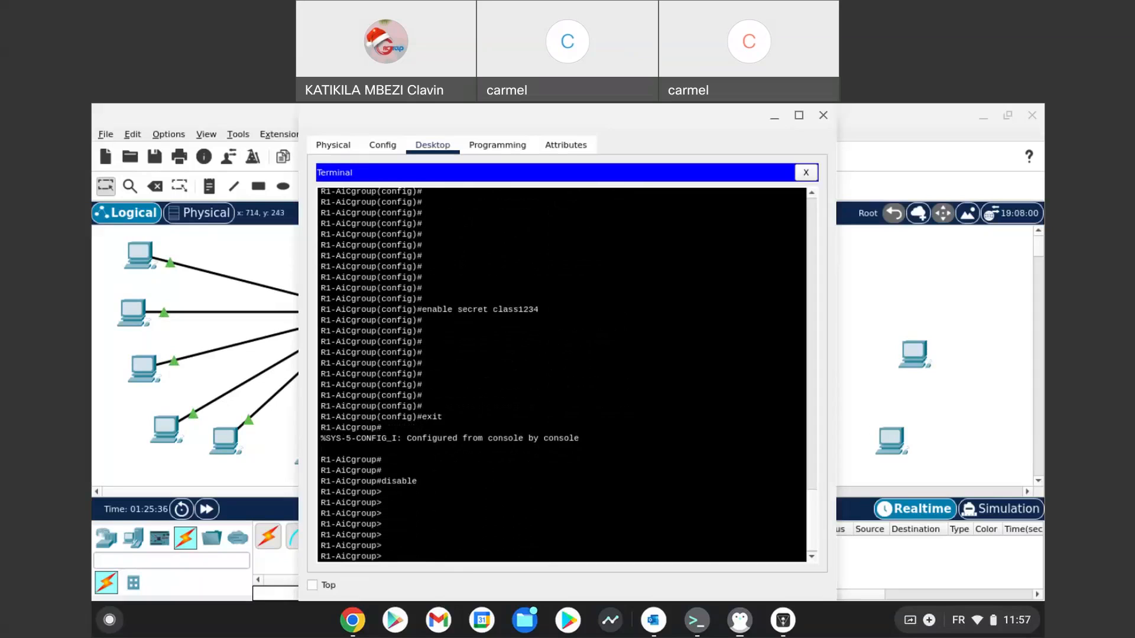
{"action": "key", "text": "Return"}
- Test the privileged-mode protection by running enable and entering the enable secret password
{"action": "type", "text": "enable"}
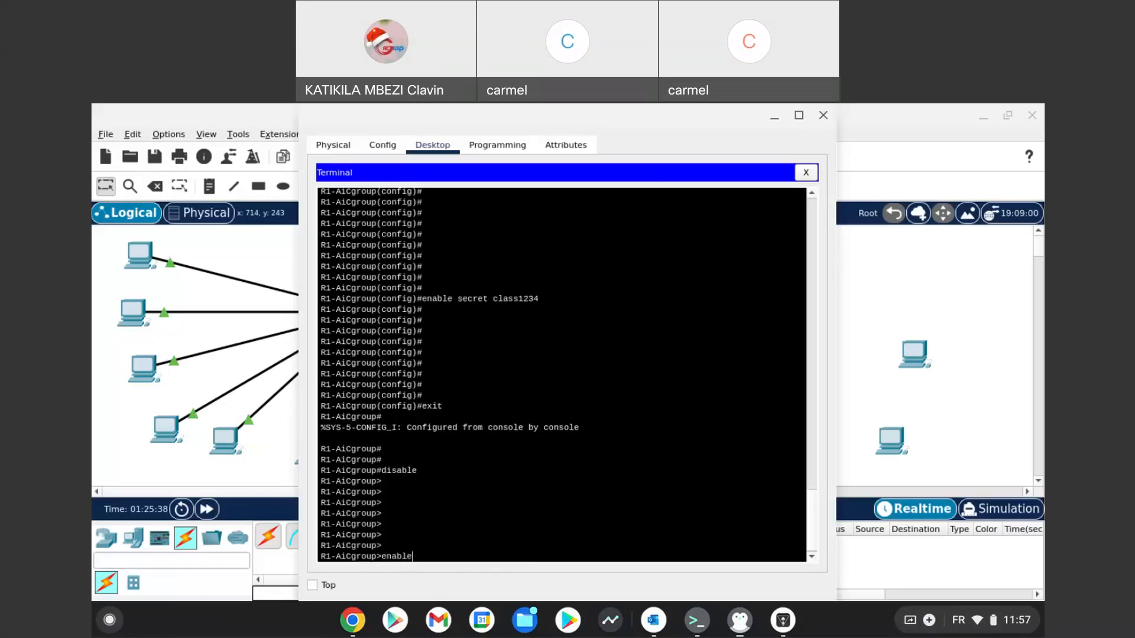
{"action": "key", "text": "Return"}
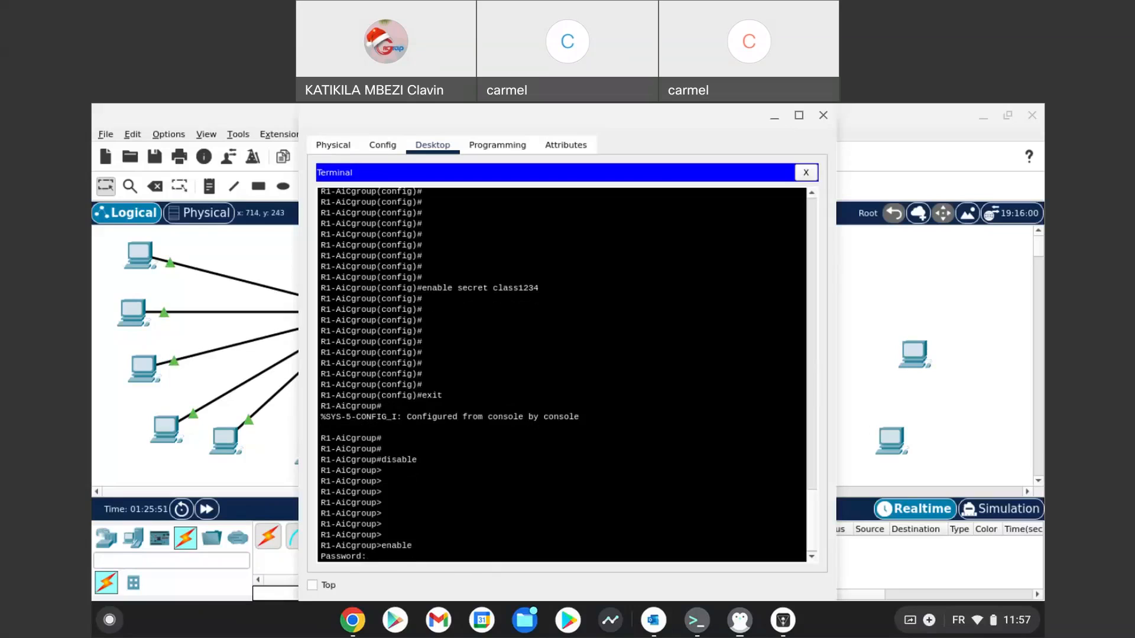
{"action": "key", "text": "Return"}
{"action": "key", "text": "Return"}
{"action": "key", "text": "Return"}
{"action": "key", "text": "Return"}
{"action": "key", "text": "Return"}
{"action": "key", "text": "Return"}
{"action": "key", "text": "Return"}
{"action": "key", "text": "Return"}
{"action": "key", "text": "Return"}
{"action": "key", "text": "Return"}
{"action": "key", "text": "Return"}
{"action": "key", "text": "Return"}
{"action": "key", "text": "Return"}
{"action": "key", "text": "Return"}
{"action": "key", "text": "Return"}
{"action": "key", "text": "Return"}
{"action": "key", "text": "Return"}
{"action": "key", "text": "Return"}
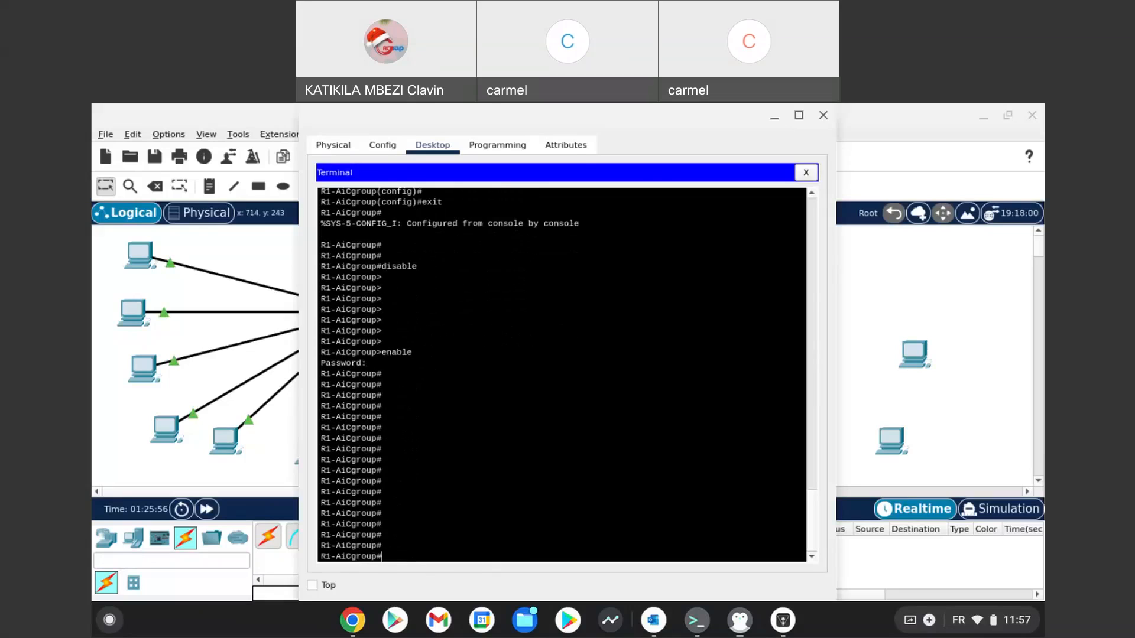
- Close the laptop's terminal window and minimise the Packet Tracer workspace
{"action": "left_click", "coordinate": [823, 115]}
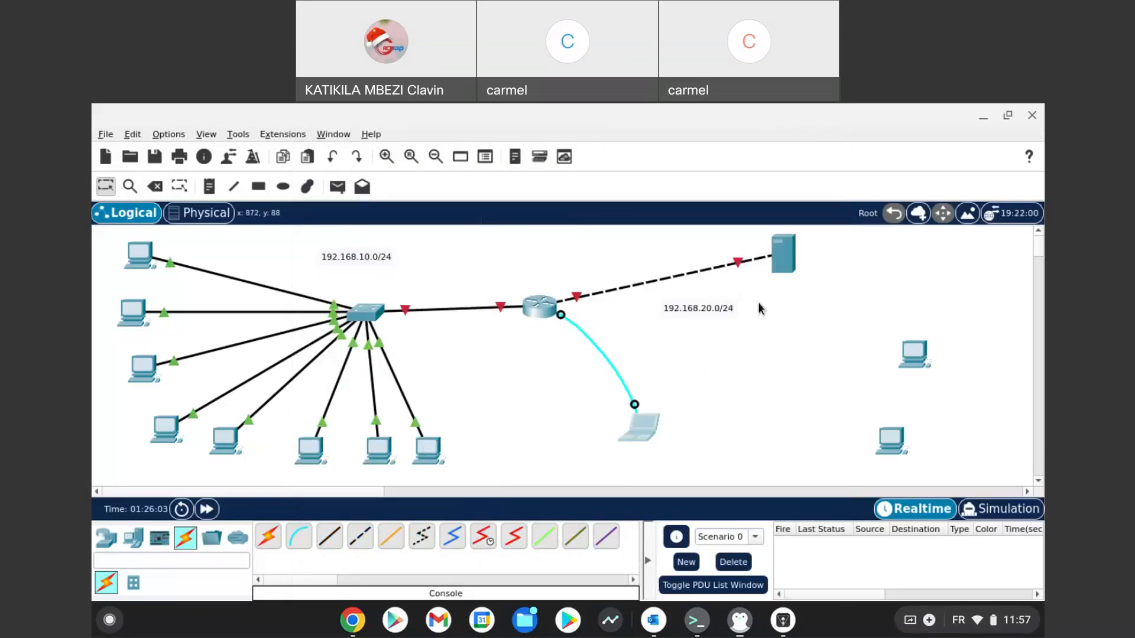
{"action": "left_click", "coordinate": [740, 619]}
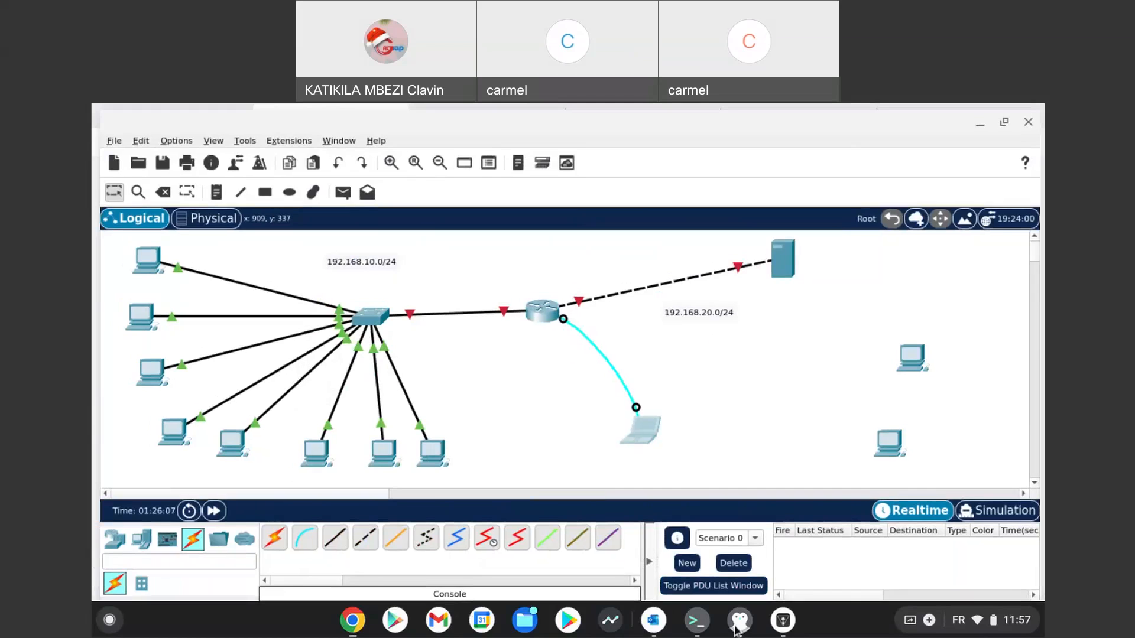